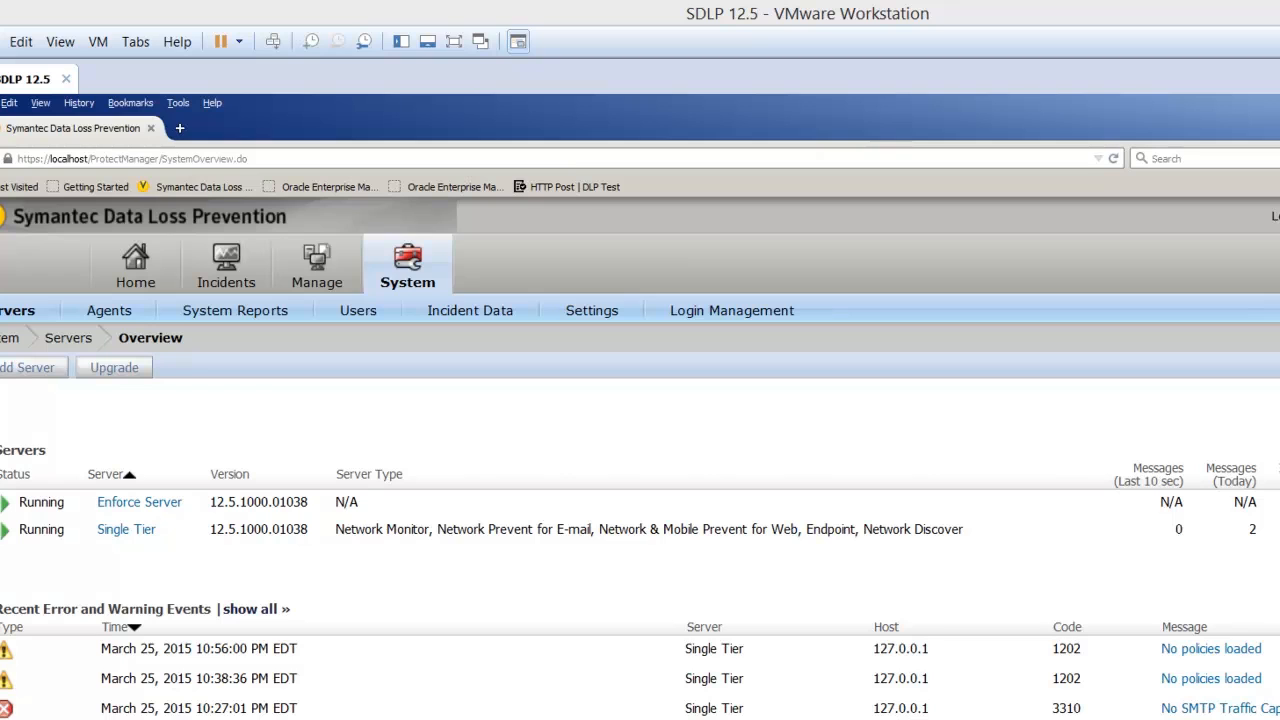
# - Examine the columns and records of the DLP_EDM Test_File.csv spreadsheet in Excel
pyautogui.moveTo(1279, 360); pyautogui.dragTo(640, 84)
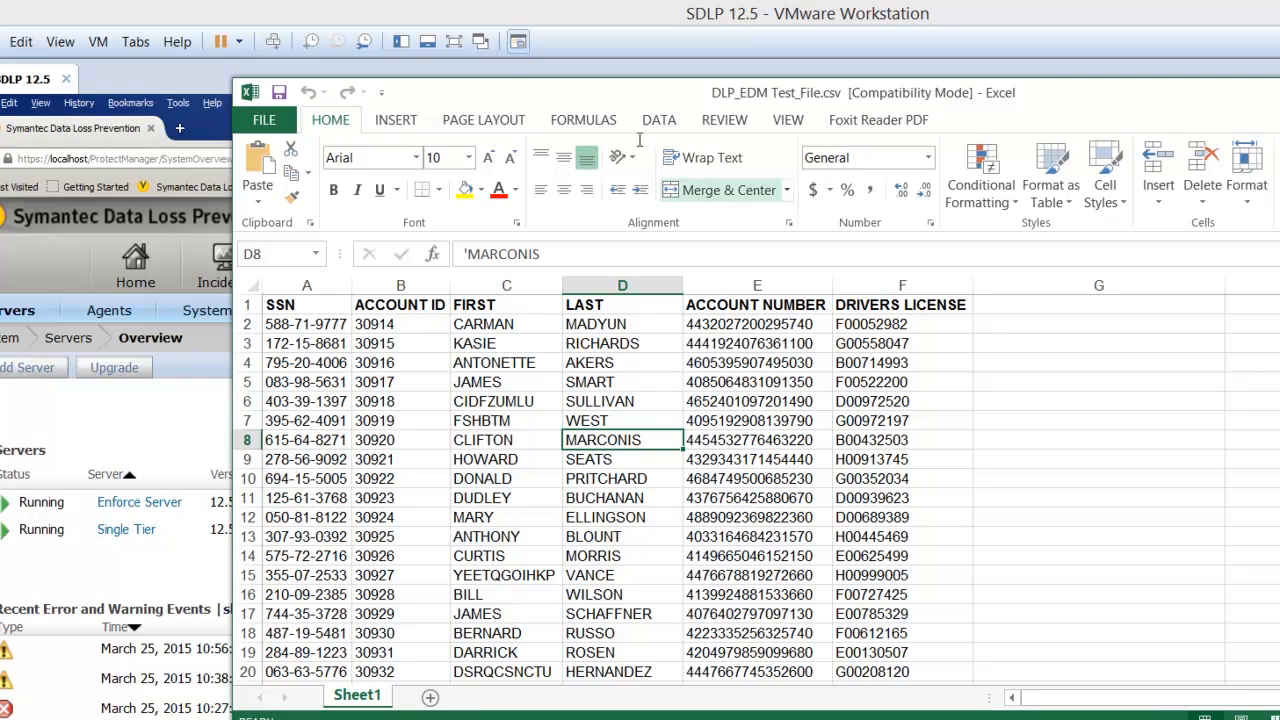
pyautogui.moveTo(990, 80); pyautogui.dragTo(1279, 110)
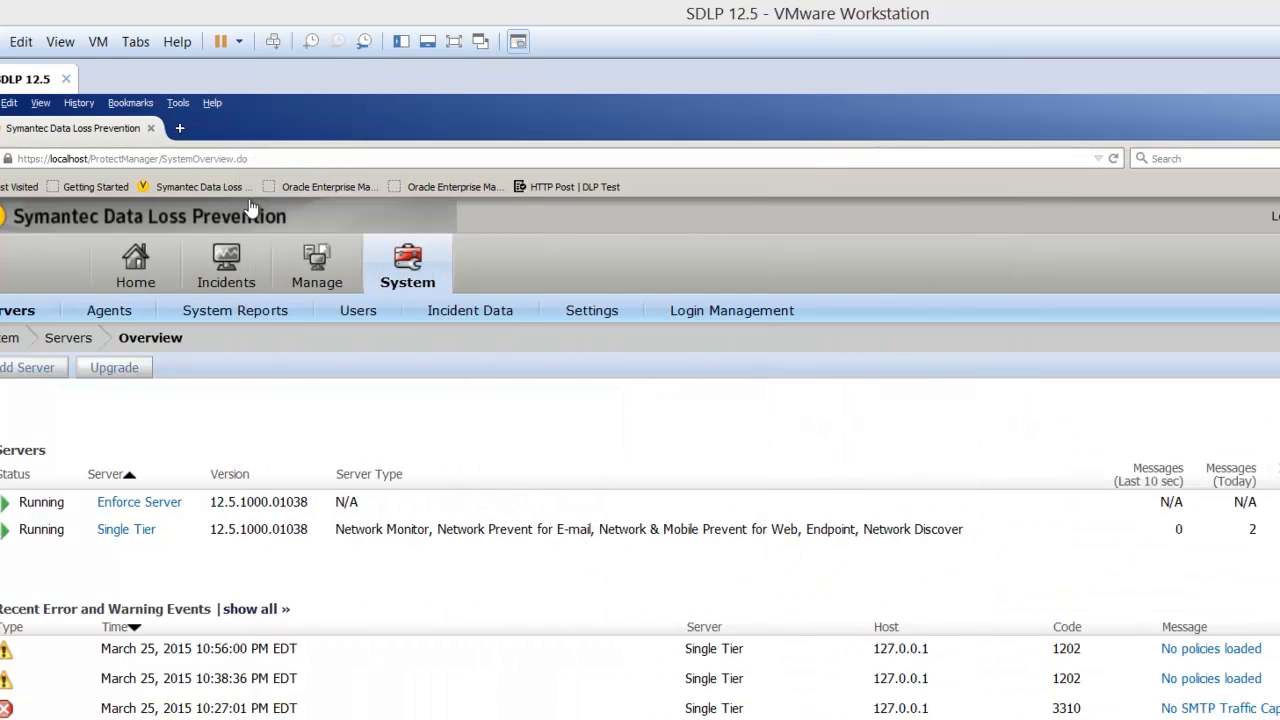
# - Go to the Exact Data profiles and start adding a new exact data profile
pyautogui.moveTo(317, 265)
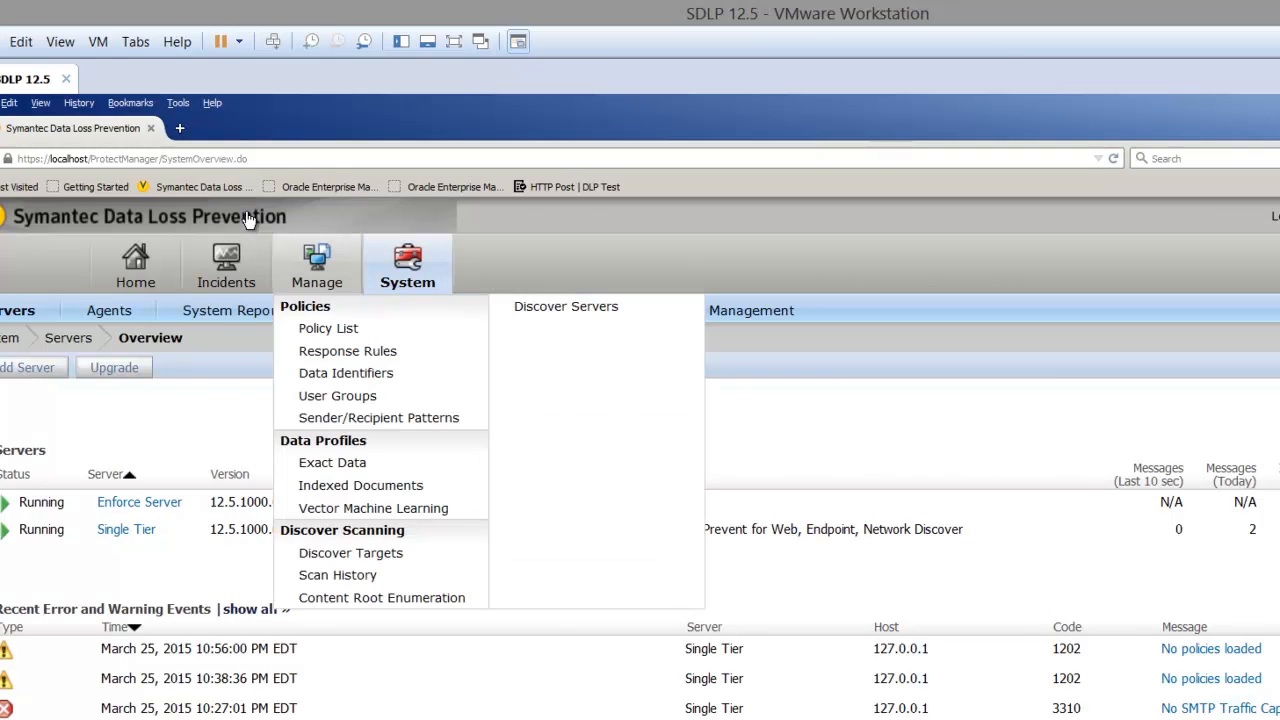
pyautogui.click(332, 463)
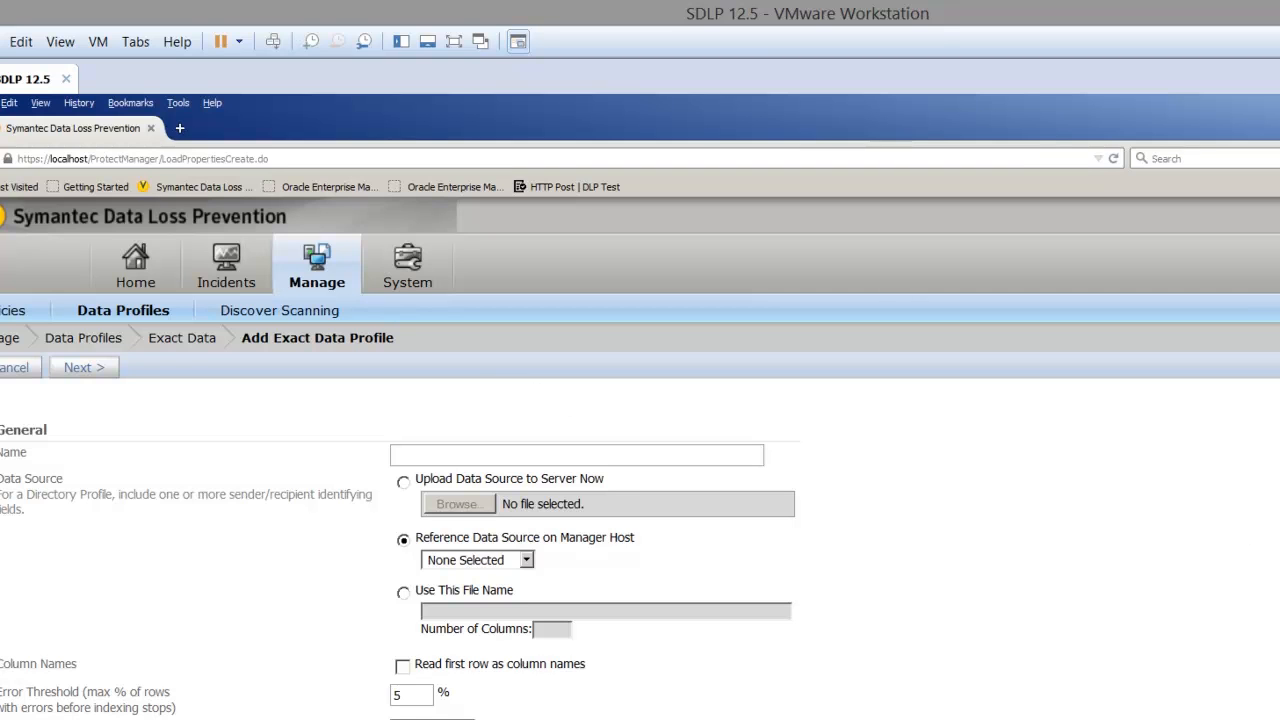
pyautogui.moveTo(540, 537); pyautogui.dragTo(478, 384)
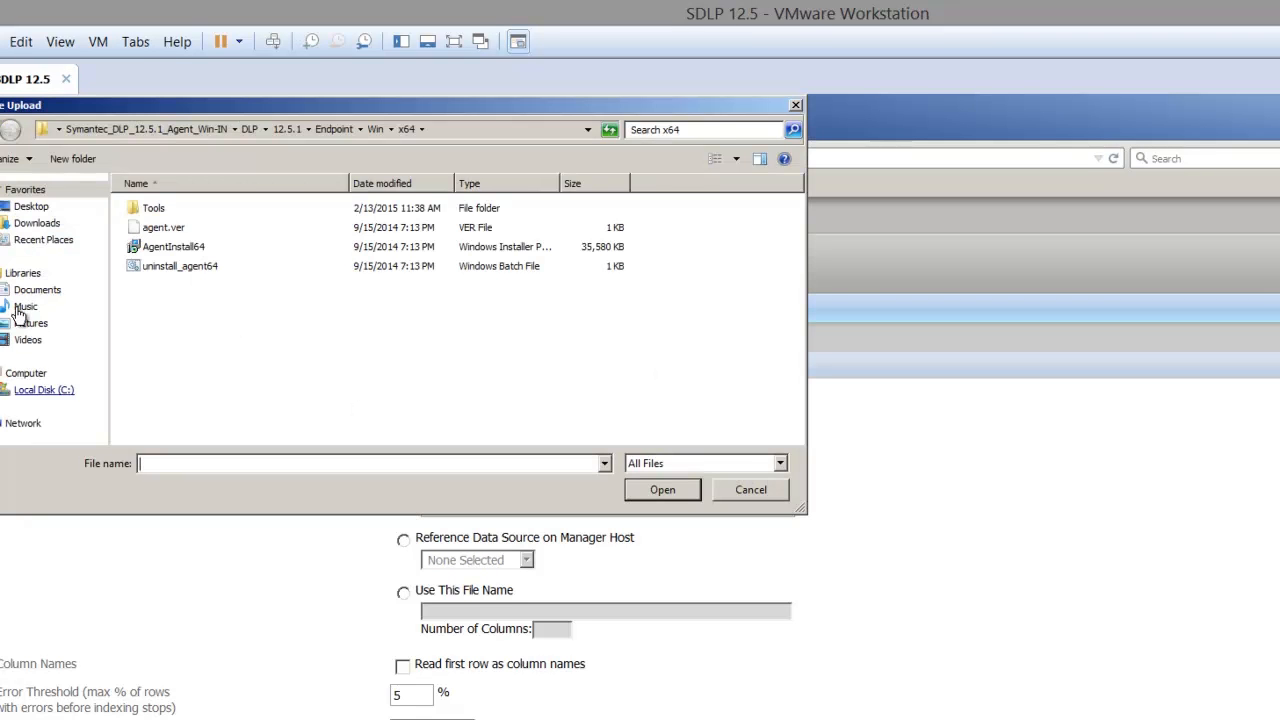
pyautogui.click(43, 390)
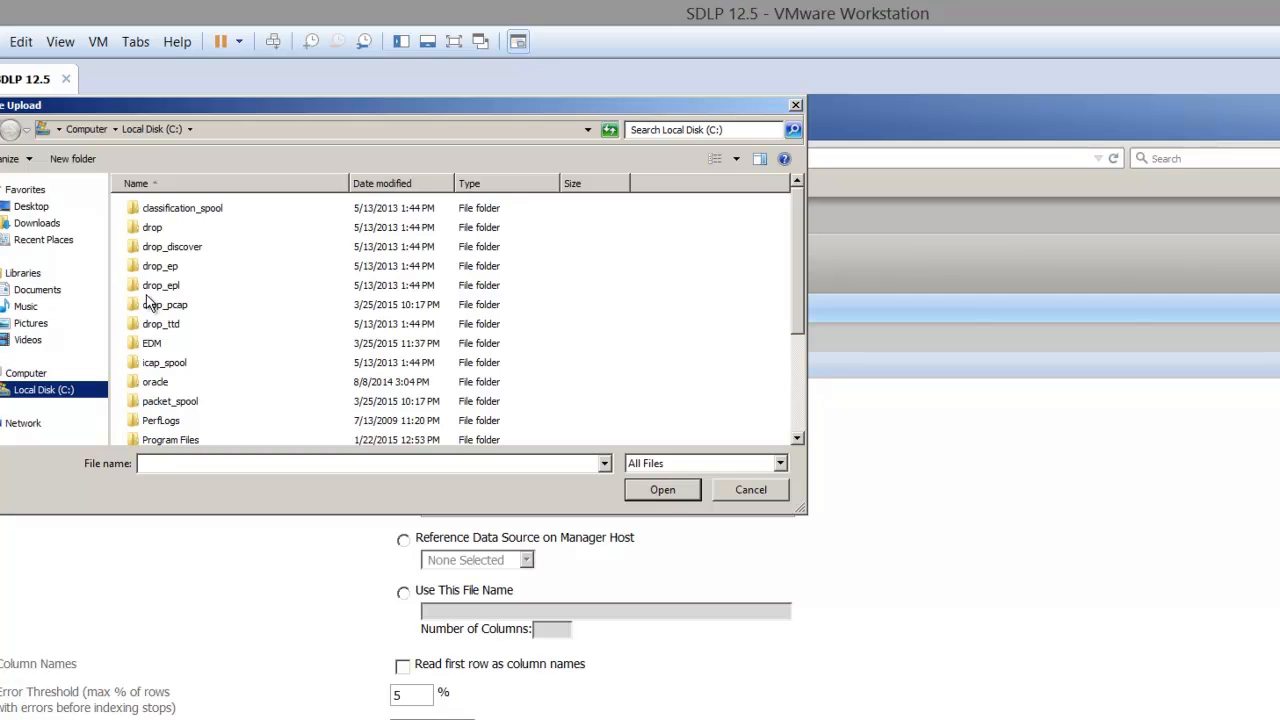
pyautogui.click(146, 362)
pyautogui.scroll(-3, 150, 360)
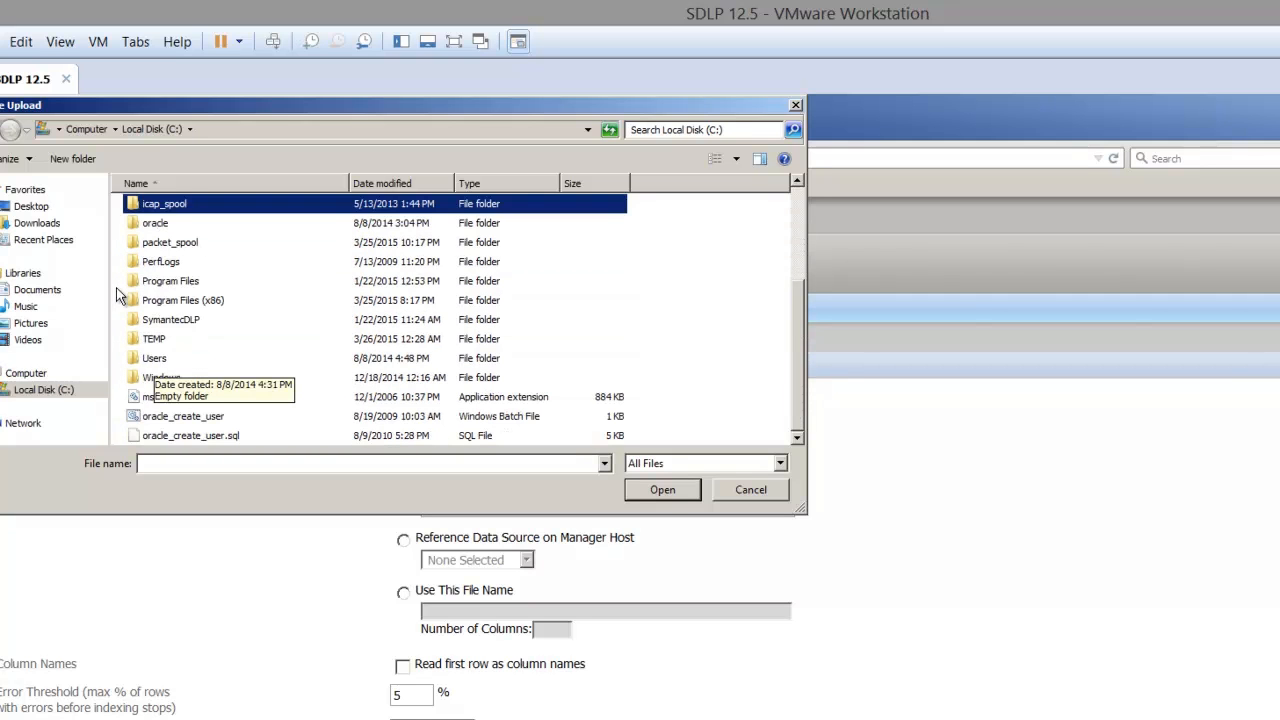
pyautogui.scroll(1, 180, 296)
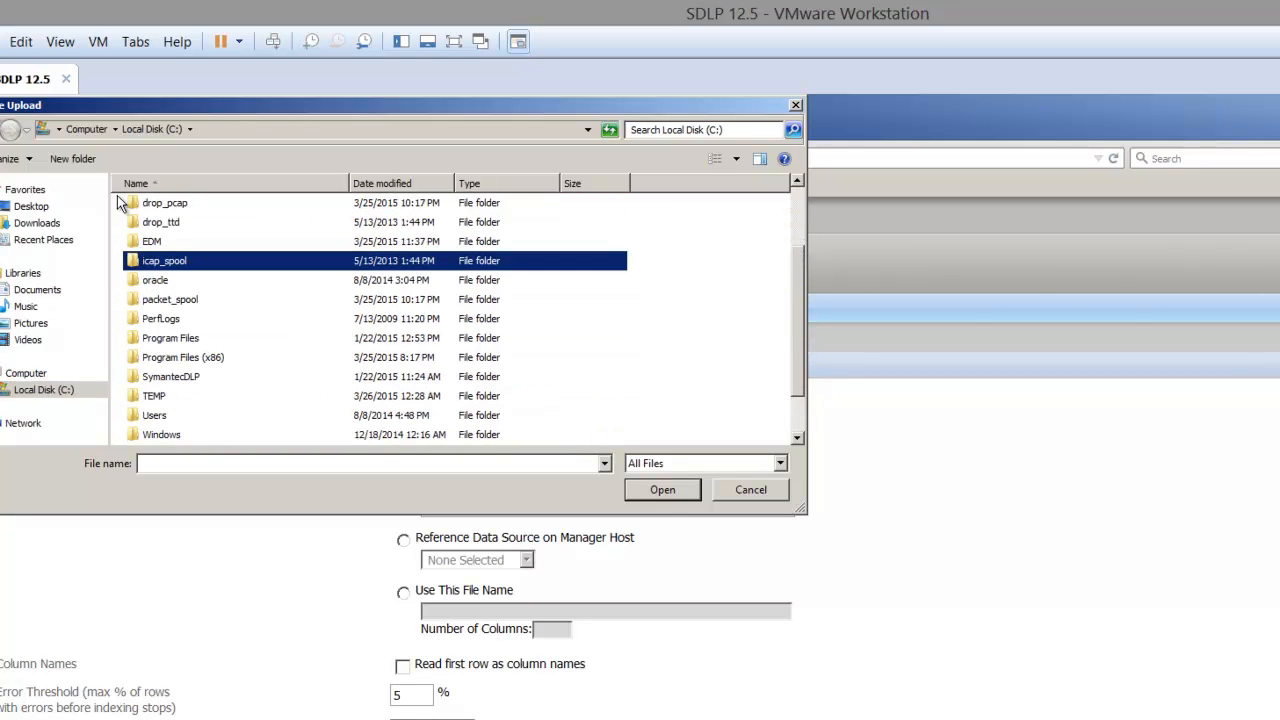
pyautogui.doubleClick(151, 241)
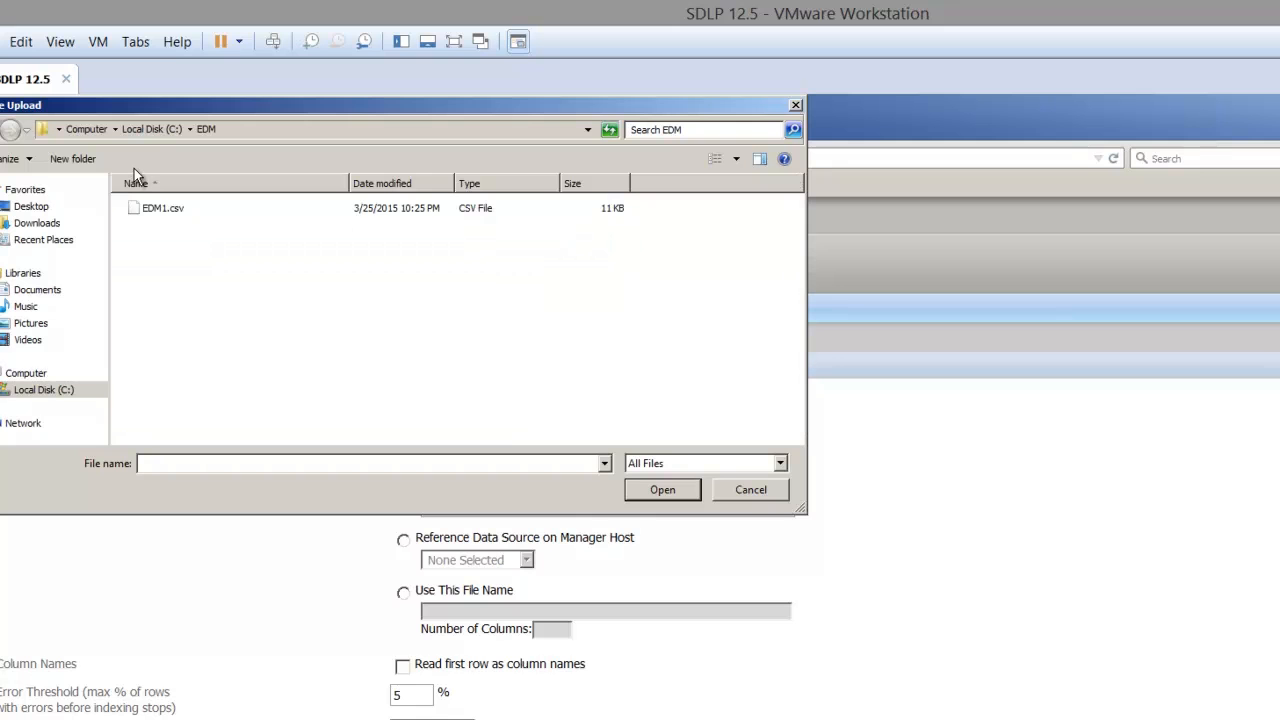
pyautogui.press('Down')
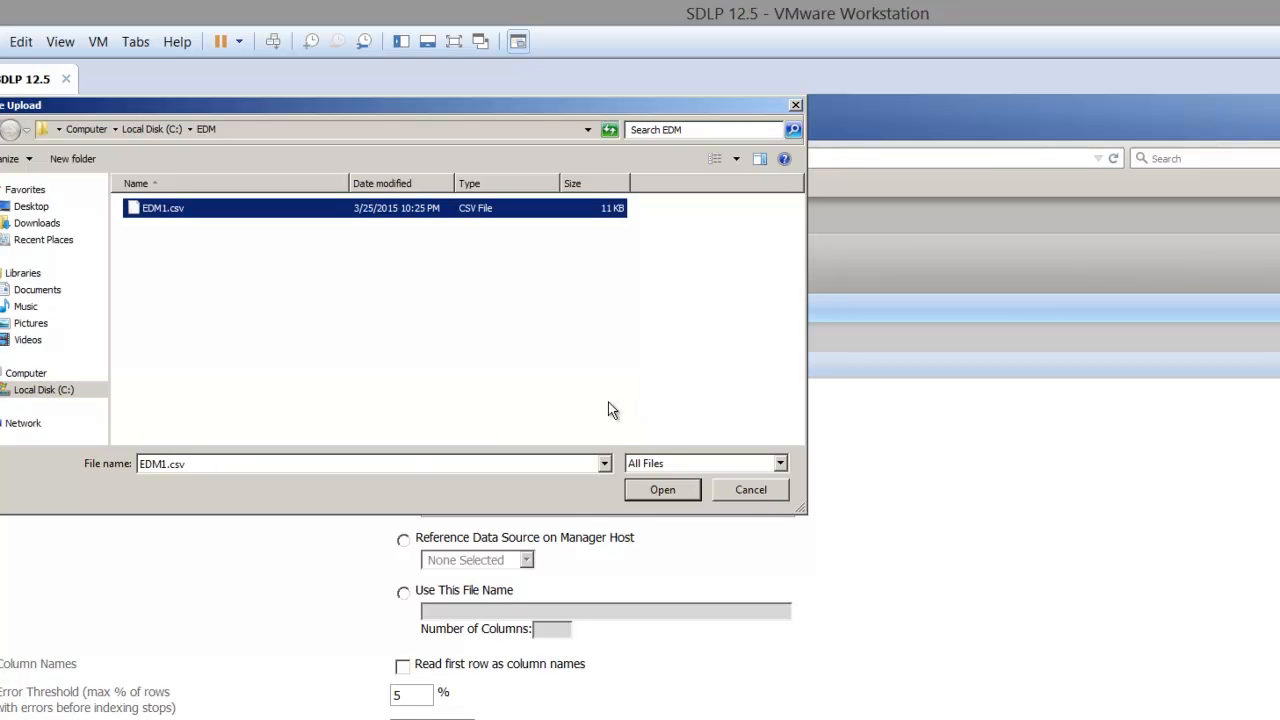
pyautogui.press('Escape')
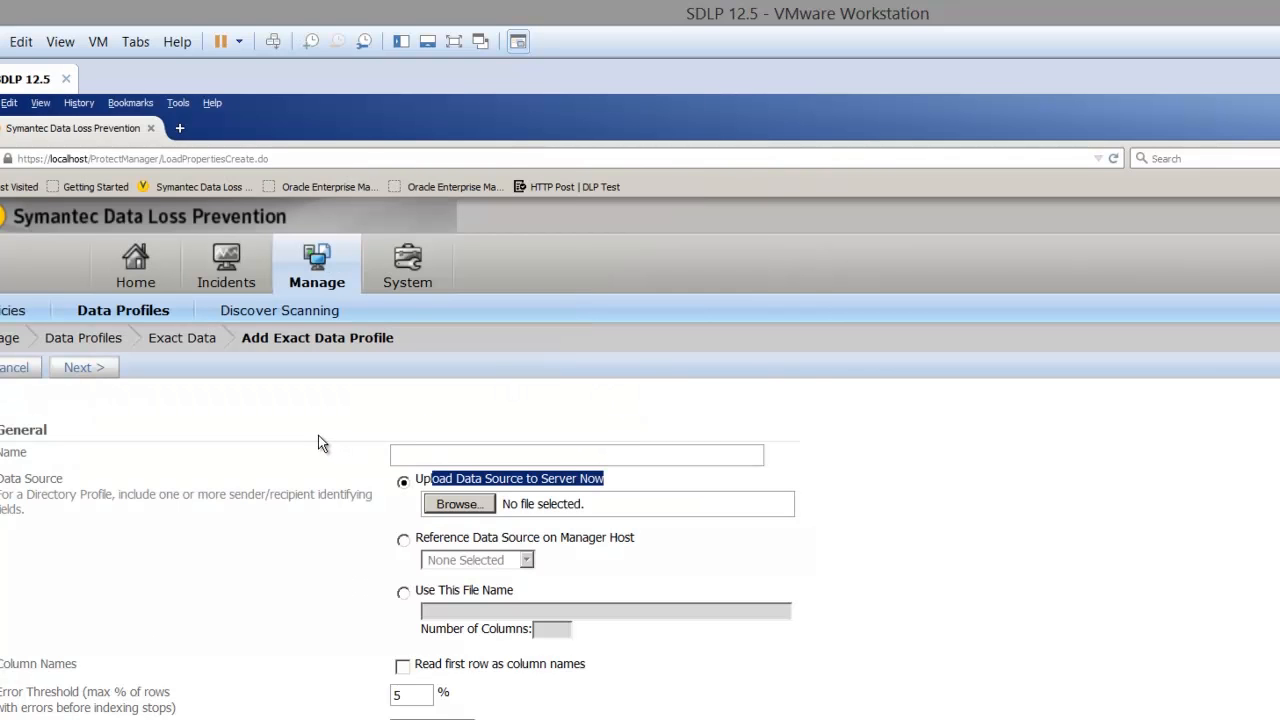
pyautogui.press('Down')
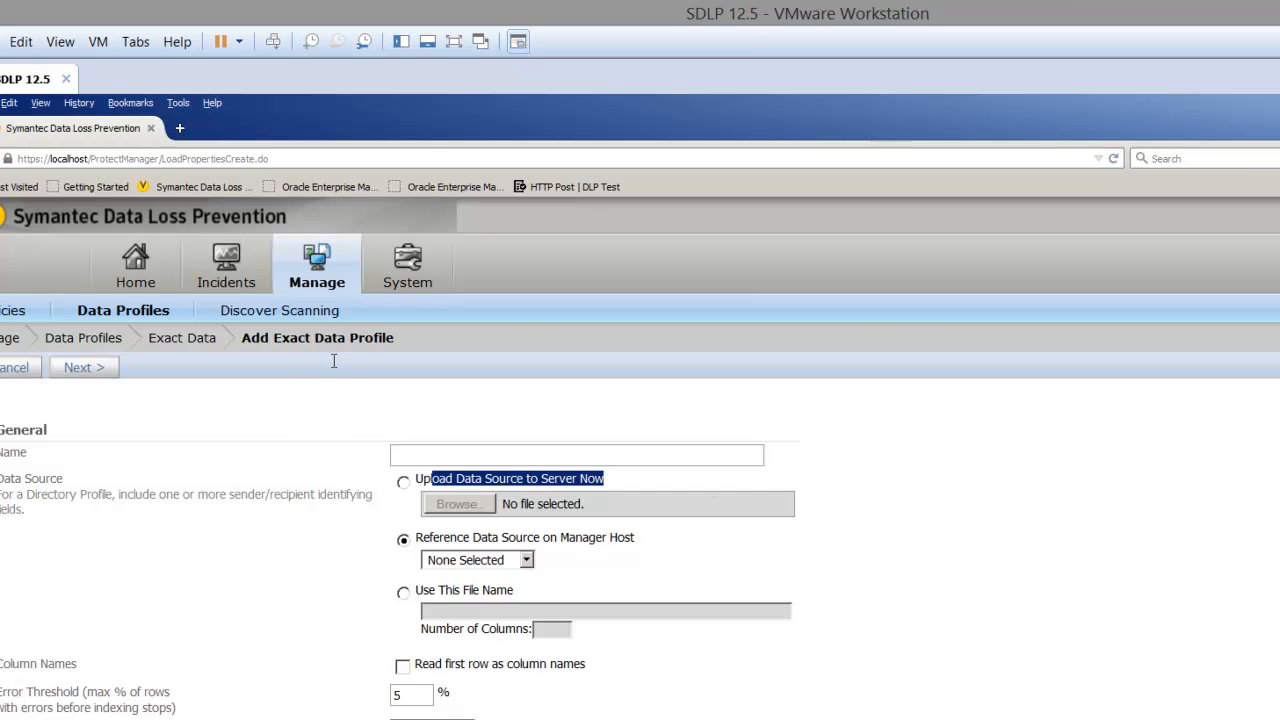
# - Expose the virtual machine's desktop and copy the EDM1.csv file
pyautogui.click(334, 361)
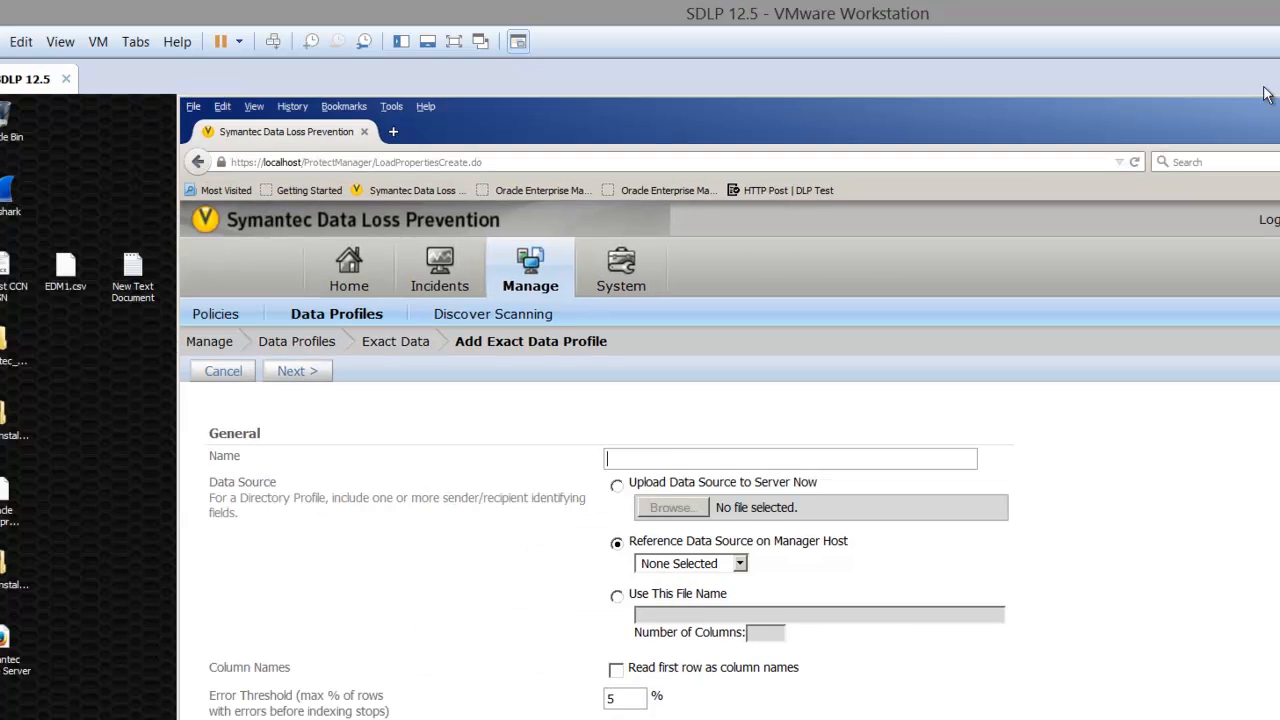
pyautogui.click(65, 268)
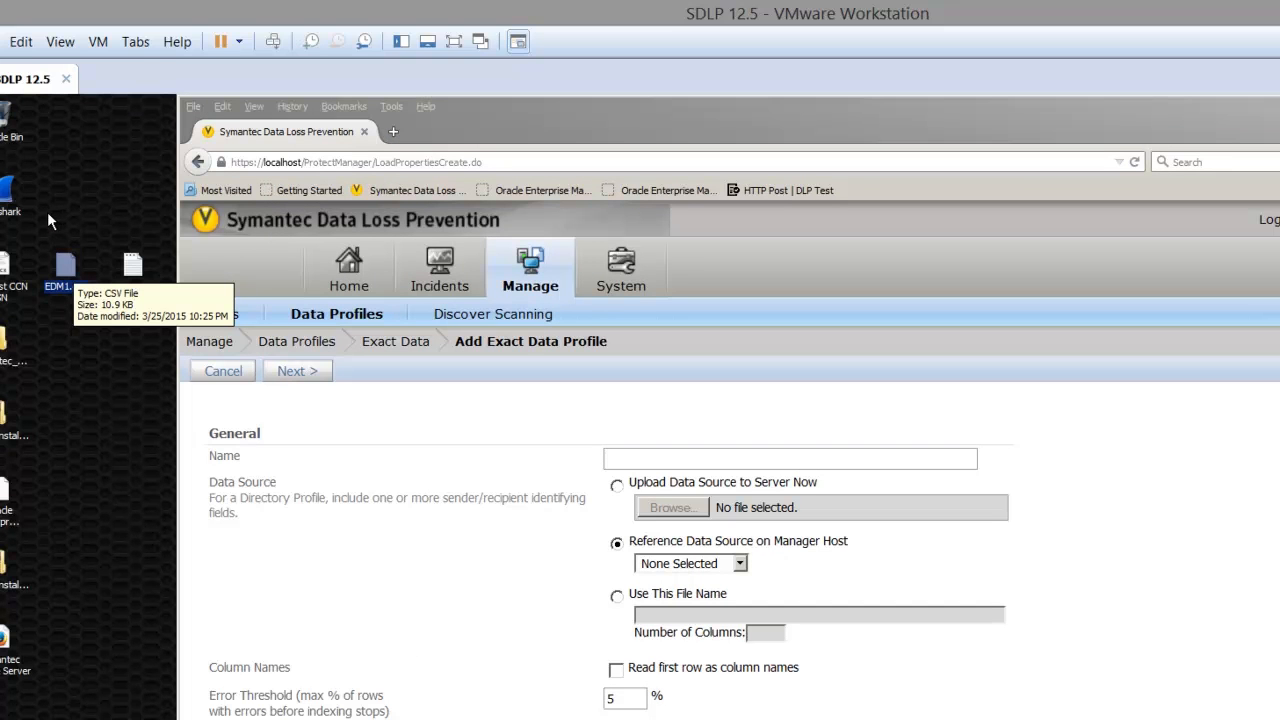
pyautogui.click(54, 249)
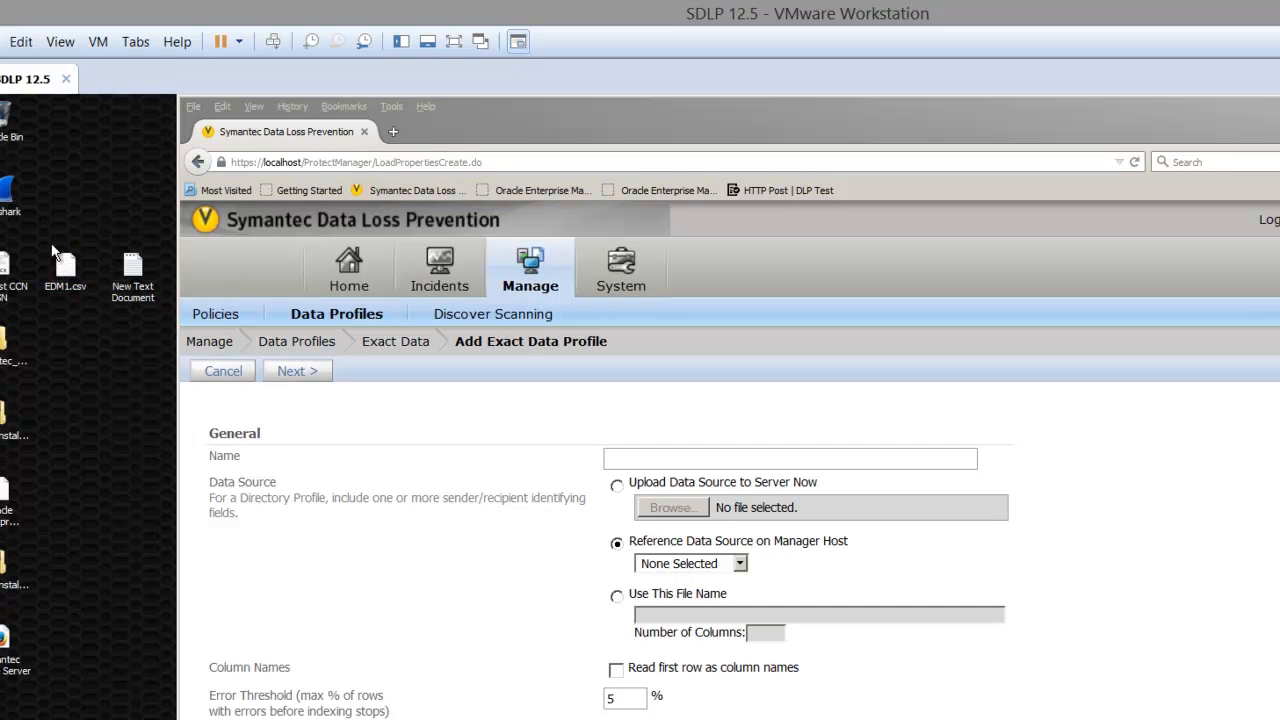
pyautogui.rightClick(63, 270)
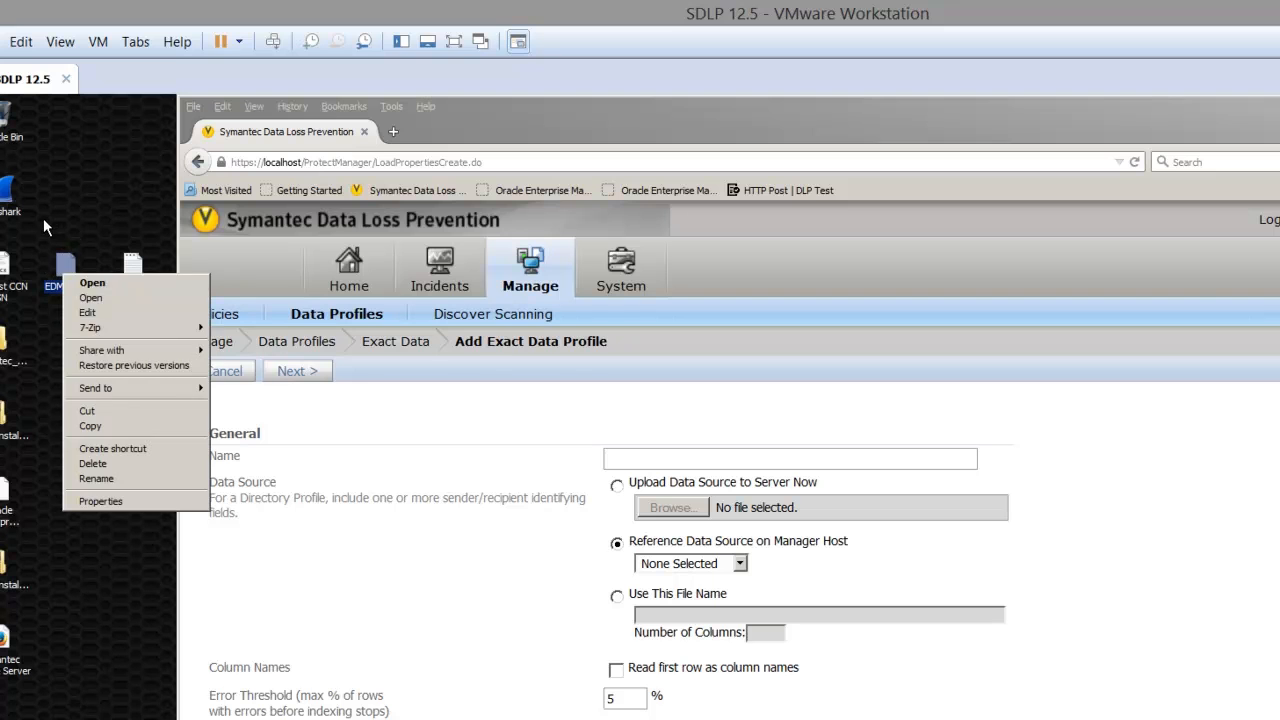
pyautogui.click(90, 424)
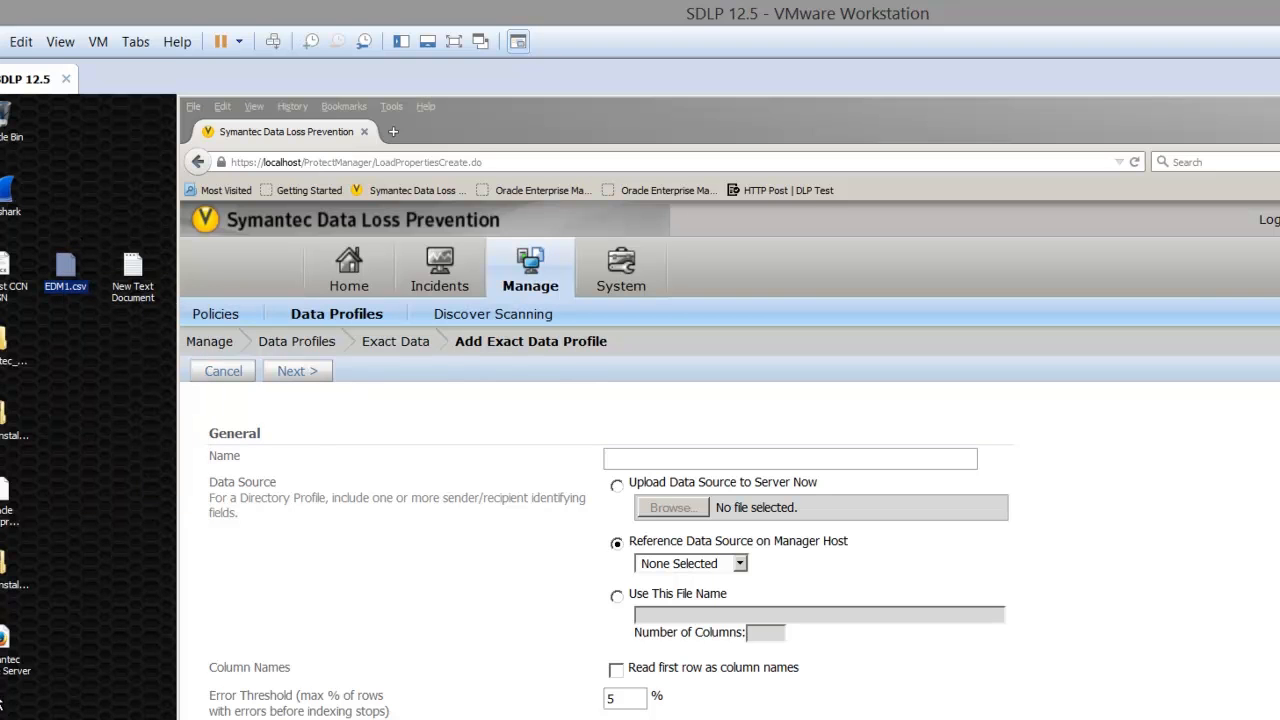
# - Open the folder C:\SymantecDLP\Protect\datafiles in Windows Explorer
pyautogui.click(3, 703)
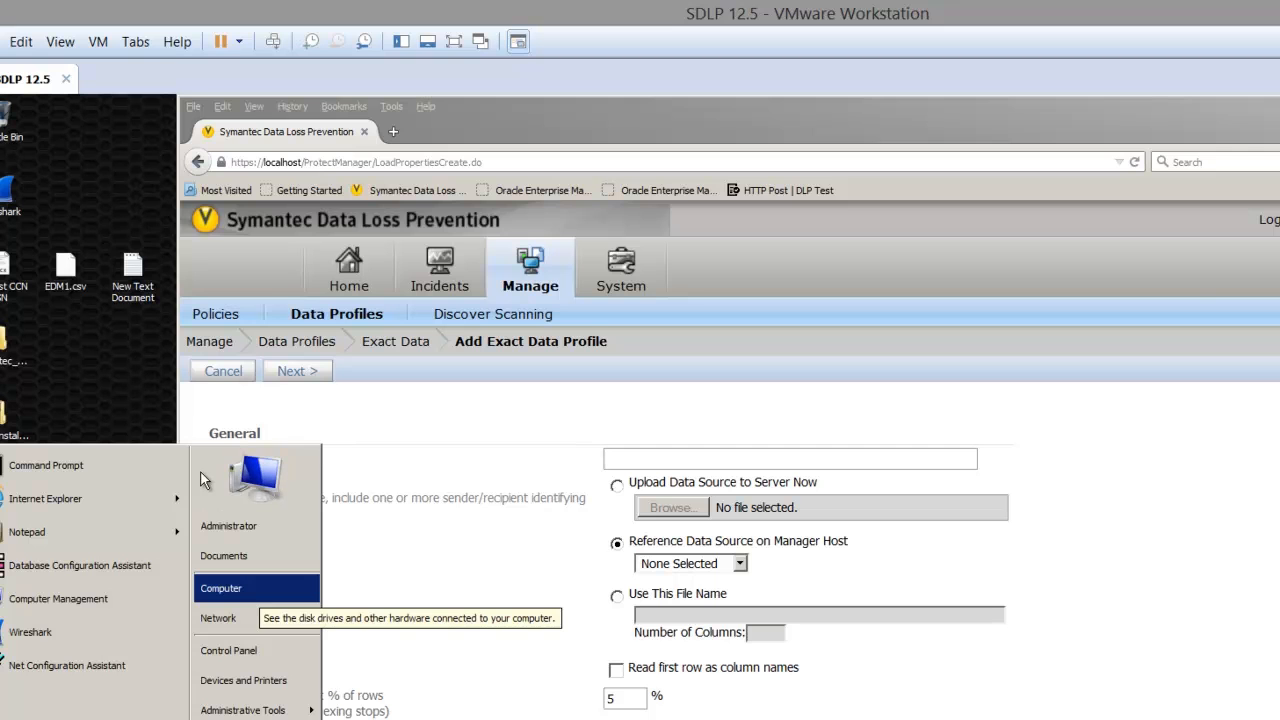
pyautogui.press('Return')
pyautogui.doubleClick(452, 324)
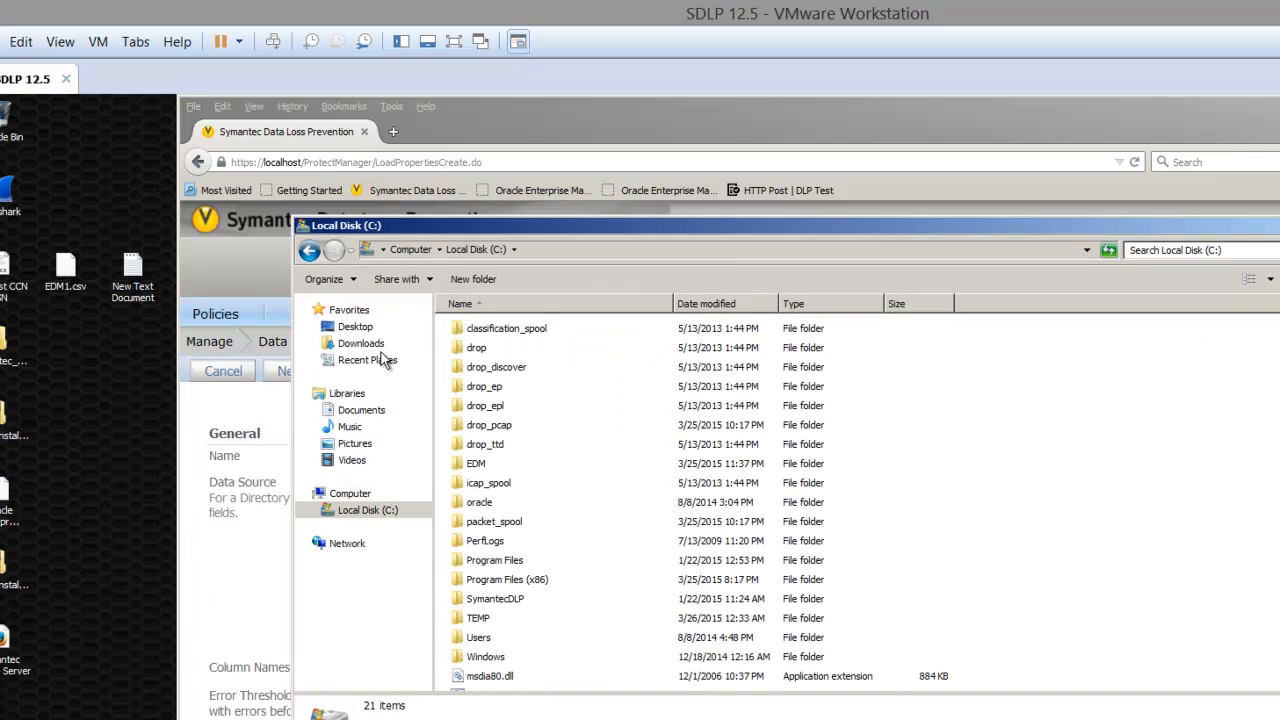
pyautogui.press('Return')
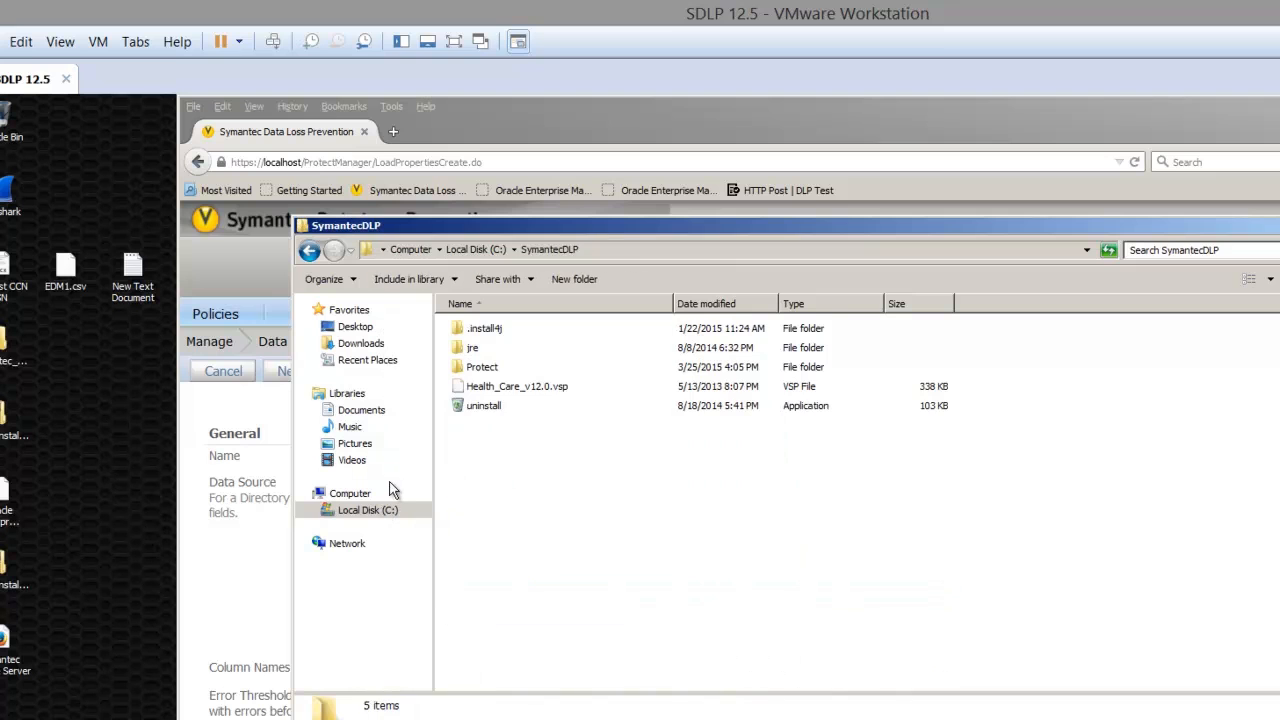
pyautogui.press('p')
pyautogui.press('Return')
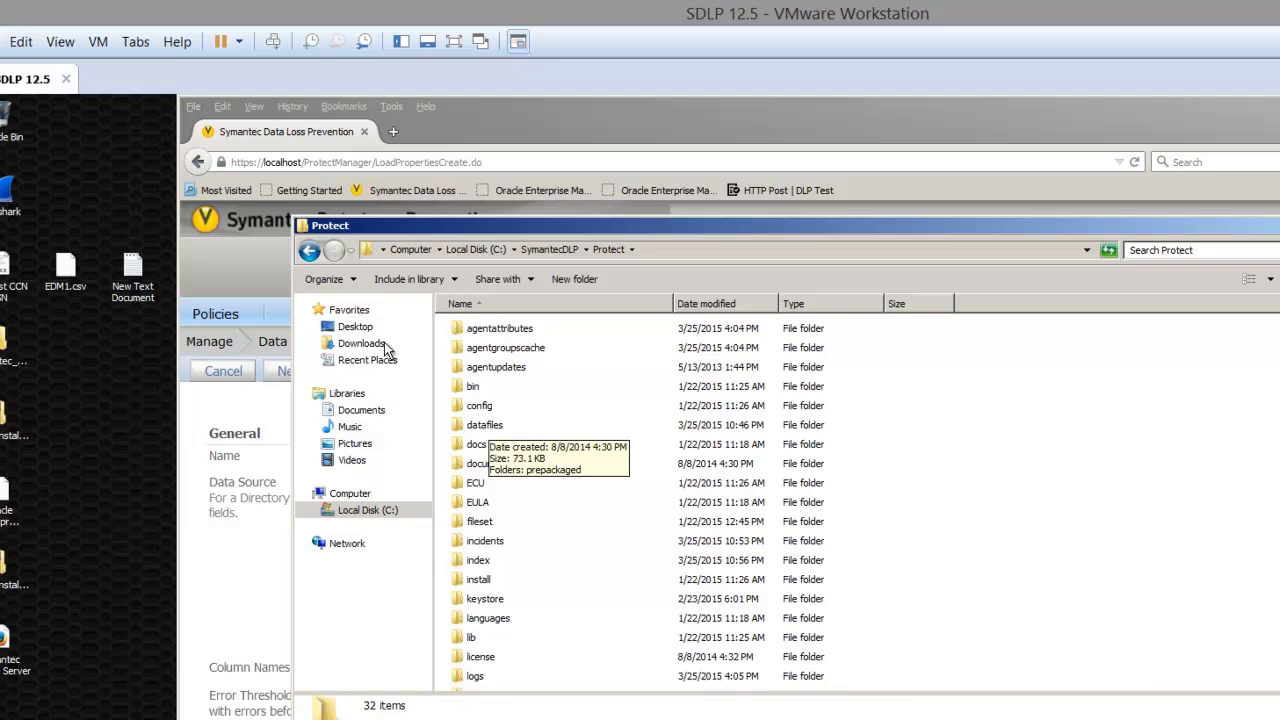
pyautogui.press('d')
pyautogui.press('Return')
# - Paste the copied EDM1.csv into the datafiles folder and return to the Symantec Data Loss Prevention console
pyautogui.press('Menu')
pyautogui.press('Down')
pyautogui.press('Down')
pyautogui.press('Down')
pyautogui.press('Down')
pyautogui.press('Down')
pyautogui.press('Down')
pyautogui.press('Return')
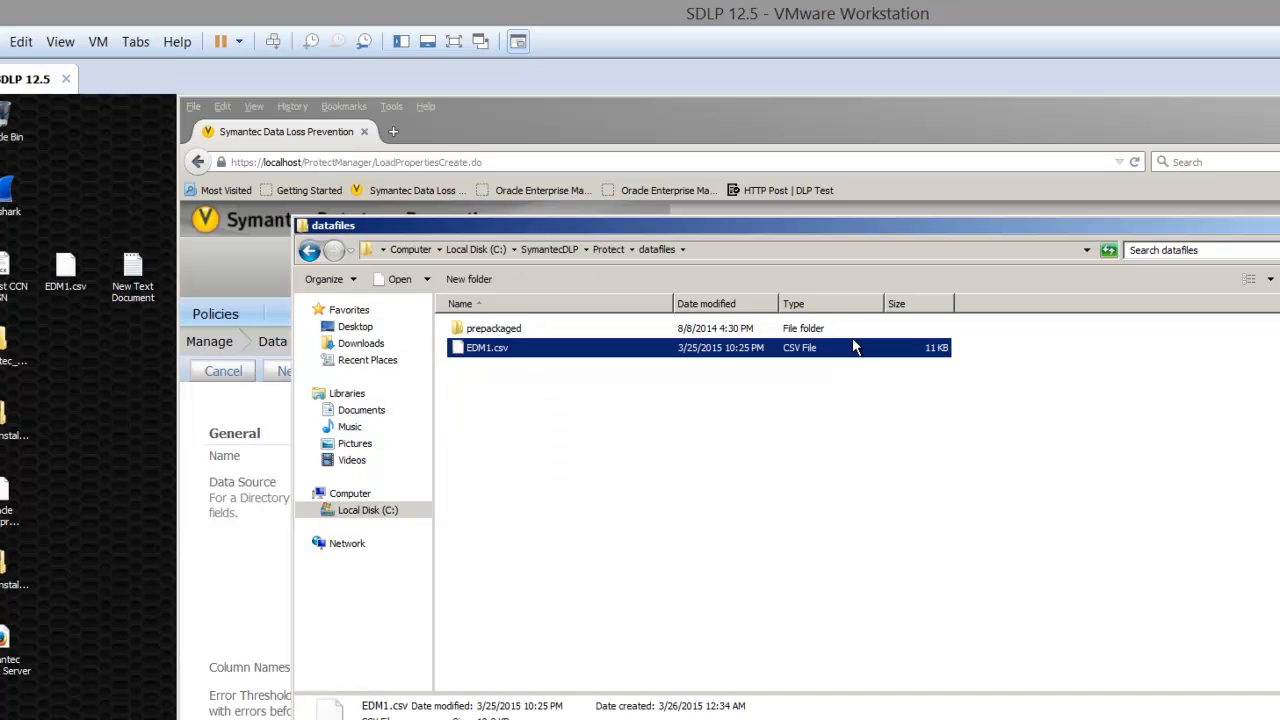
pyautogui.click(1037, 179)
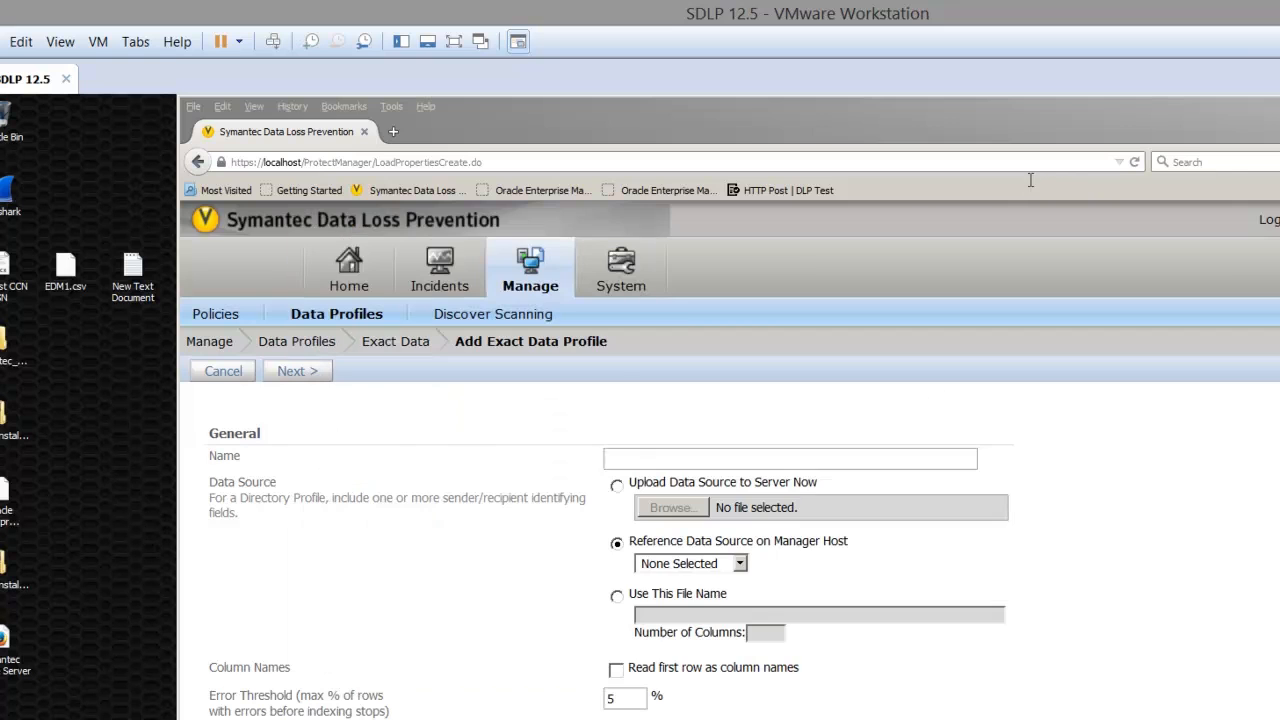
# - Discard the open profile form and start a new exact data profile that references EDM1.csv on the manager host
pyautogui.click(223, 371)
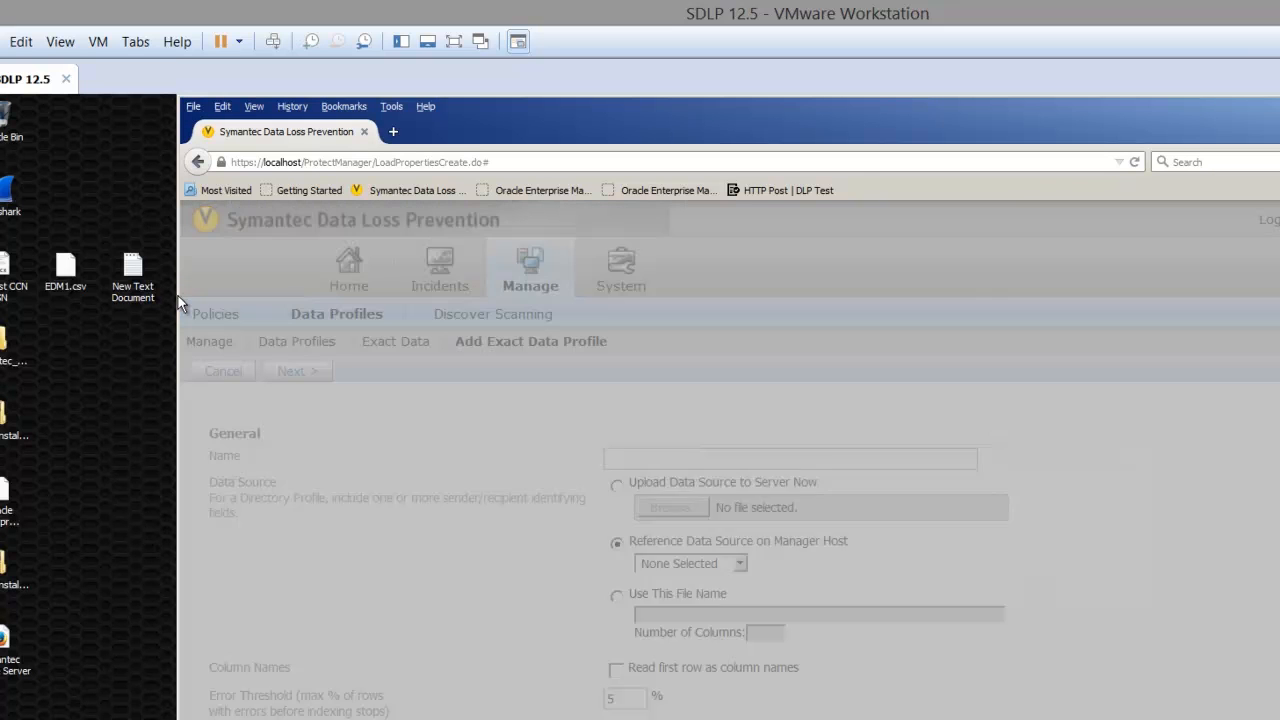
pyautogui.press('Return')
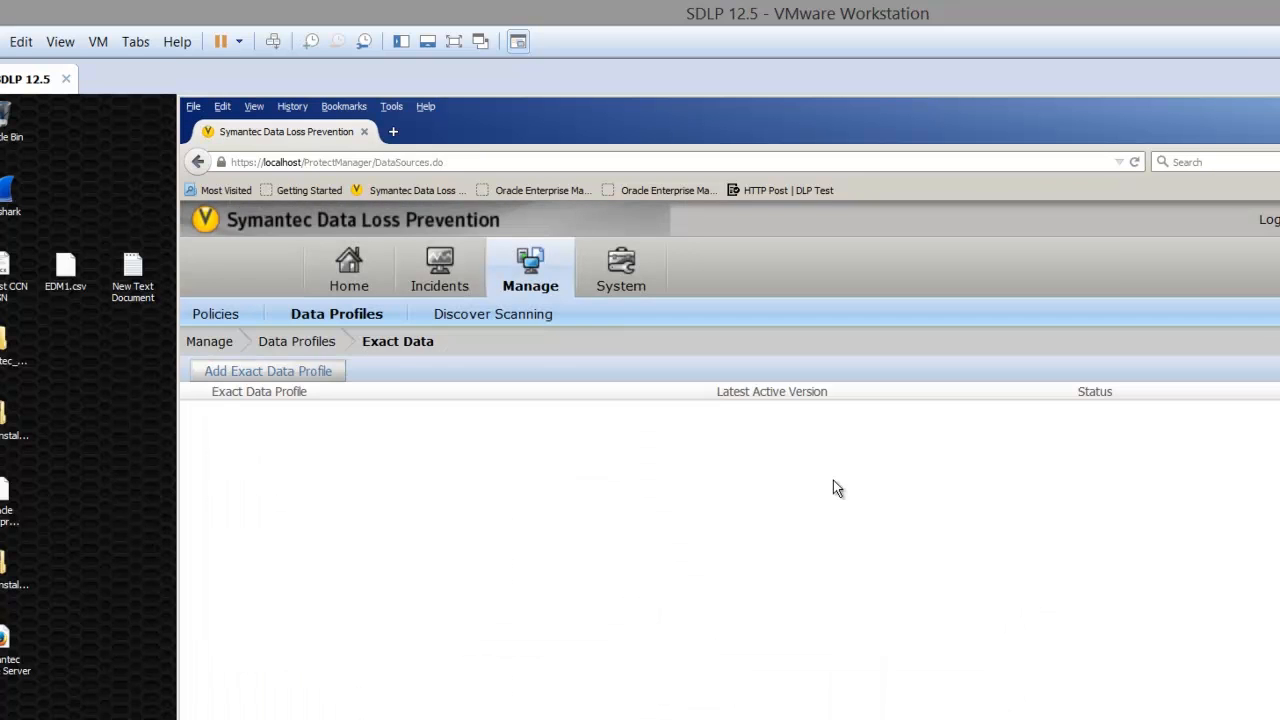
pyautogui.click(268, 371)
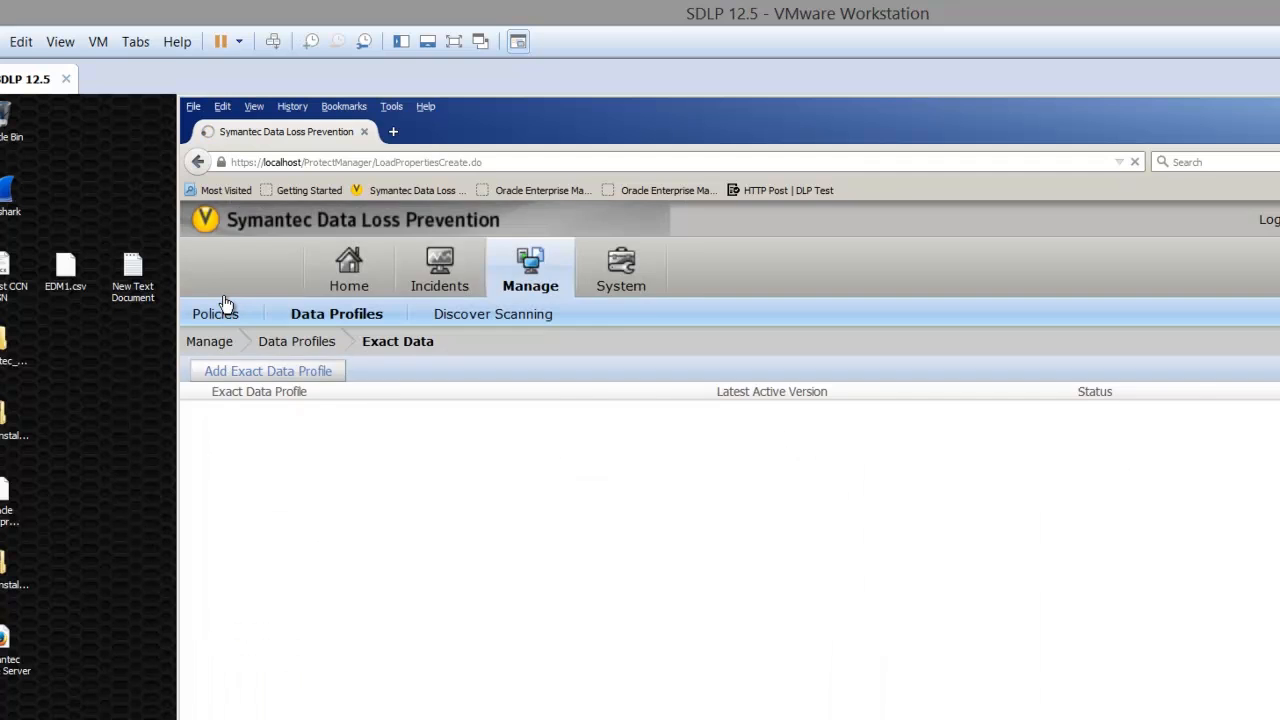
pyautogui.click(685, 563)
pyautogui.press('Down')
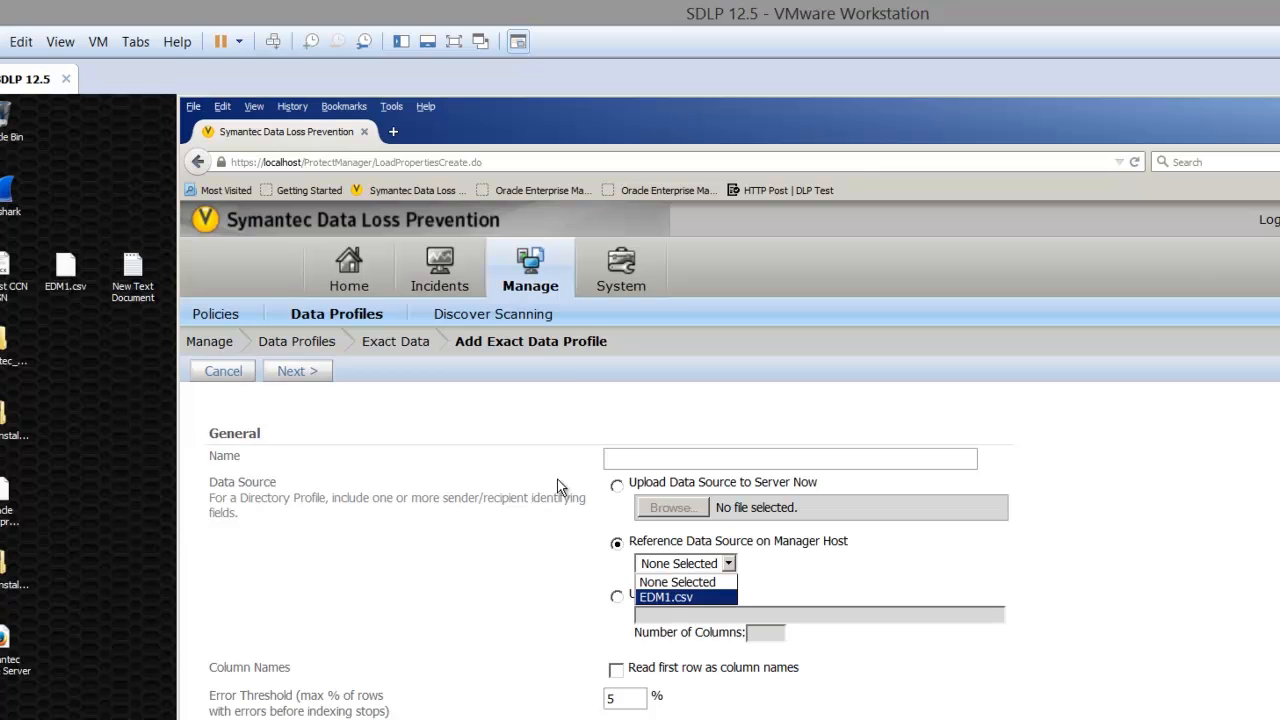
pyautogui.press('Return')
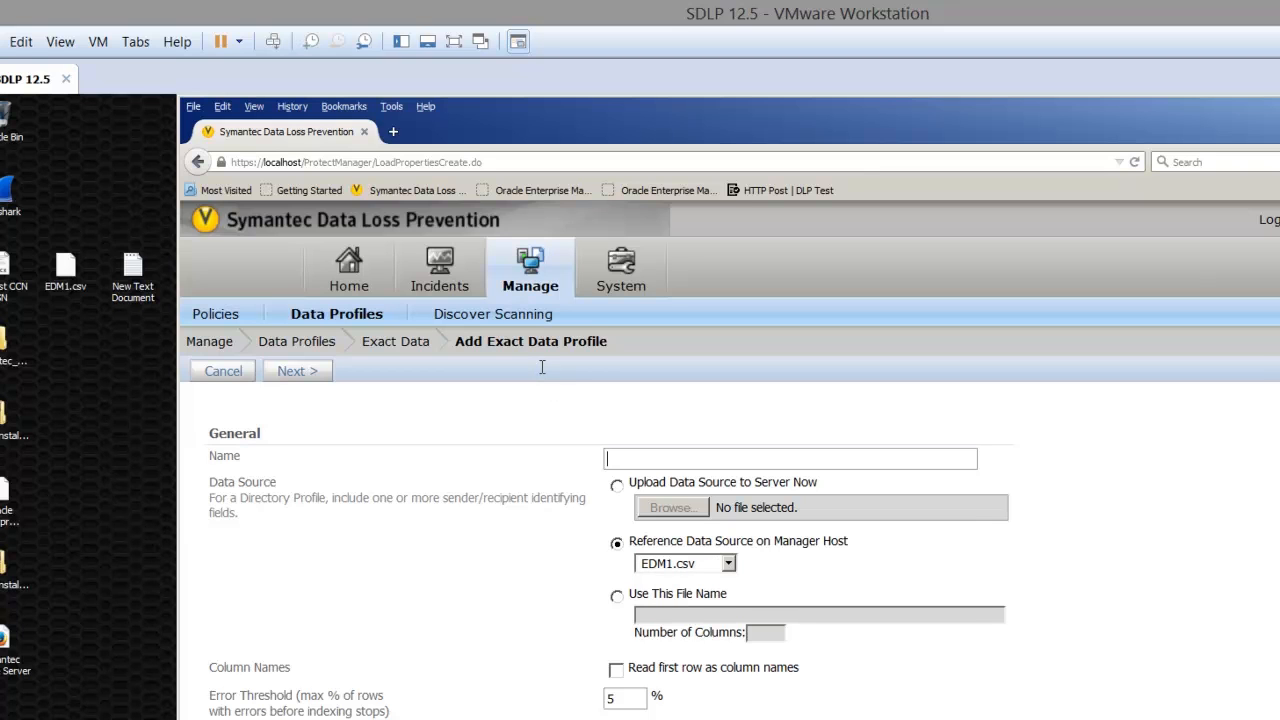
# - Name the profile EDM1 and have the first row read as column names
pyautogui.write('EDM')
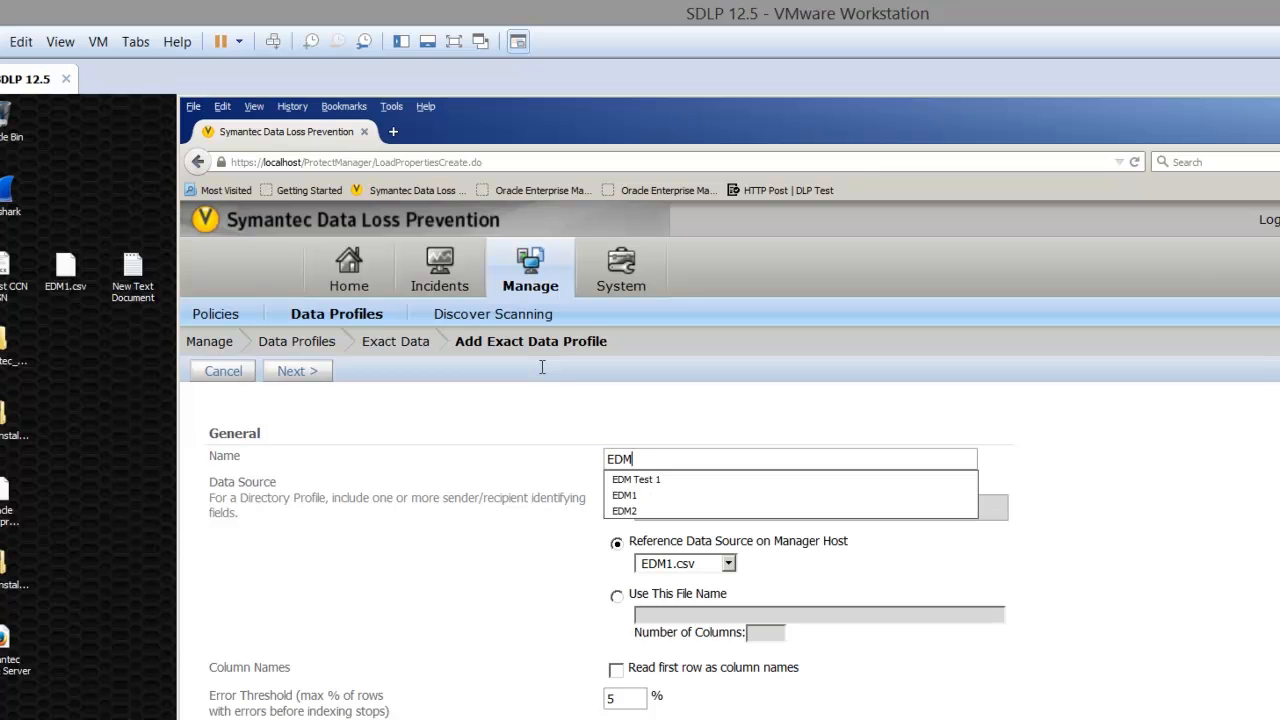
pyautogui.write('1')
pyautogui.press('Down')
pyautogui.press('Return')
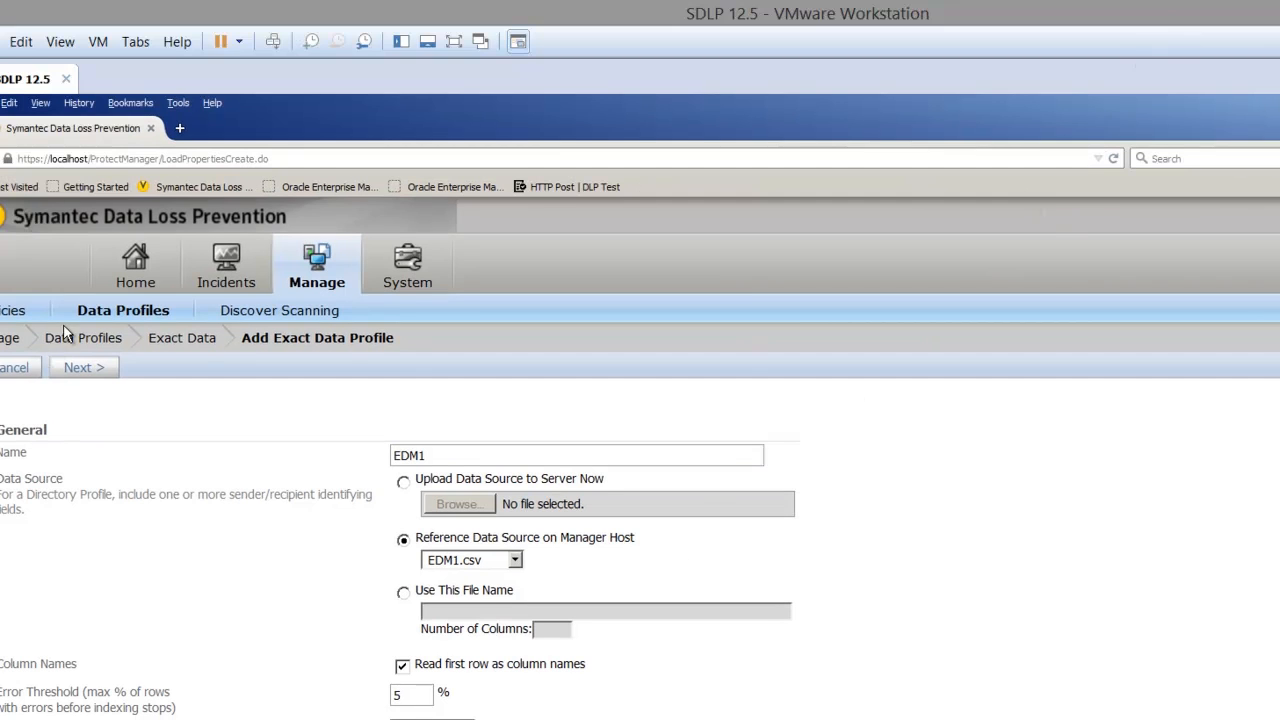
# - Continue to the field mappings and finish the EDM1 profile with every system field left as None Selected
pyautogui.click(72, 367)
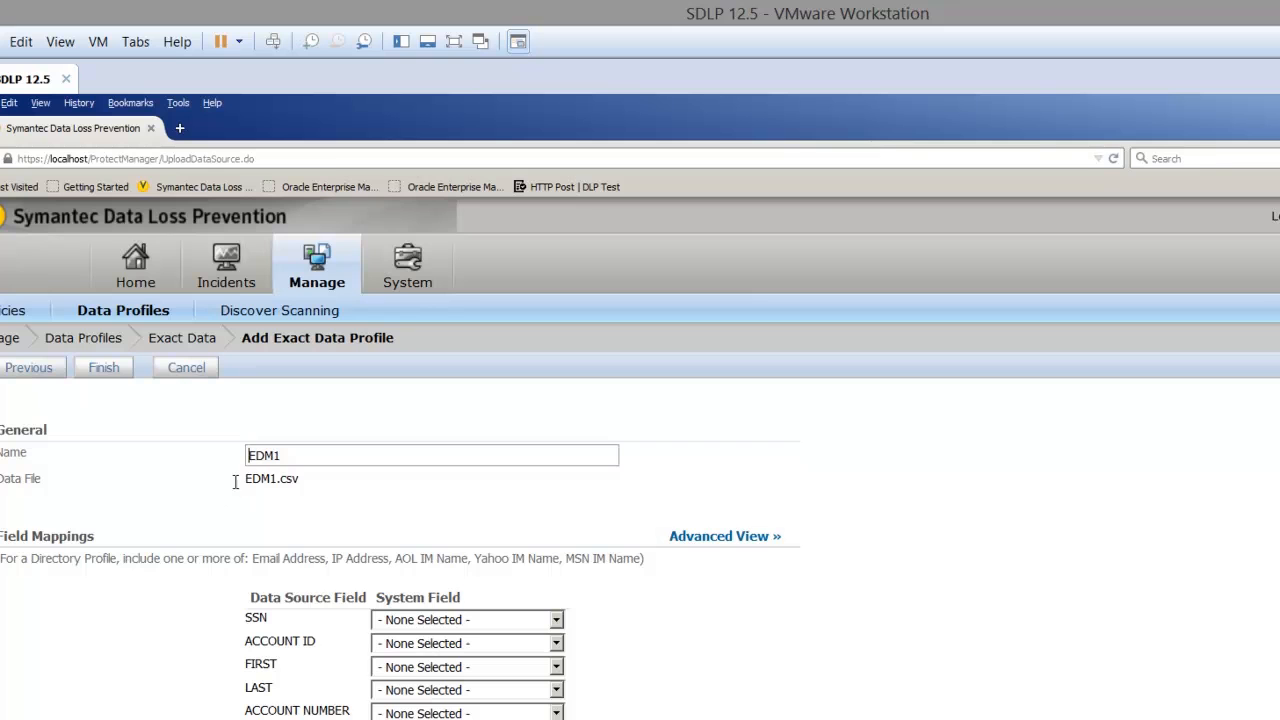
pyautogui.scroll(-2, 229, 494)
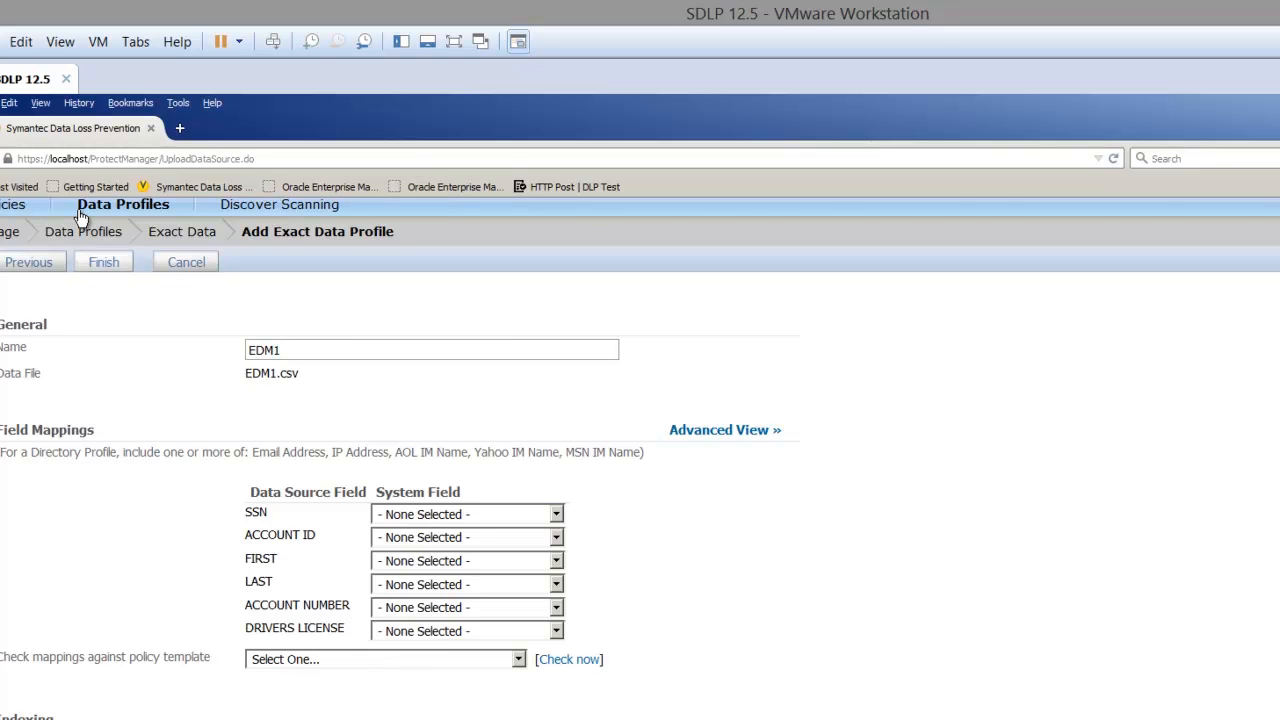
pyautogui.click(103, 262)
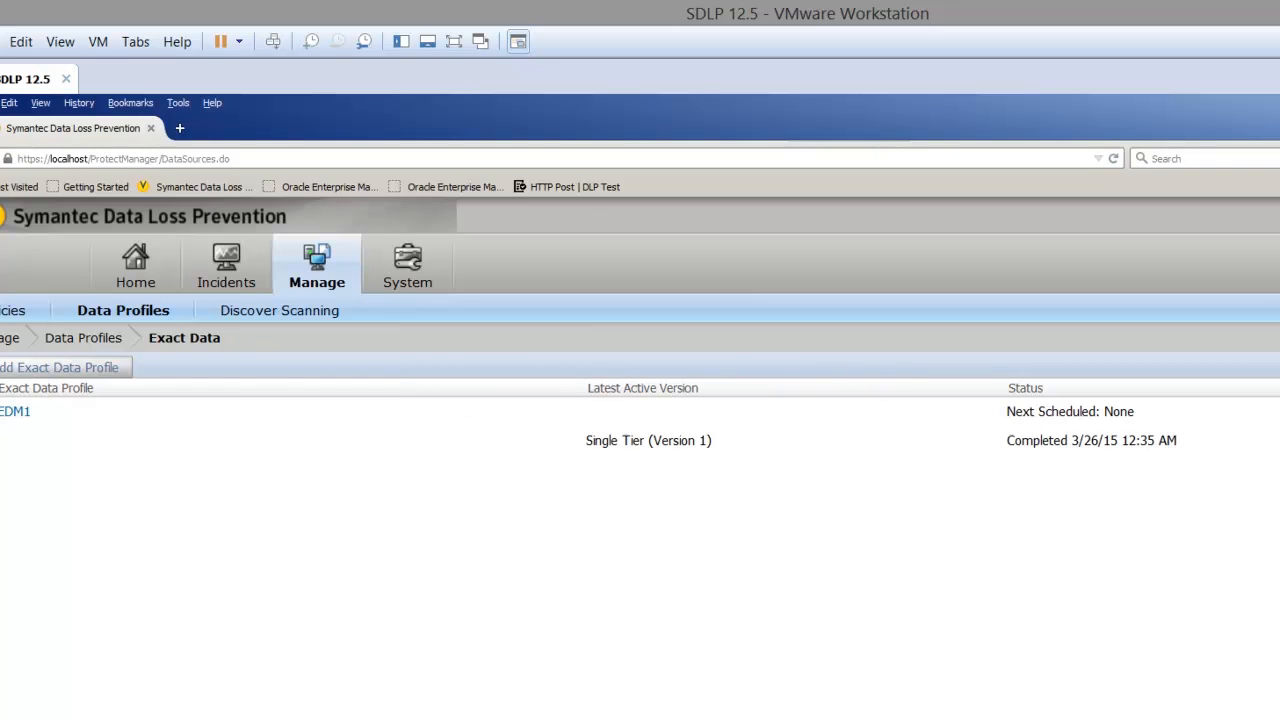
# - Review the EDM1 profile's settings and return to the Exact Data list
pyautogui.click(3, 333)
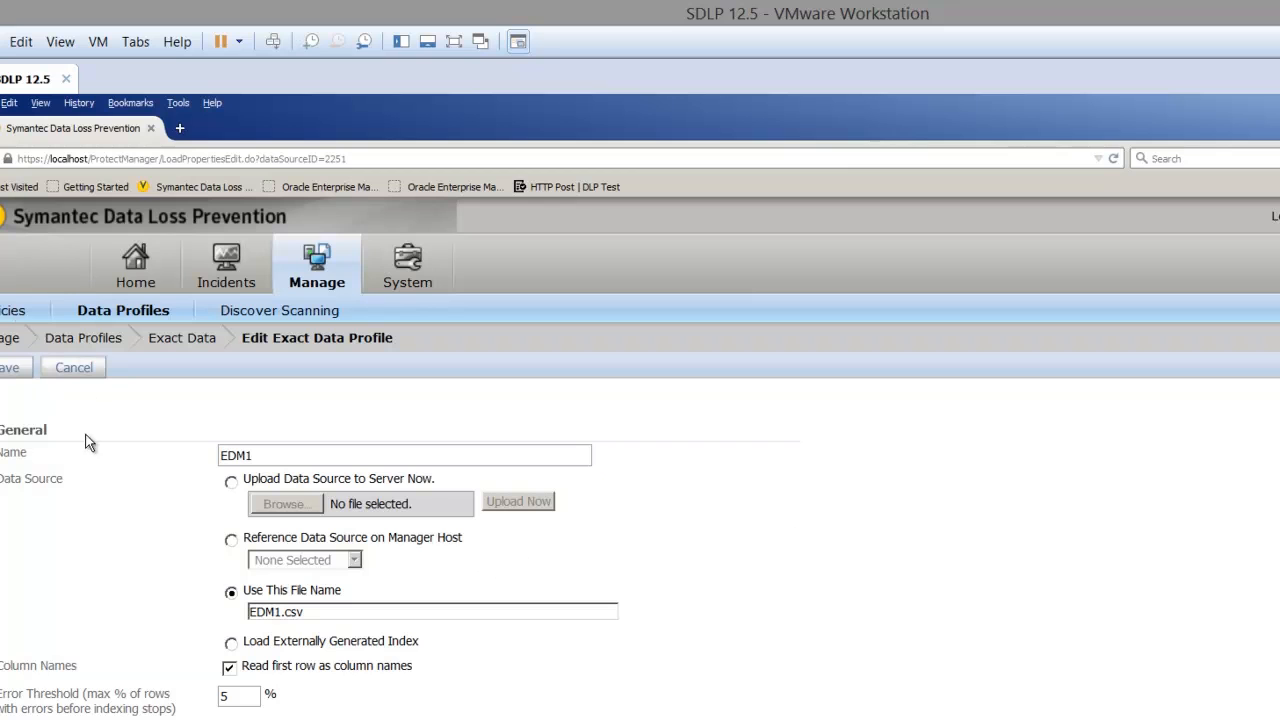
pyautogui.click(57, 302)
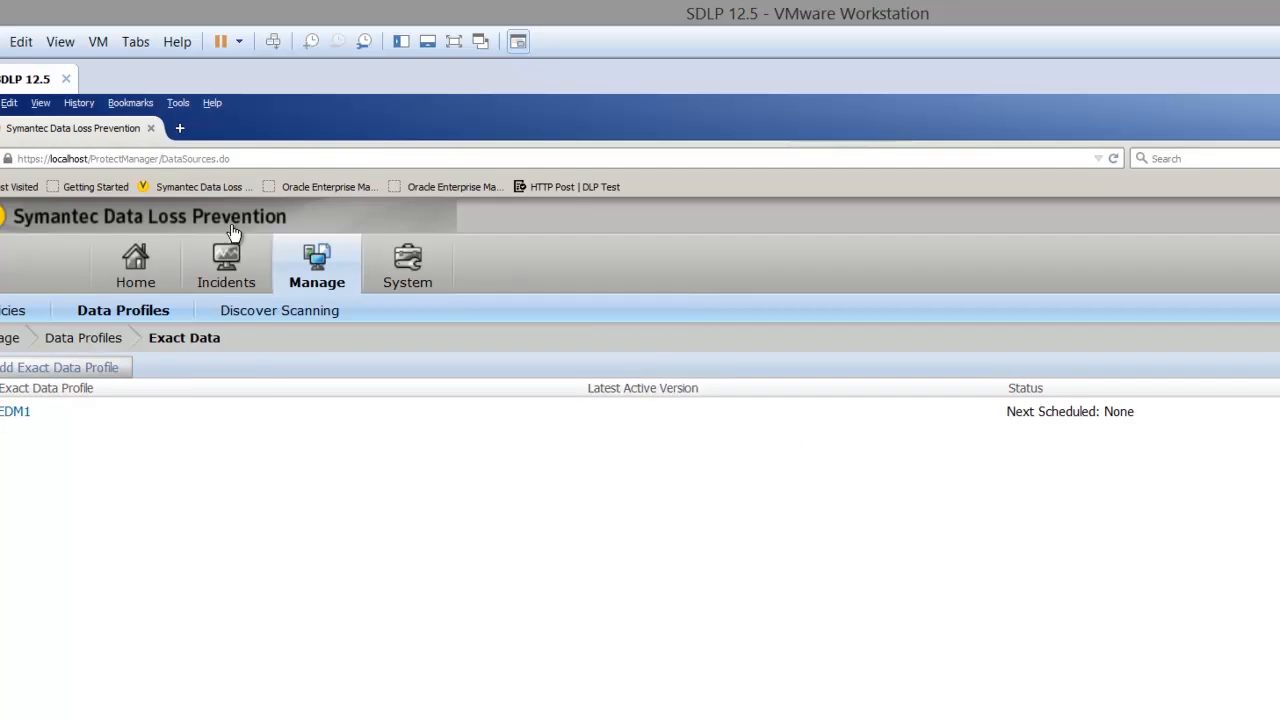
# - Open the policy list and start adding a blank policy
pyautogui.moveTo(312, 268)
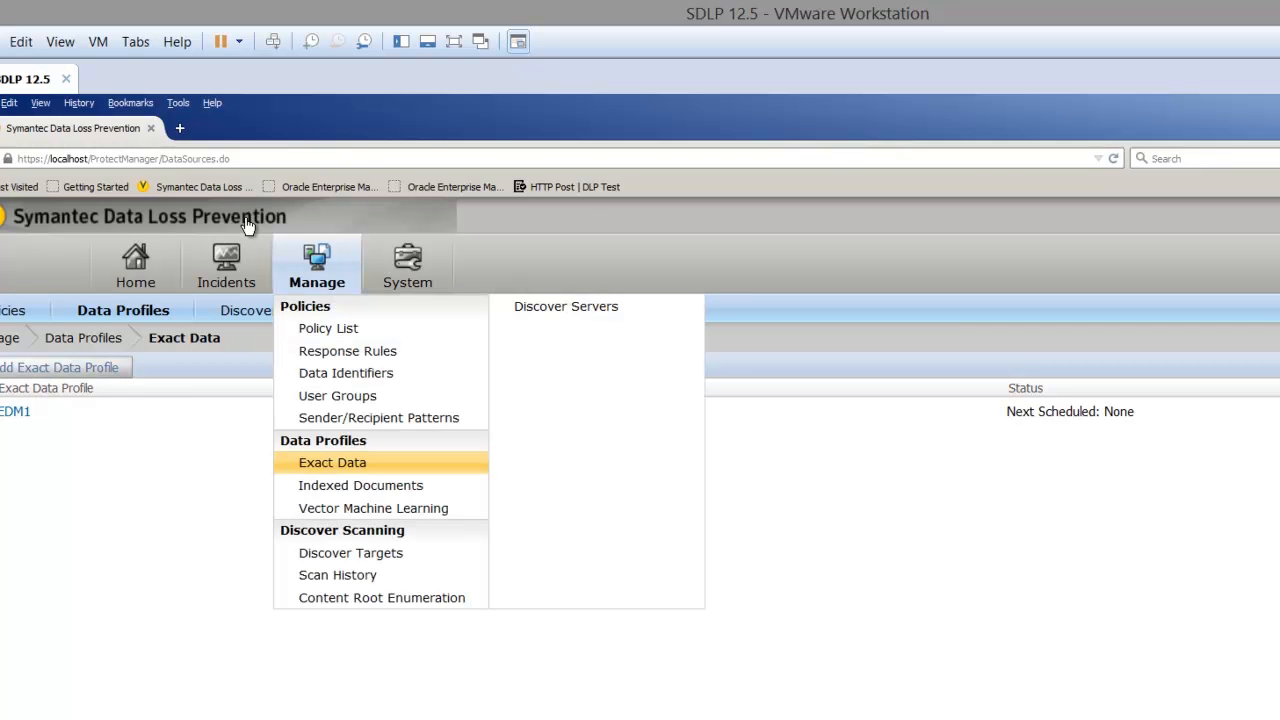
pyautogui.click(305, 306)
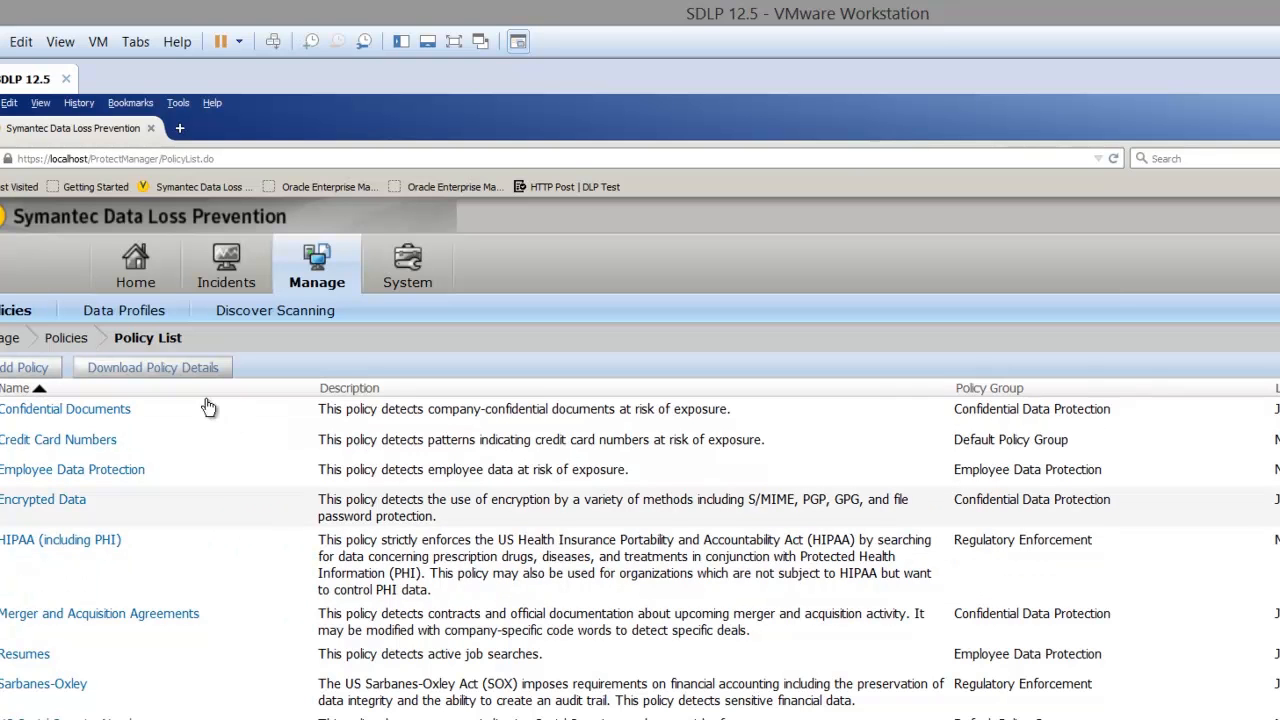
pyautogui.click(24, 367)
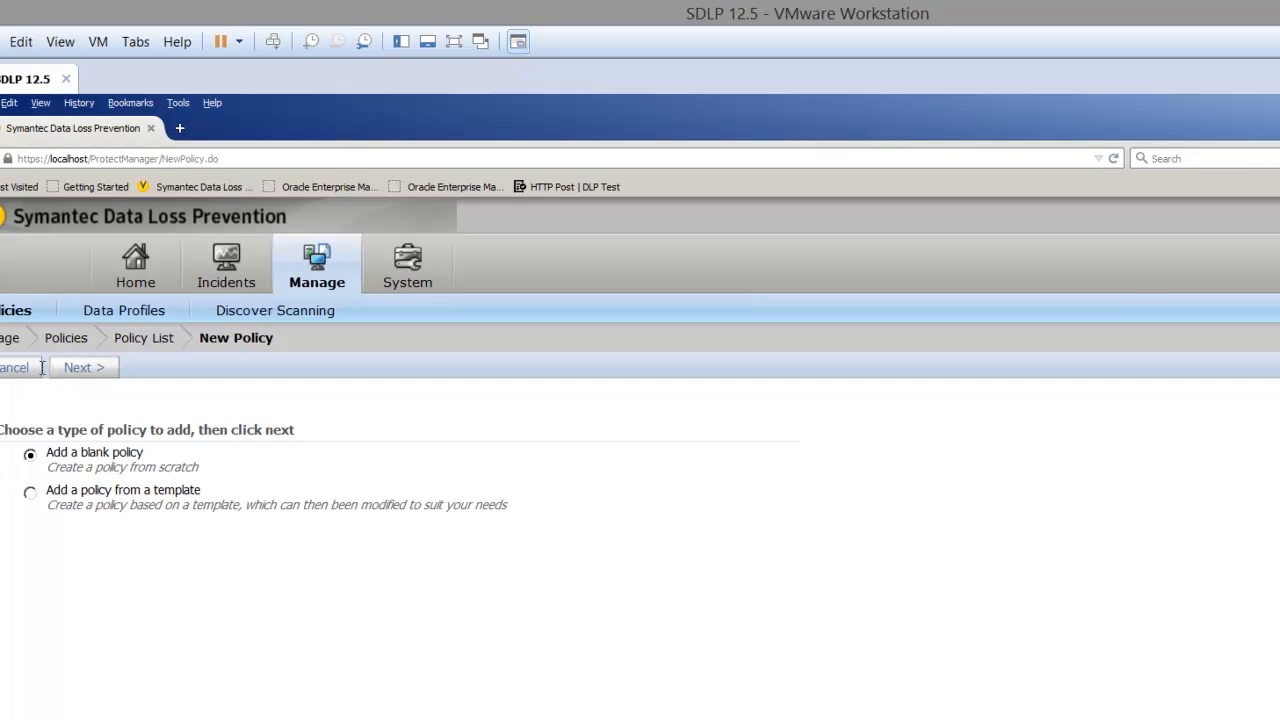
pyautogui.press('Return')
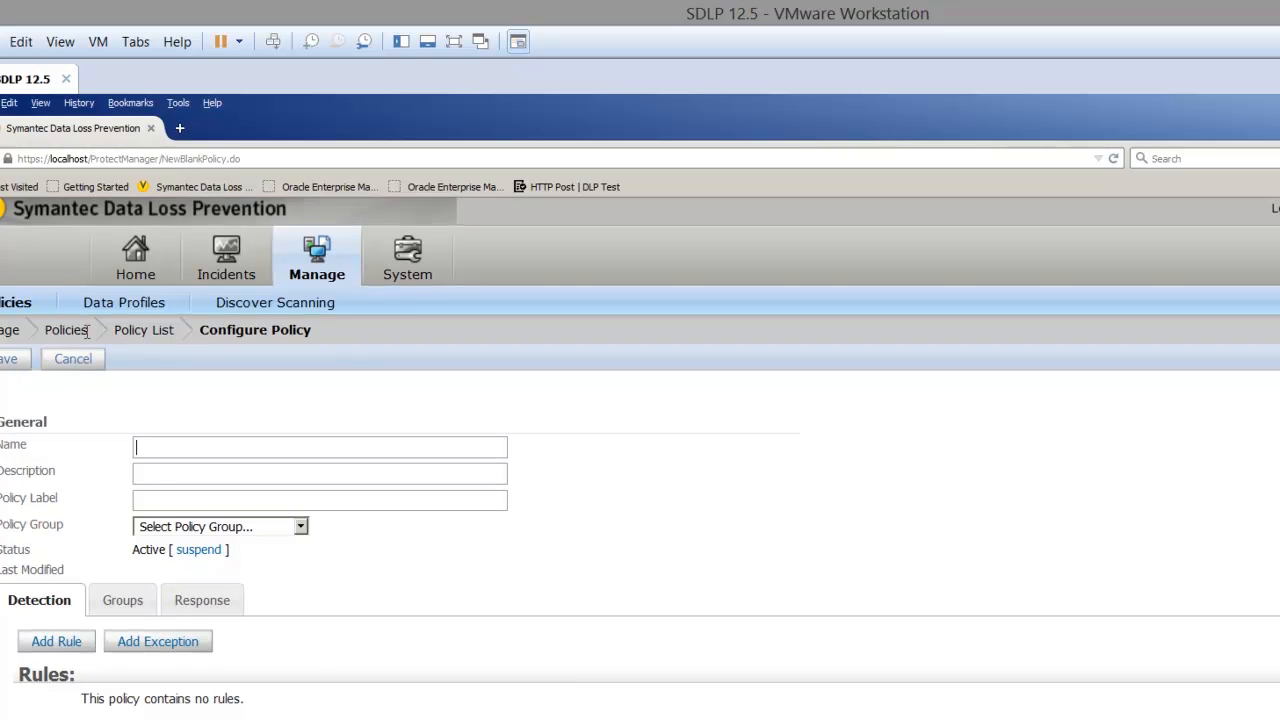
# - Name the new policy EDM1 and assign it to the Employee Data Protection policy group
pyautogui.scroll(-1, 100, 340)
pyautogui.write('E')
pyautogui.press('Down')
pyautogui.press('Down')
pyautogui.press('Return')
pyautogui.press('Tab')
pyautogui.press('Tab')
pyautogui.press('Tab')
pyautogui.hotkey('alt', 'Down')
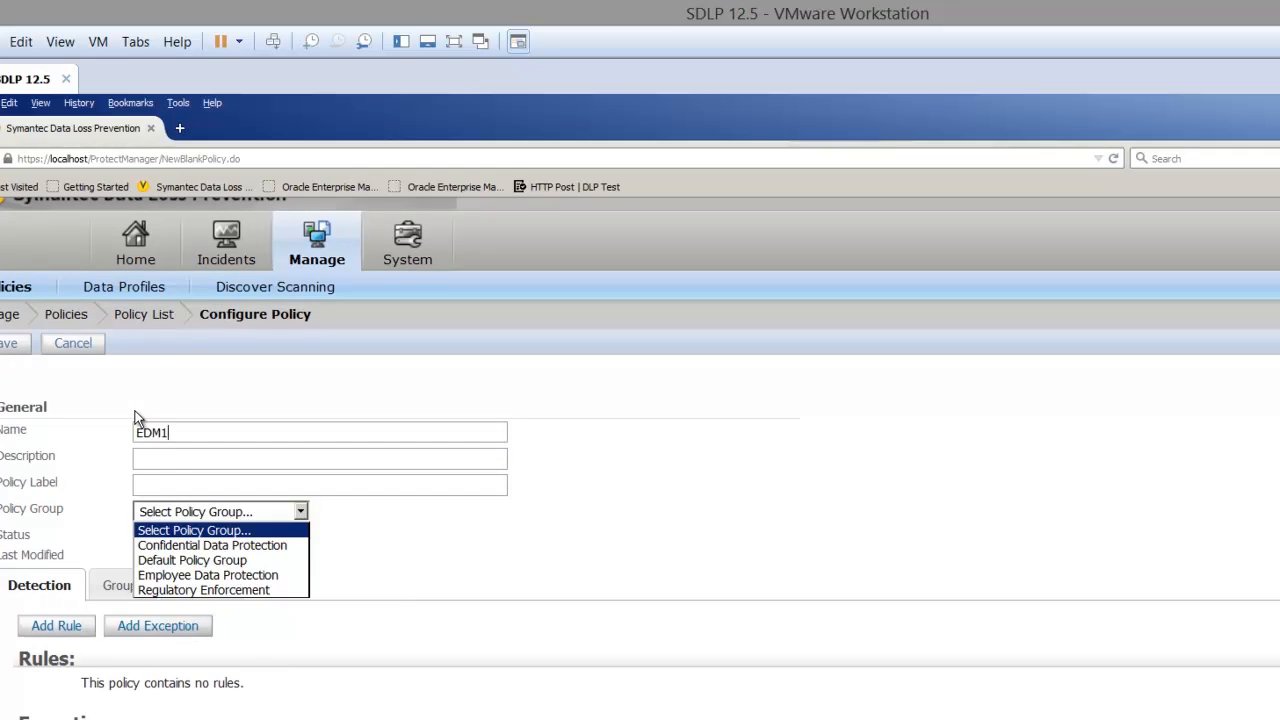
pyautogui.press('Down')
pyautogui.press('Down')
pyautogui.press('Down')
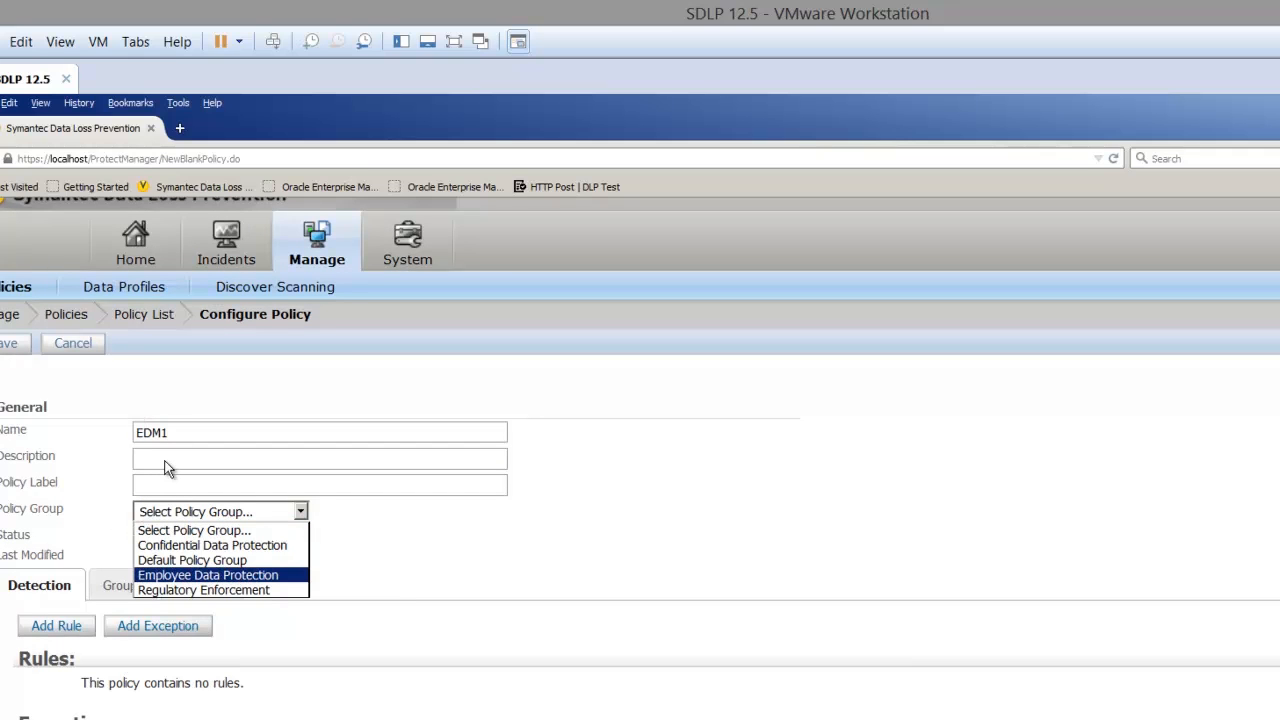
pyautogui.press('Return')
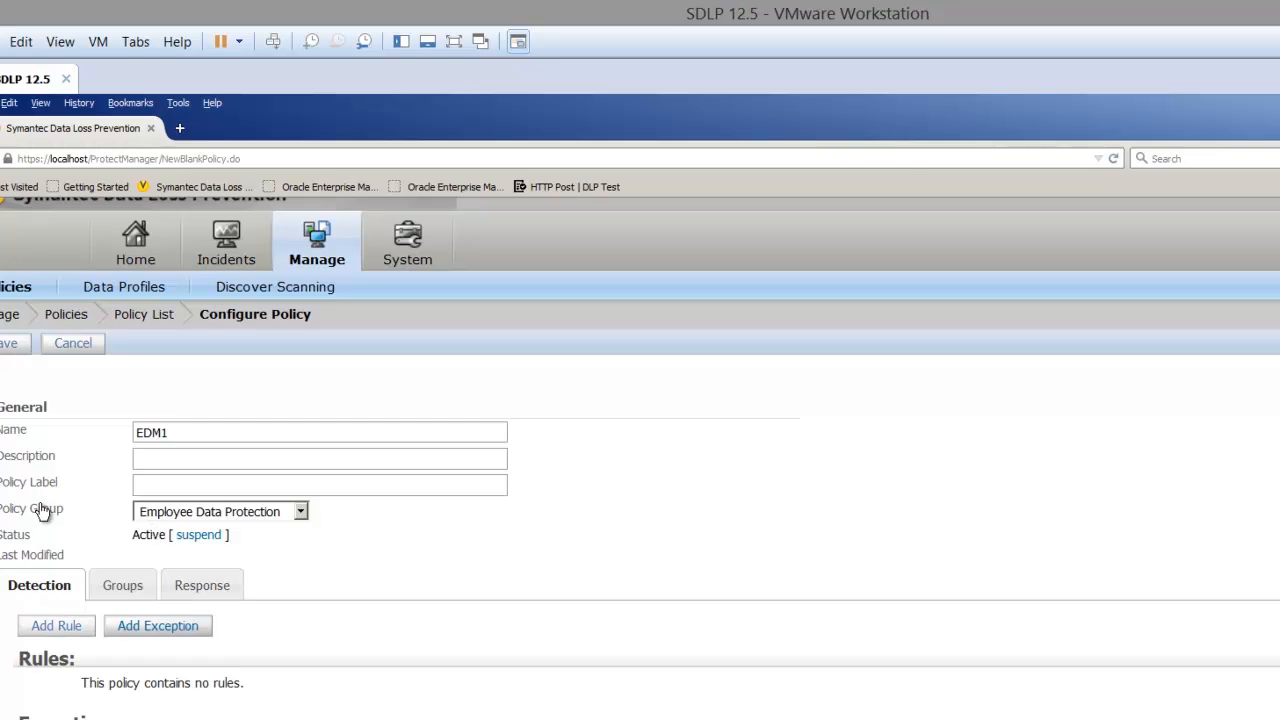
# - Add a detection rule of the type Content Matches Exact Data From, using the EDM1 profile
pyautogui.press('Return')
pyautogui.click(42, 572)
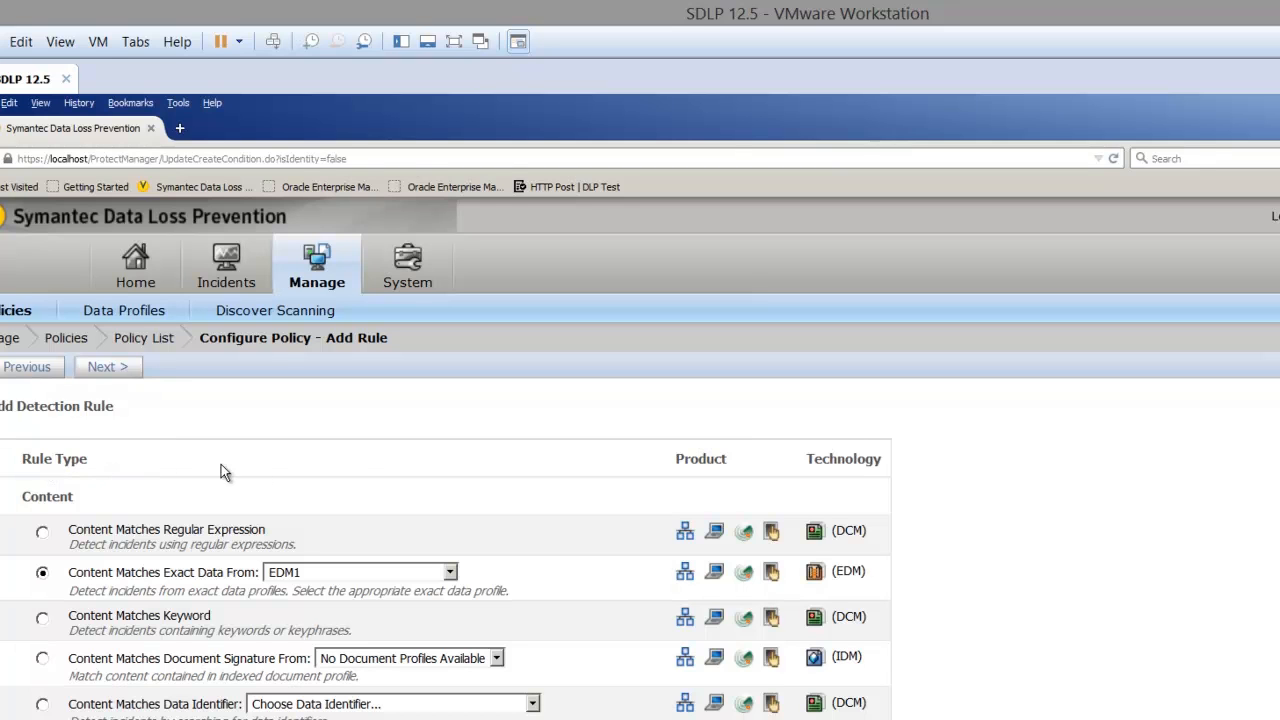
pyautogui.click(357, 572)
pyautogui.click(357, 461)
pyautogui.click(107, 366)
# - Name the detection rule EDM1
pyautogui.write('EDM')
pyautogui.press('Down')
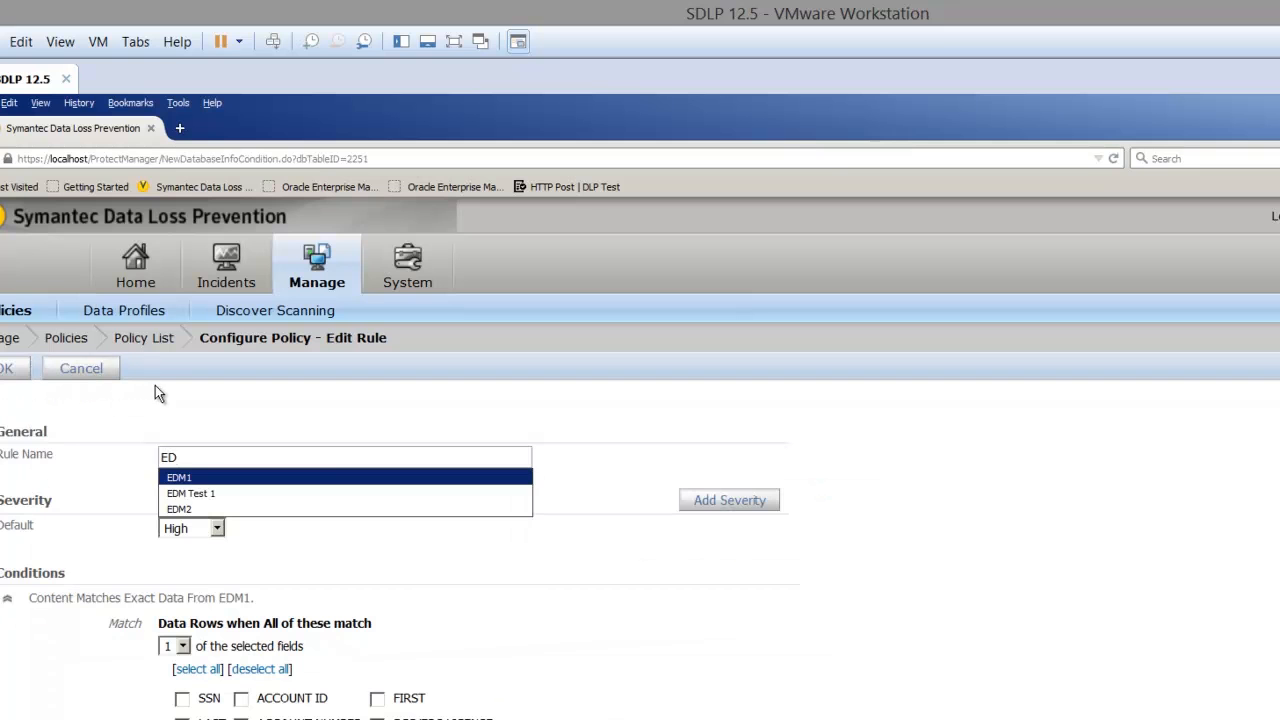
pyautogui.press('Return')
# - Set the rule's condition to match 2 of the selected fields, with SSN and LAST selected
pyautogui.scroll(-2, 470, 460)
pyautogui.scroll(-1, 228, 443)
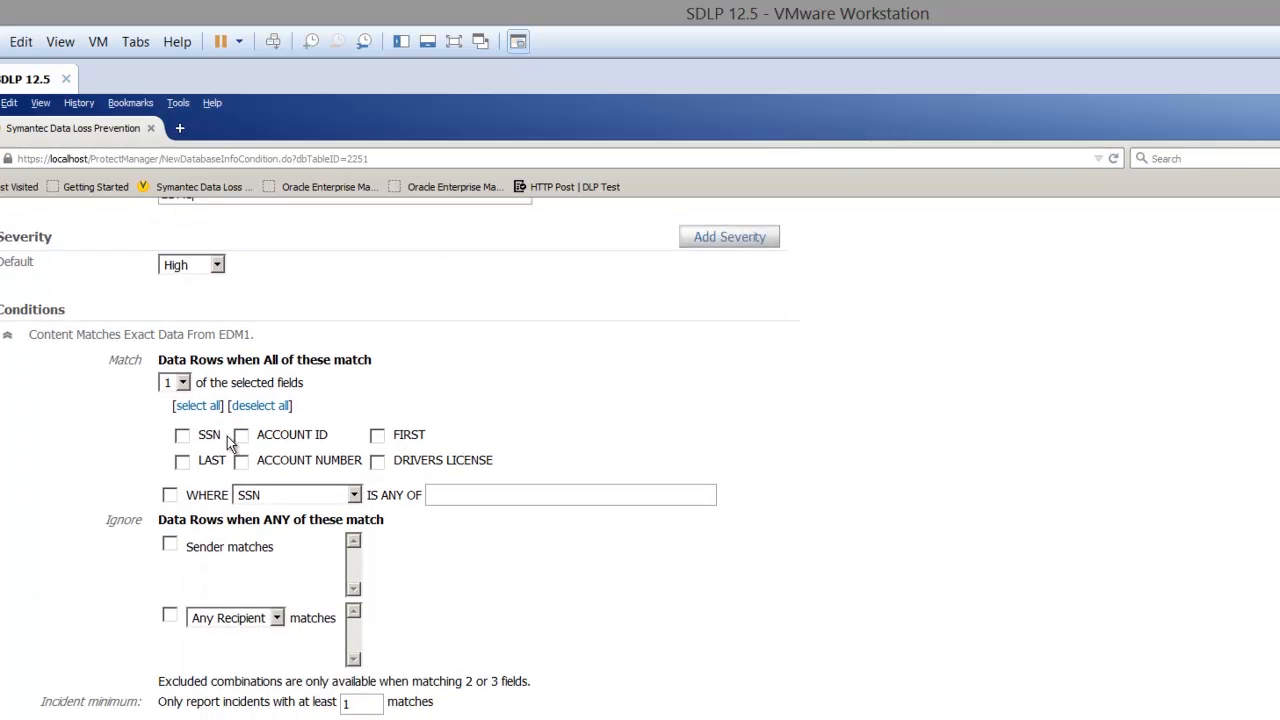
pyautogui.scroll(1, 228, 436)
pyautogui.scroll(-2, 228, 436)
pyautogui.click(182, 383)
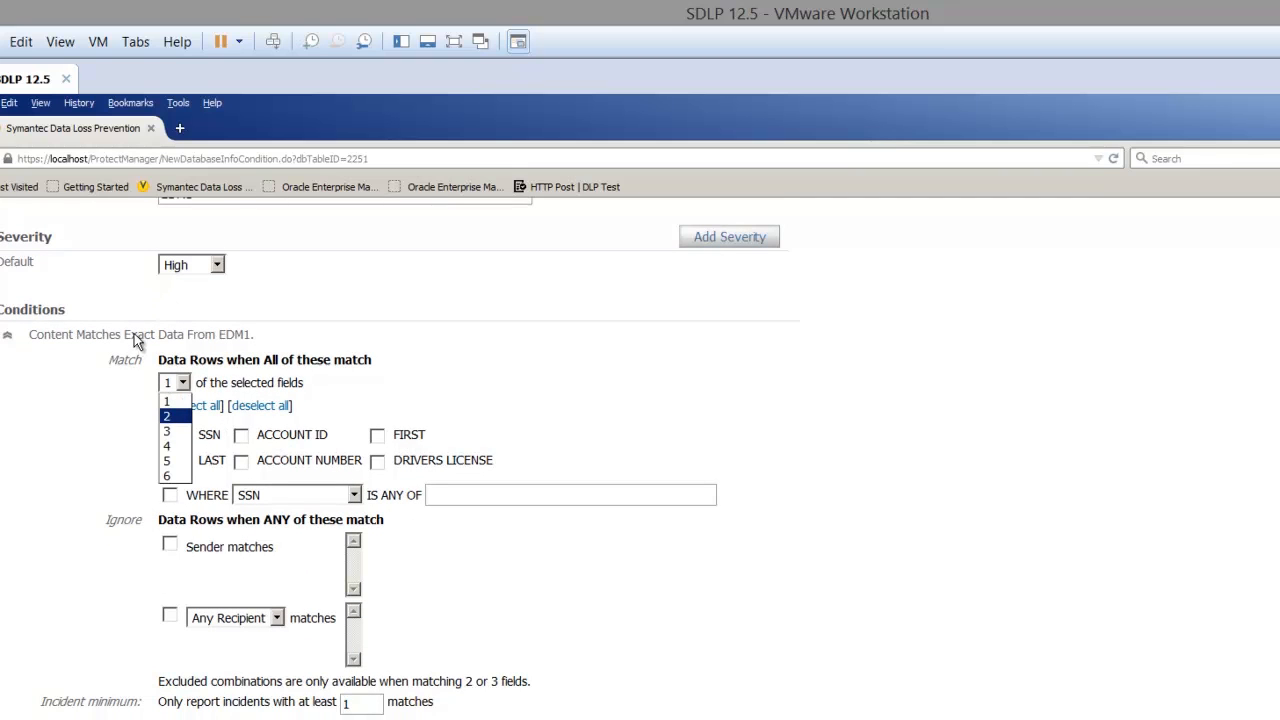
pyautogui.click(134, 333)
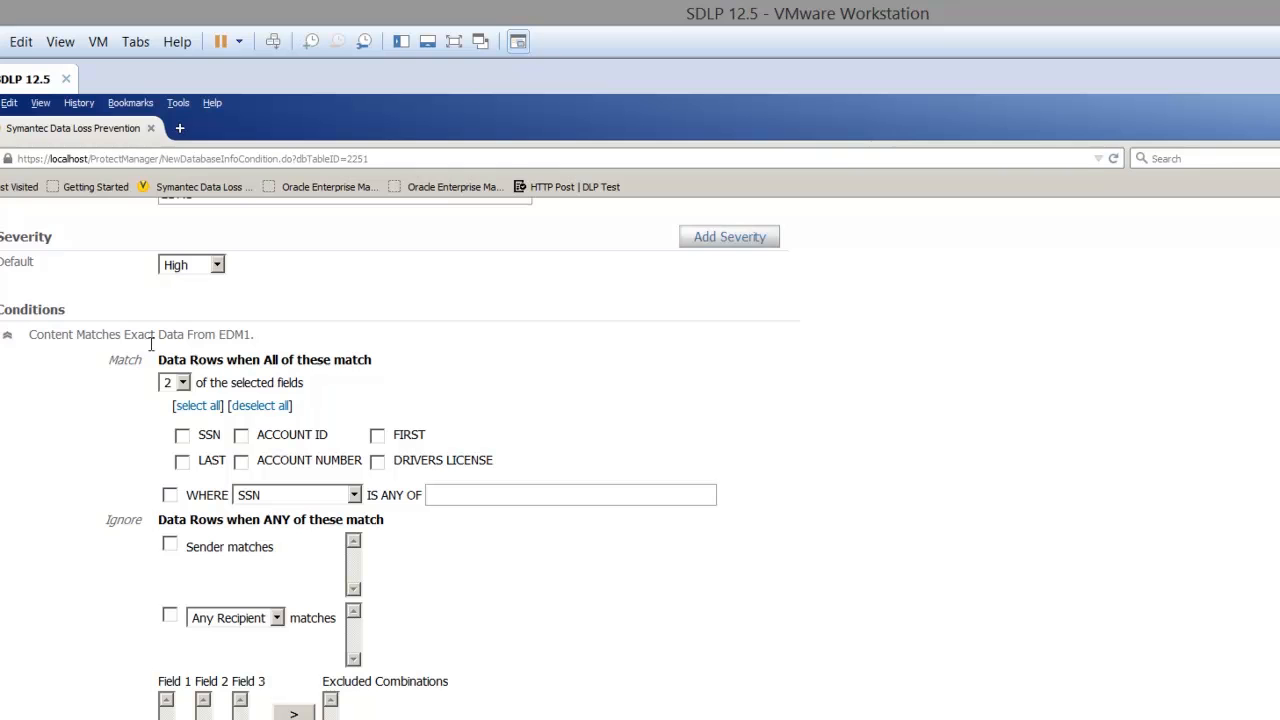
pyautogui.click(182, 435)
pyautogui.click(182, 461)
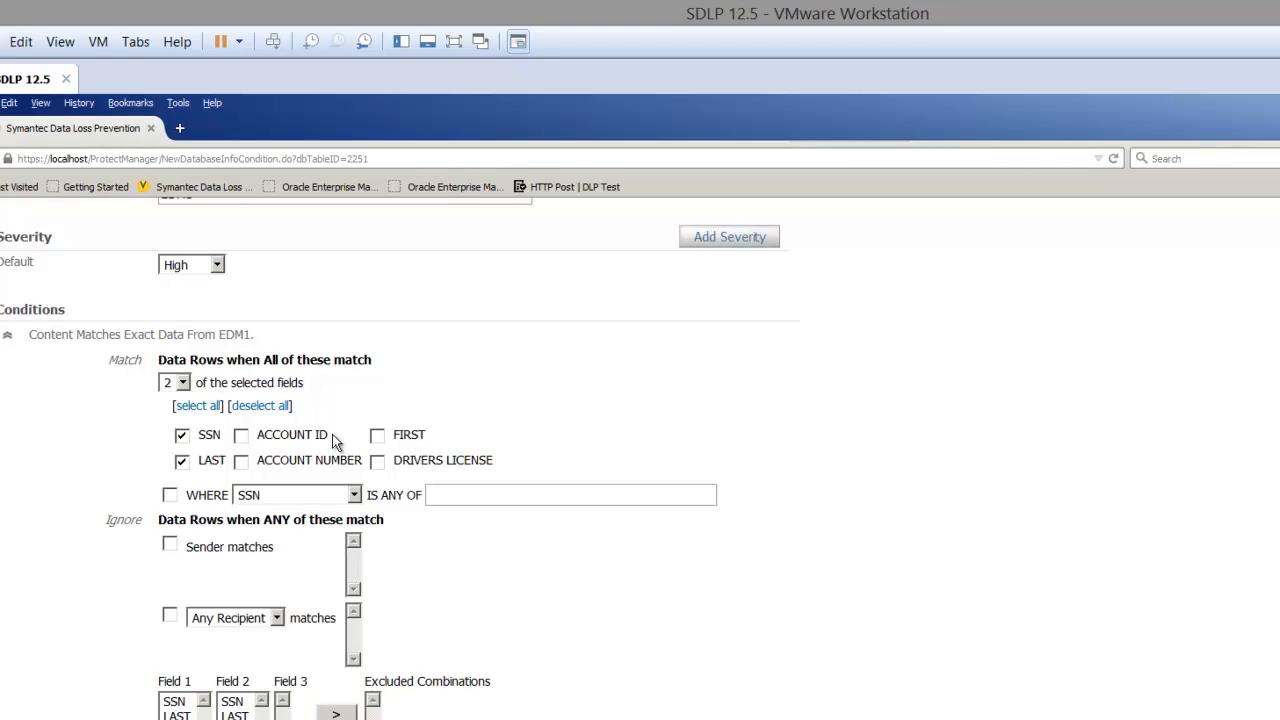
# - Look over the rule's remaining conditions, accept the rule and save the EDM1 policy
pyautogui.scroll(-3, 369, 448)
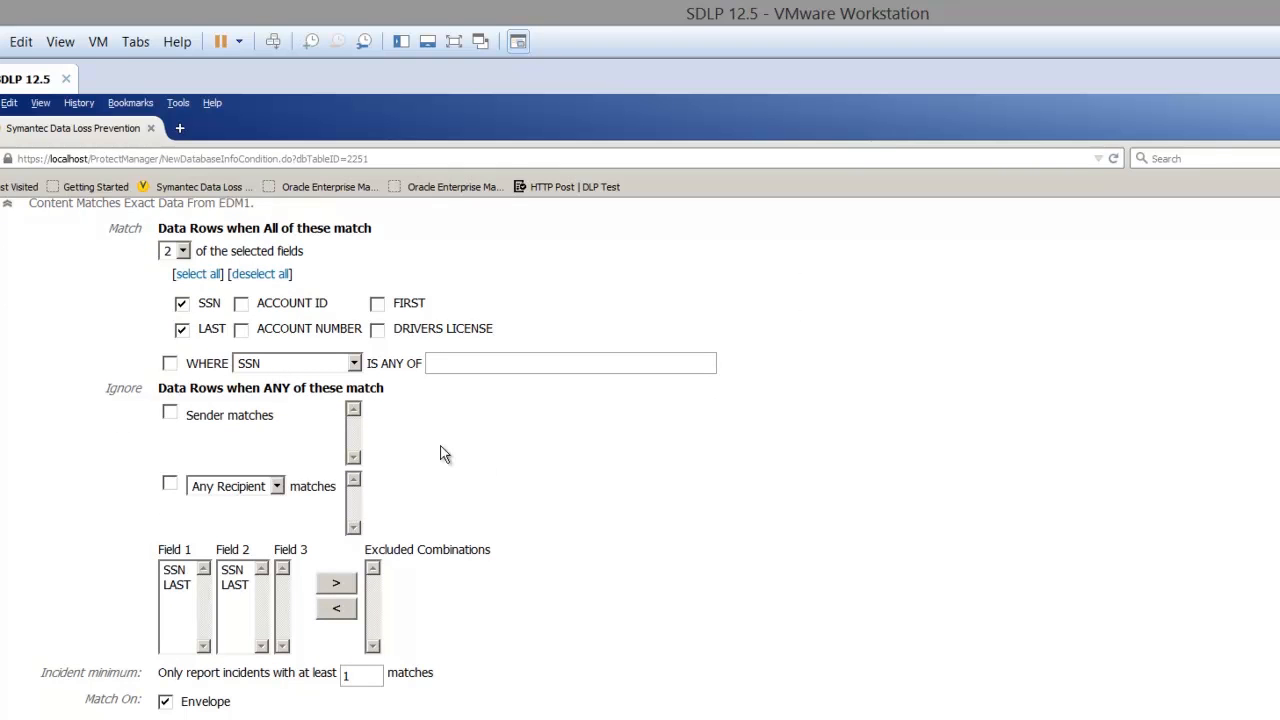
pyautogui.scroll(-1, 431, 466)
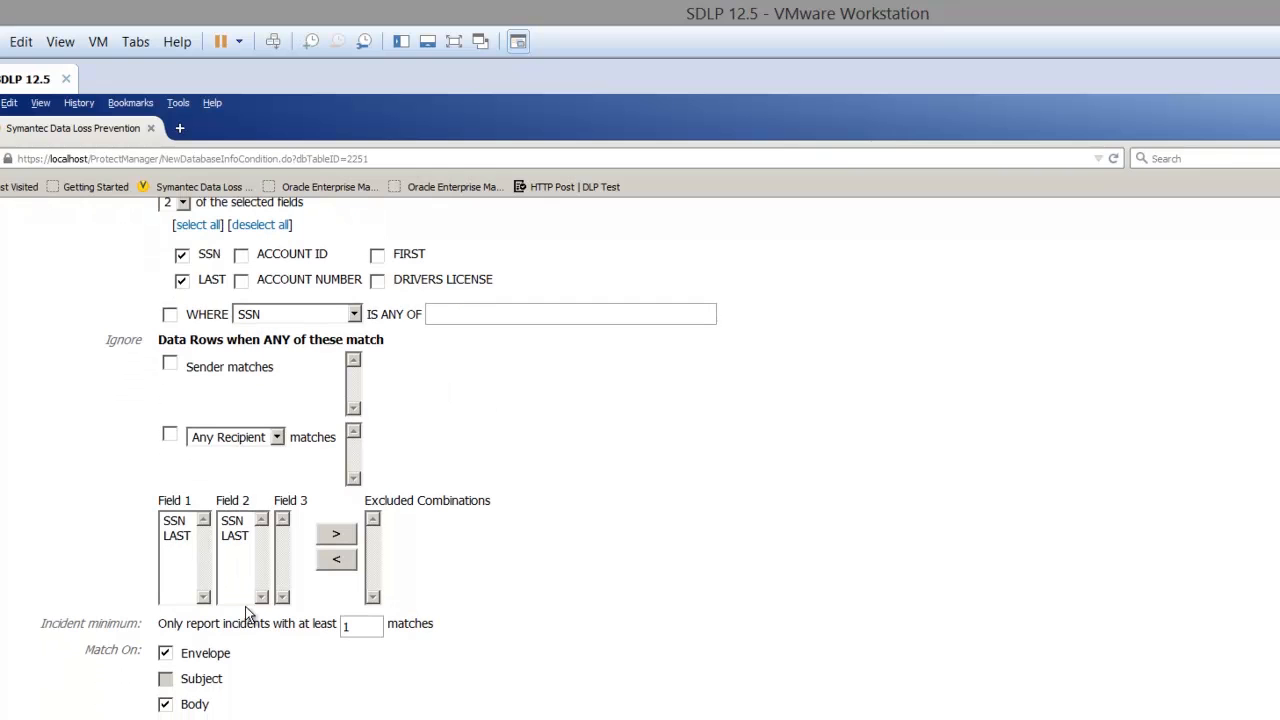
pyautogui.scroll(5, 331, 557)
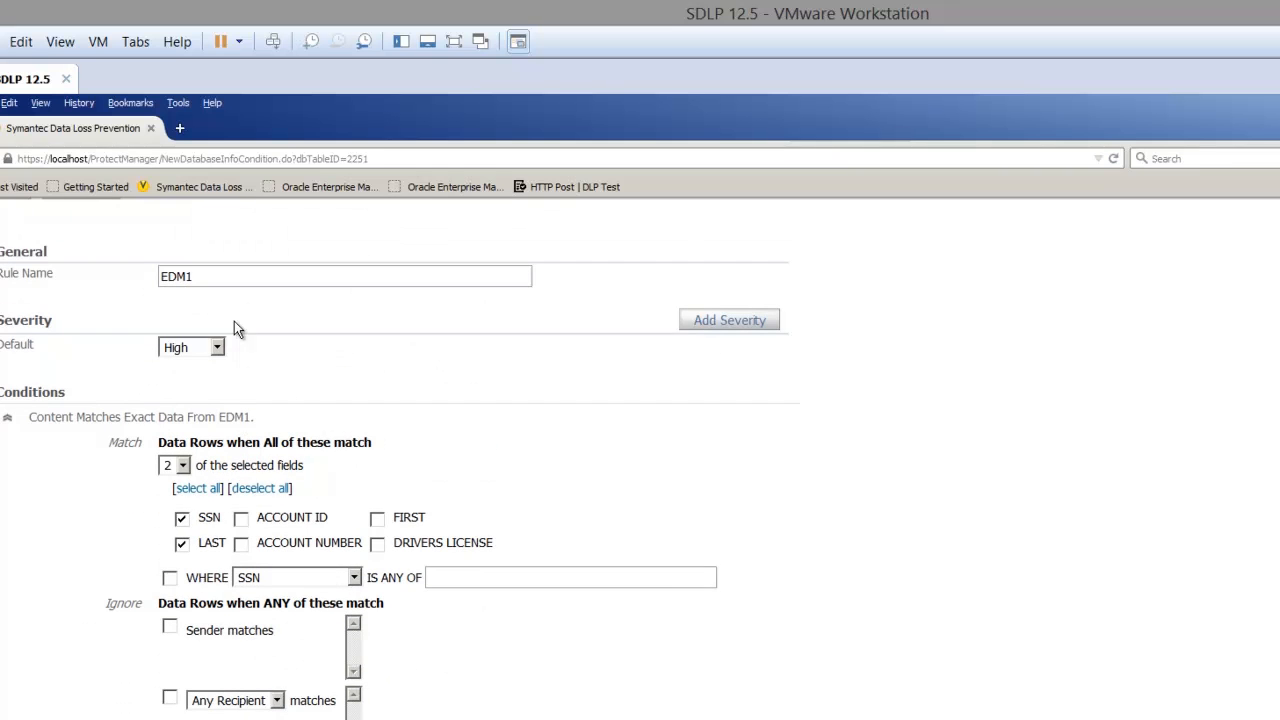
pyautogui.scroll(-4, 123, 449)
pyautogui.scroll(-1, 206, 533)
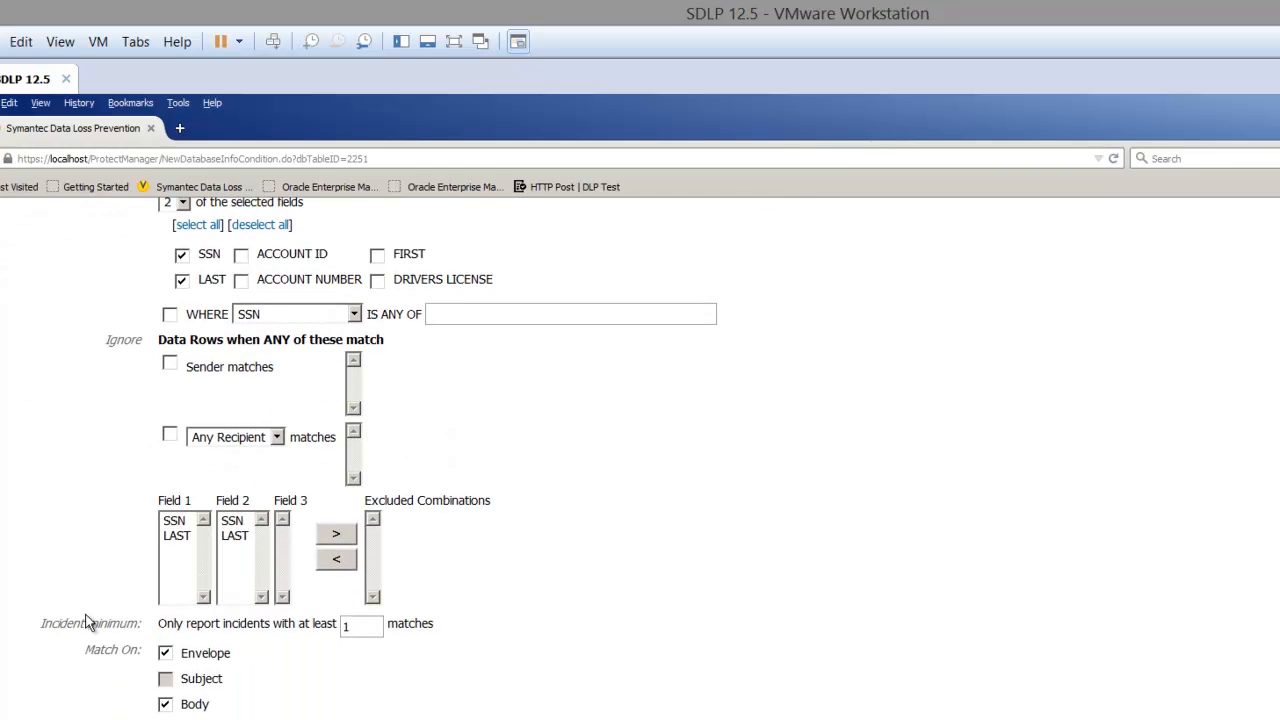
pyautogui.click(1, 676)
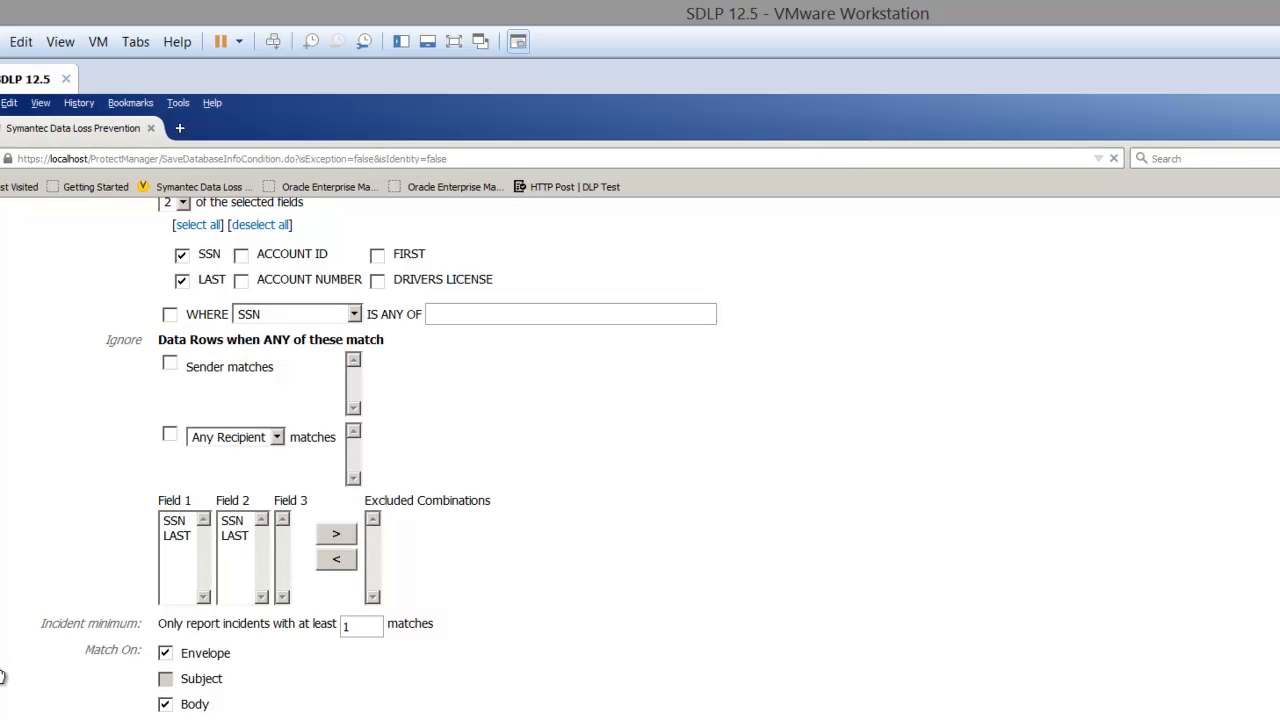
pyautogui.scroll(-1, 343, 567)
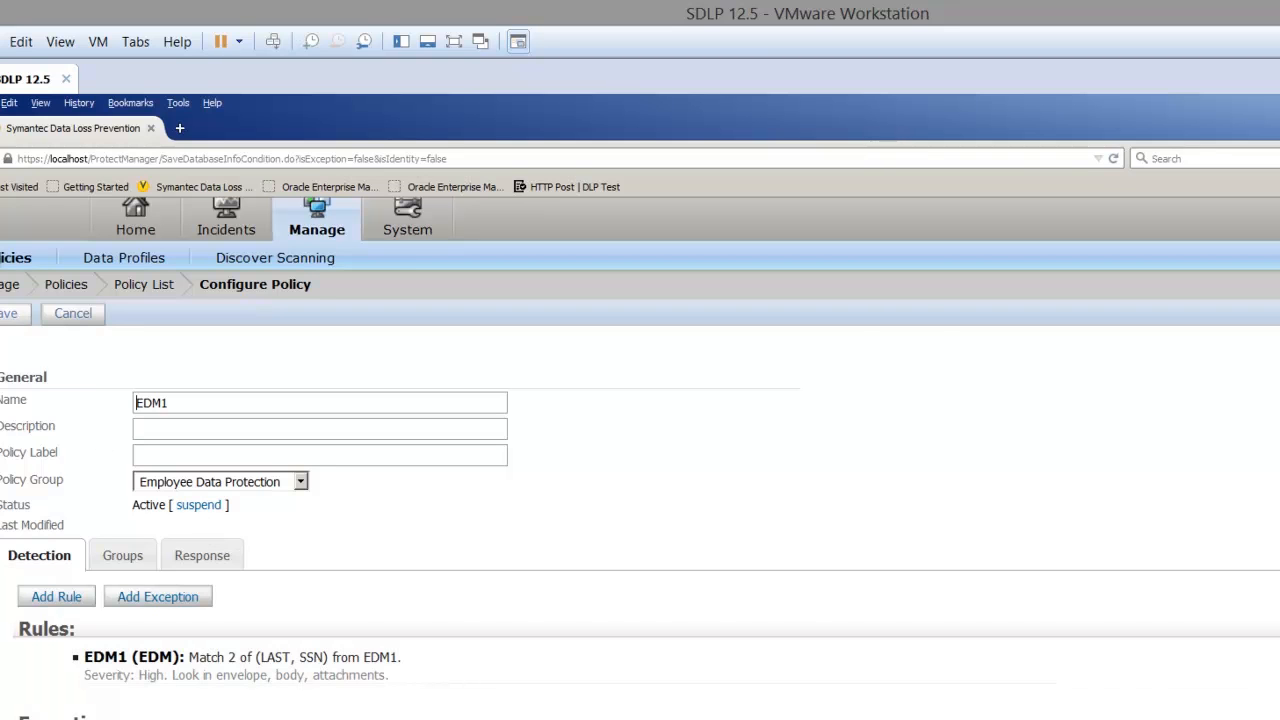
pyautogui.click(5, 313)
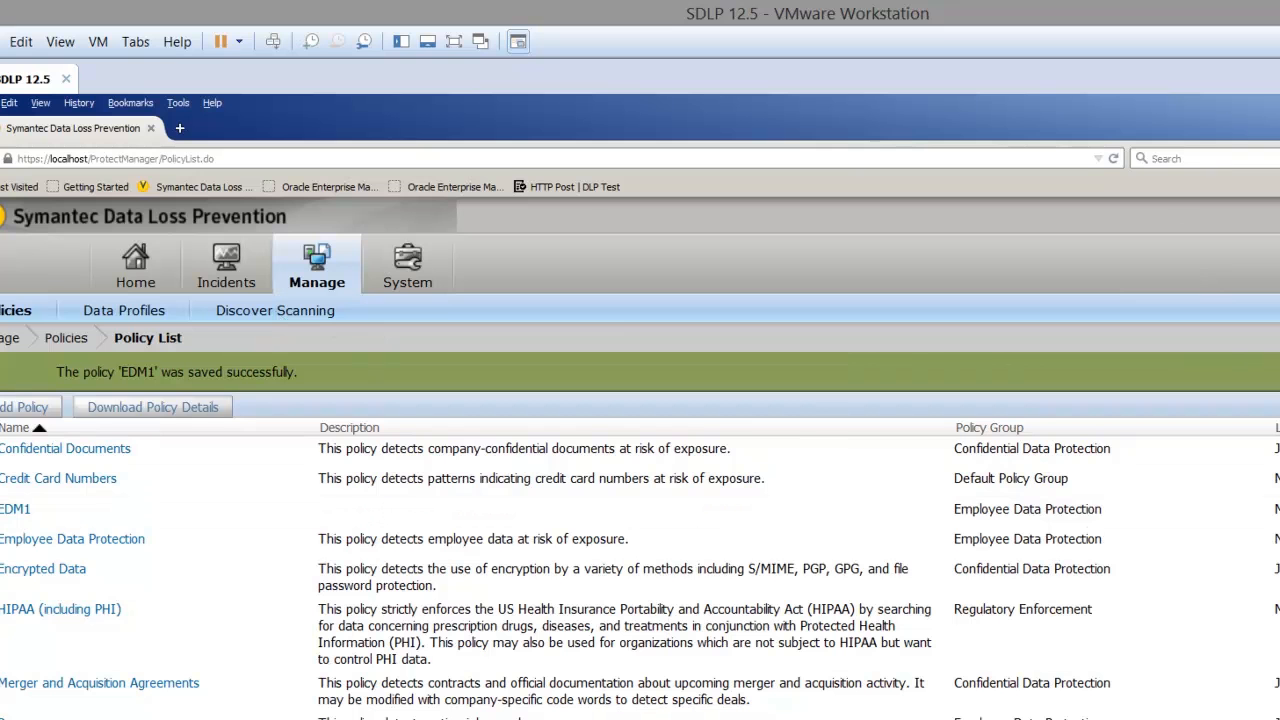
# - Switch to the DLP_EDM Test_File.csv workbook in Excel and copy cells A8:D10
pyautogui.click(1277, 101)
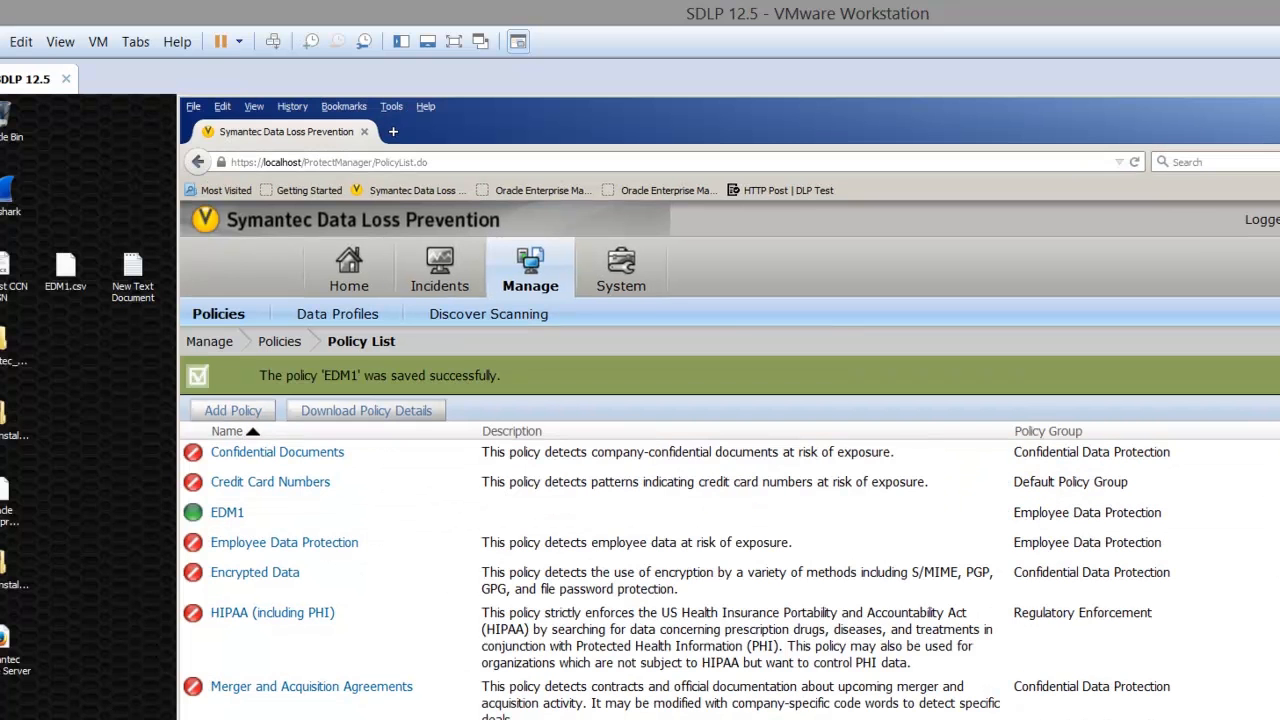
pyautogui.moveTo(1038, 96); pyautogui.dragTo(988, 128)
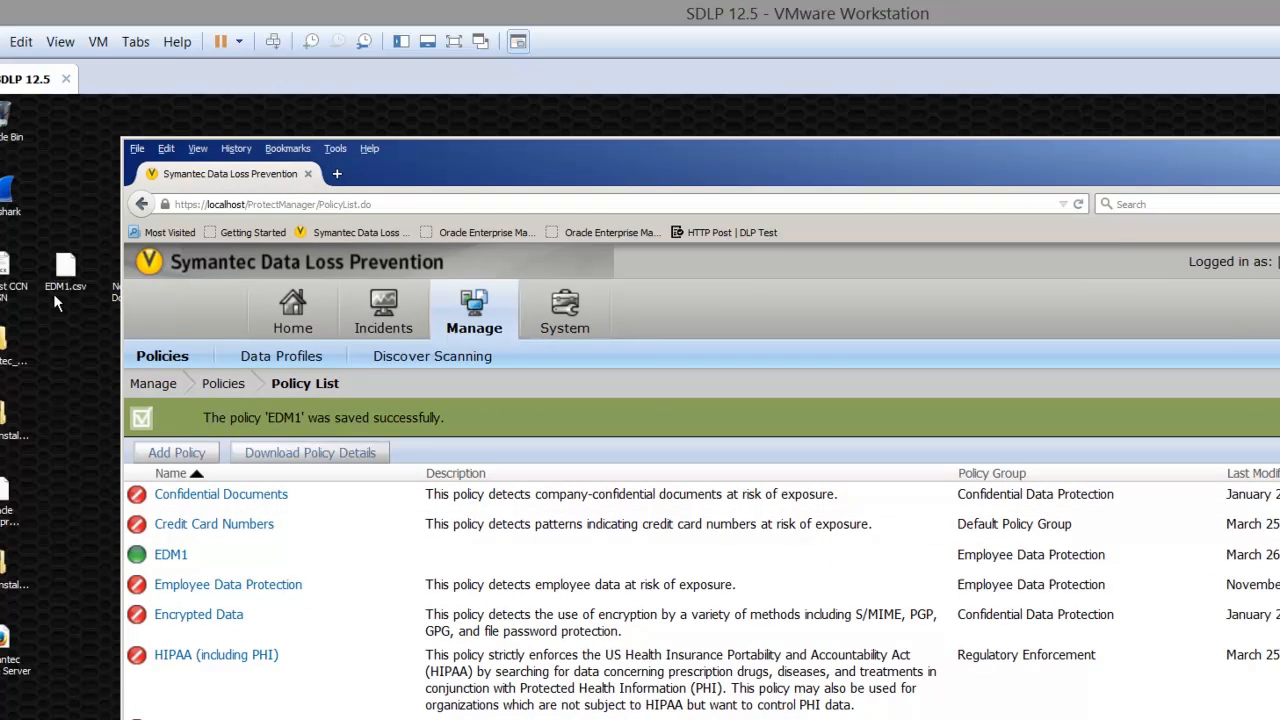
pyautogui.moveTo(1279, 135); pyautogui.dragTo(258, 107)
pyautogui.click(163, 385)
pyautogui.moveTo(137, 392)
pyautogui.mouseDown()
pyautogui.moveTo(334, 383)
pyautogui.moveTo(614, 410)
pyautogui.moveTo(584, 440)
pyautogui.moveTo(522, 448)
pyautogui.moveTo(381, 452)
pyautogui.moveTo(380, 430)
pyautogui.mouseUp()
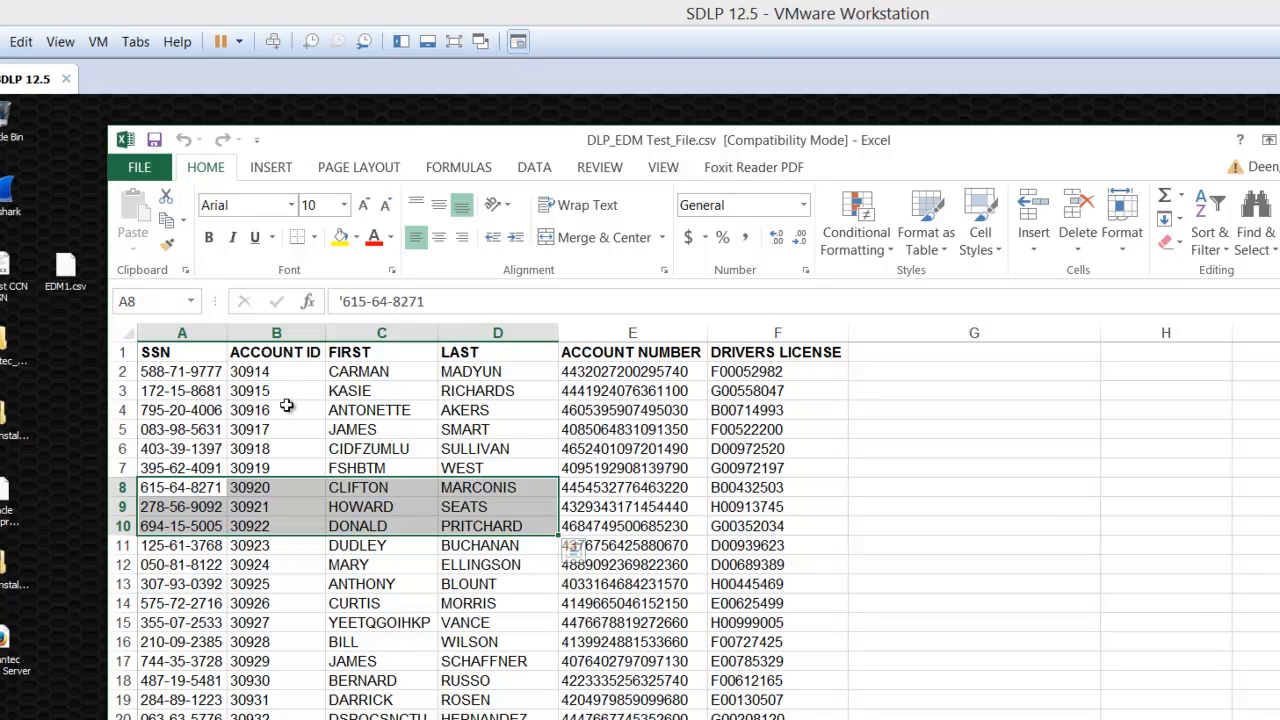
pyautogui.rightClick(366, 516)
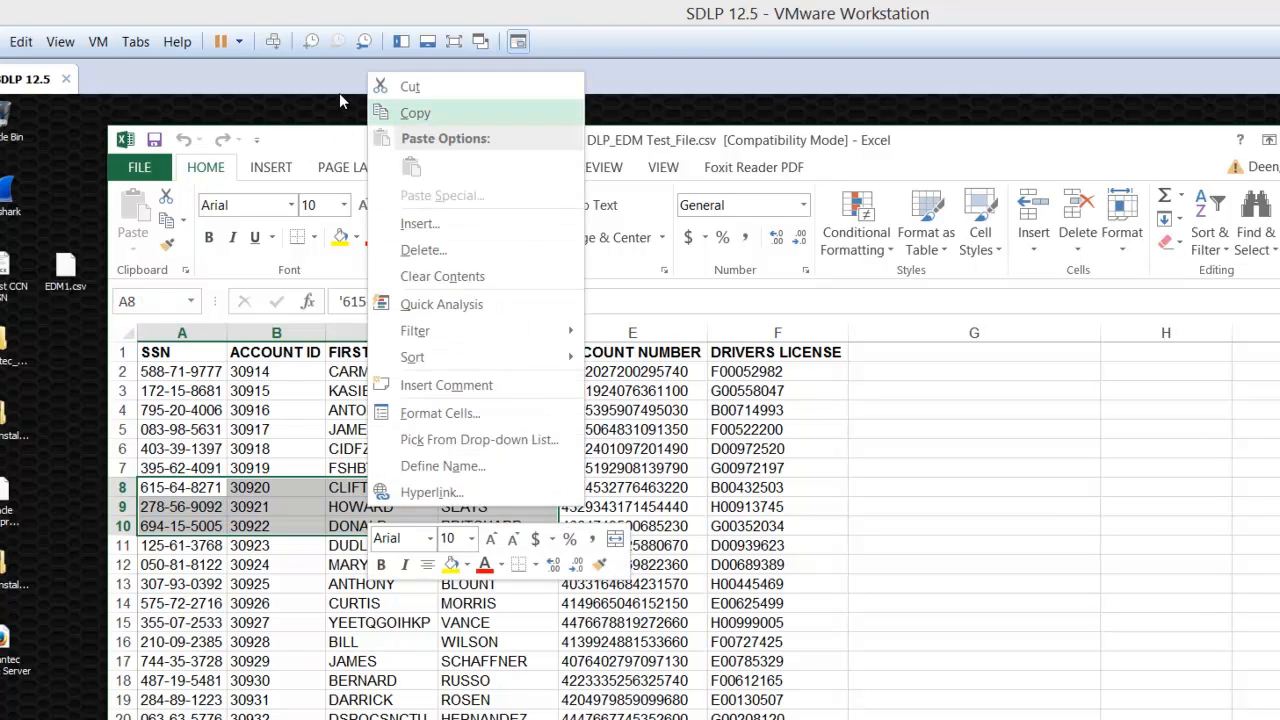
pyautogui.click(360, 113)
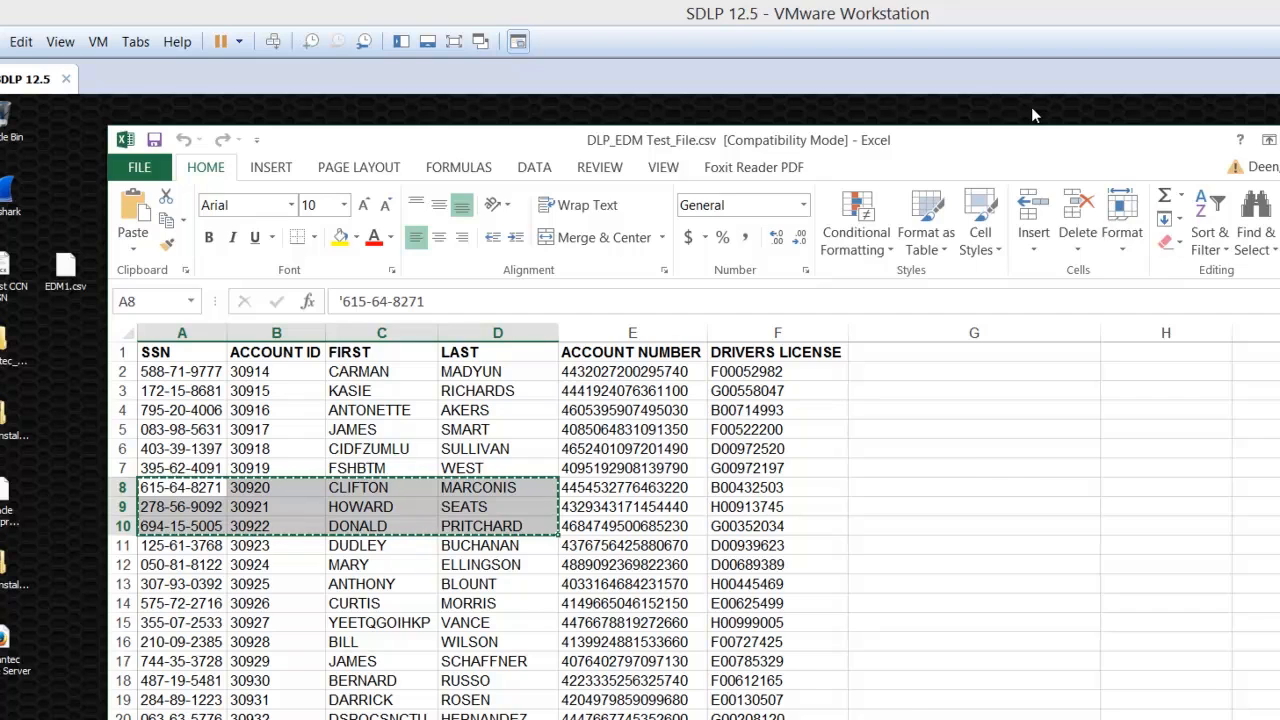
# - Switch back to the browser and open the bookmarked HTTP Post DLP Test page in a new tab
pyautogui.hotkey('alt', 'Tab')
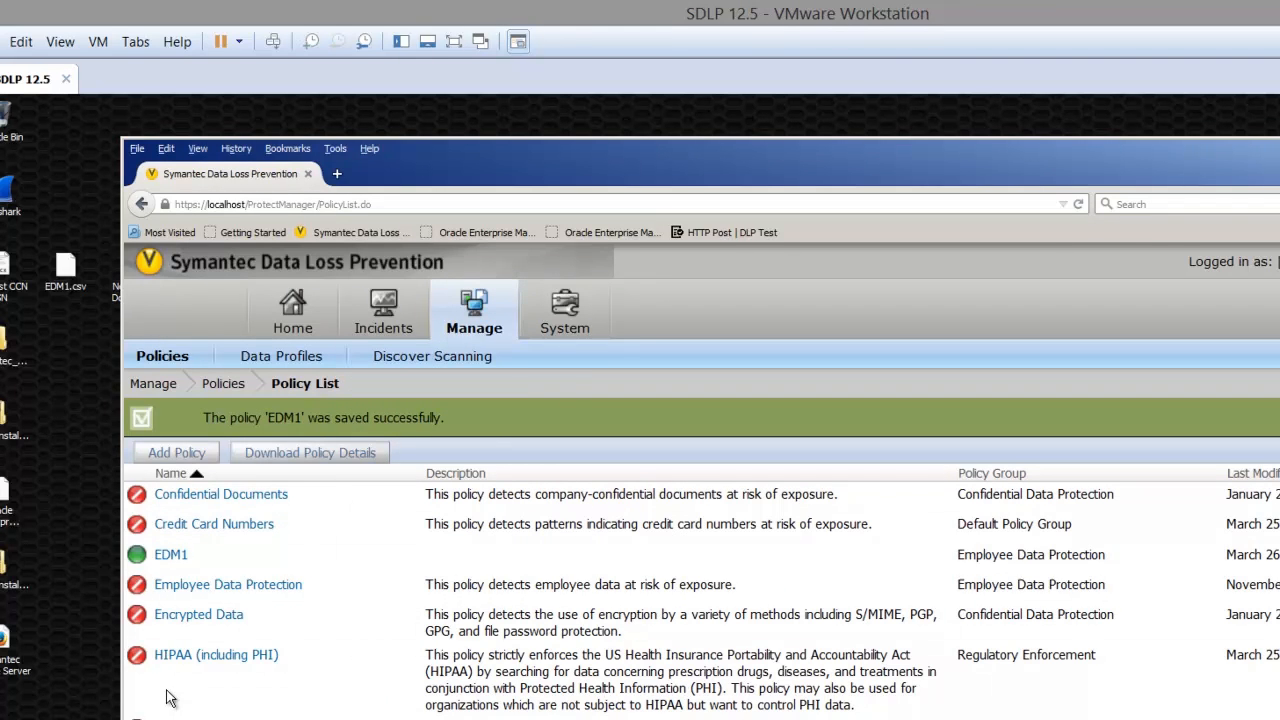
pyautogui.rightClick(170, 698)
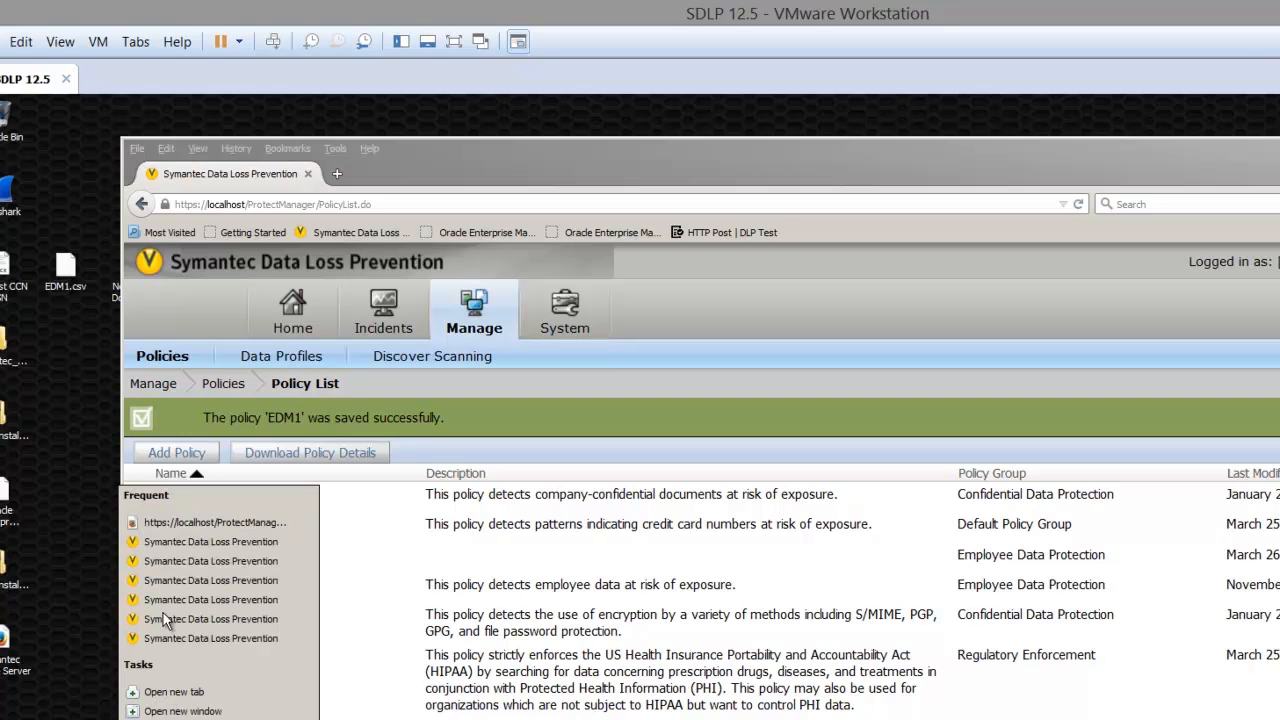
pyautogui.press('Up')
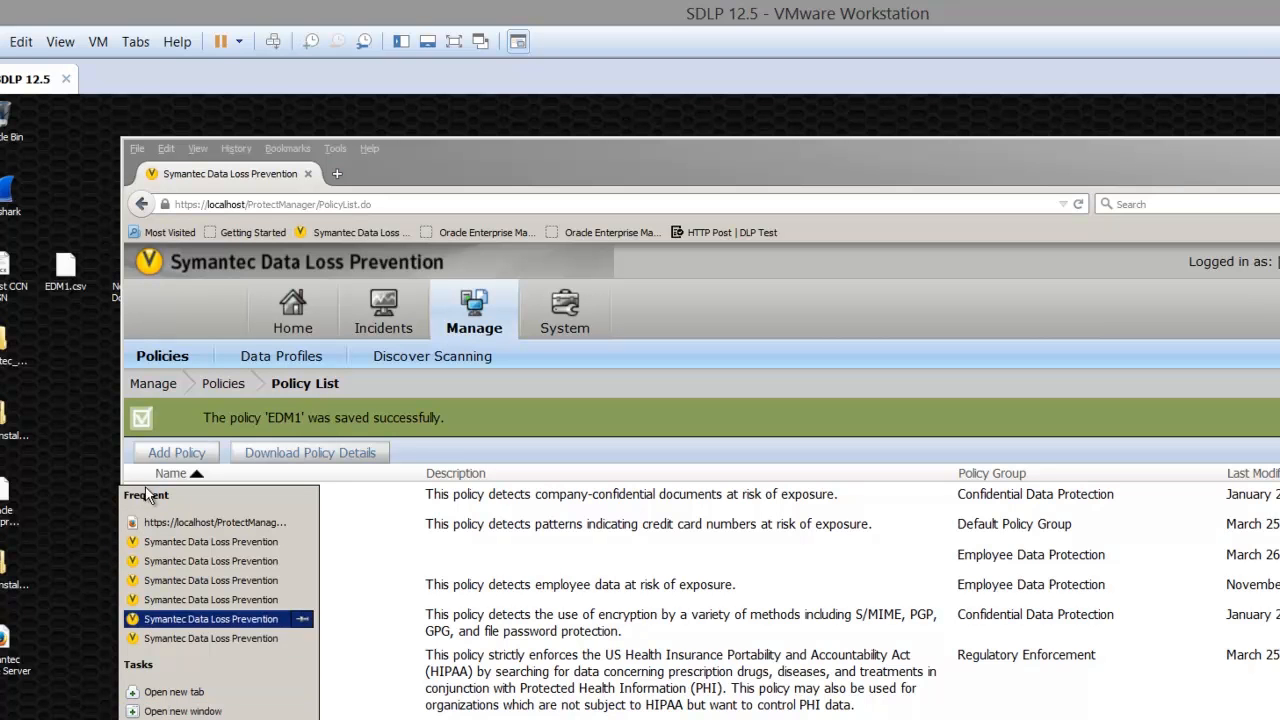
pyautogui.click(162, 691)
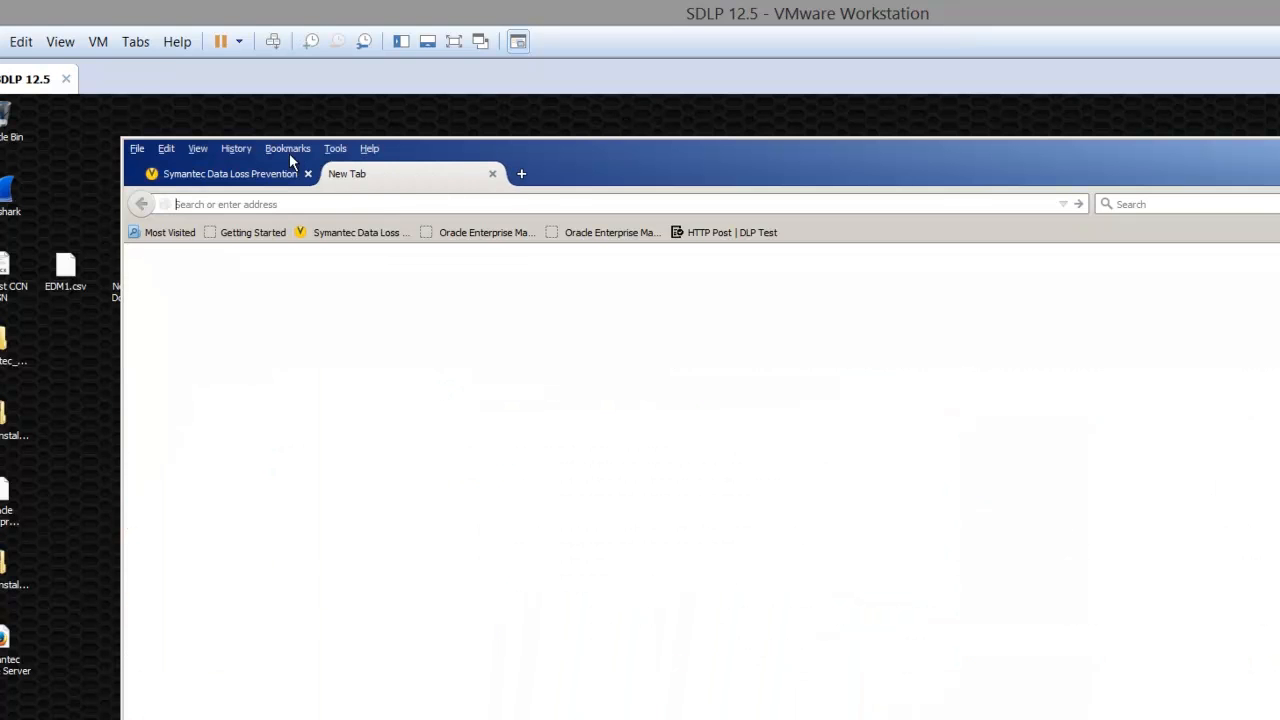
pyautogui.click(732, 232)
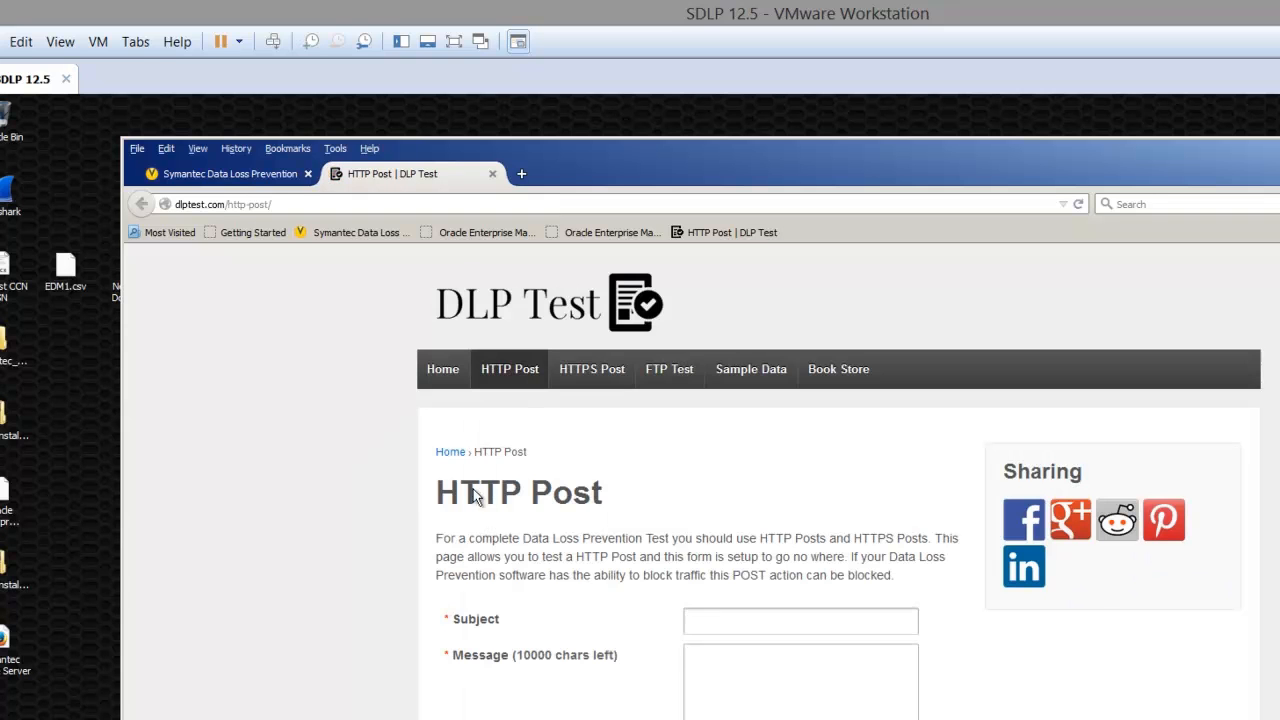
# - Fill in the test form with the subject "test 2" and the copied rows as the message, and submit it
pyautogui.write('test')
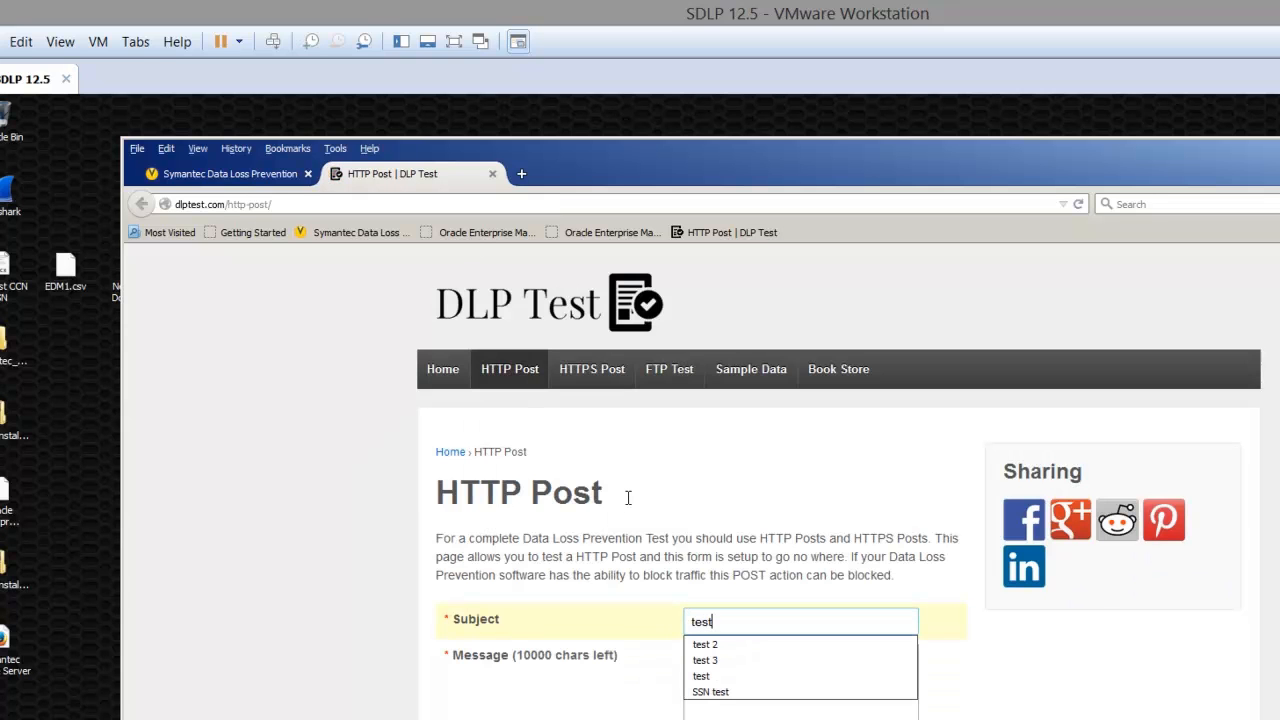
pyautogui.press('Down')
pyautogui.press('Return')
pyautogui.press('Tab')
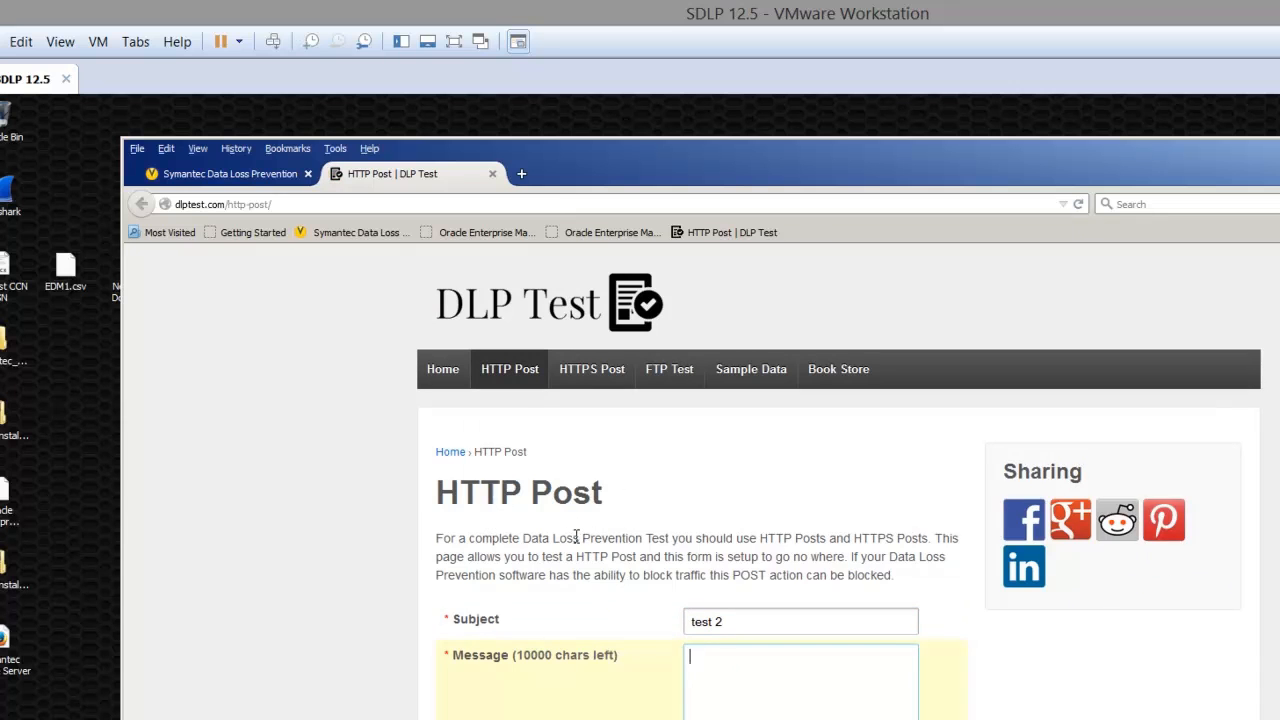
pyautogui.hotkey('ctrl', 'v')
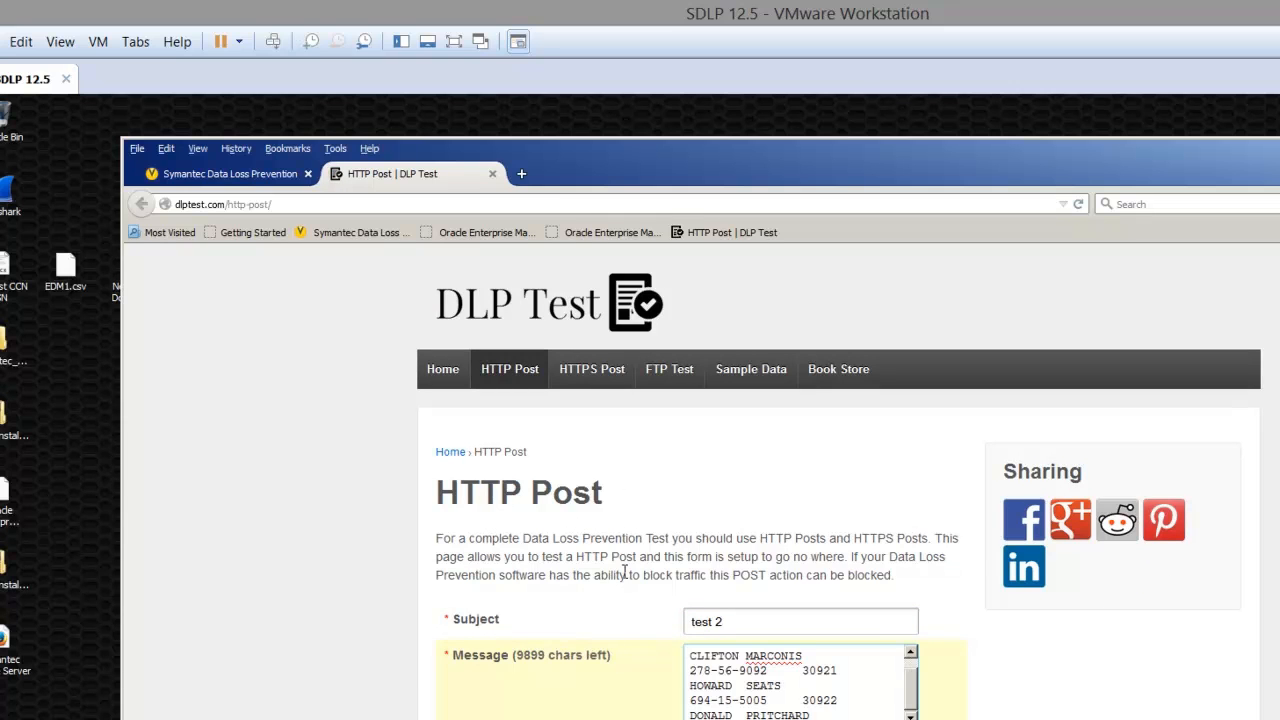
pyautogui.click(760, 623)
pyautogui.press('Return')
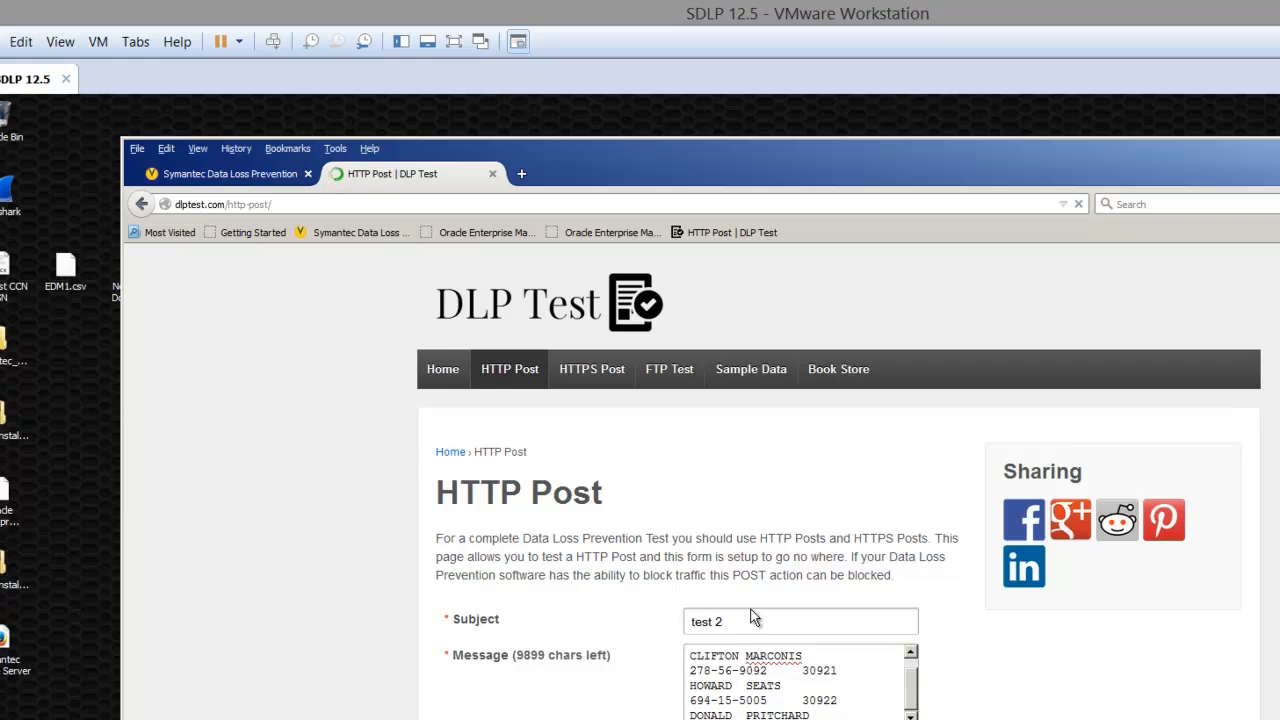
# - Return to the Symantec Data Loss Prevention console, list the new network incidents and open the EDM1 incident from the HTTP post
pyautogui.click(185, 170)
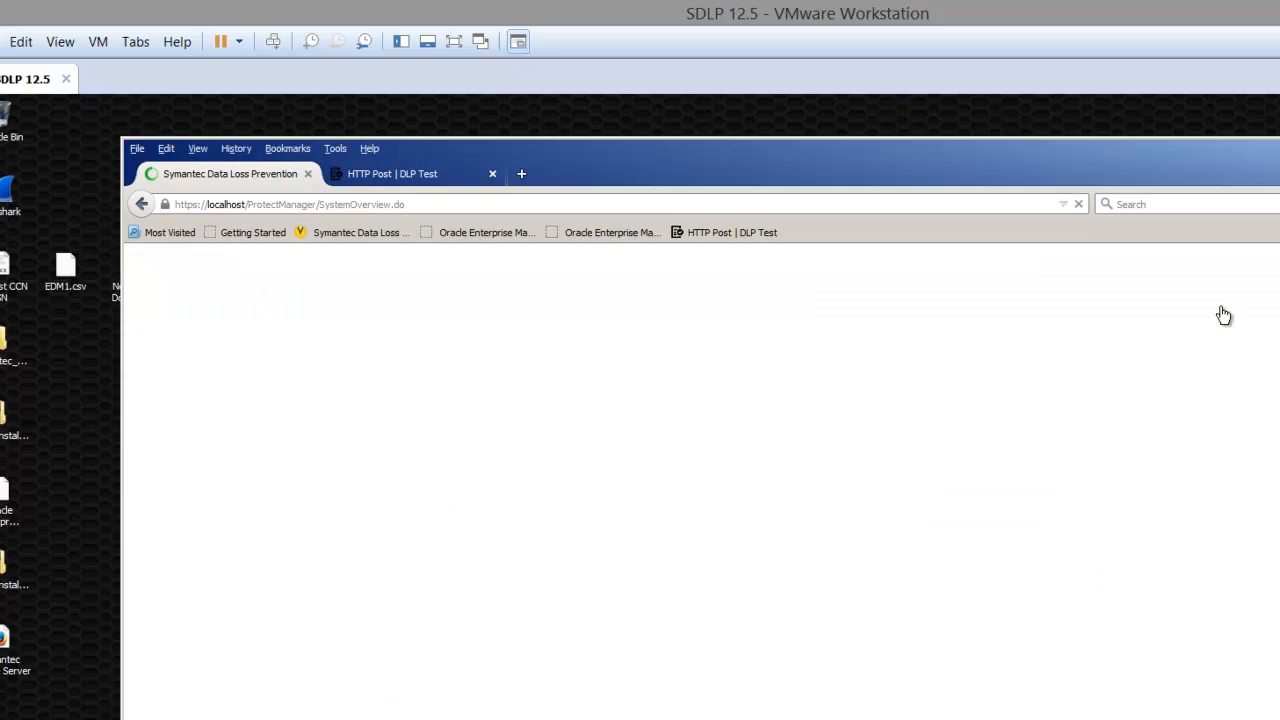
pyautogui.moveTo(383, 316)
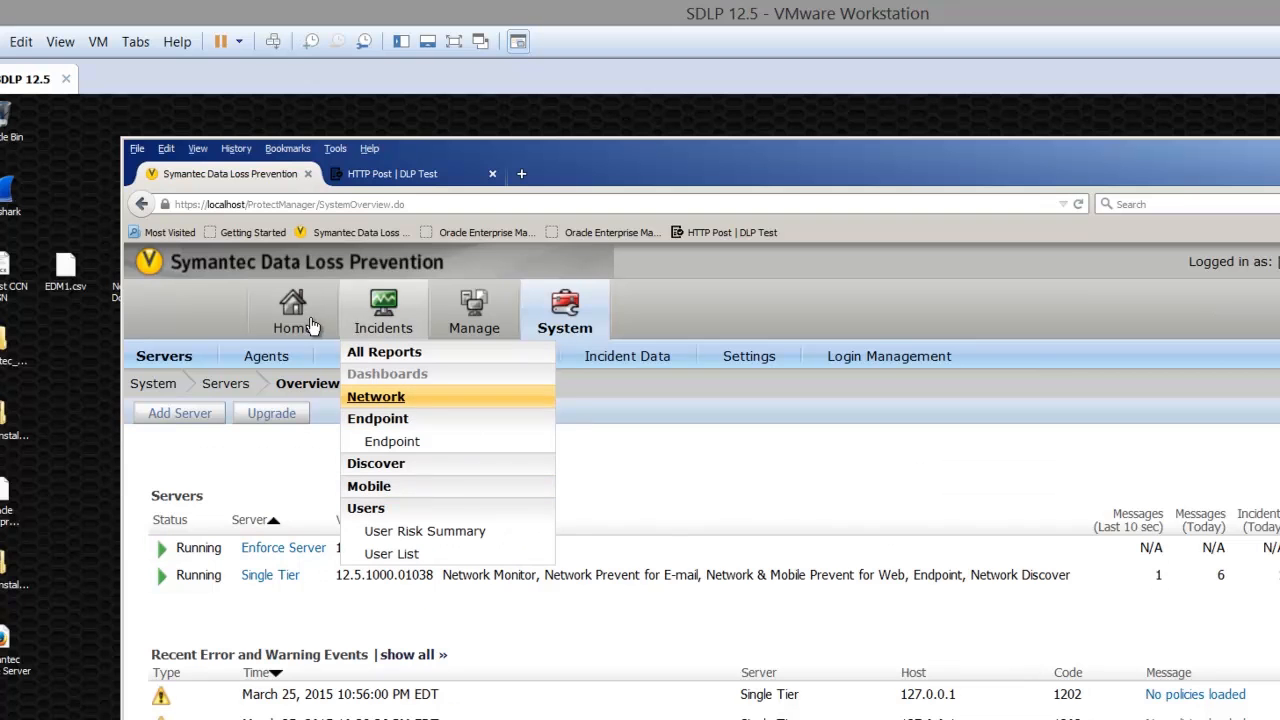
pyautogui.click(300, 325)
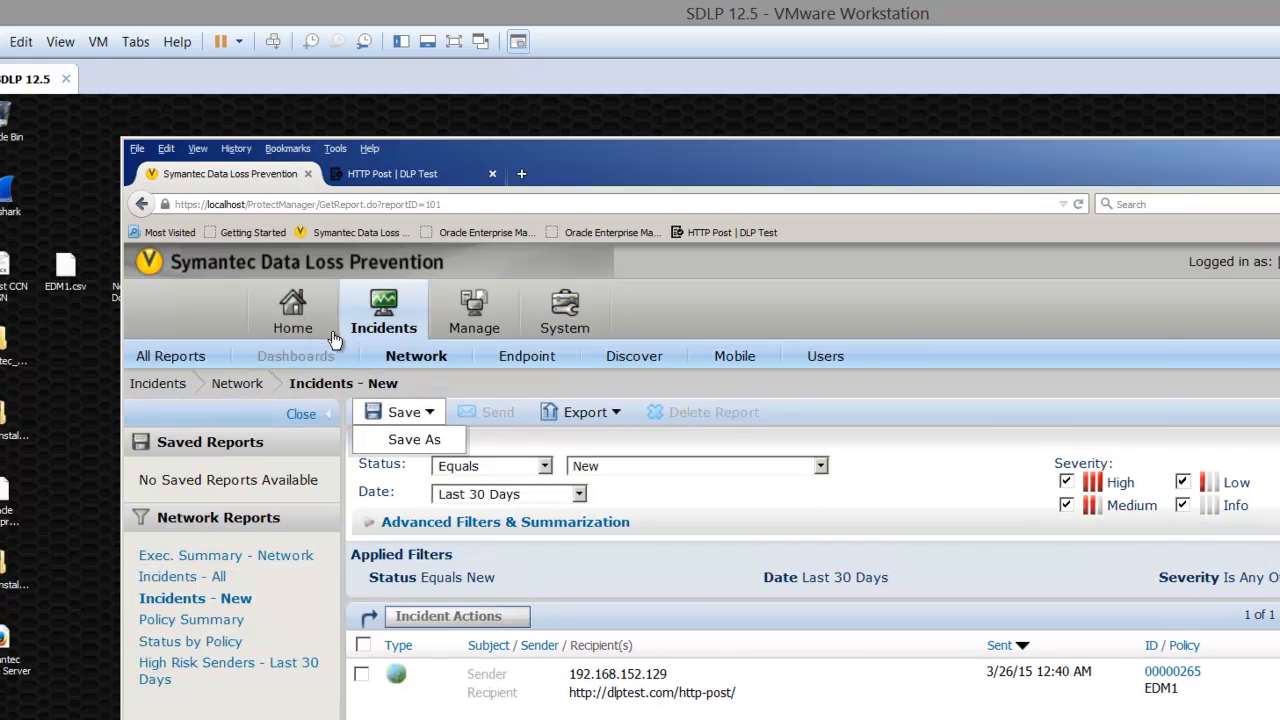
pyautogui.doubleClick(1225, 119)
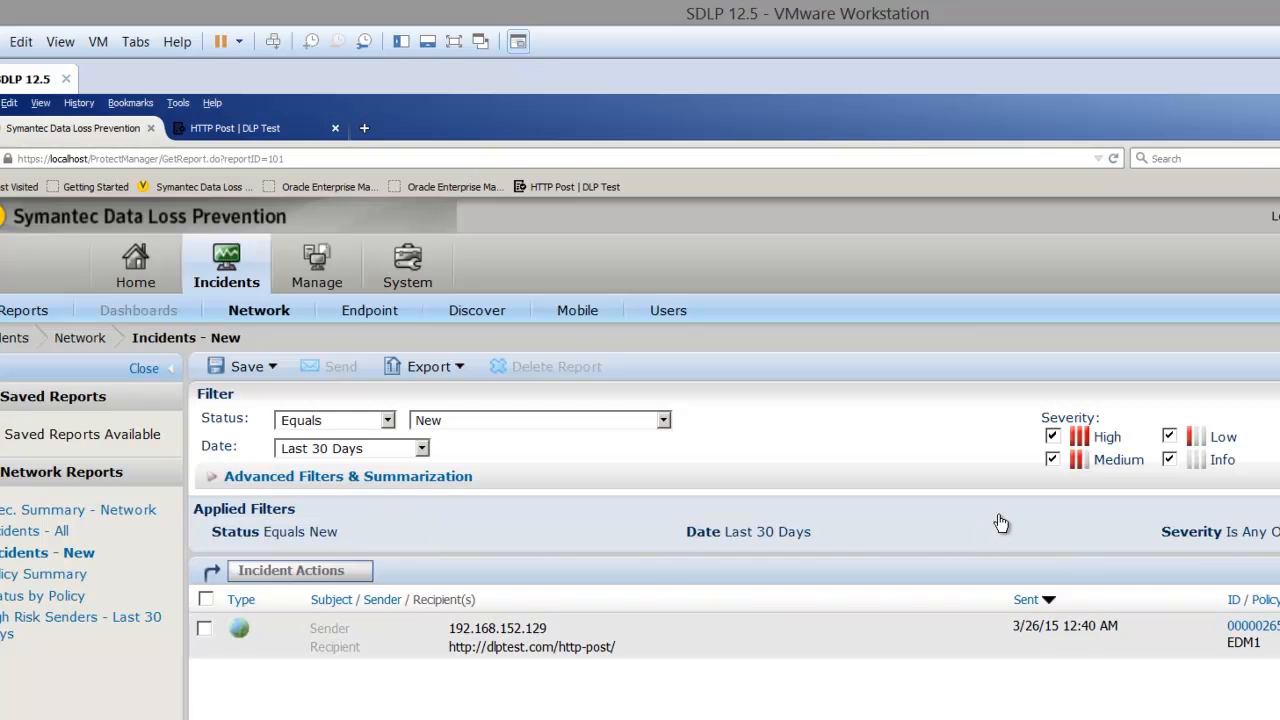
pyautogui.click(655, 511)
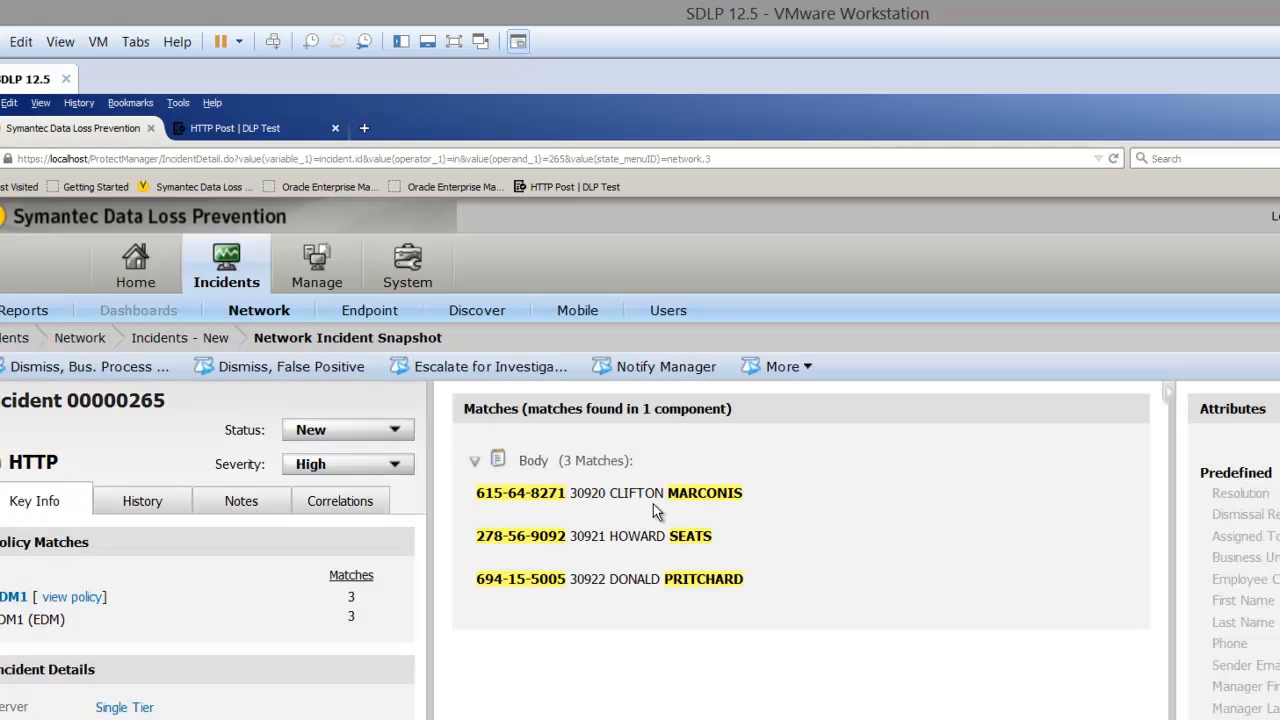
# - Examine the EDM1 incident's matched records, policy matches, incident details and message body
pyautogui.scroll(-3, 625, 510)
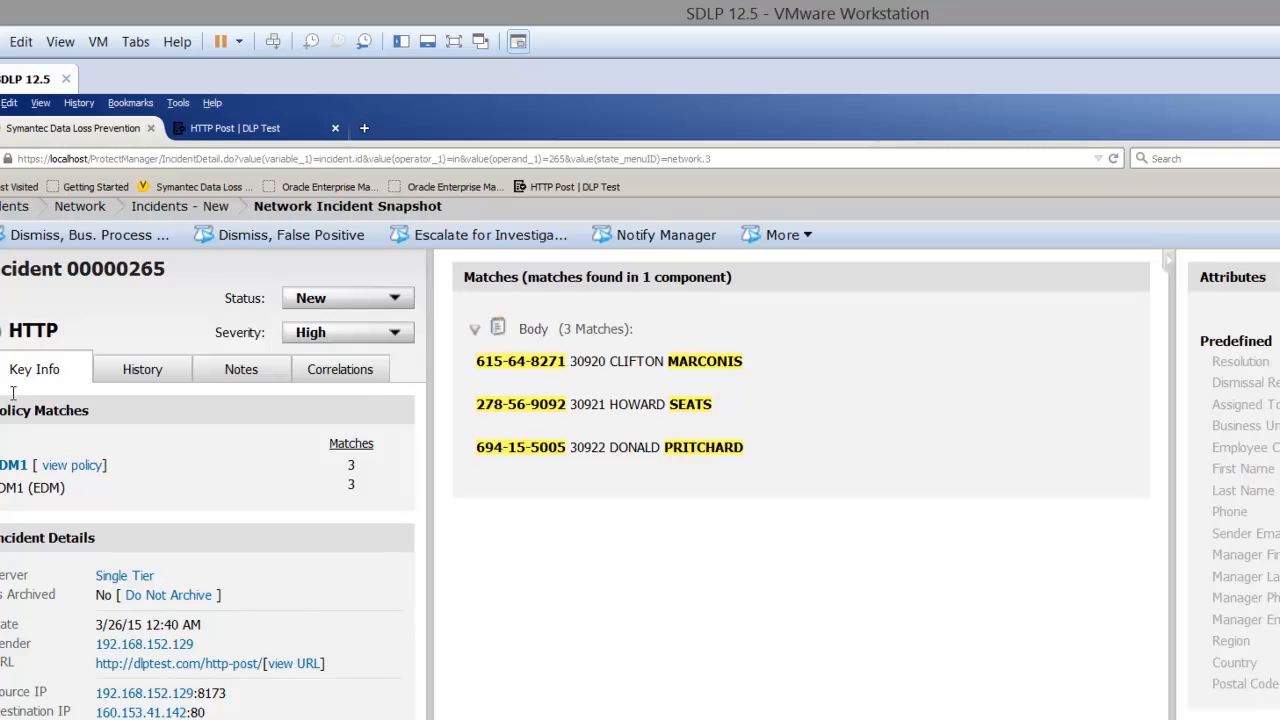
pyautogui.scroll(-2, 40, 462)
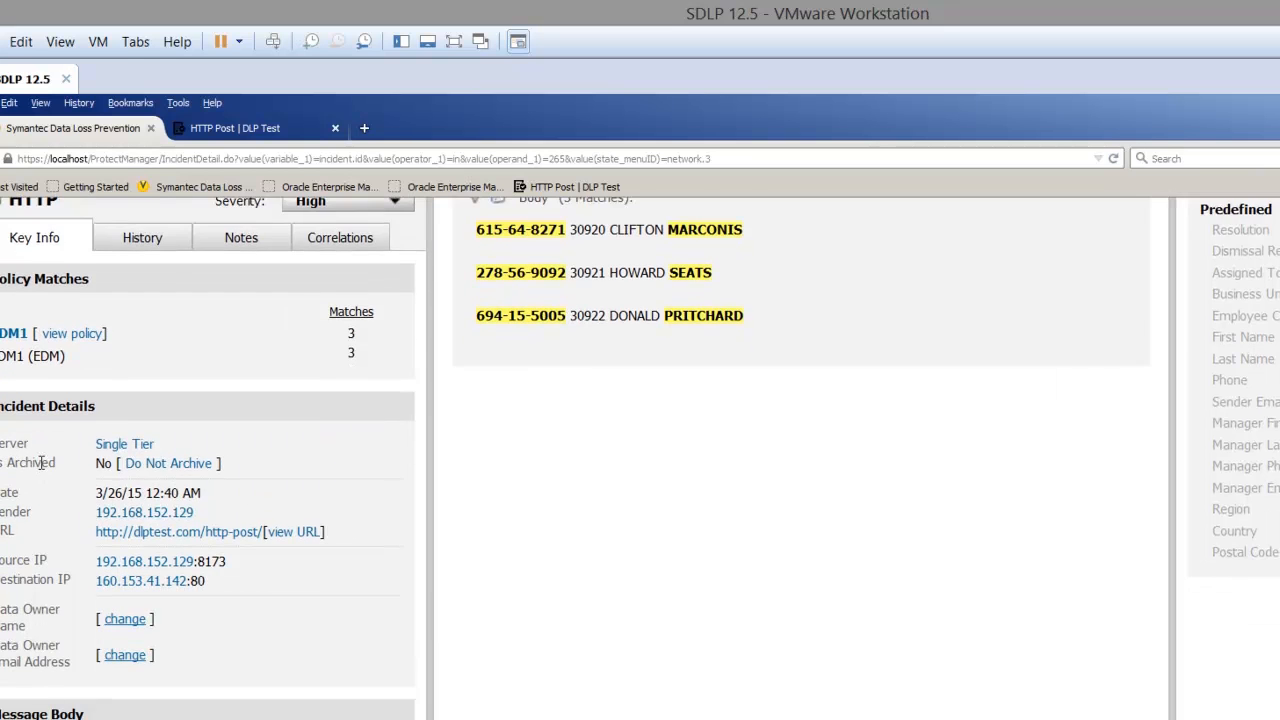
pyautogui.scroll(-4, 40, 462)
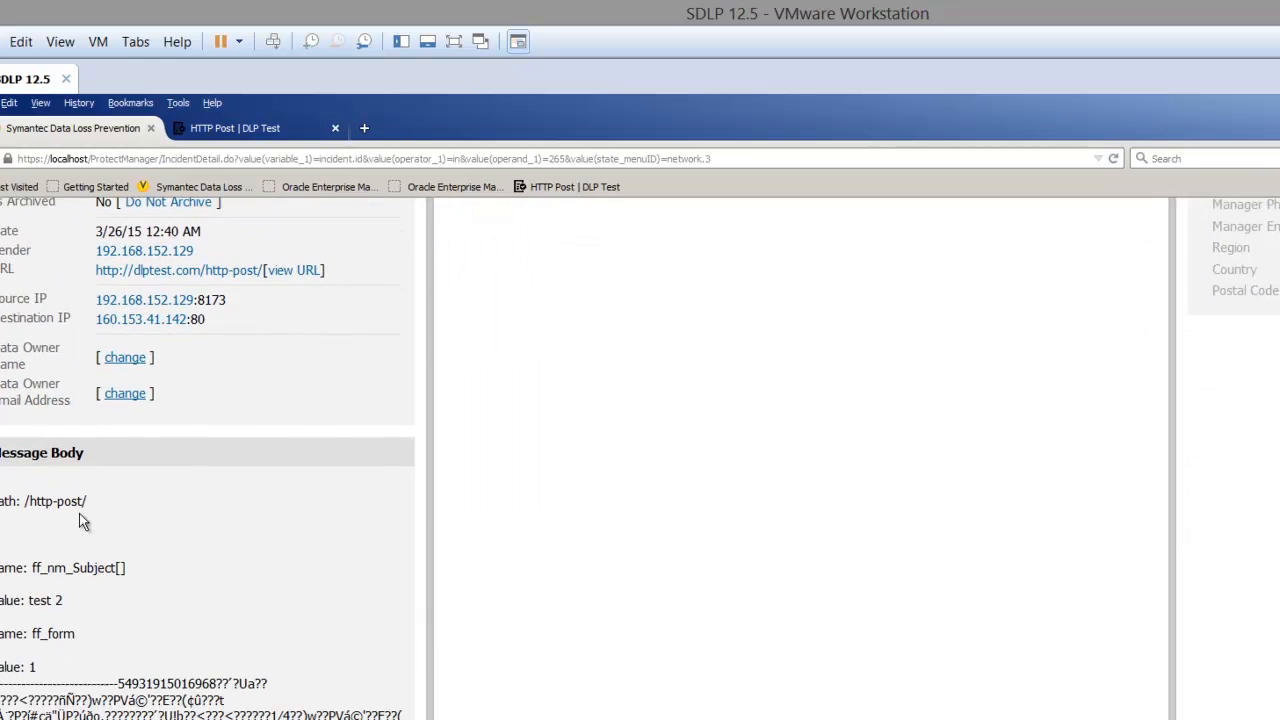
pyautogui.scroll(8, 94, 518)
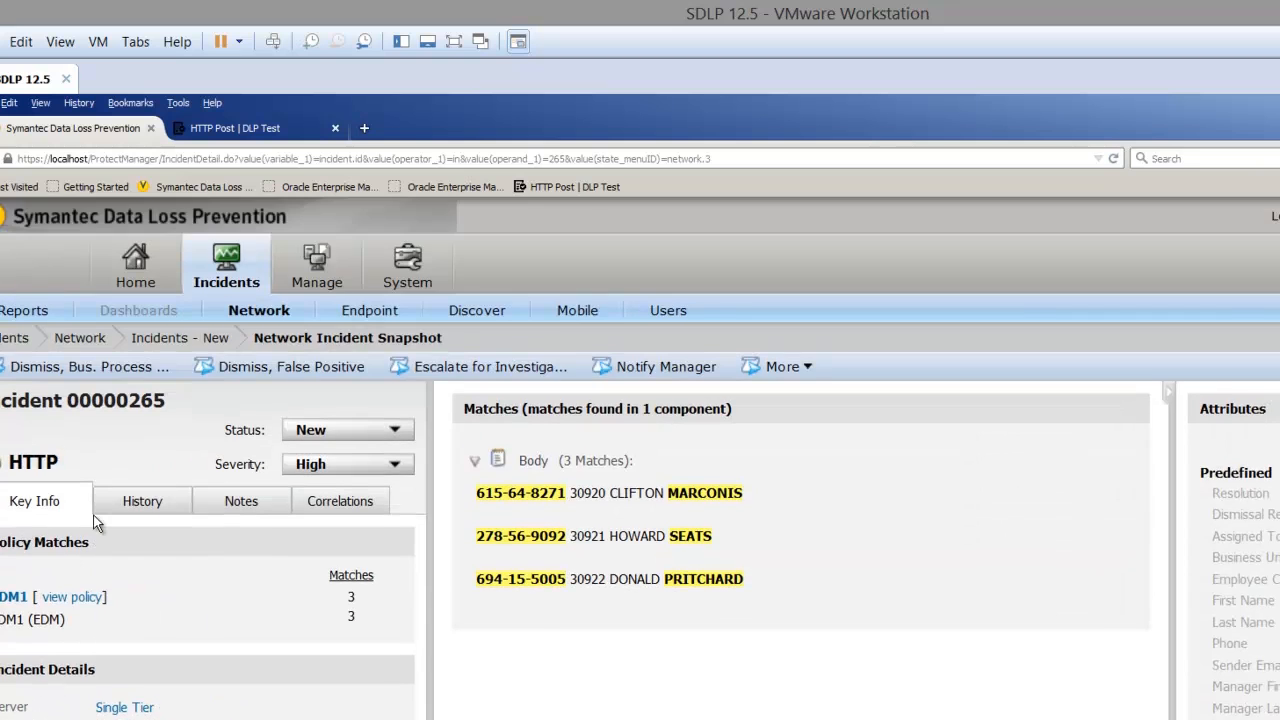
pyautogui.scroll(-2, 110, 495)
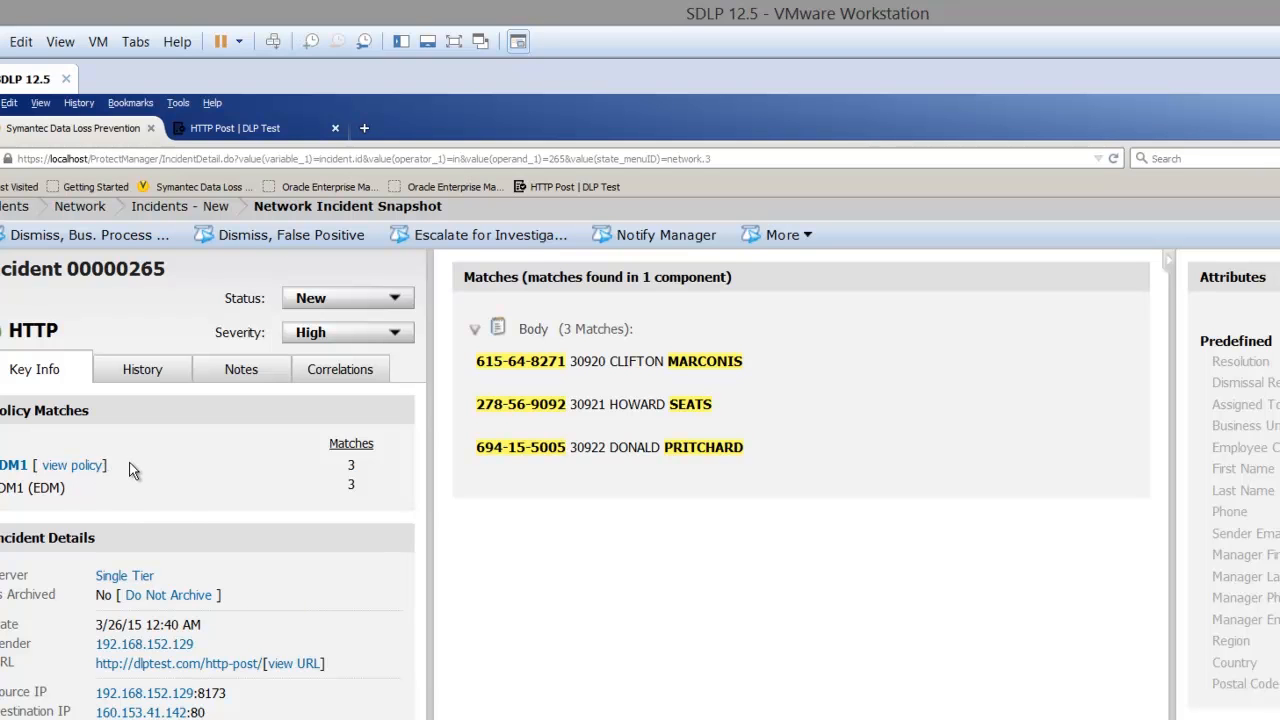
pyautogui.scroll(3, 140, 476)
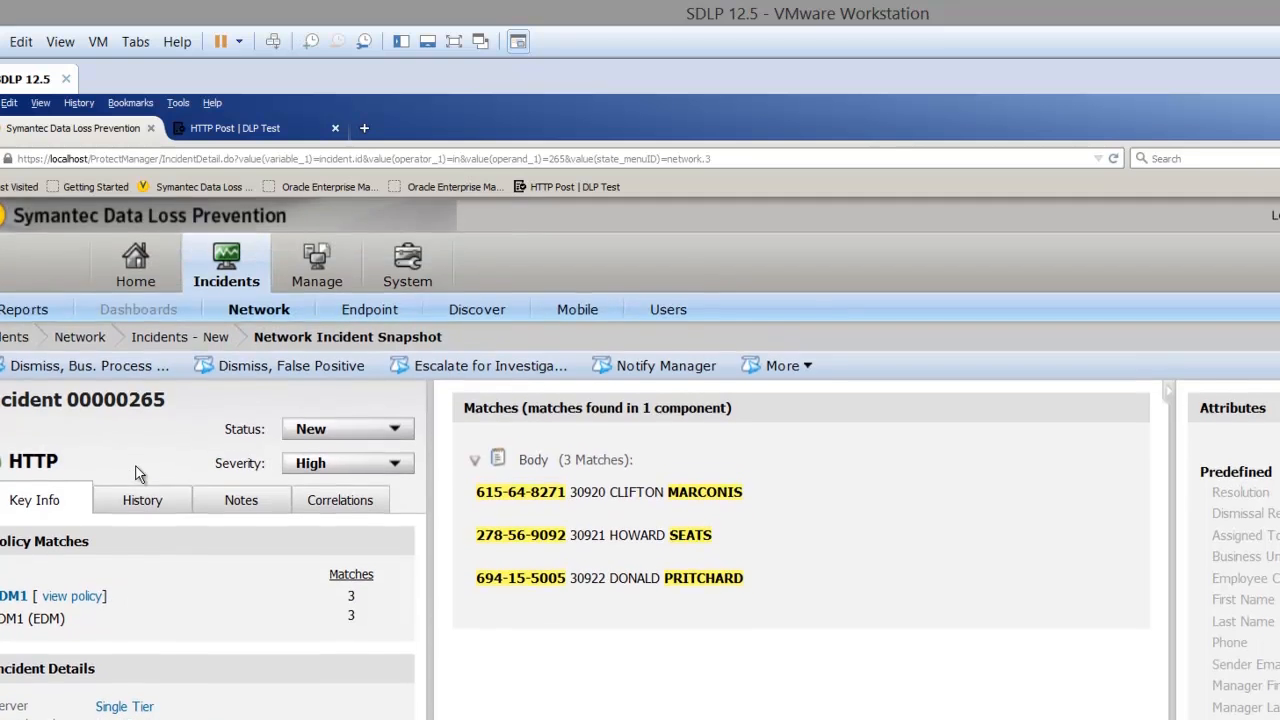
pyautogui.scroll(-2, 165, 510)
pyautogui.scroll(-1, 178, 500)
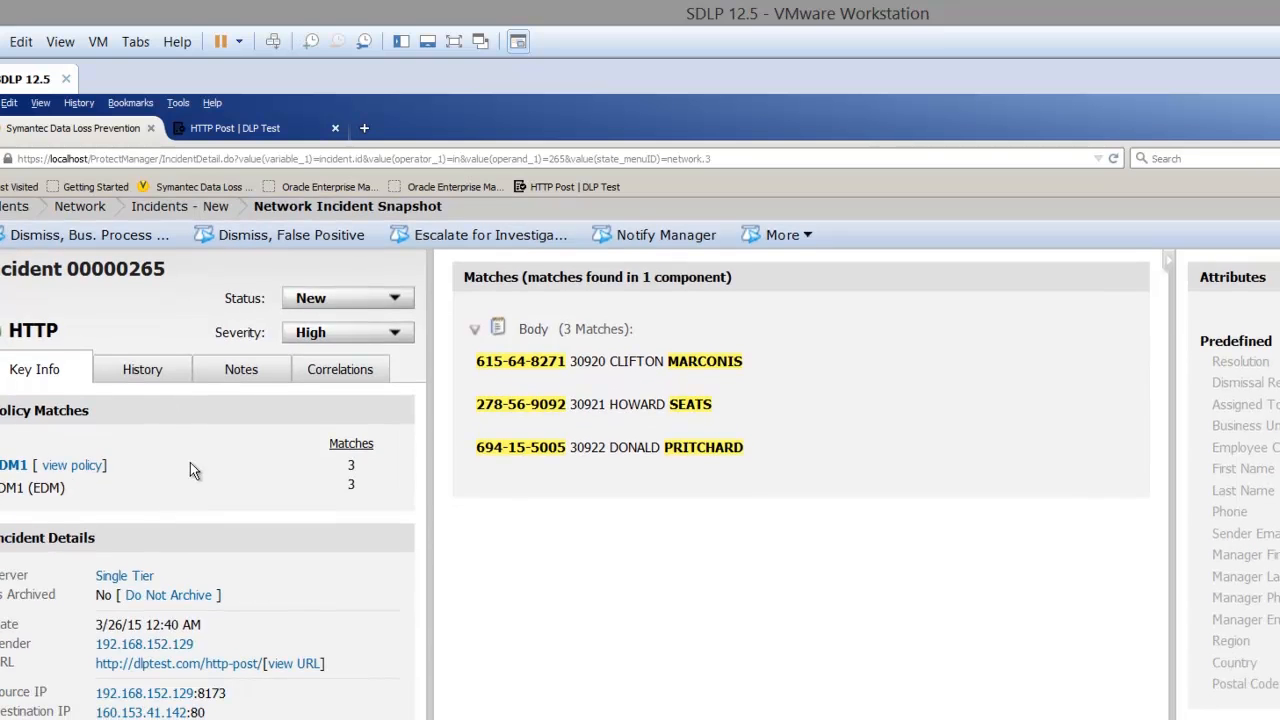
pyautogui.scroll(3, 197, 430)
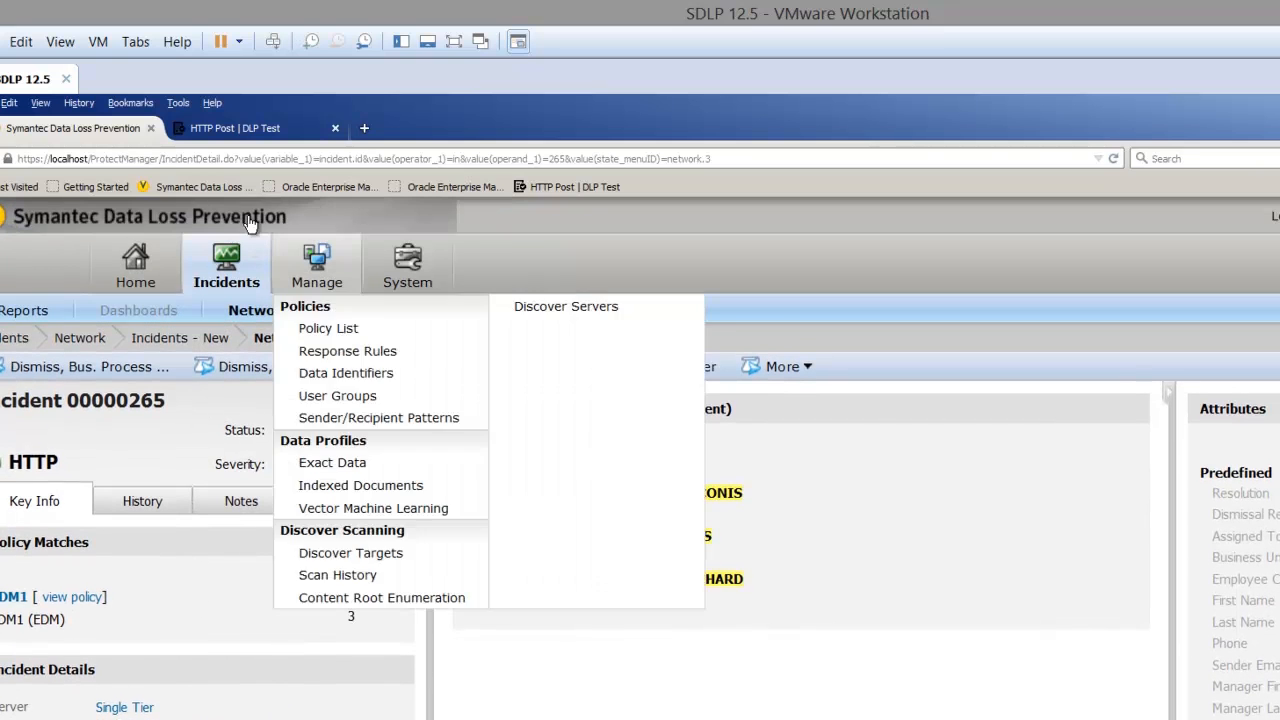
# - View the policy list and open the list of exact data profiles
pyautogui.moveTo(258, 228)
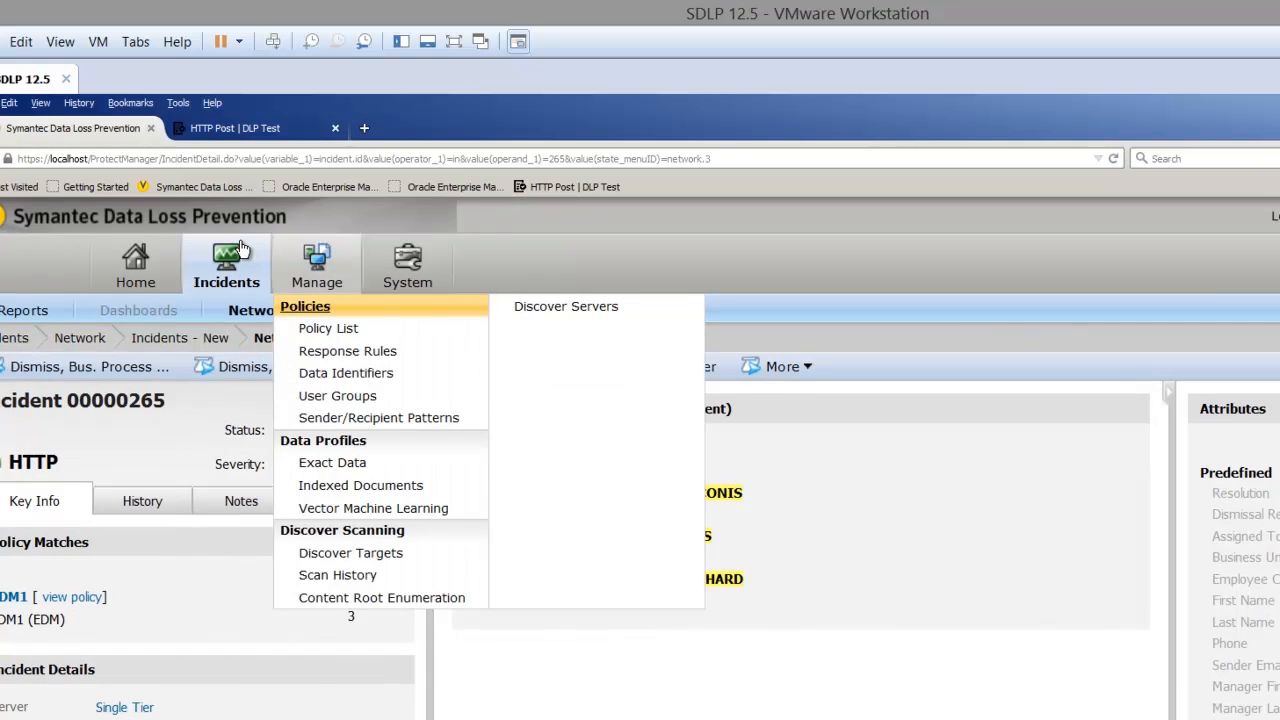
pyautogui.click(242, 253)
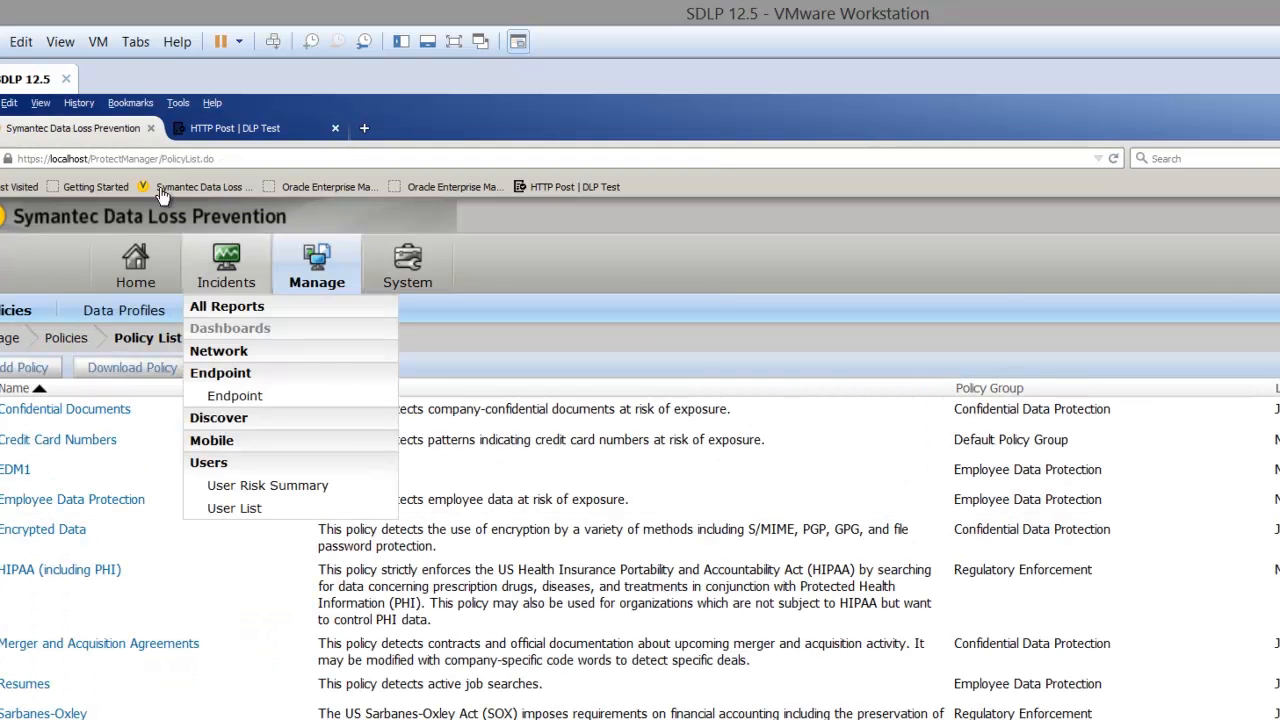
pyautogui.moveTo(166, 218)
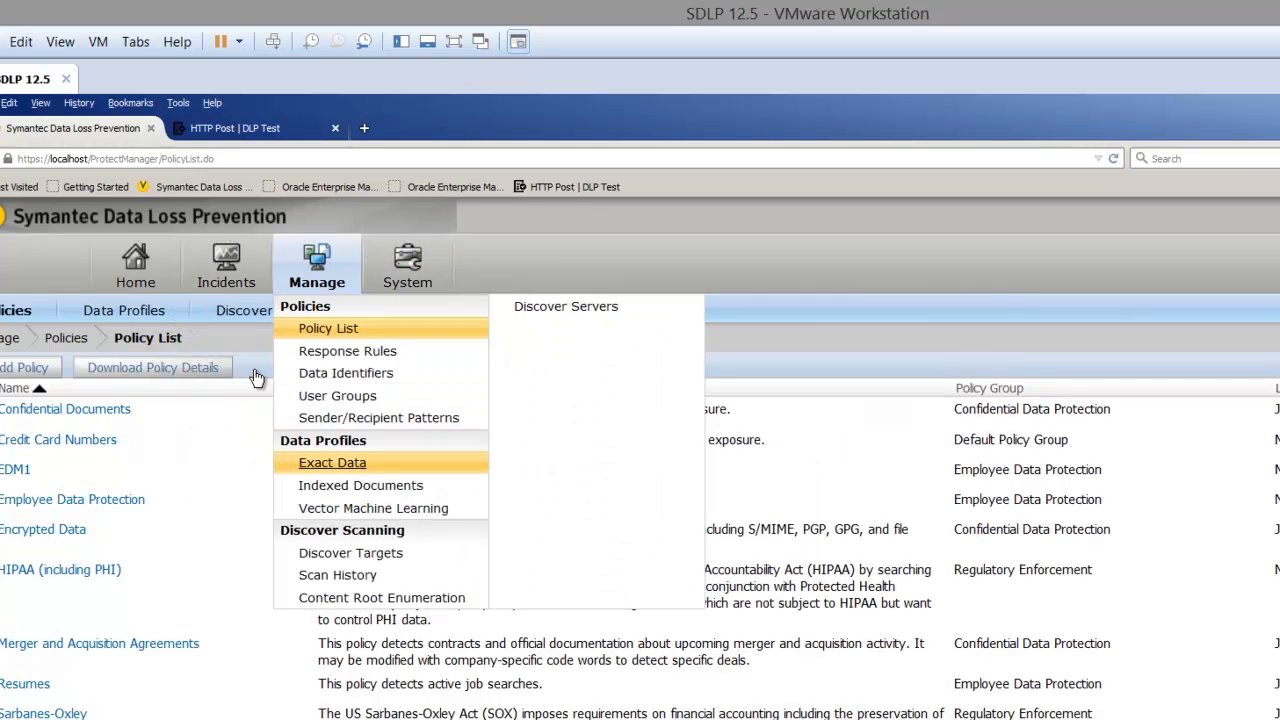
pyautogui.click(332, 462)
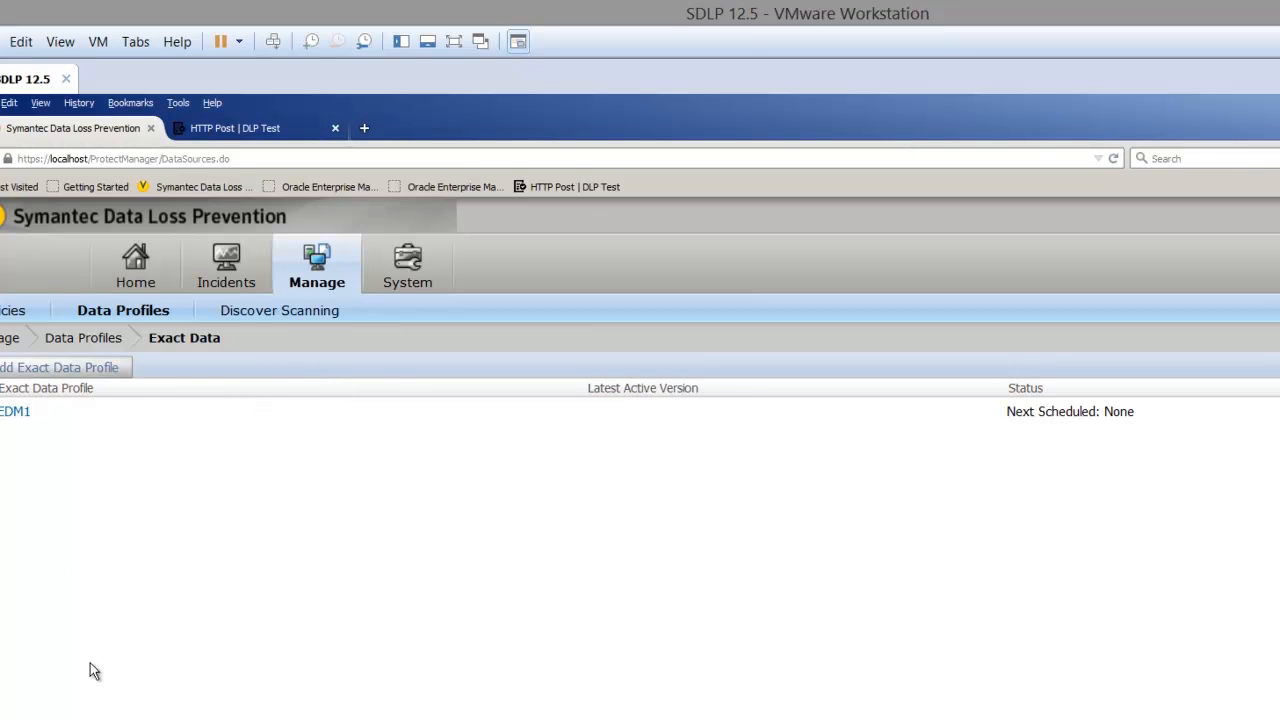
# - Switch to Windows Explorer, locate RemoteEDMIndexer in C:\SymantecDLP\Protect\bin, and close the folder window
pyautogui.click(100, 700)
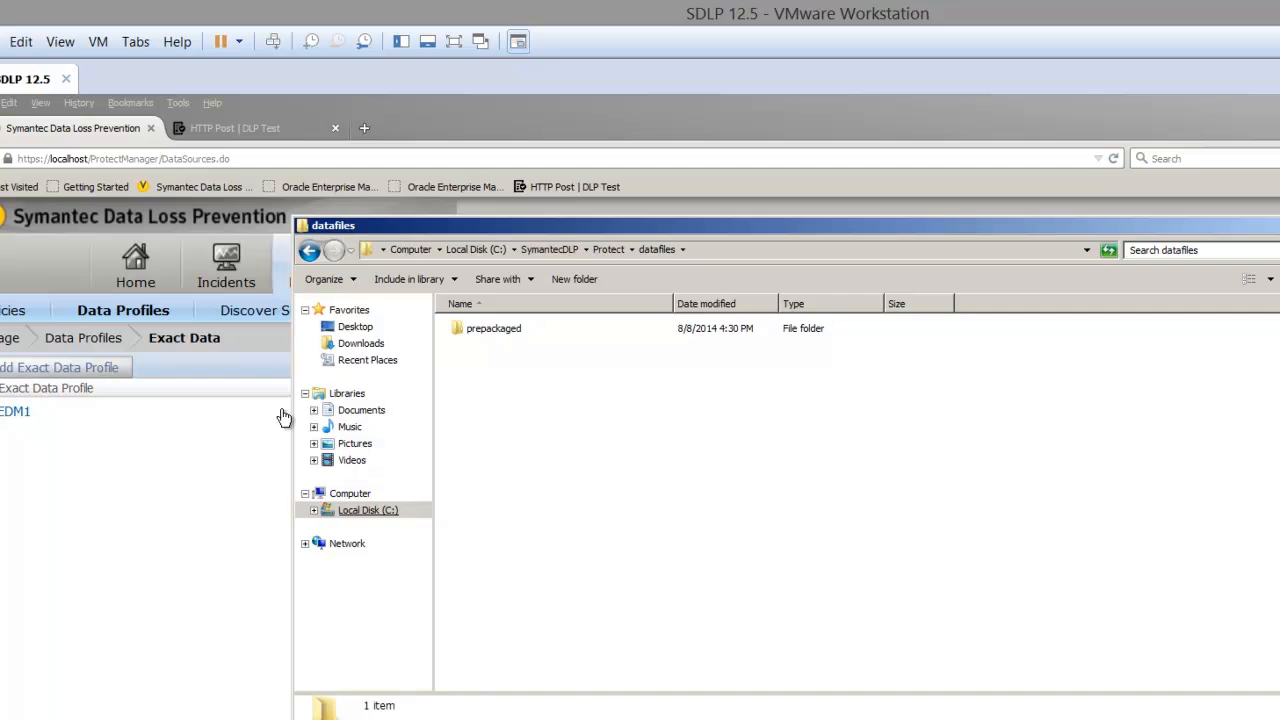
pyautogui.press('BackSpace')
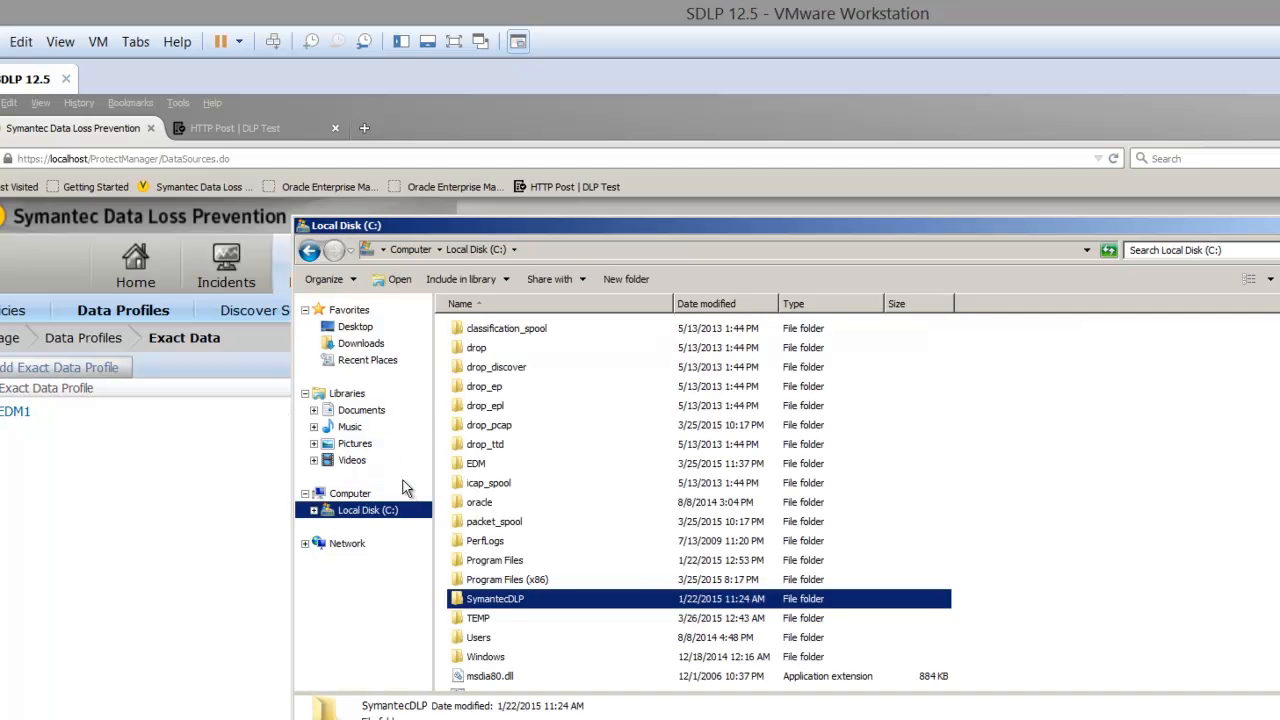
pyautogui.press('Return')
pyautogui.press('p')
pyautogui.press('Return')
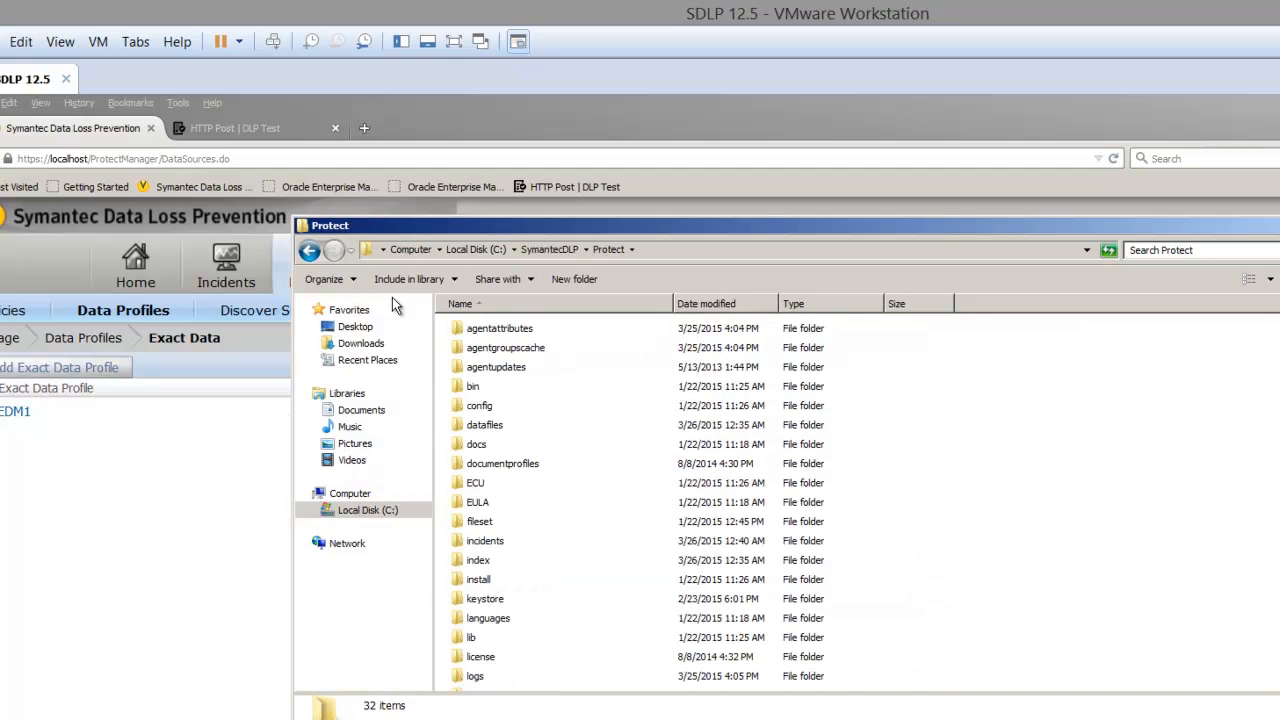
pyautogui.press('b')
pyautogui.press('Return')
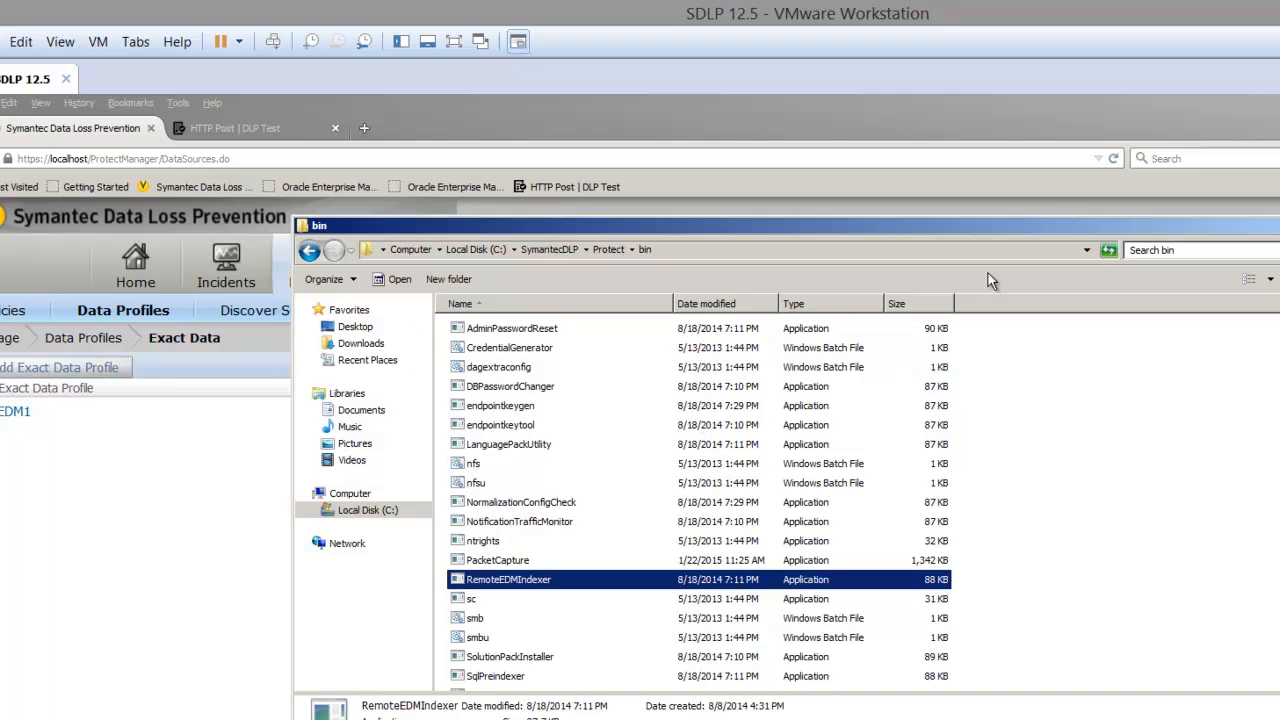
pyautogui.click(1056, 180)
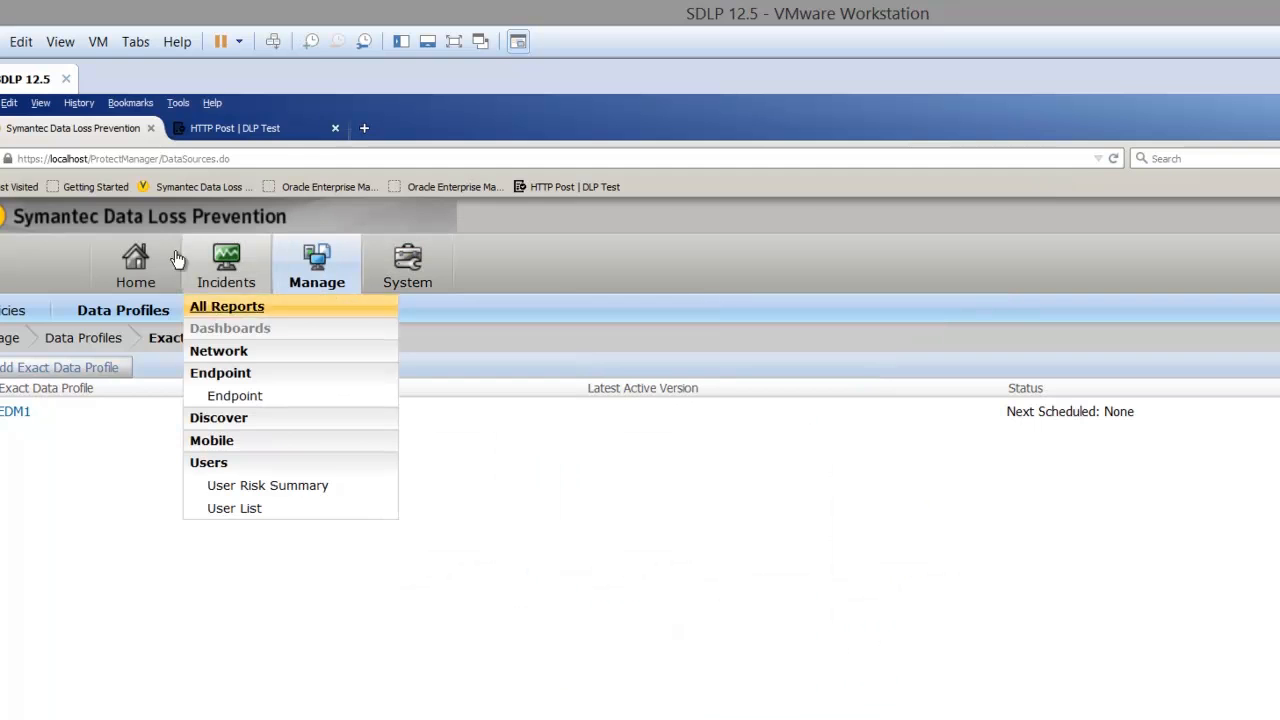
# - Select the EDM1 incident in the new network incidents report and delete it completely
pyautogui.click(186, 351)
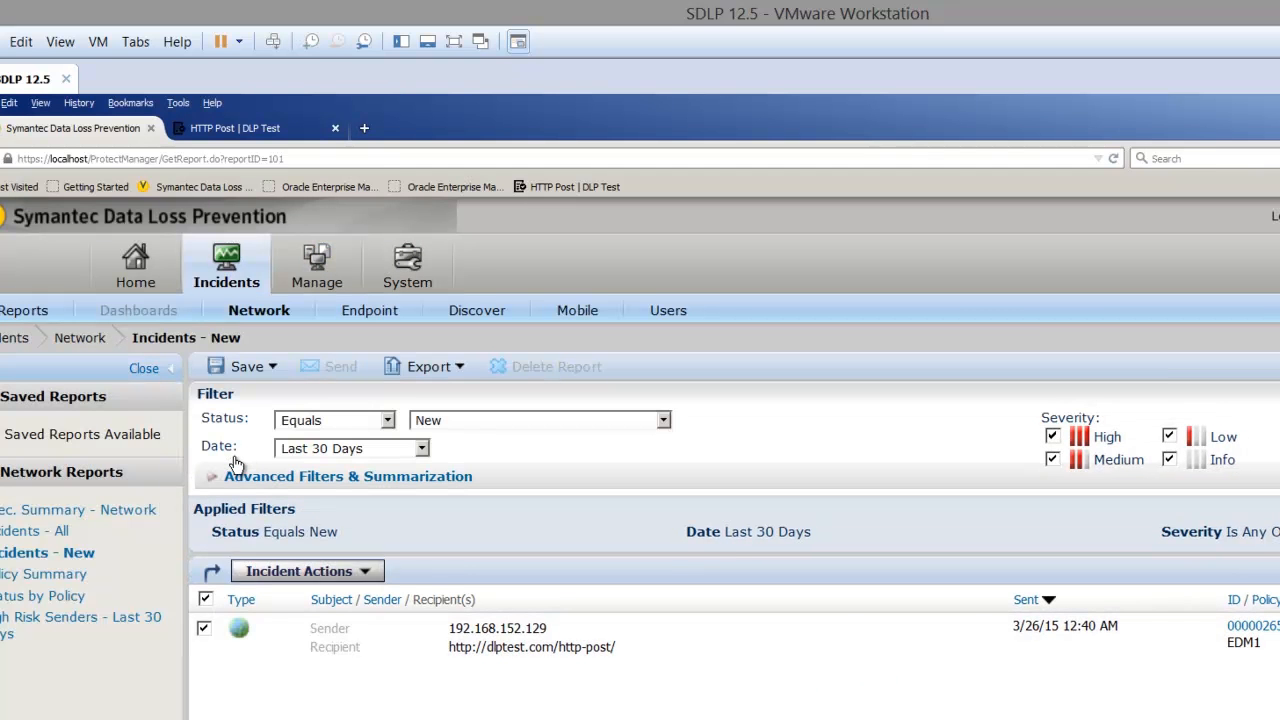
pyautogui.click(260, 571)
pyautogui.click(270, 632)
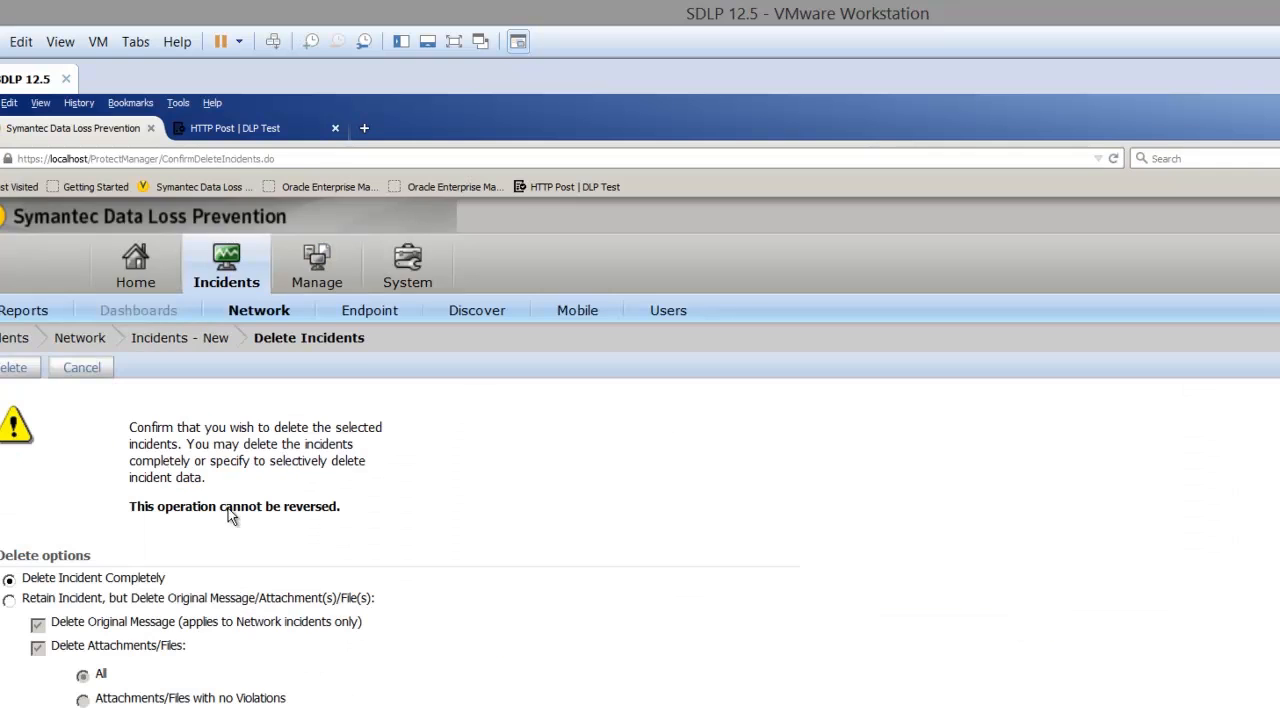
pyautogui.click(14, 367)
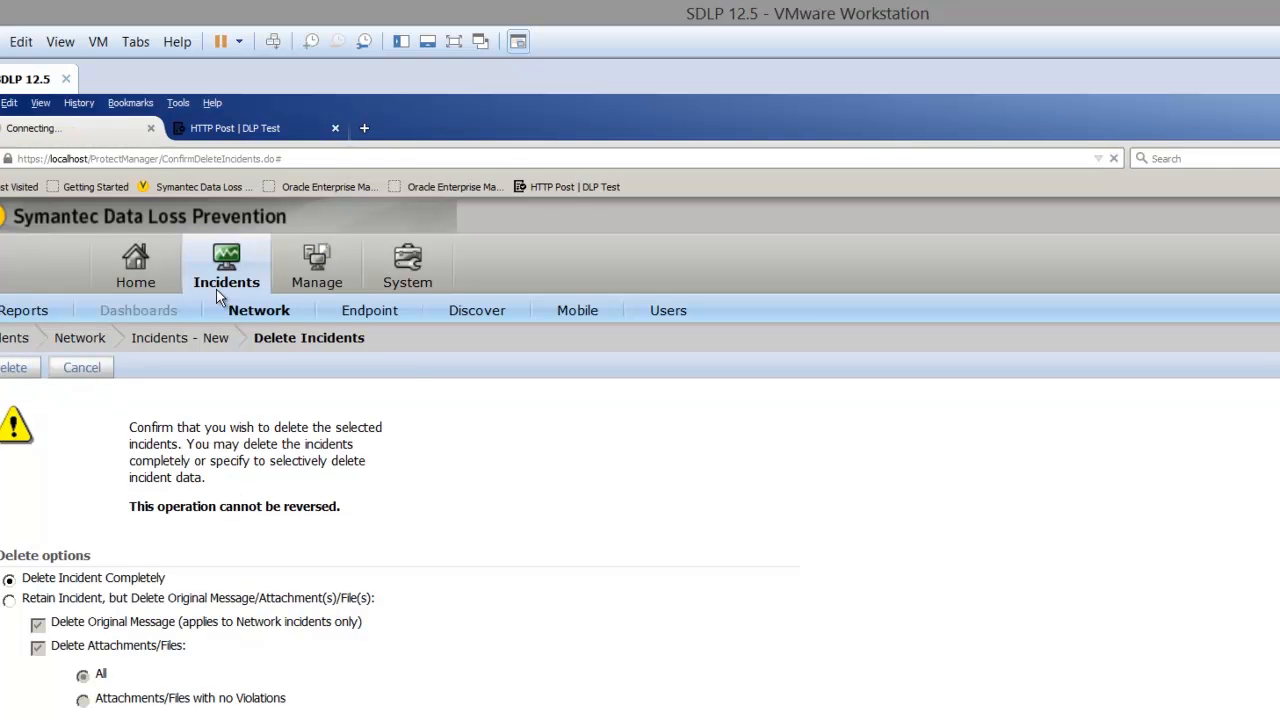
# - Delete the EDM1 policy from the policy list and accept the removal
pyautogui.moveTo(310, 268)
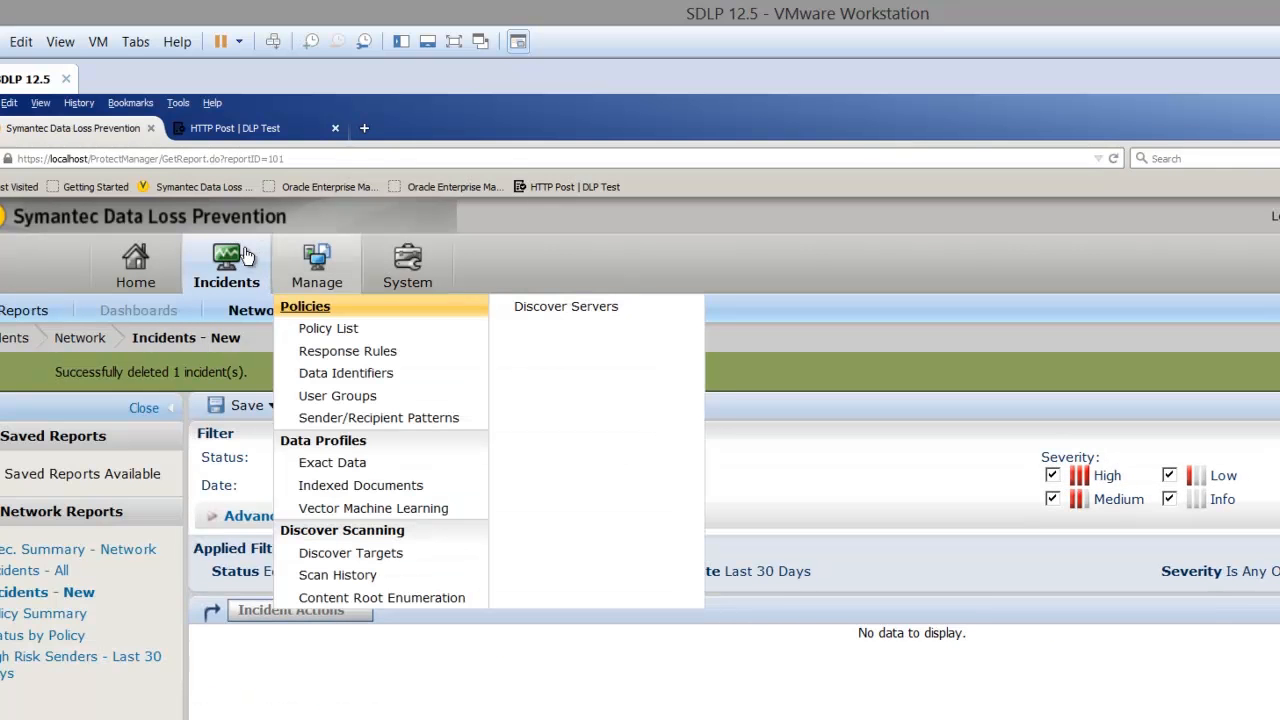
pyautogui.click(329, 328)
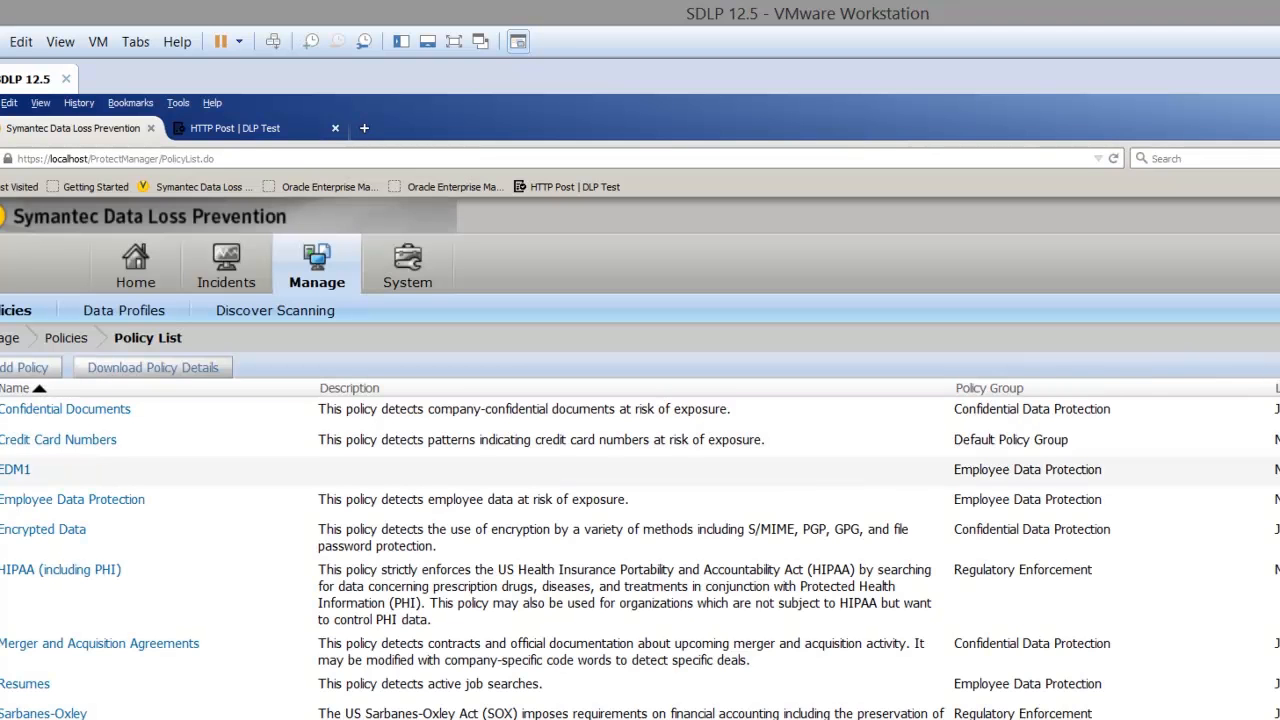
pyautogui.click(1278, 469)
pyautogui.press('Return')
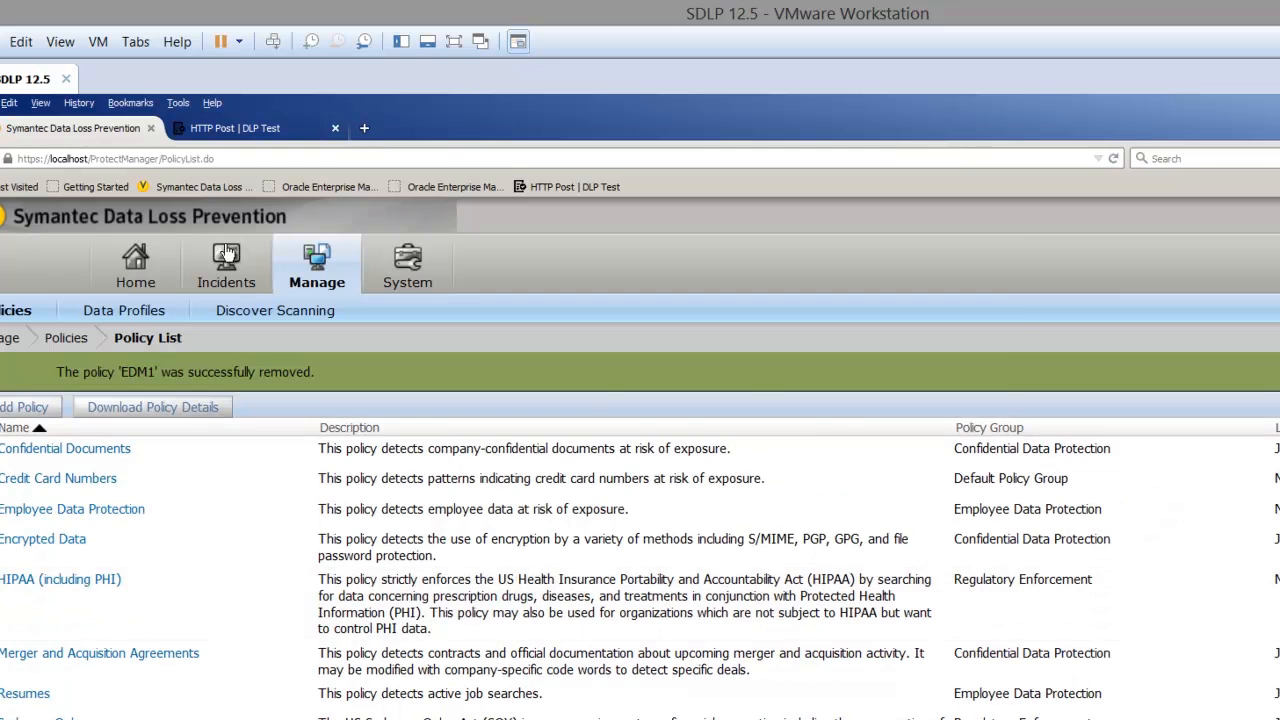
# - Delete the EDM1 exact data profile and accept the removal
pyautogui.moveTo(205, 275)
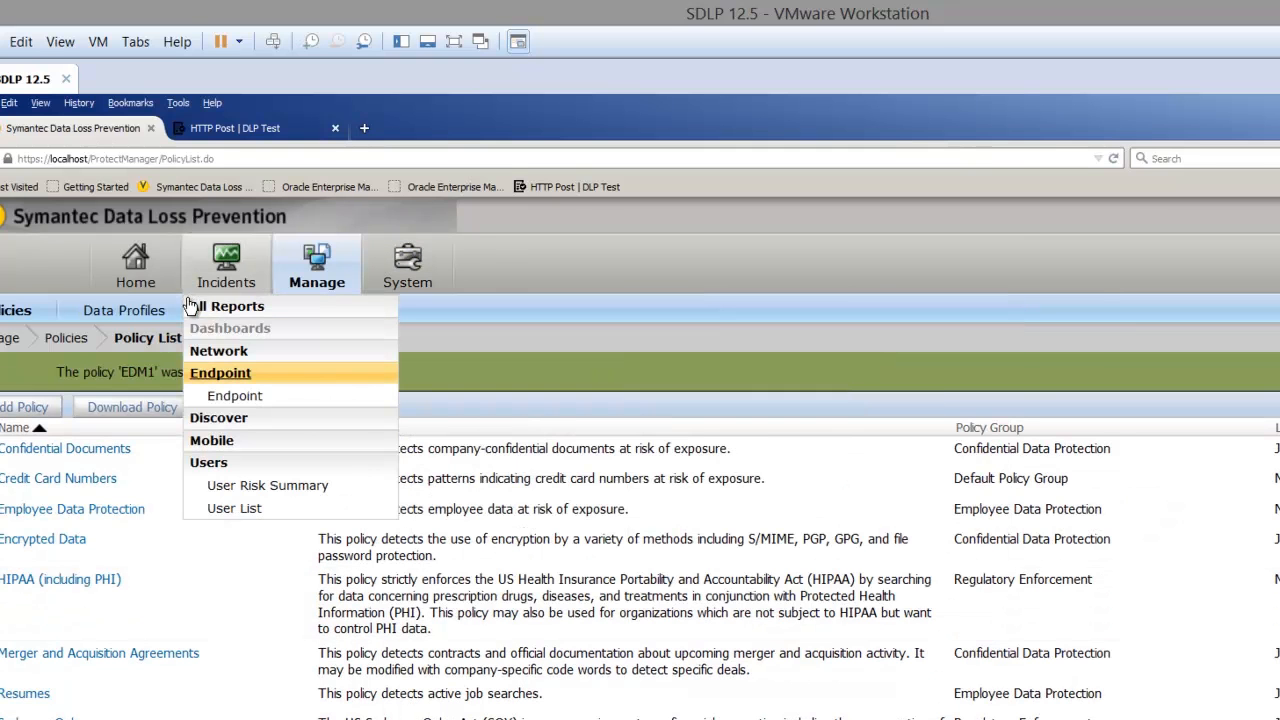
pyautogui.moveTo(300, 280)
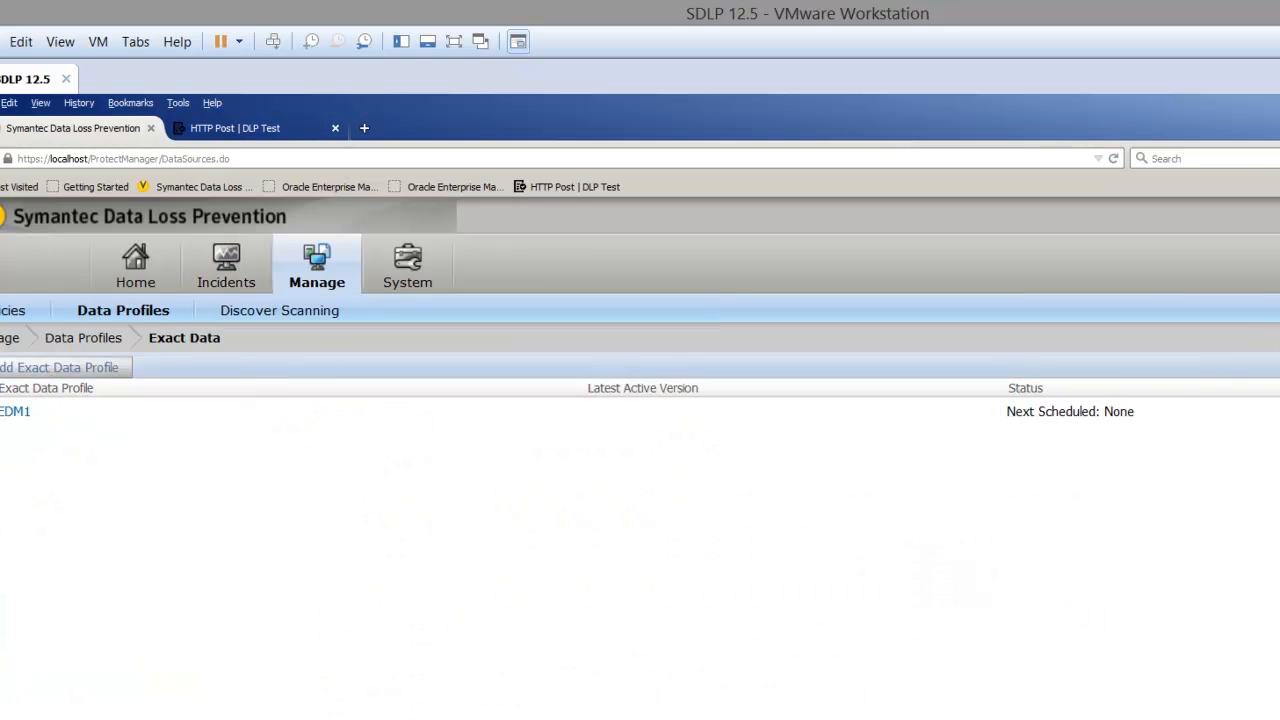
pyautogui.press('Return')
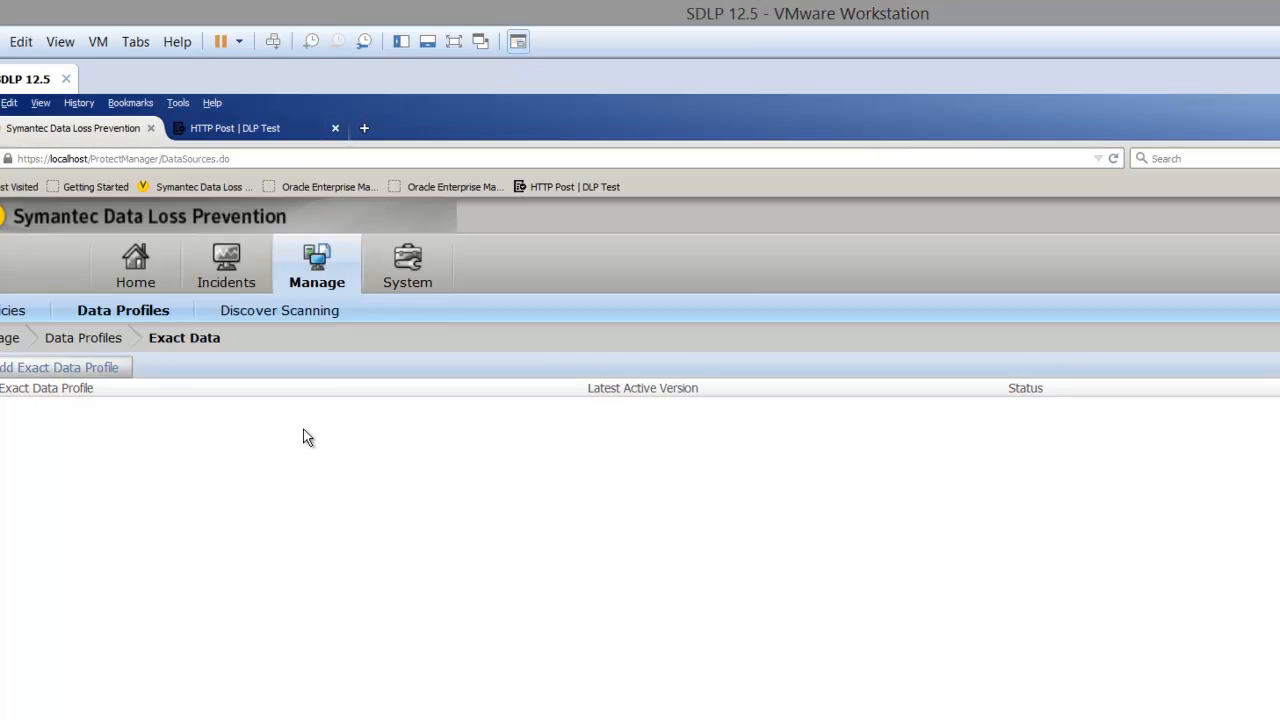
# - Switch to Windows Explorer and open the folder C:\SymantecDLP\Protect\datafiles
pyautogui.click(100, 692)
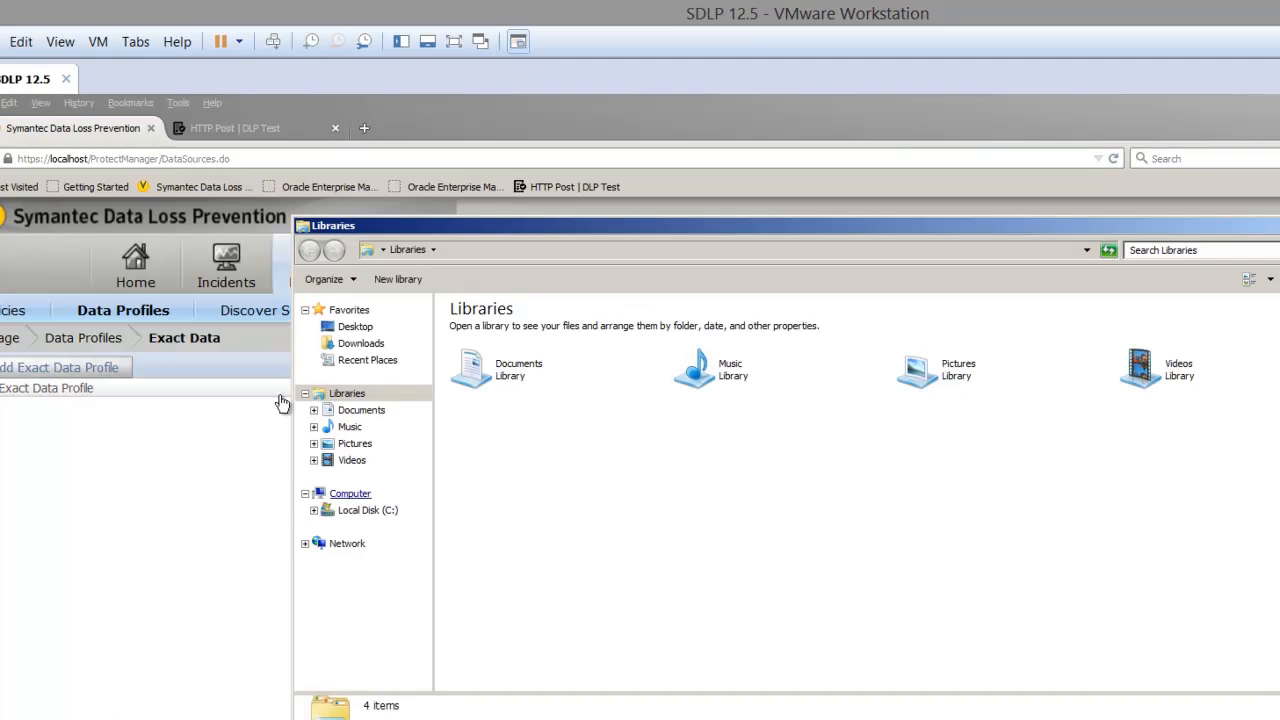
pyautogui.click(367, 510)
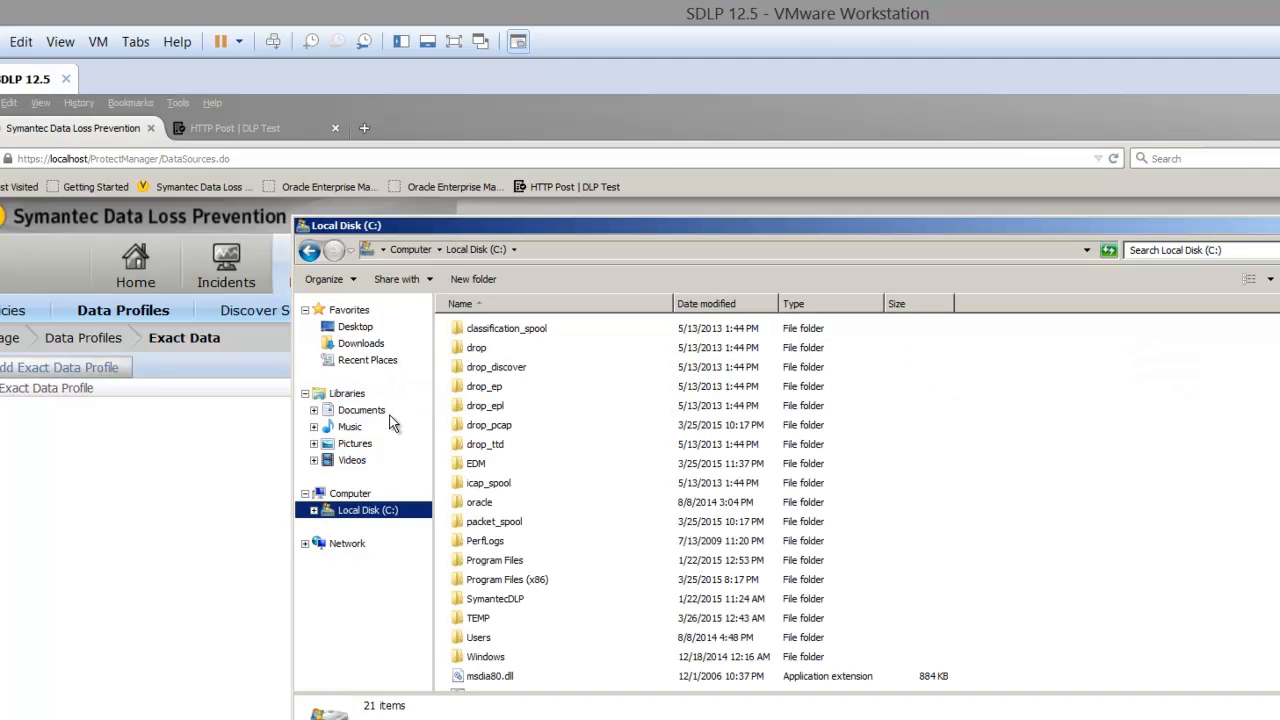
pyautogui.click(495, 598)
pyautogui.doubleClick(495, 598)
pyautogui.doubleClick(483, 366)
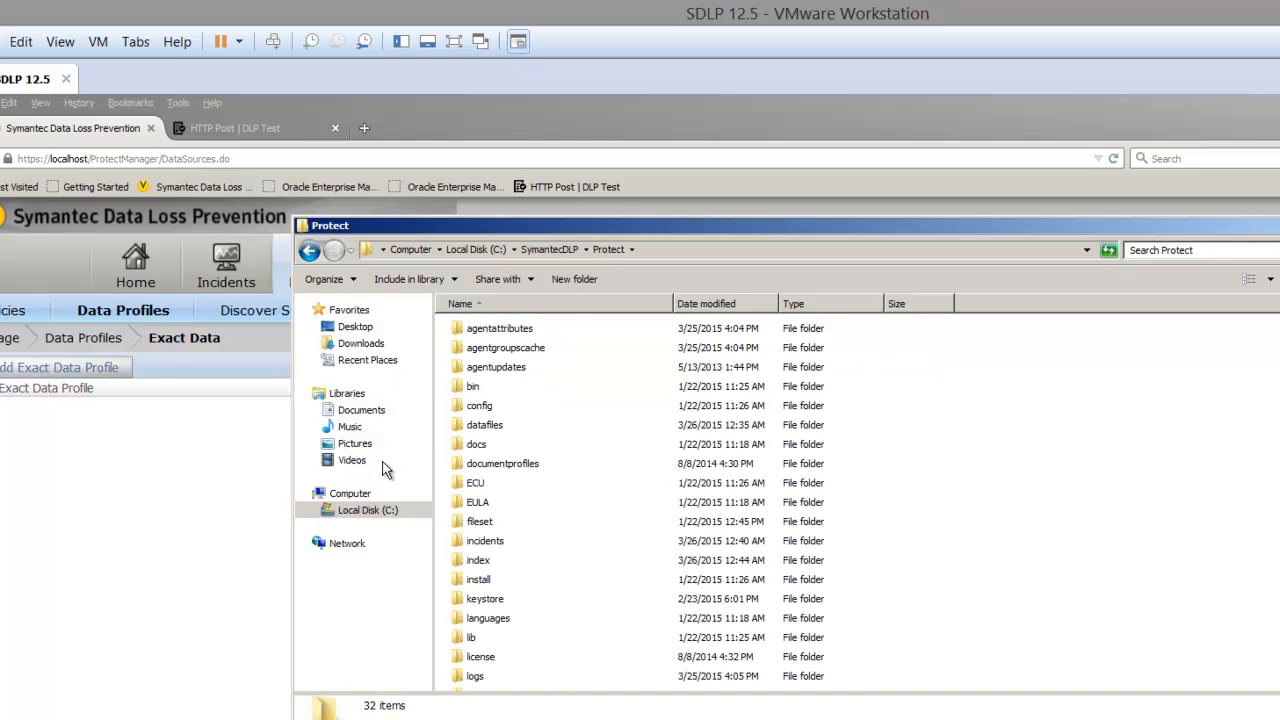
pyautogui.doubleClick(484, 425)
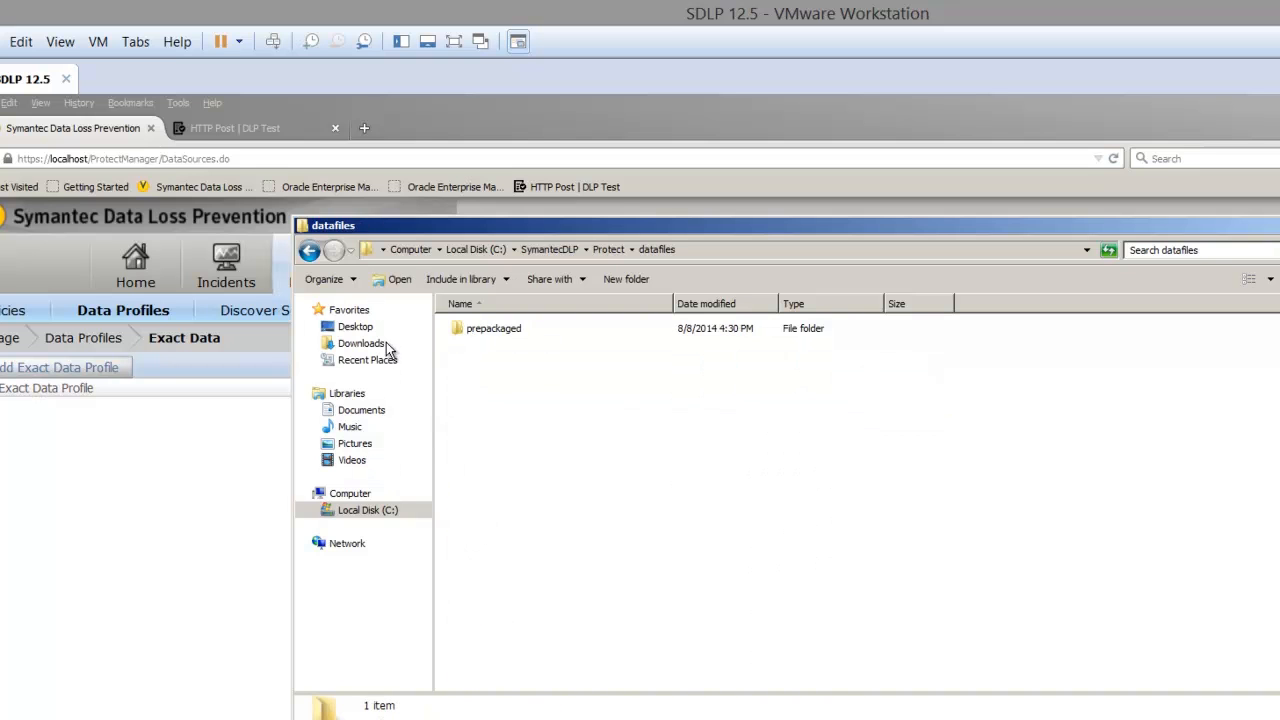
# - Open the folder C:\SymantecDLP\Protect\index to examine the stored index files, and return to the browser's Exact Data page
pyautogui.click(308, 250)
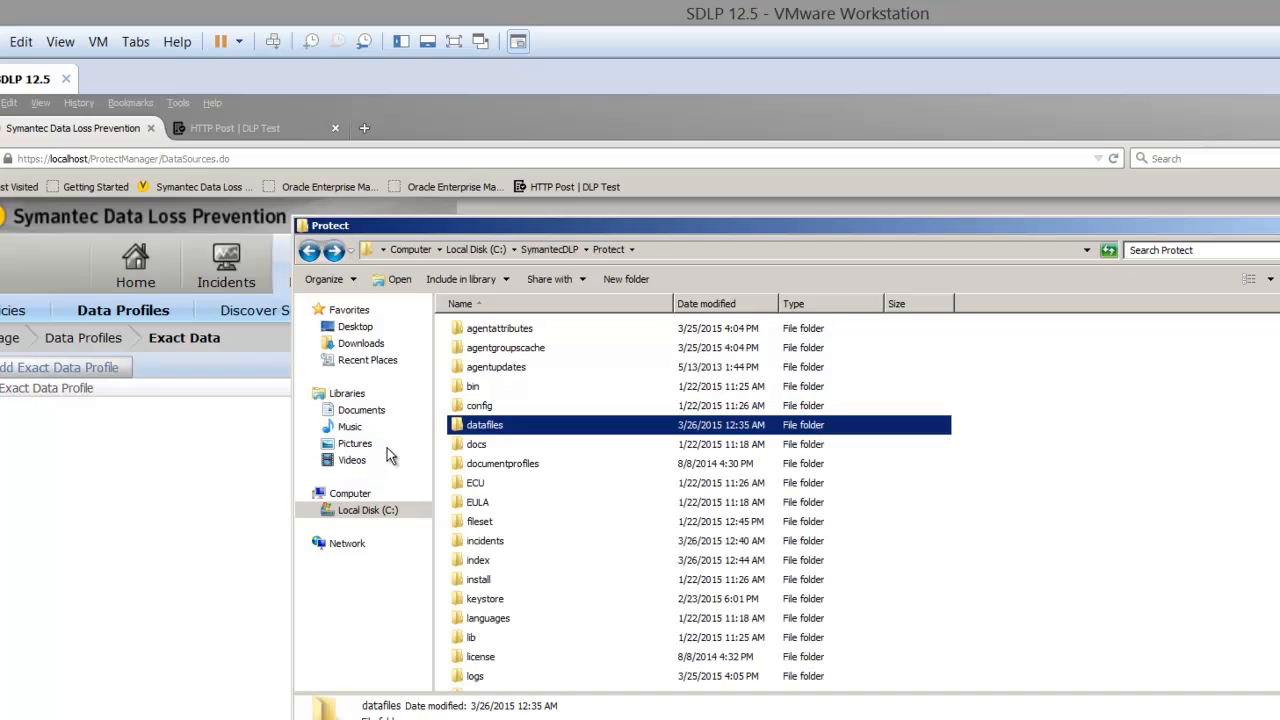
pyautogui.doubleClick(478, 560)
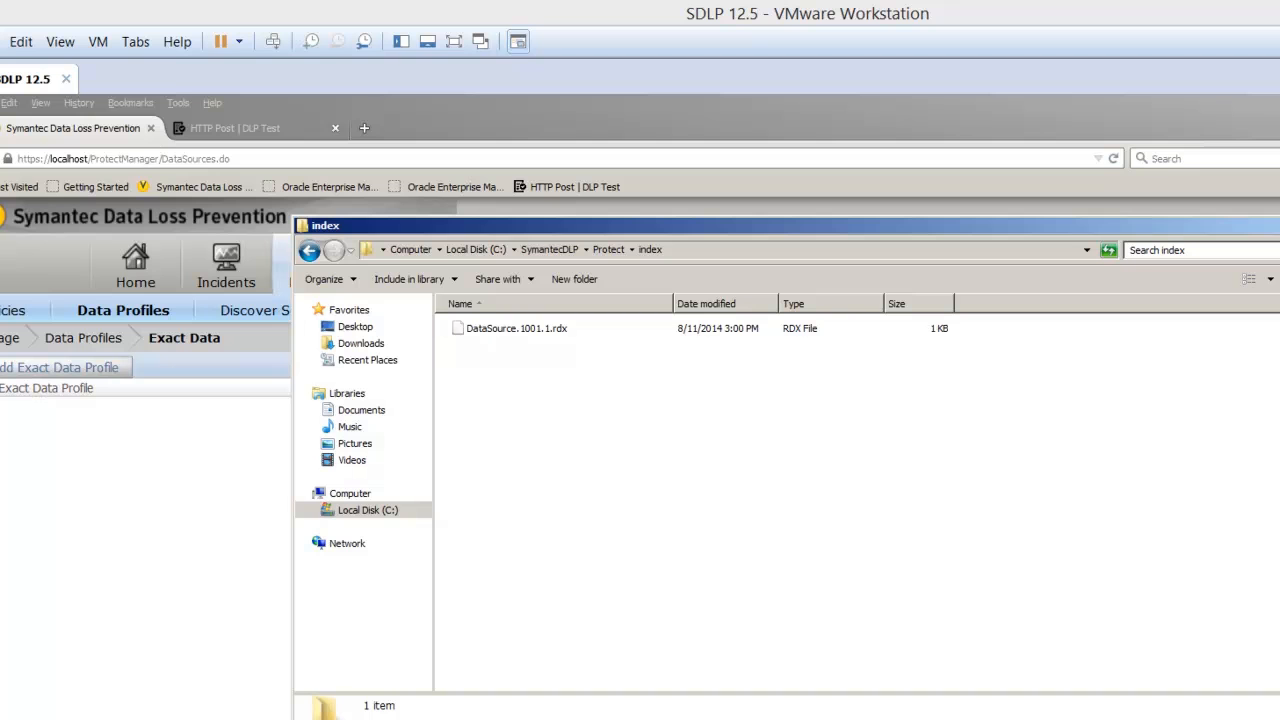
pyautogui.click(1033, 182)
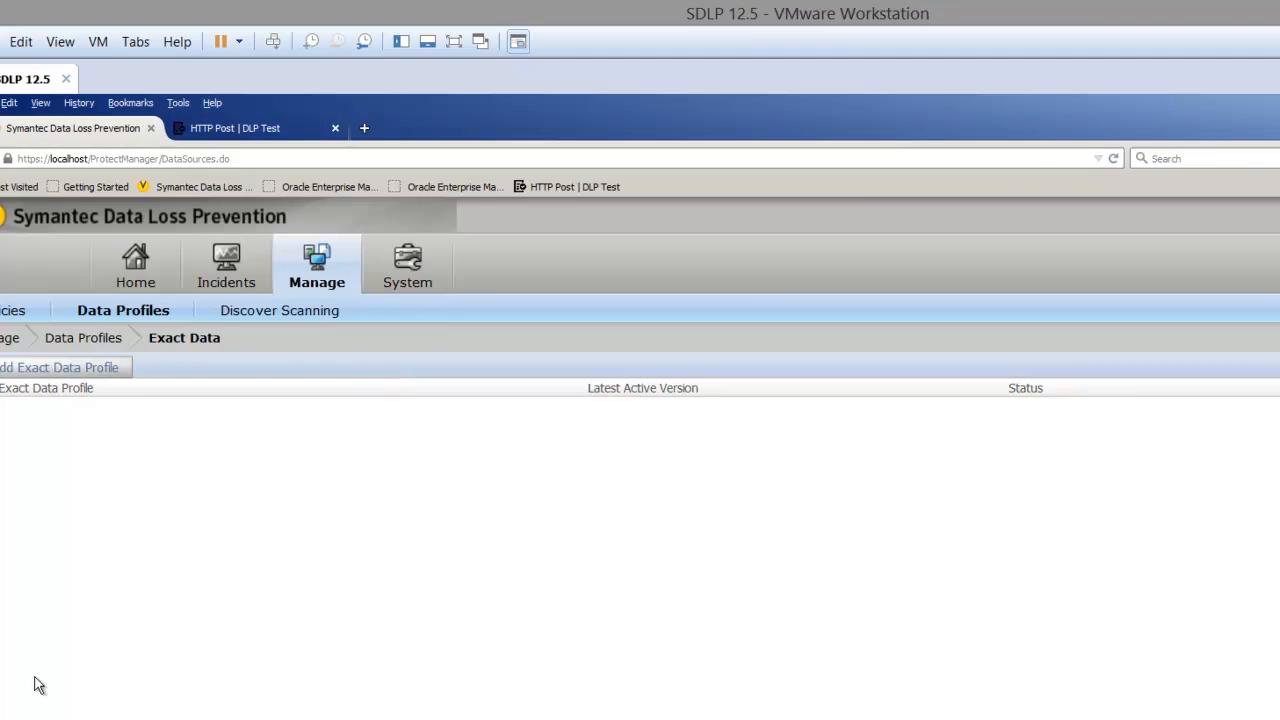
pyautogui.hotkey('alt', 'Tab')
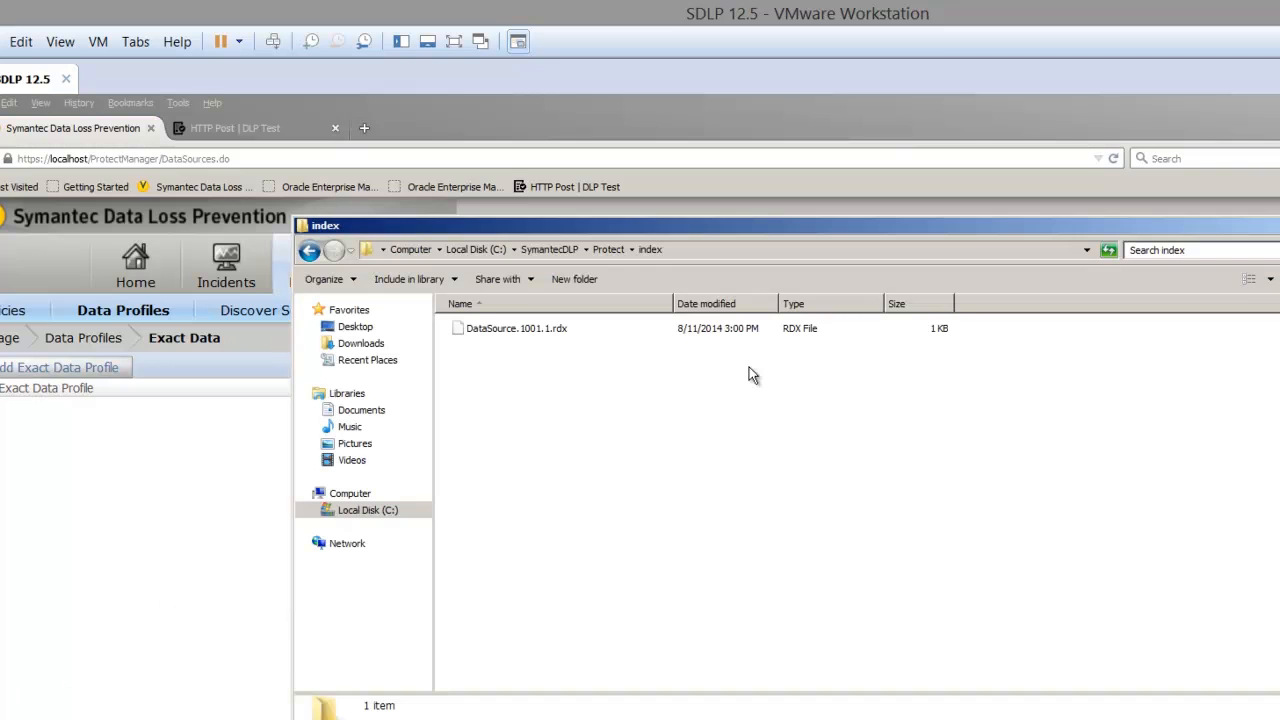
pyautogui.click(1033, 186)
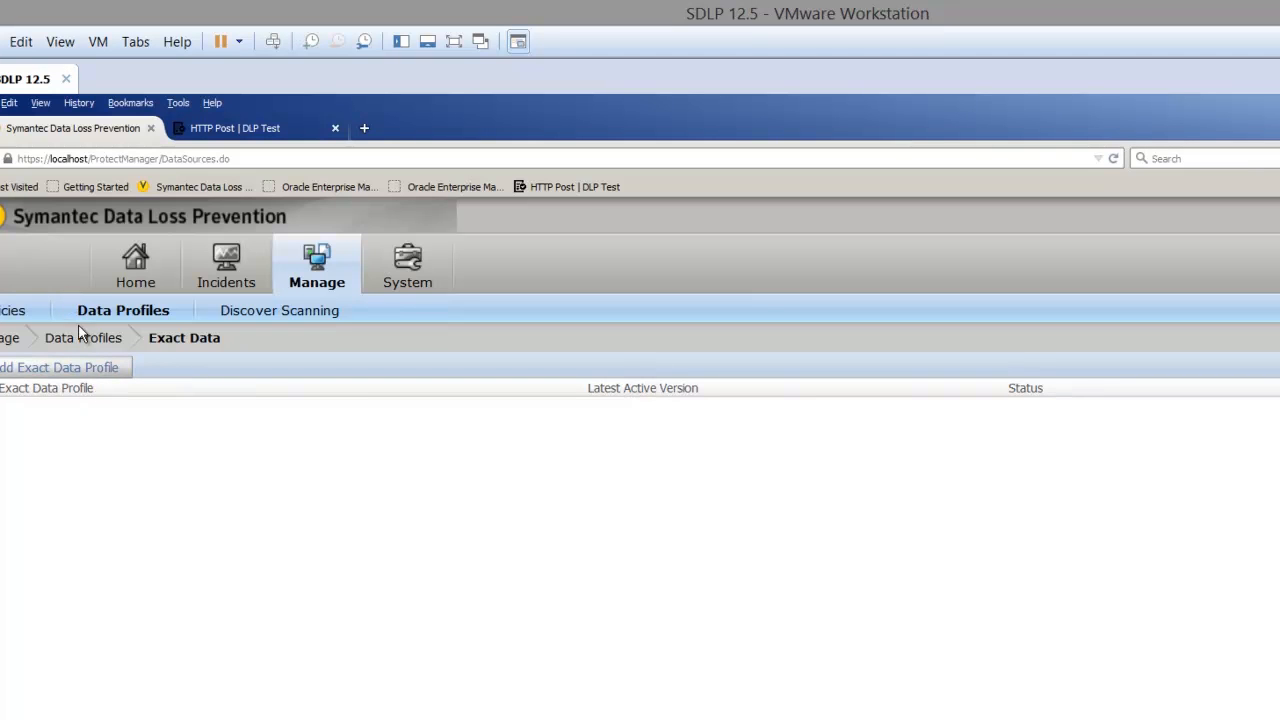
# - Start a new exact data profile and name it EDM1
pyautogui.click(59, 367)
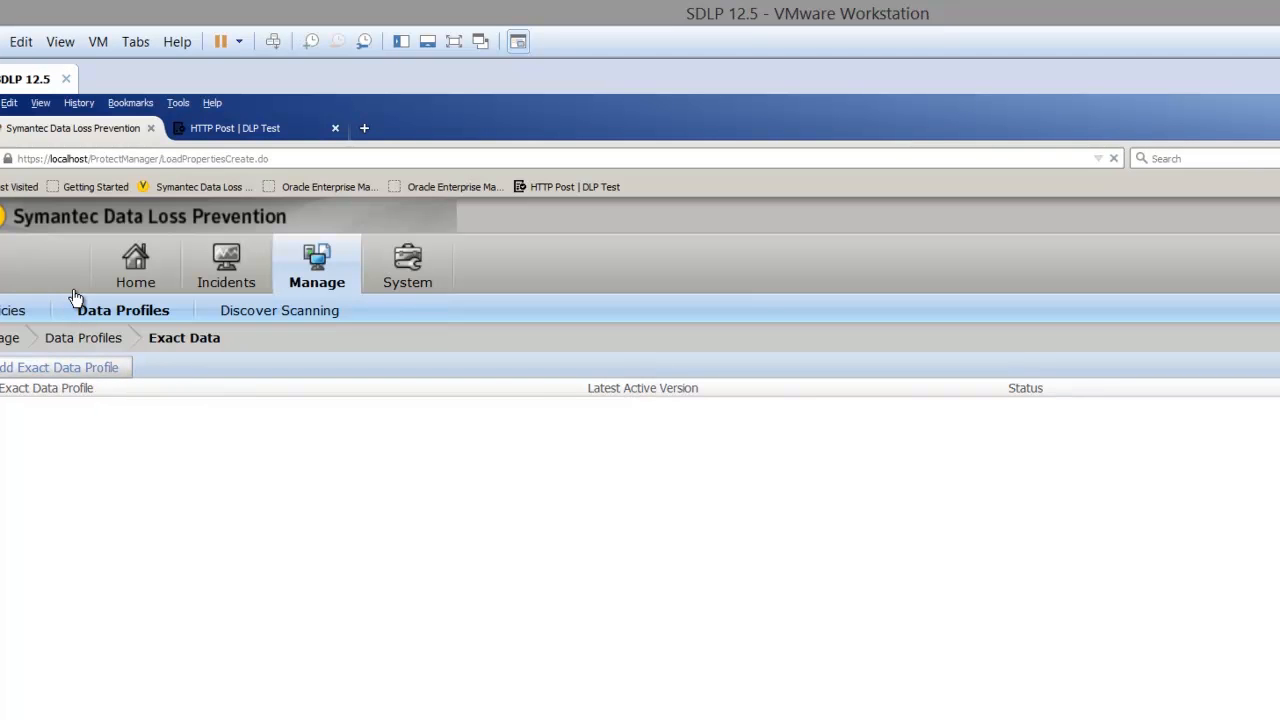
pyautogui.click(469, 458)
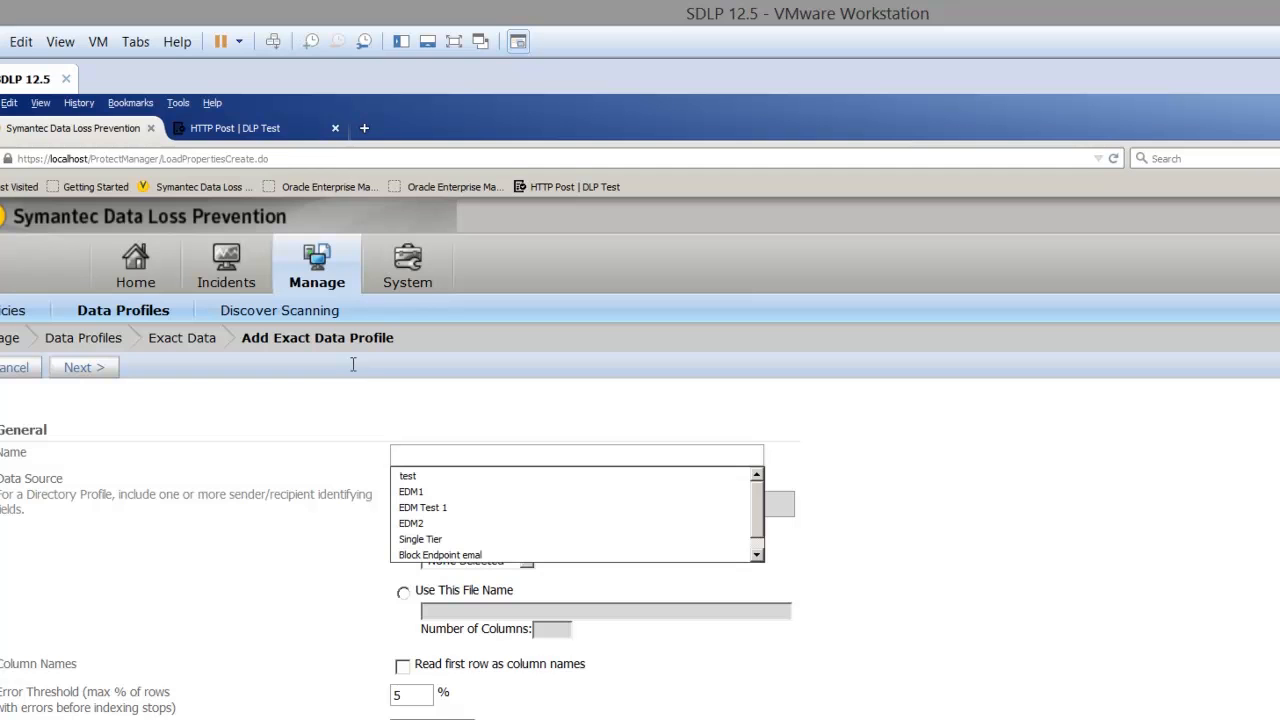
pyautogui.press('Down')
pyautogui.press('Down')
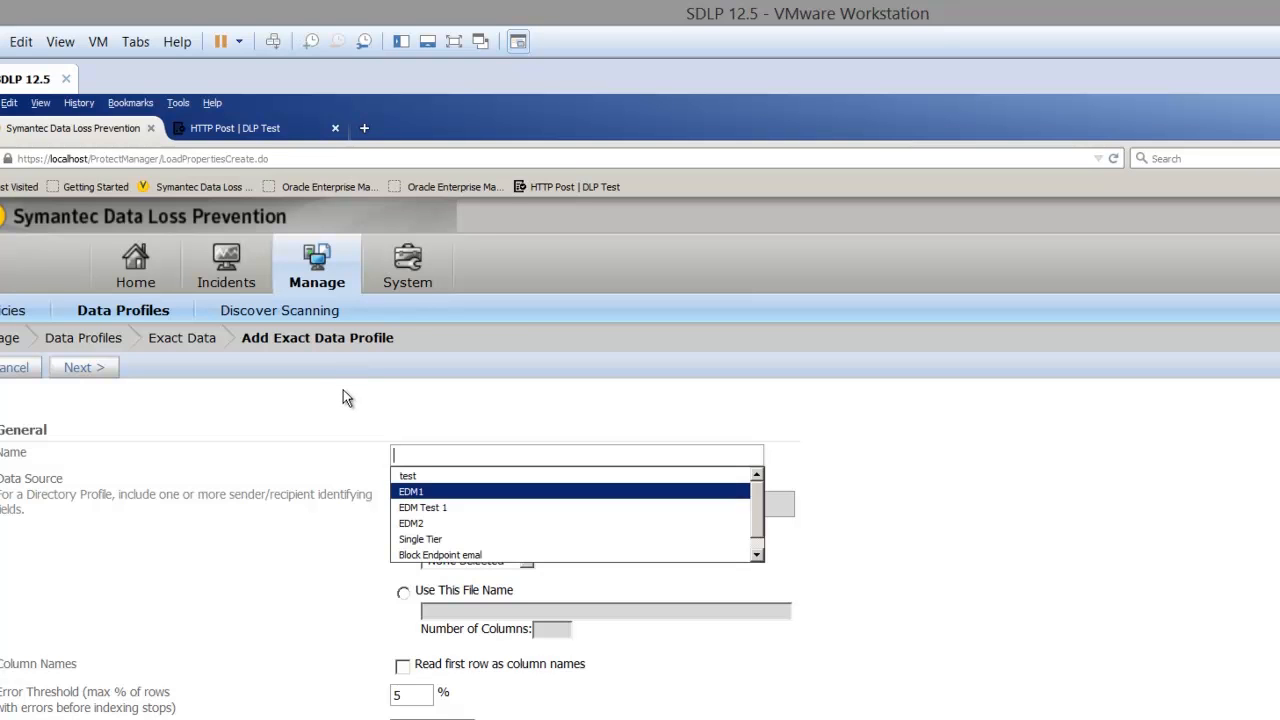
pyautogui.press('Return')
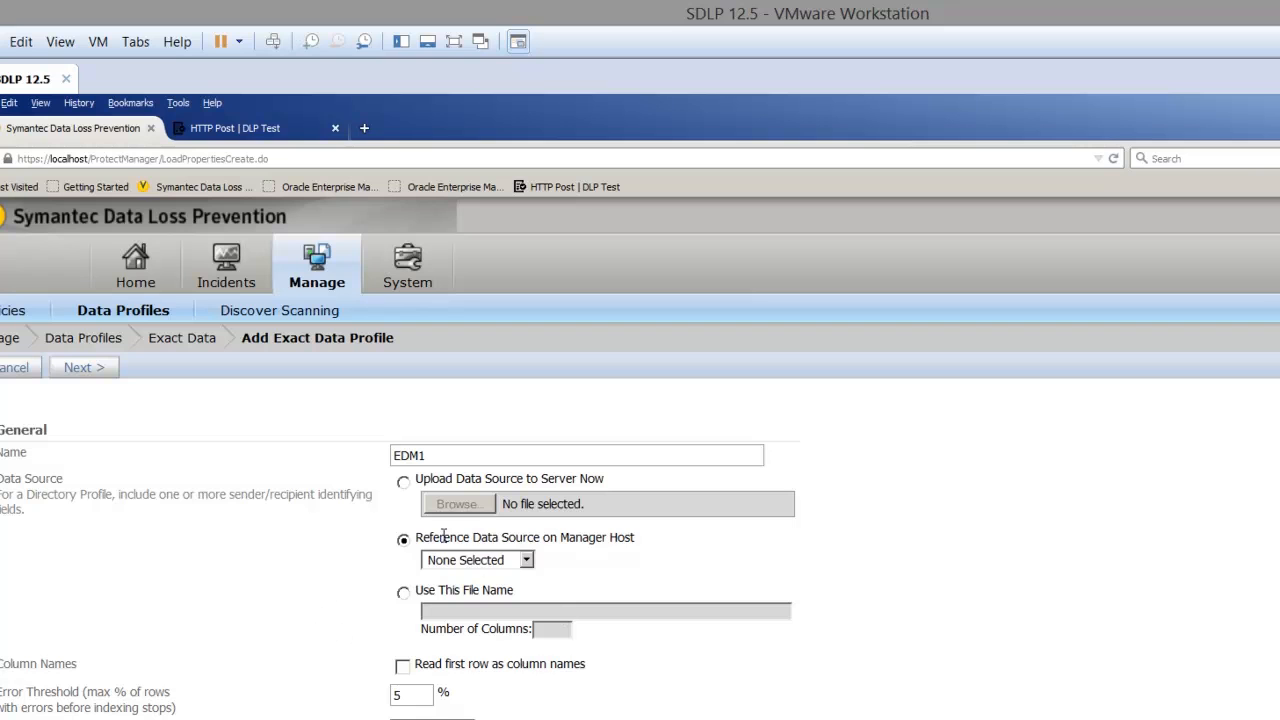
# - Set the data source to use the file name EDM1 with 6 columns, check the columns in DLP_EDM Test_File.csv, and continue to the field mappings
pyautogui.press('Down')
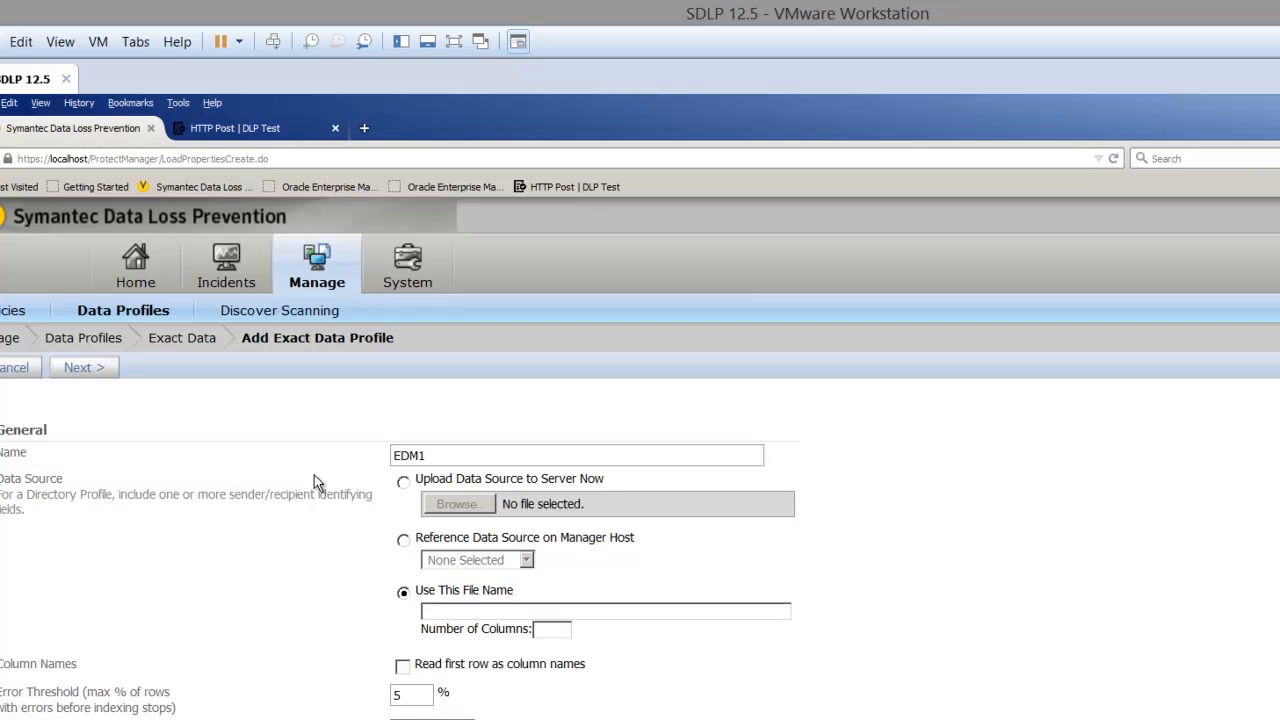
pyautogui.press('Down')
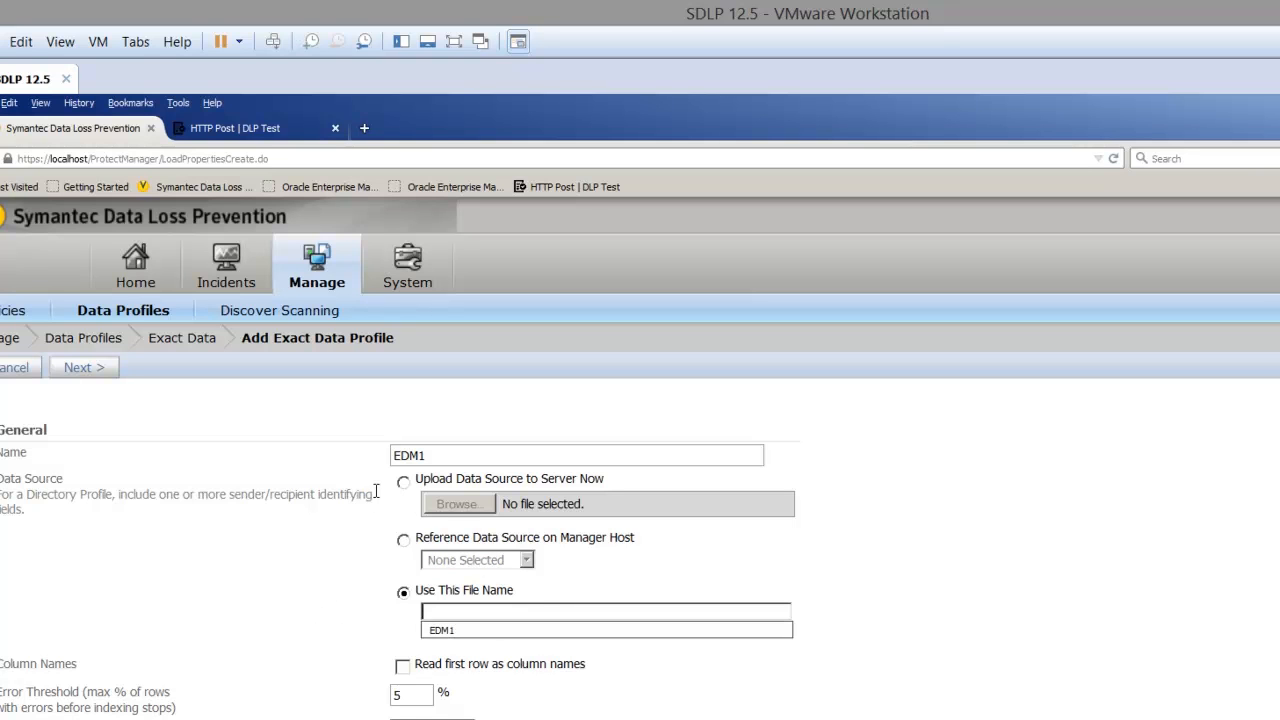
pyautogui.press('Down')
pyautogui.press('Return')
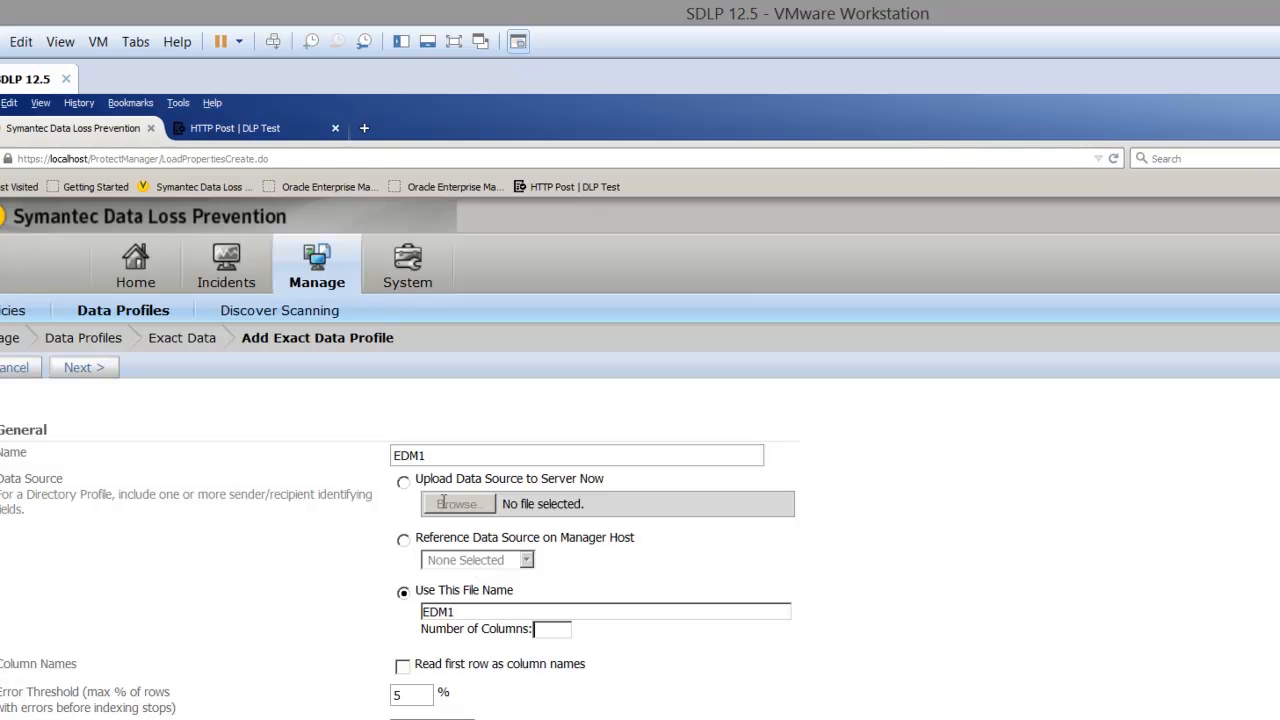
pyautogui.write('6')
pyautogui.press('Down')
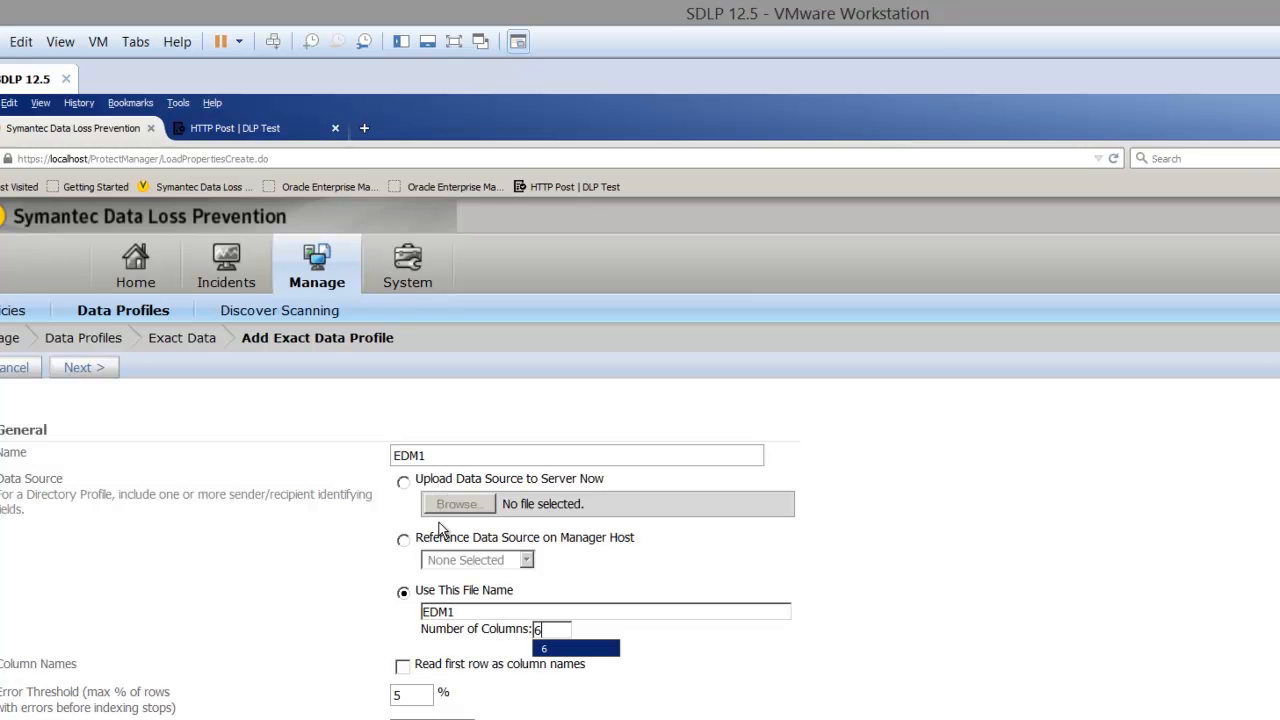
pyautogui.press('Return')
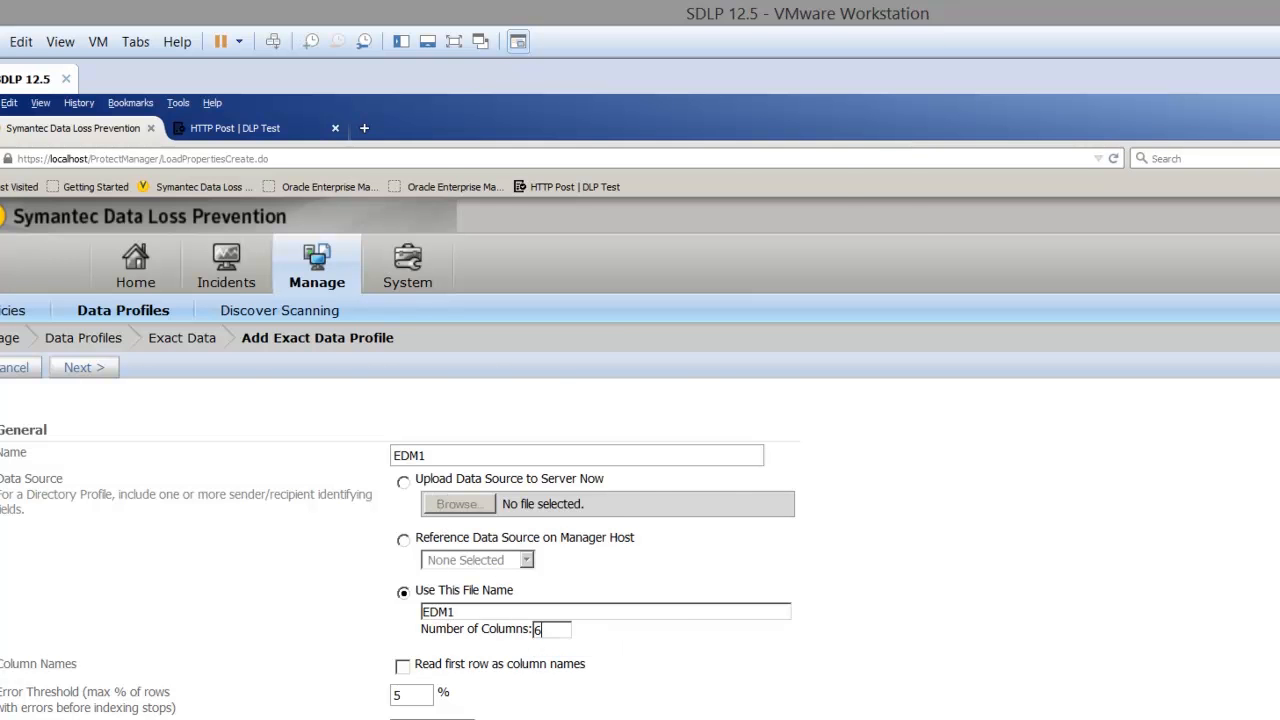
pyautogui.hotkey('alt', 'Tab')
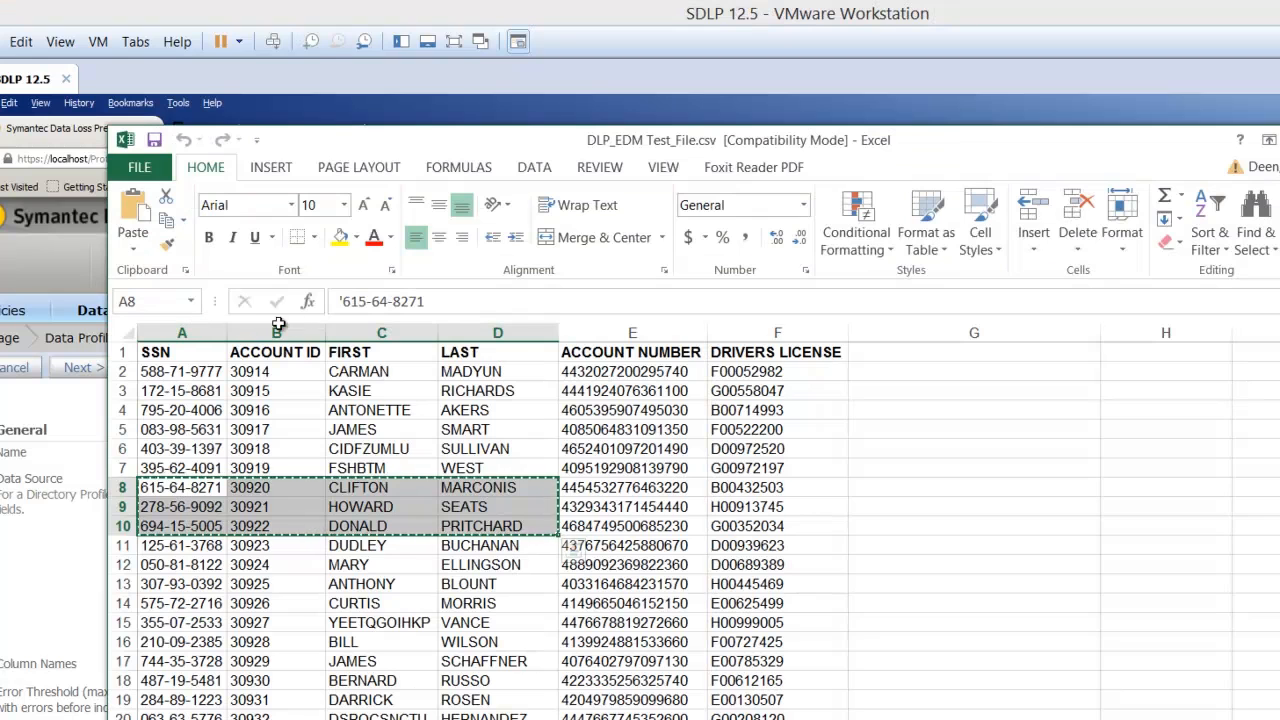
pyautogui.hotkey('alt', 'Tab')
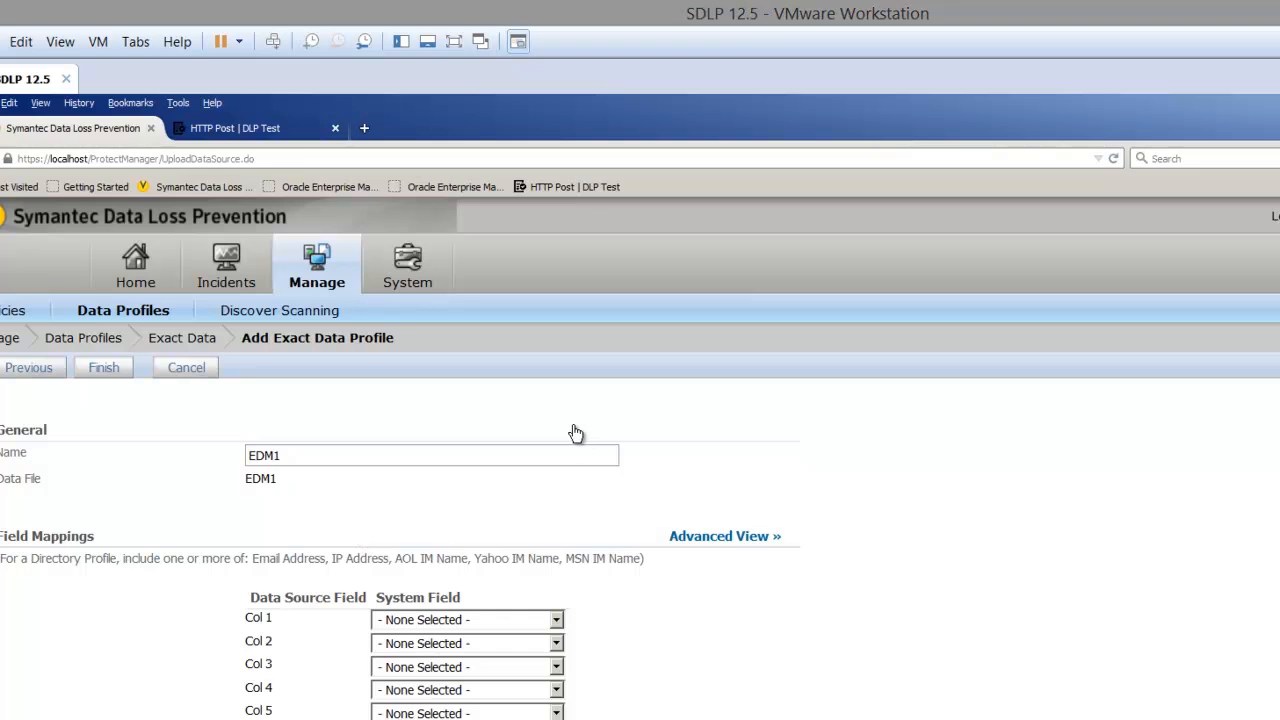
# - Map Col 1 of the data source to the Social Security Number system field
pyautogui.click(370, 619)
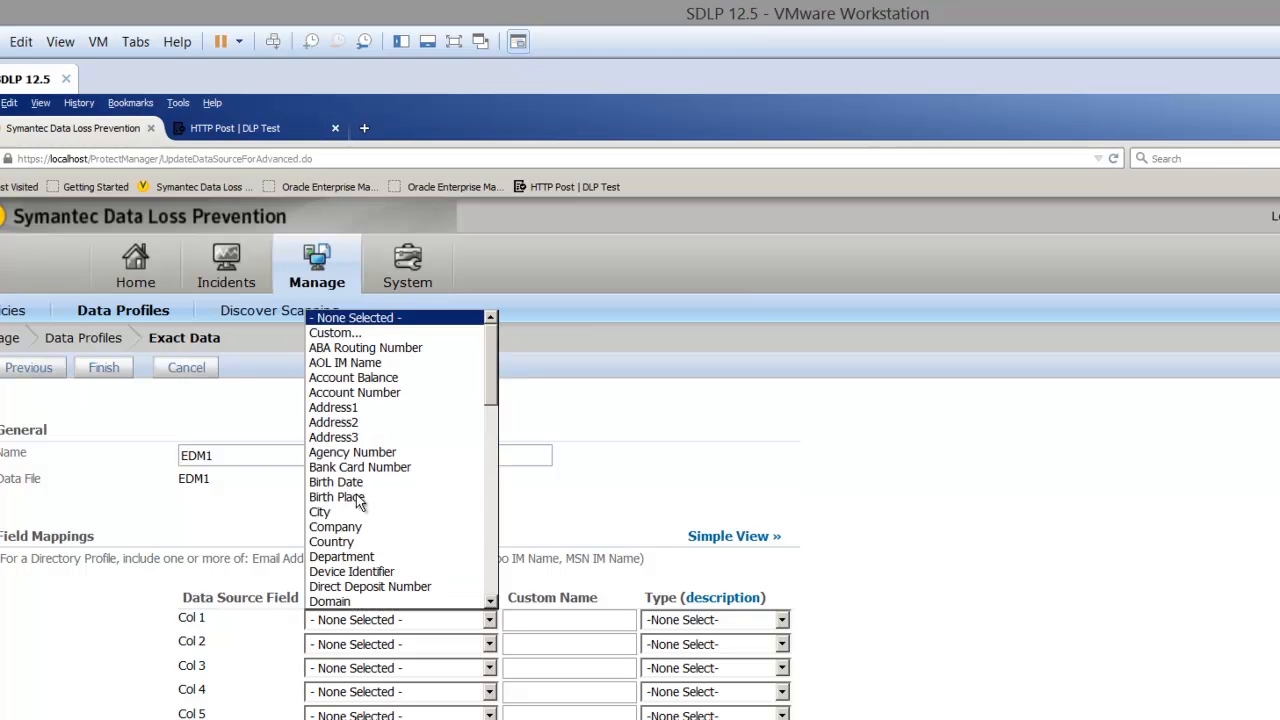
pyautogui.click(335, 332)
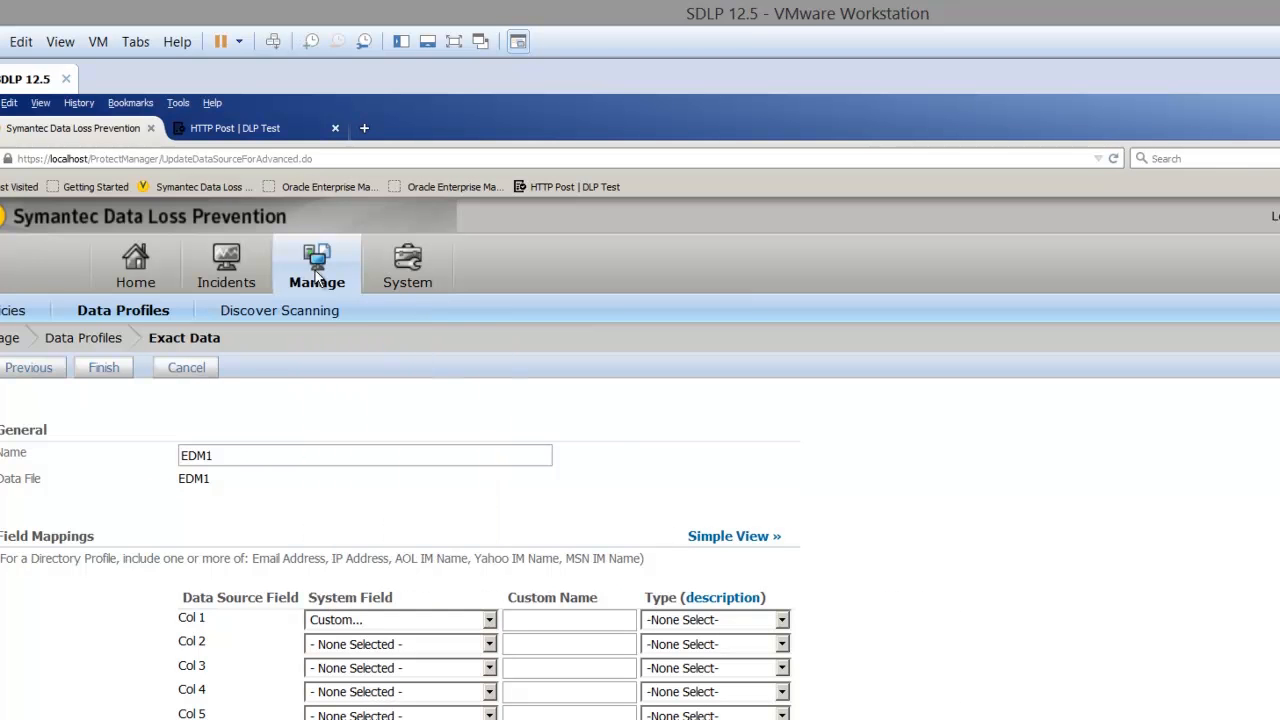
pyautogui.click(380, 619)
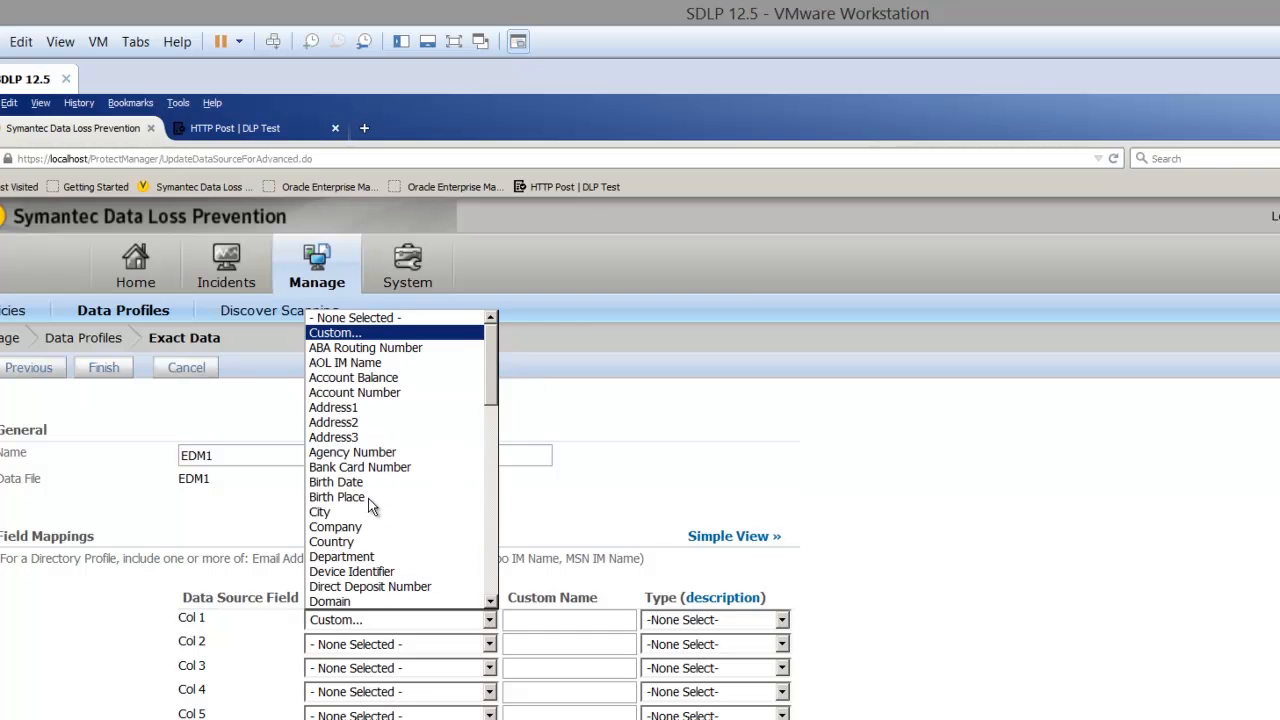
pyautogui.scroll(-8, 395, 432)
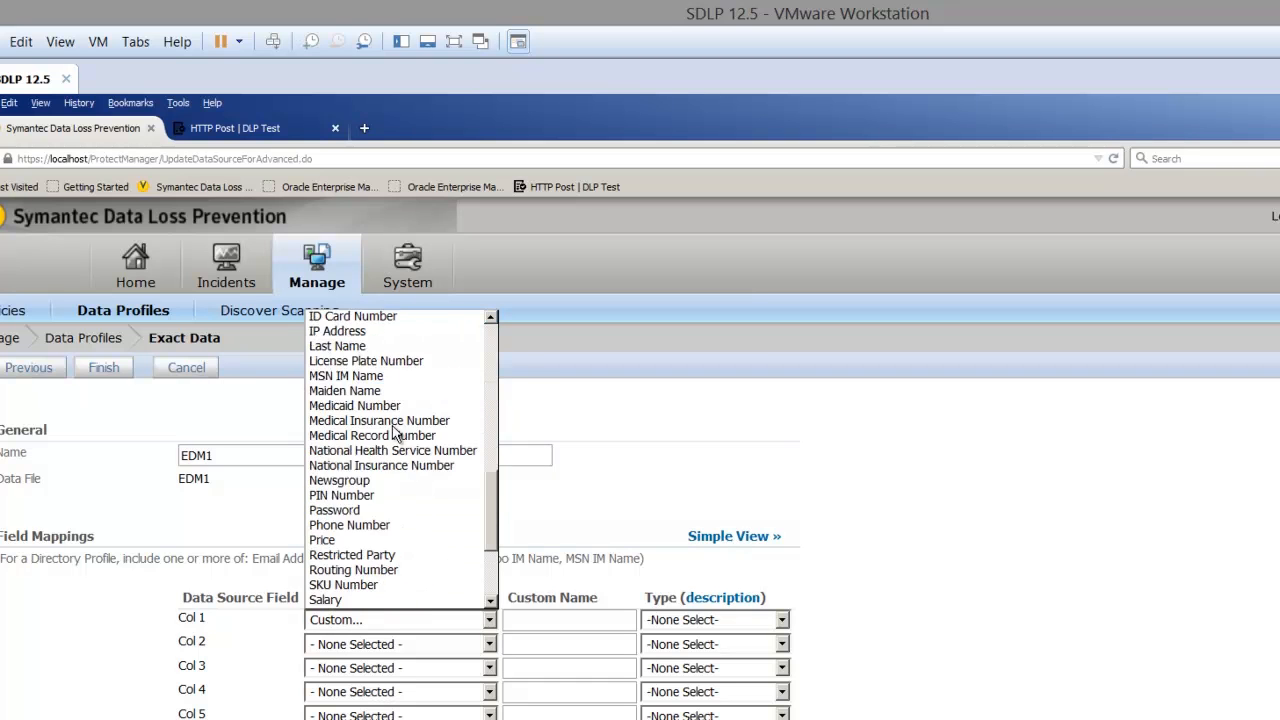
pyautogui.scroll(-3, 395, 432)
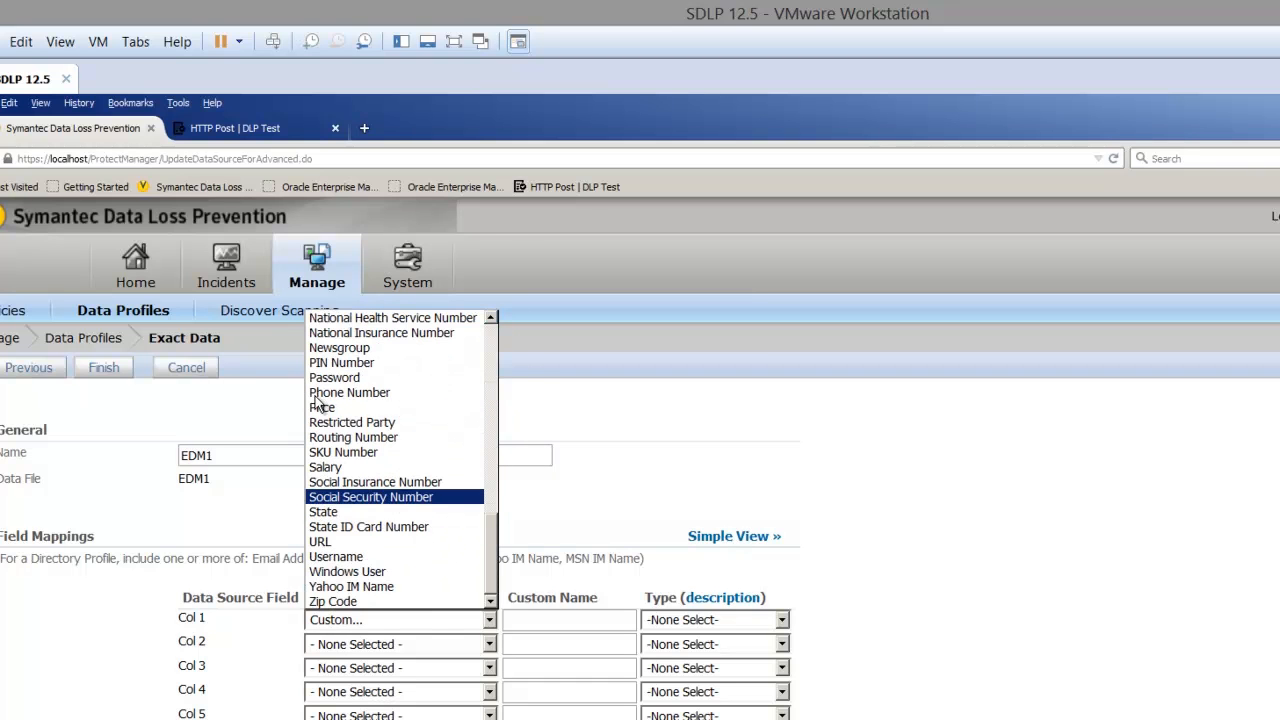
pyautogui.click(445, 497)
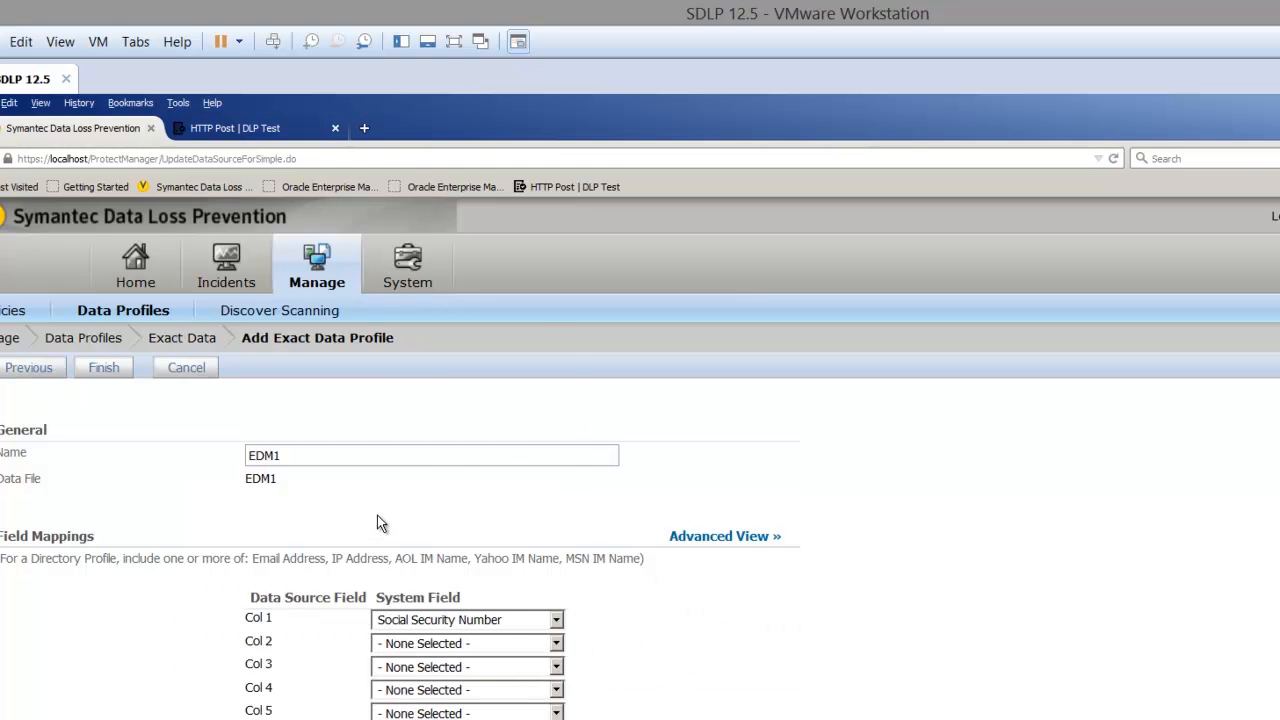
# - Map Col 2 of the data source to the ID Card Number system field
pyautogui.click(467, 643)
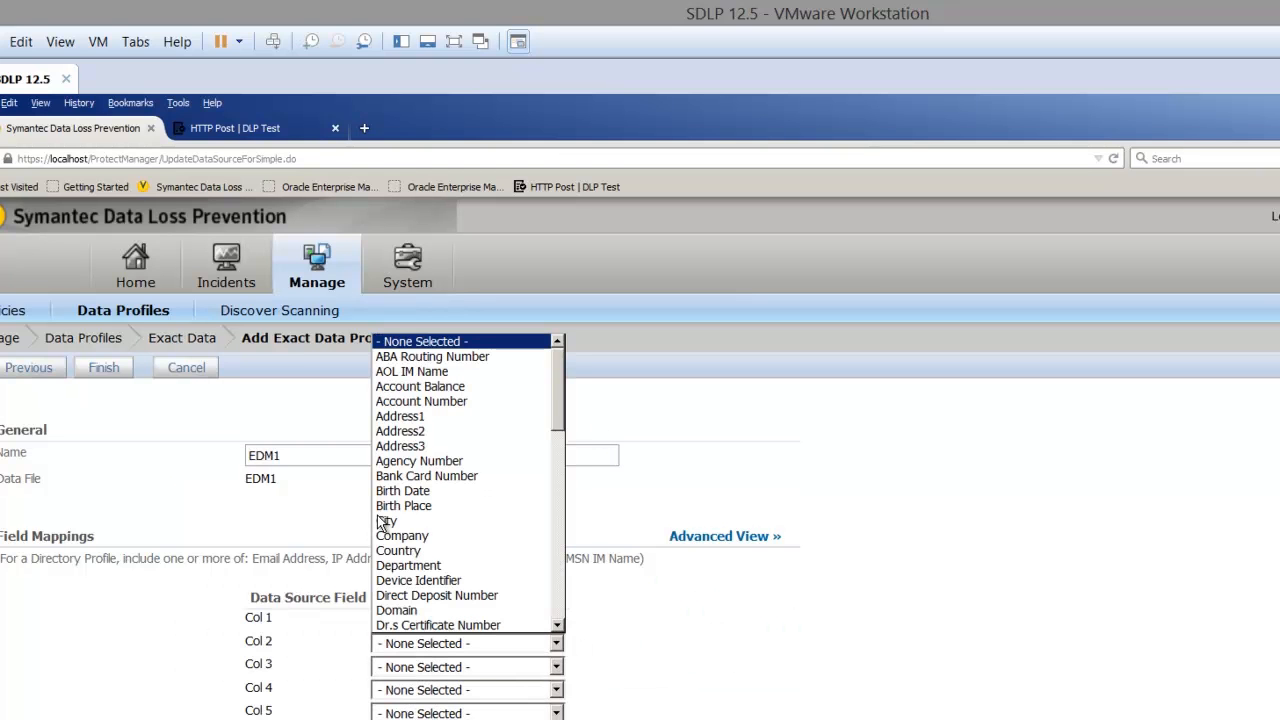
pyautogui.scroll(-1, 440, 345)
pyautogui.scroll(-4, 443, 334)
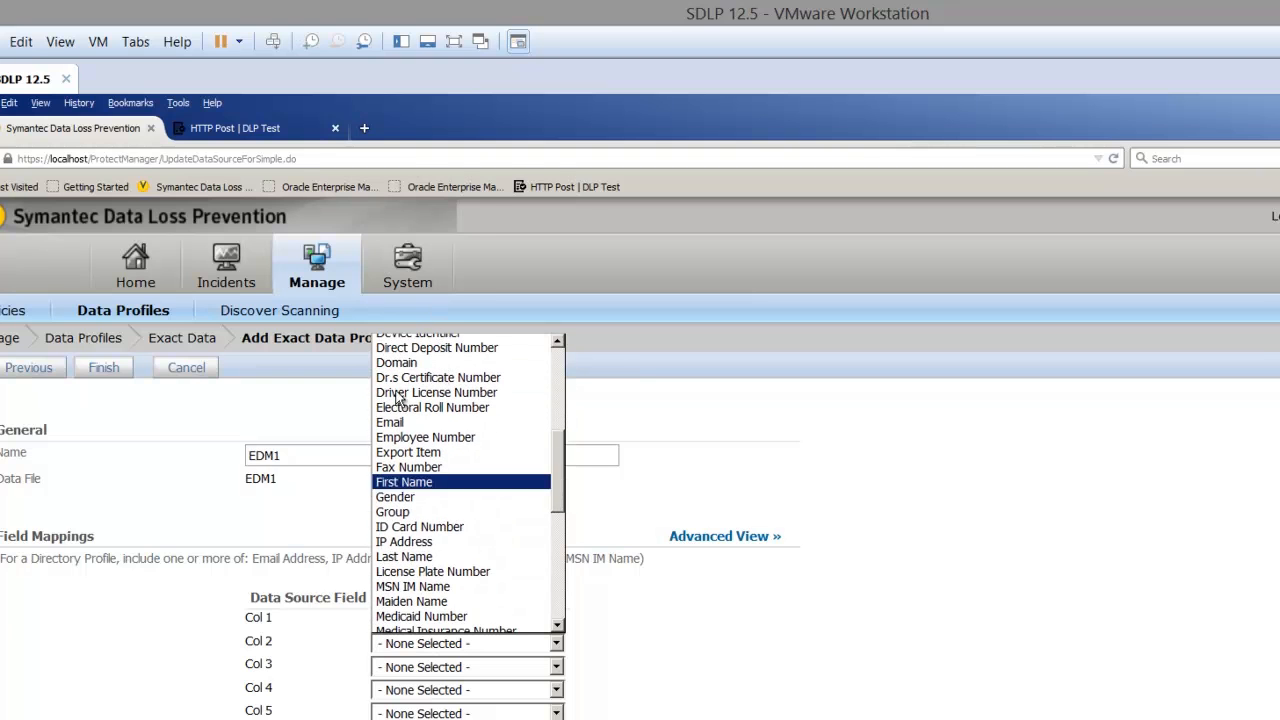
pyautogui.press('Return')
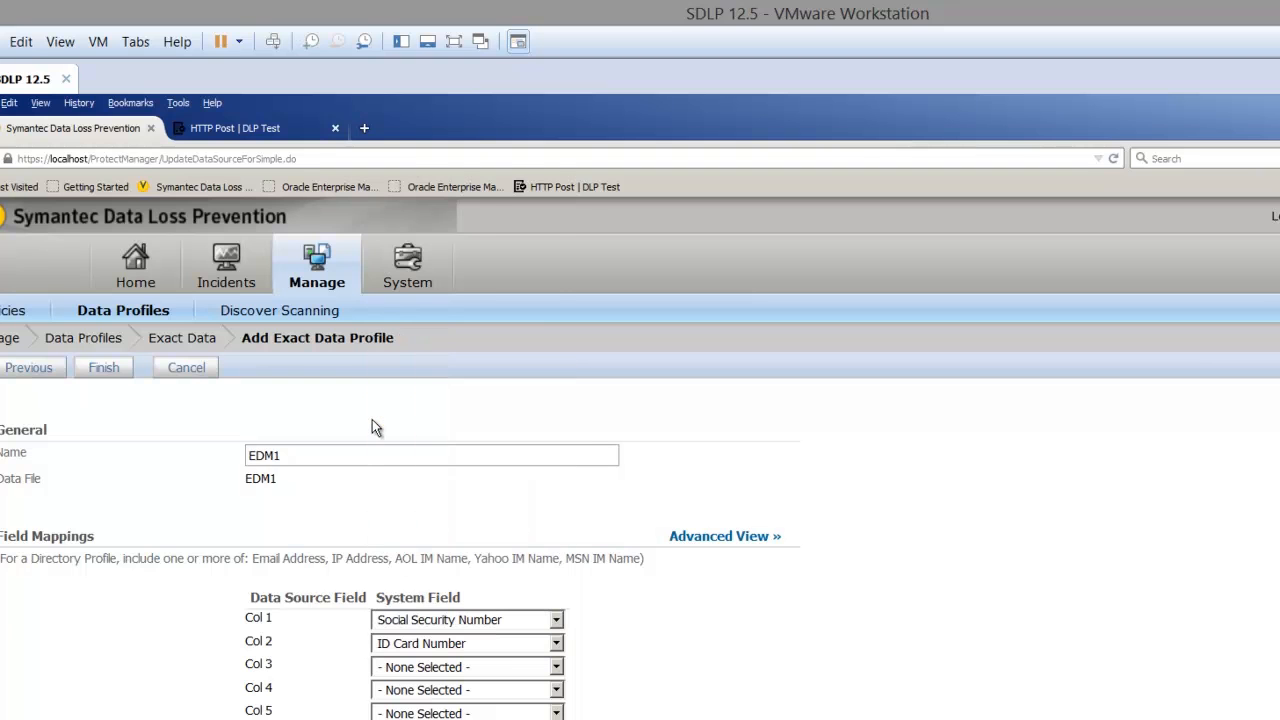
# - Map Col 3 of the data source to the First Name system field
pyautogui.press('Tab')
pyautogui.hotkey('alt', 'Down')
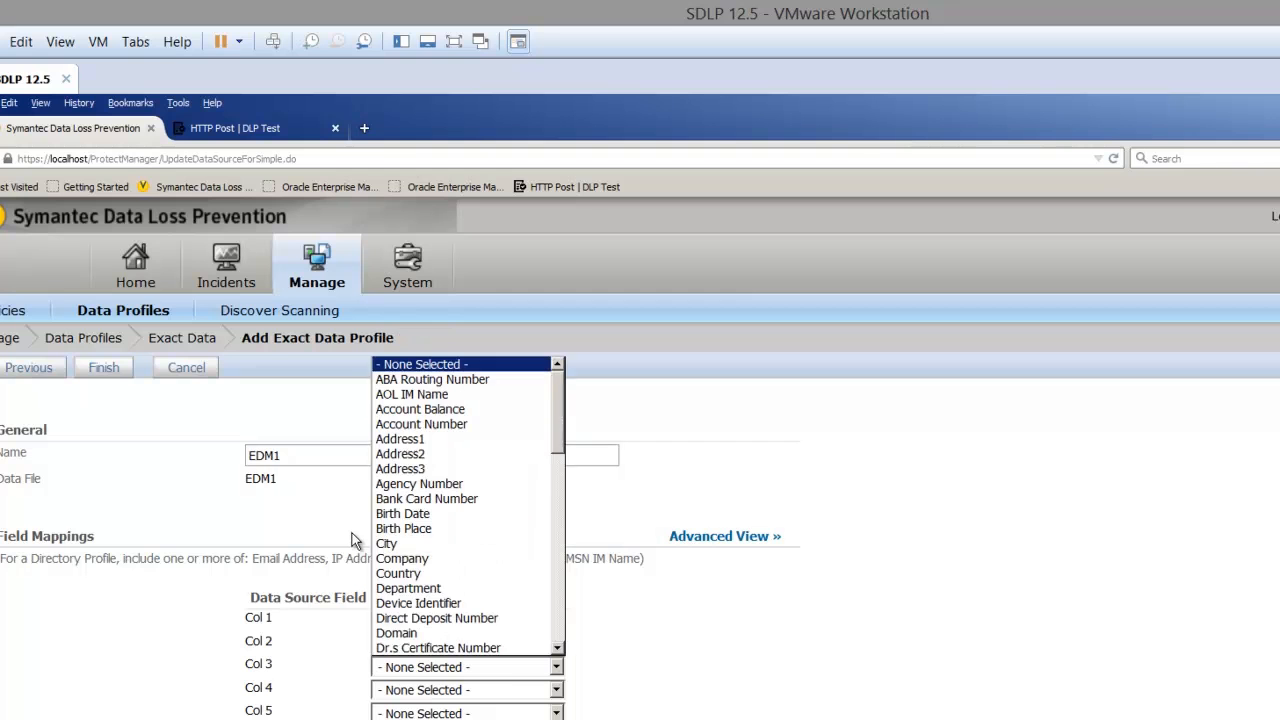
pyautogui.press('Up')
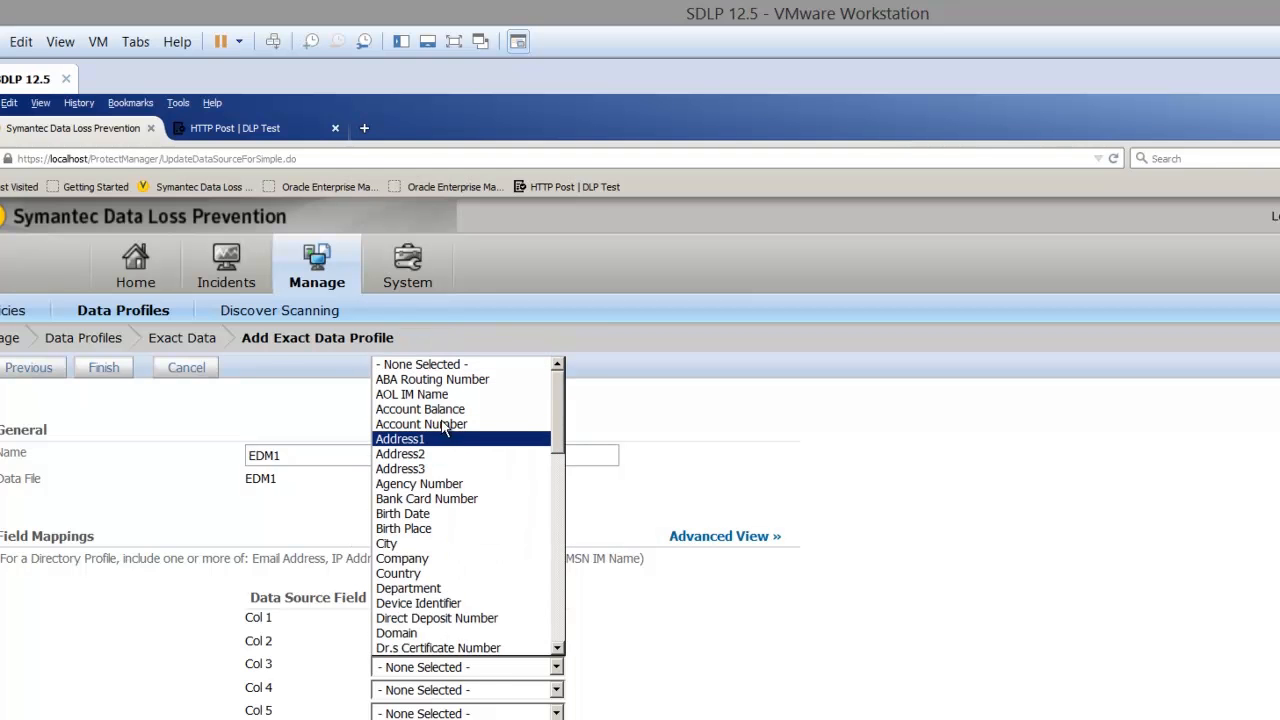
pyautogui.scroll(-6, 443, 372)
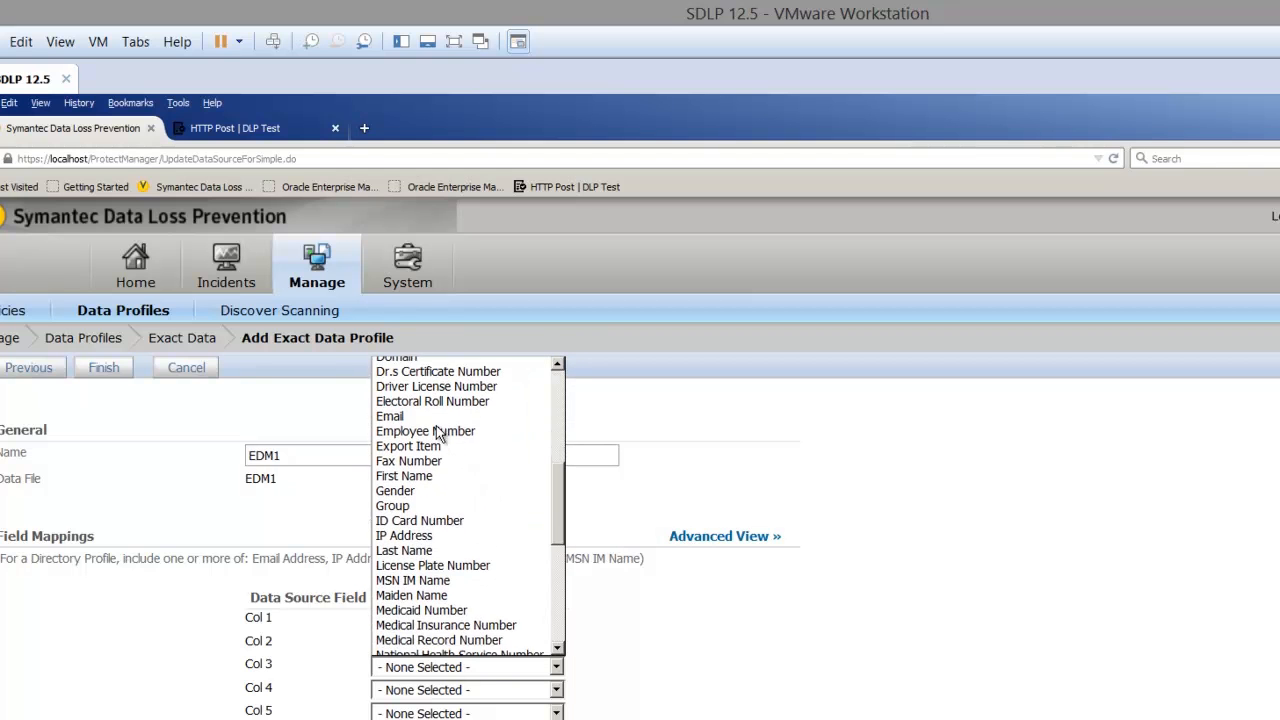
pyautogui.press('l')
pyautogui.press('Up')
pyautogui.press('Up')
pyautogui.press('Up')
pyautogui.press('Up')
pyautogui.press('Up')
pyautogui.press('Up')
pyautogui.press('Down')
pyautogui.press('Return')
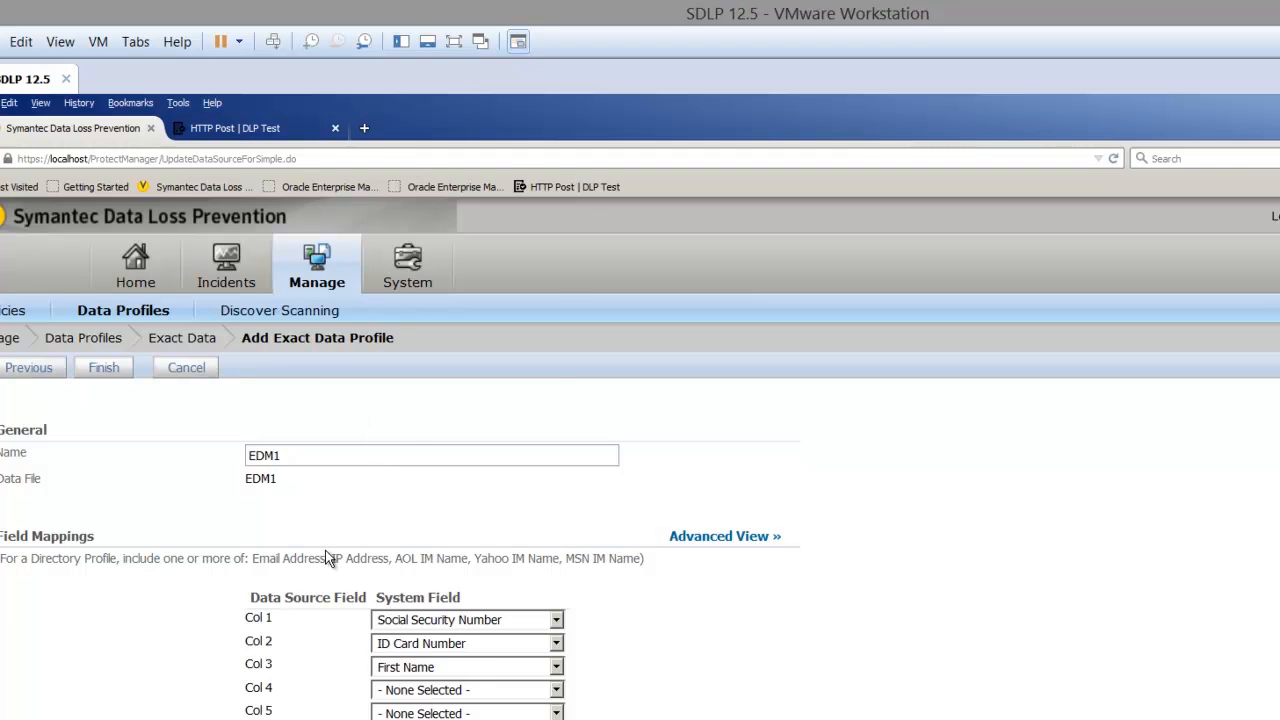
# - Map Col 4 of the data source to the Last Name system field
pyautogui.press('Tab')
pyautogui.hotkey('alt', 'Down')
pyautogui.press('b')
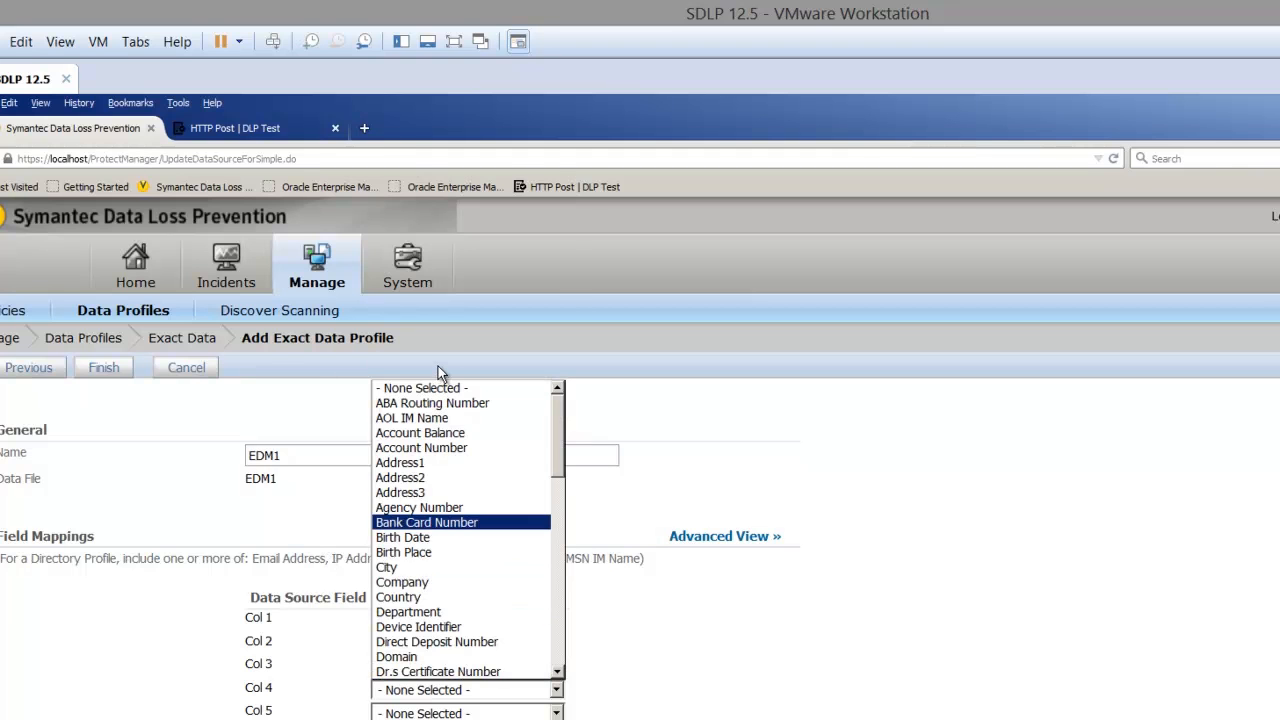
pyautogui.scroll(-3, 436, 390)
pyautogui.scroll(-2, 434, 405)
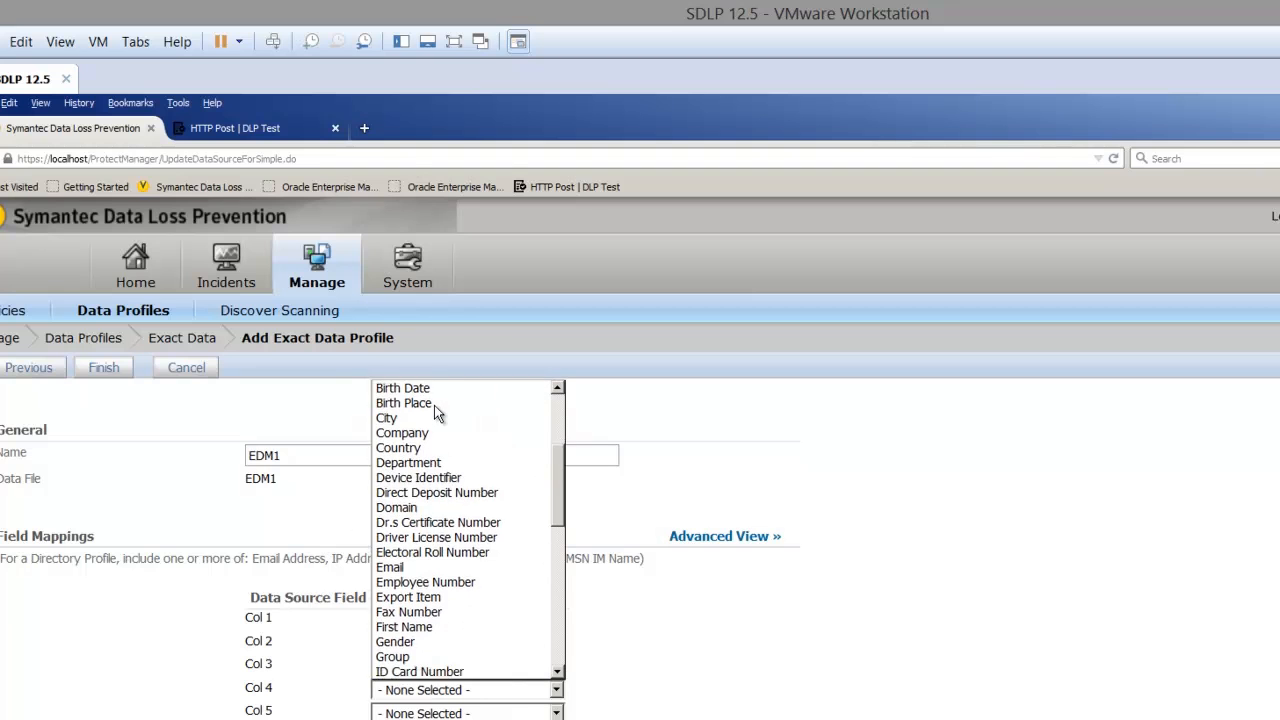
pyautogui.press('g')
pyautogui.press('l')
pyautogui.press('Return')
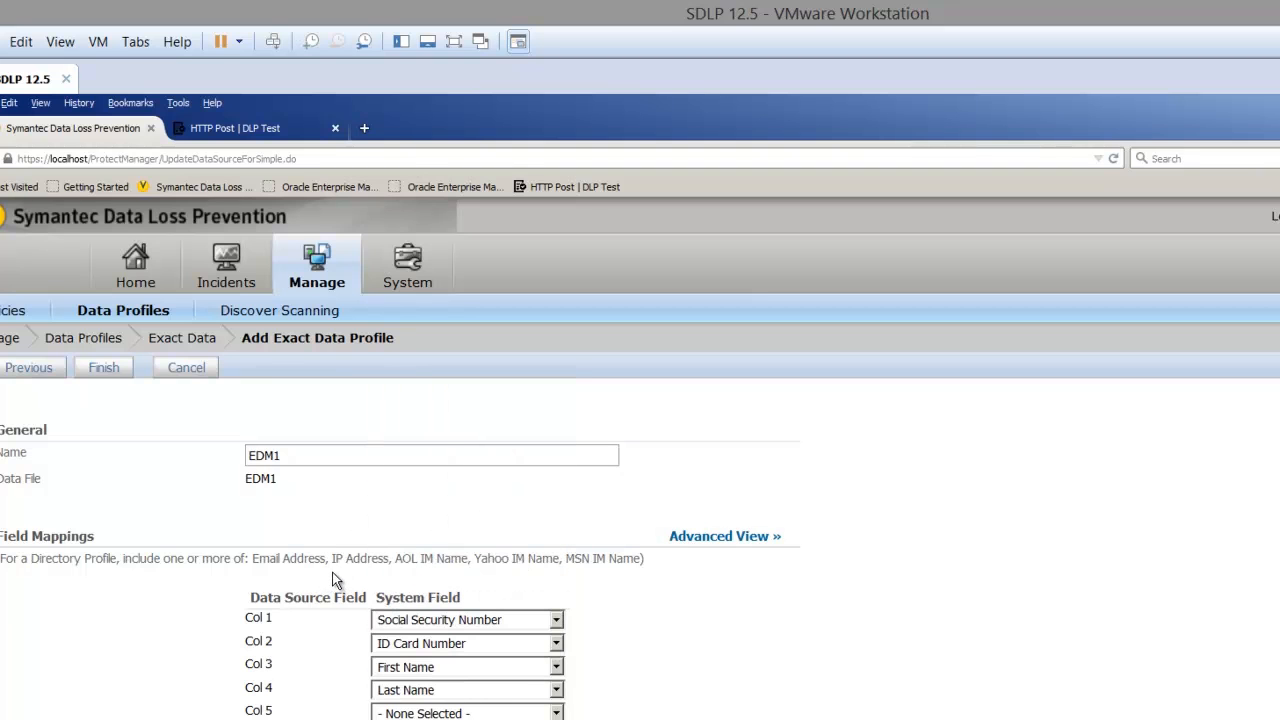
# - Map Col 5 to the Account Number system field and Col 6 to the Driver License Number system field
pyautogui.click(418, 713)
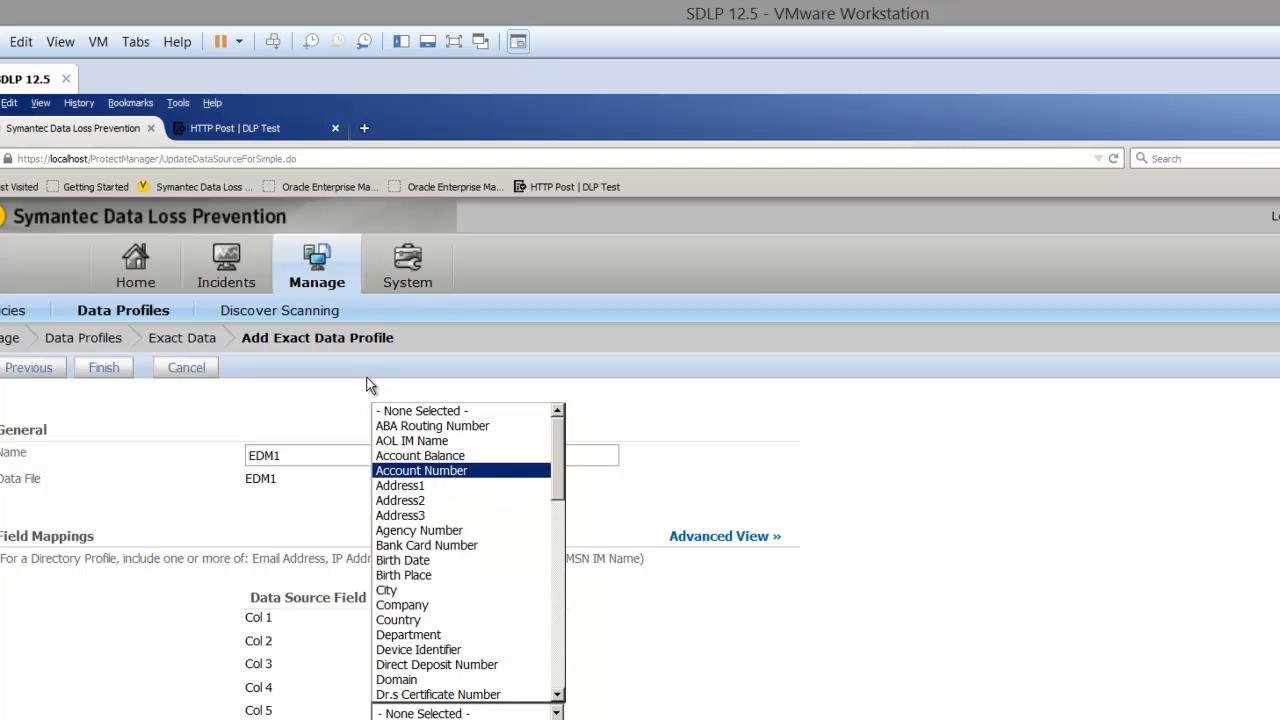
pyautogui.click(421, 470)
pyautogui.click(418, 719)
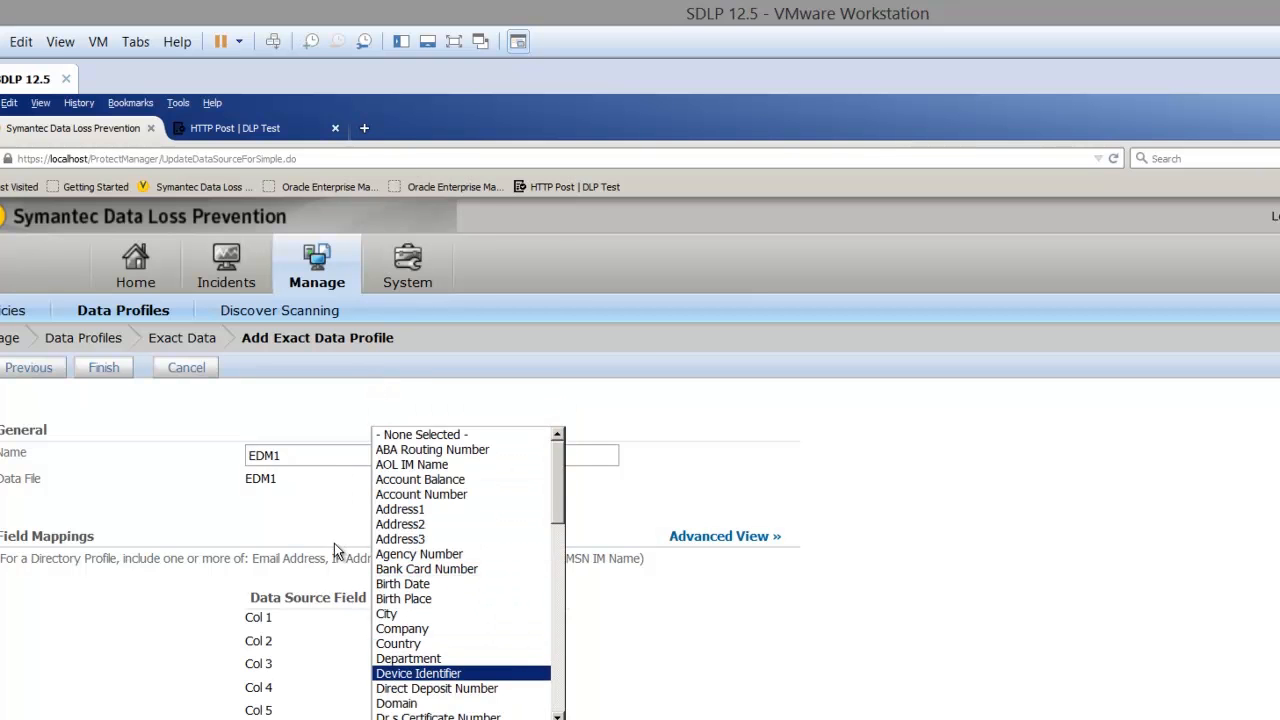
pyautogui.scroll(-3, 441, 421)
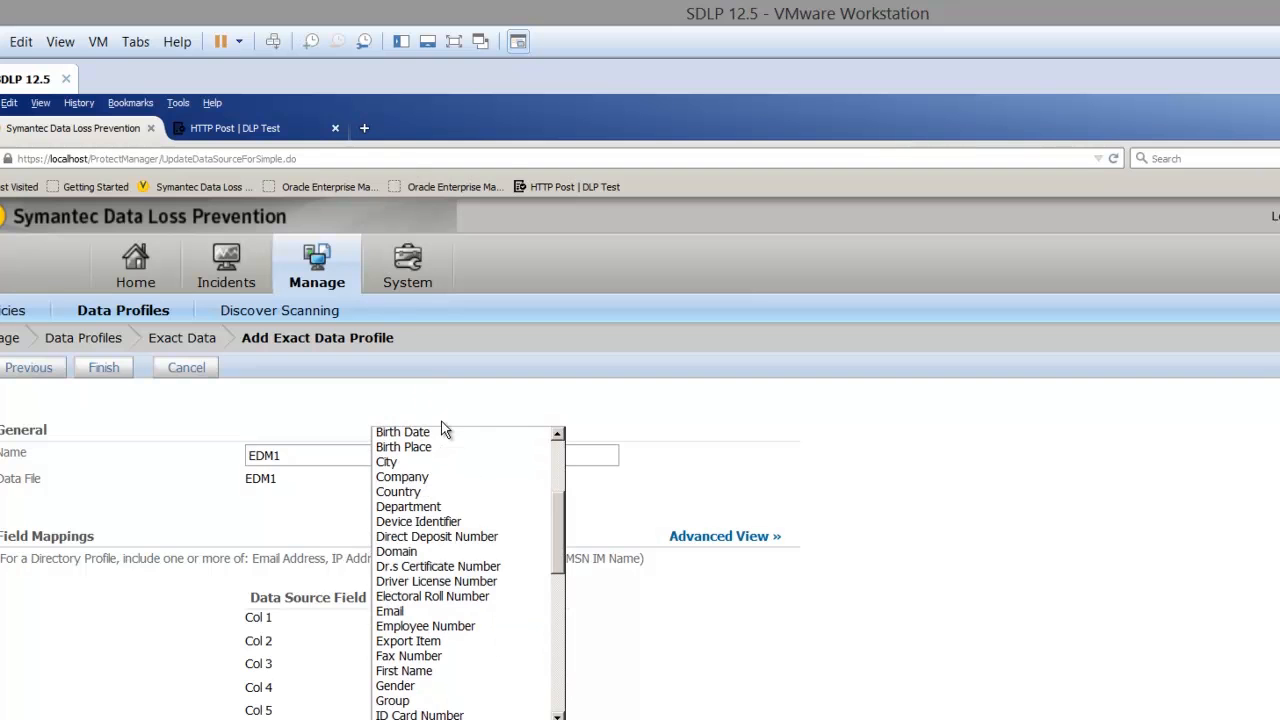
pyautogui.click(392, 470)
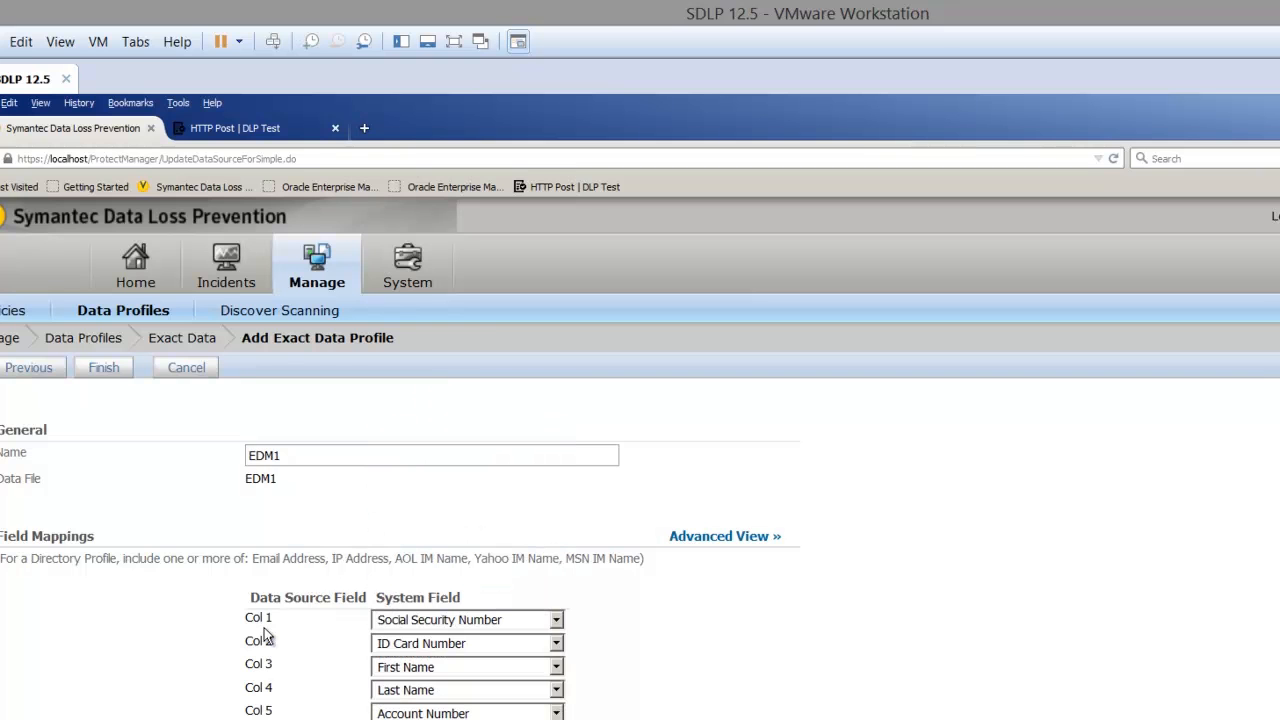
# - Finish the EDM1 exact data profile and download its EDM1.edm profile file
pyautogui.scroll(-2, 640, 620)
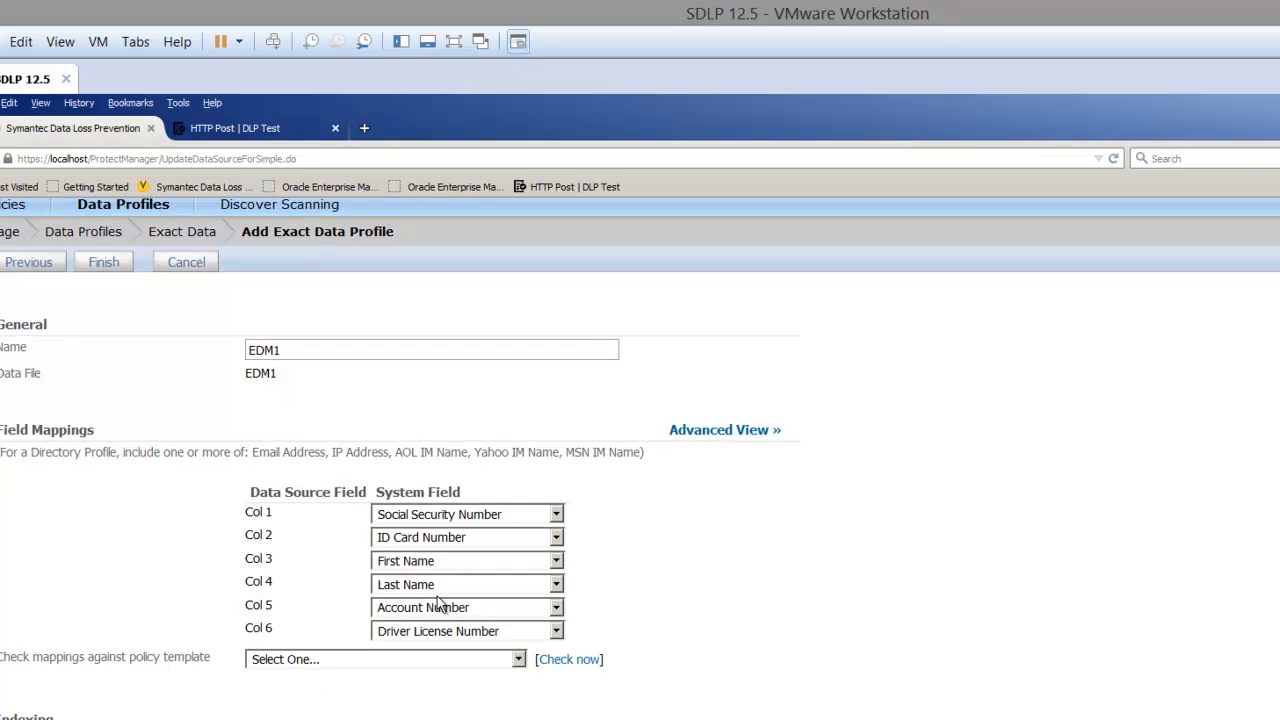
pyautogui.scroll(2, 807, 472)
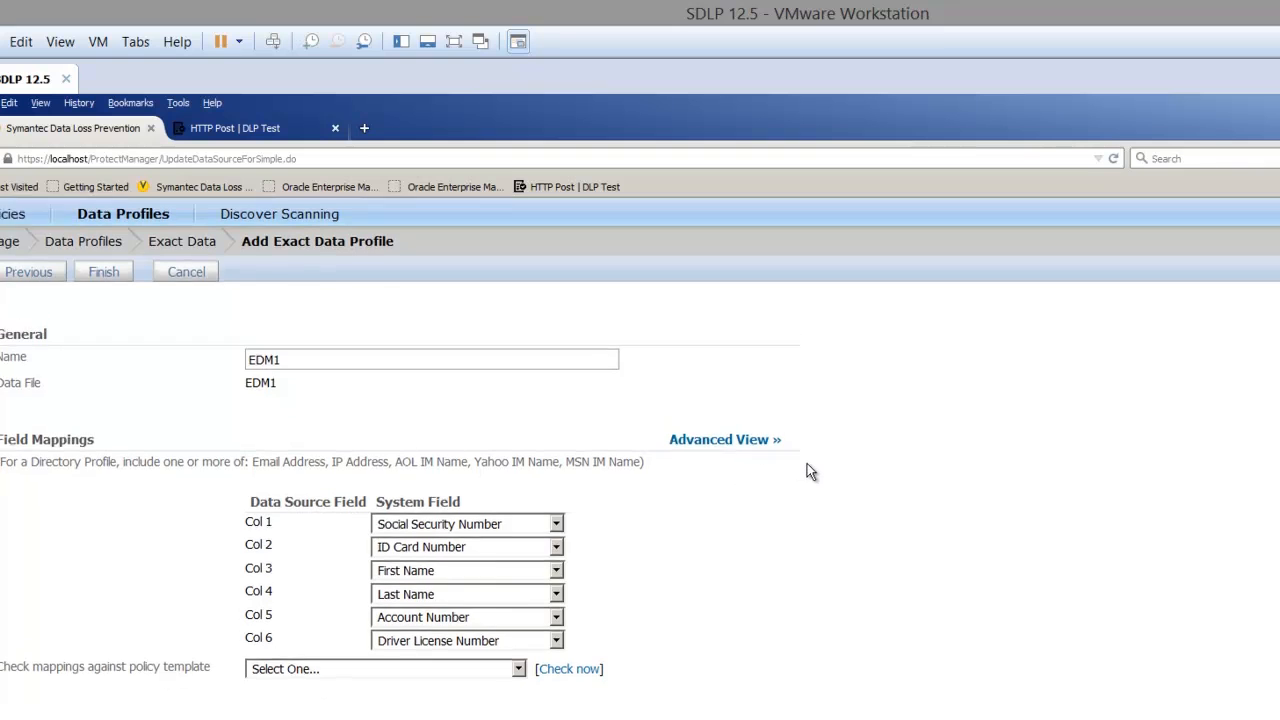
pyautogui.scroll(-2, 89, 409)
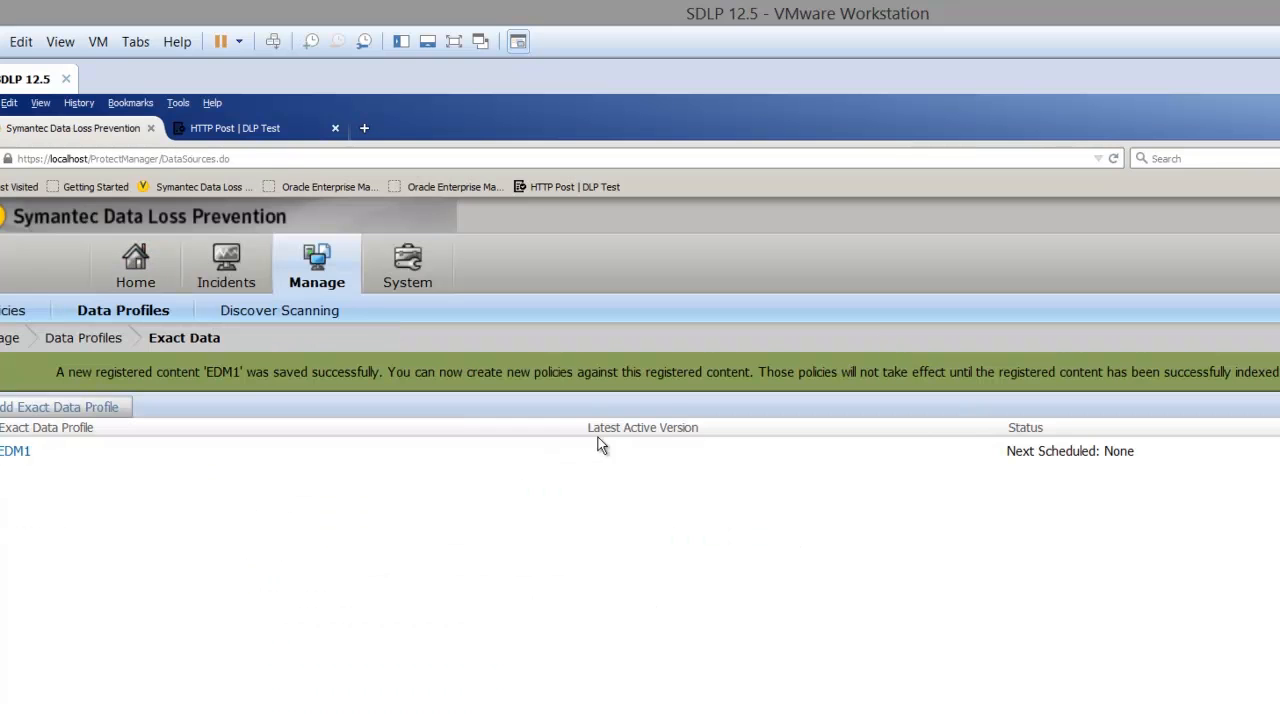
pyautogui.click(1247, 374)
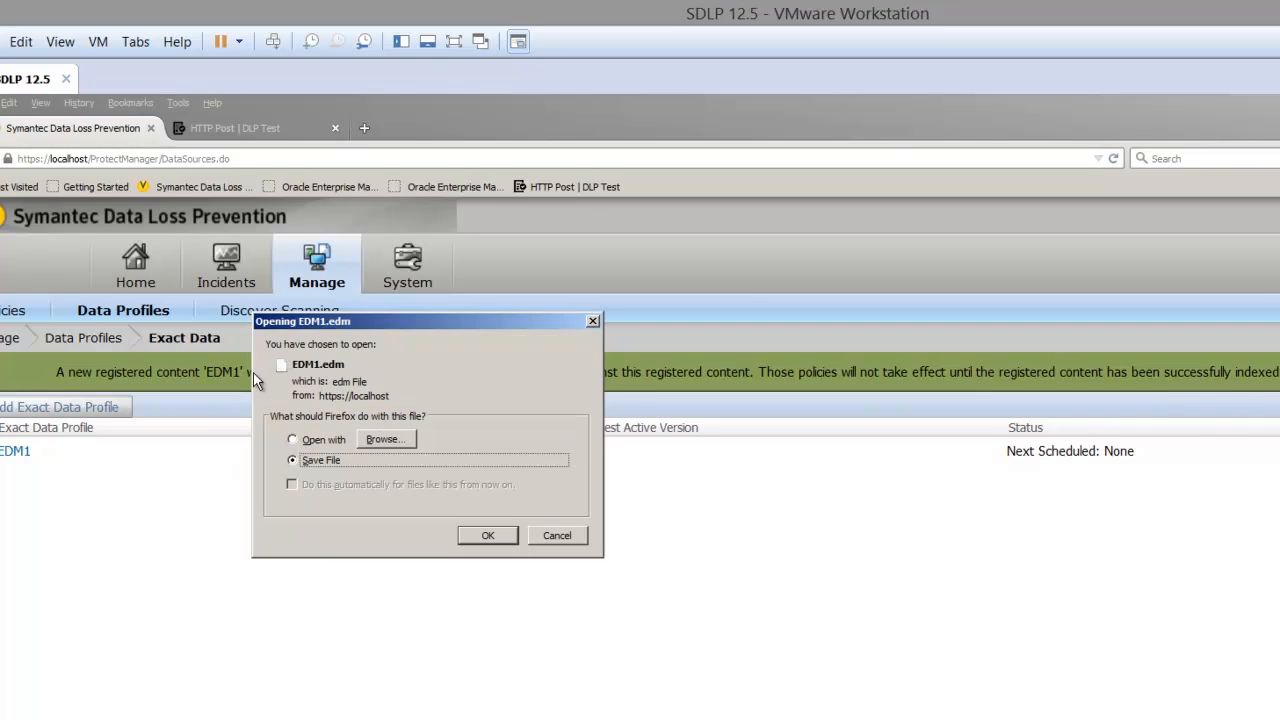
pyautogui.press('Return')
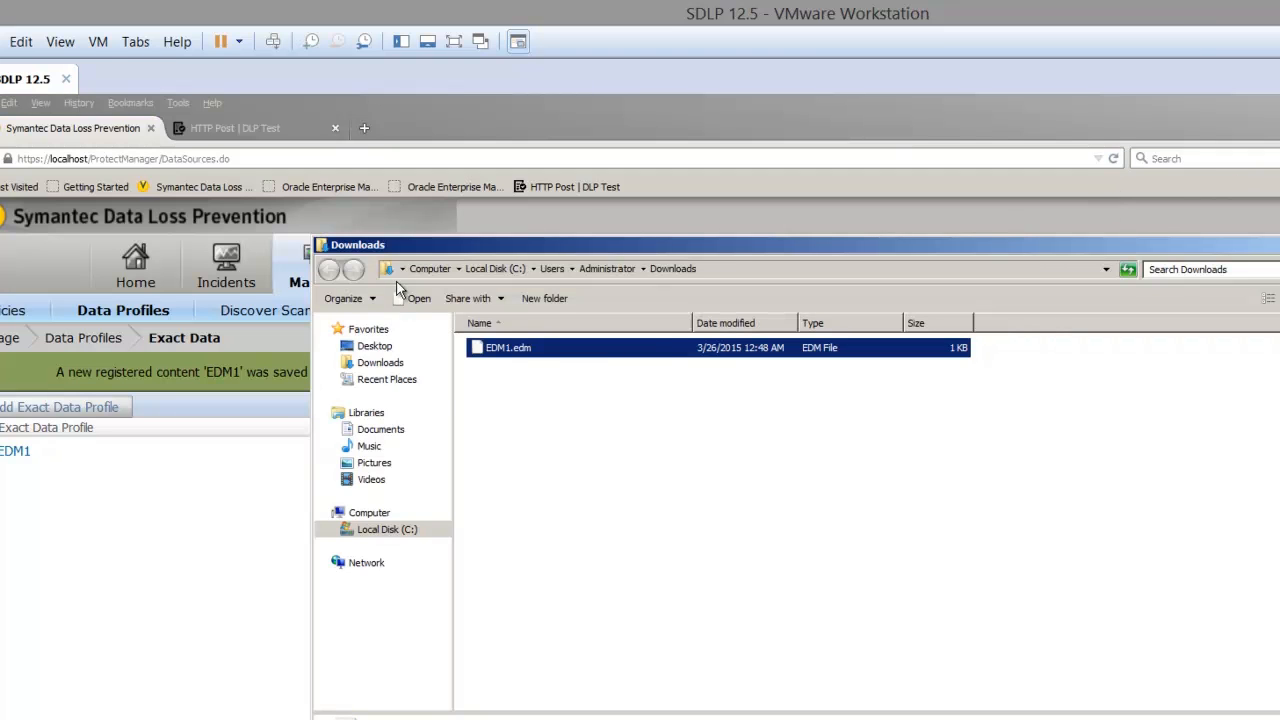
# - Move EDM1.edm from the Downloads folder into the C:\EDM folder
pyautogui.rightClick(514, 348)
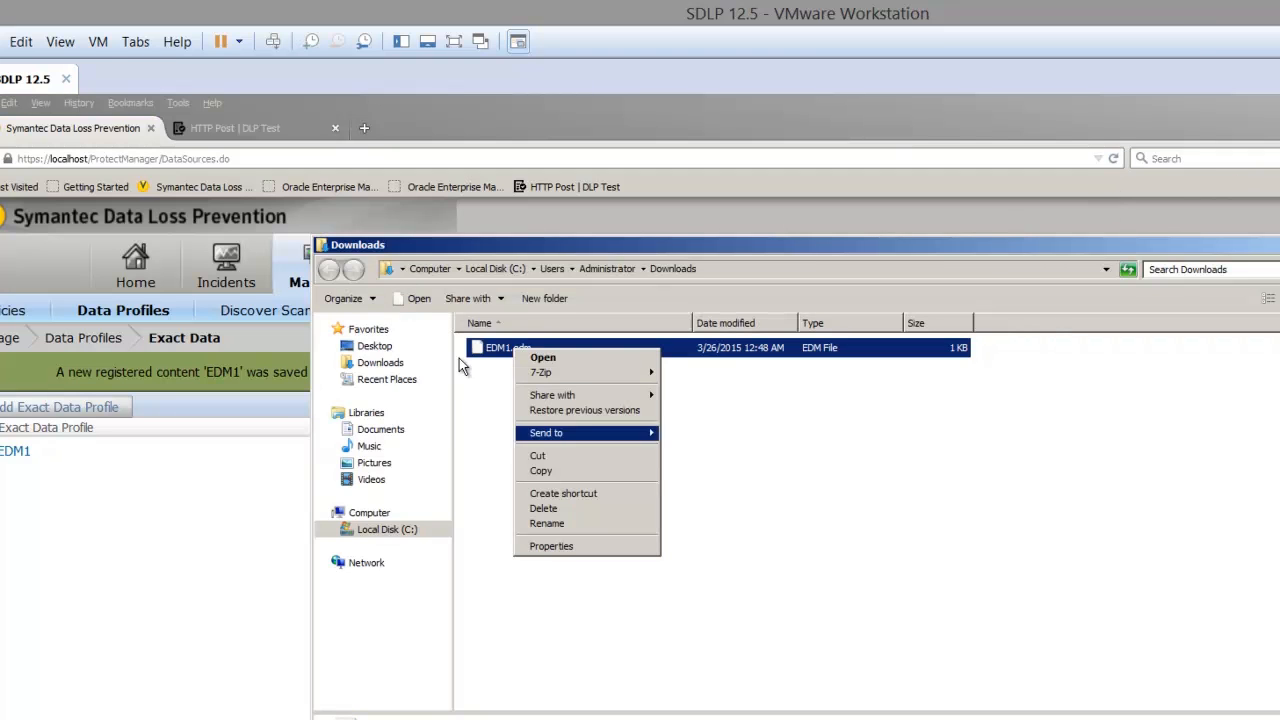
pyautogui.click(537, 455)
pyautogui.click(387, 529)
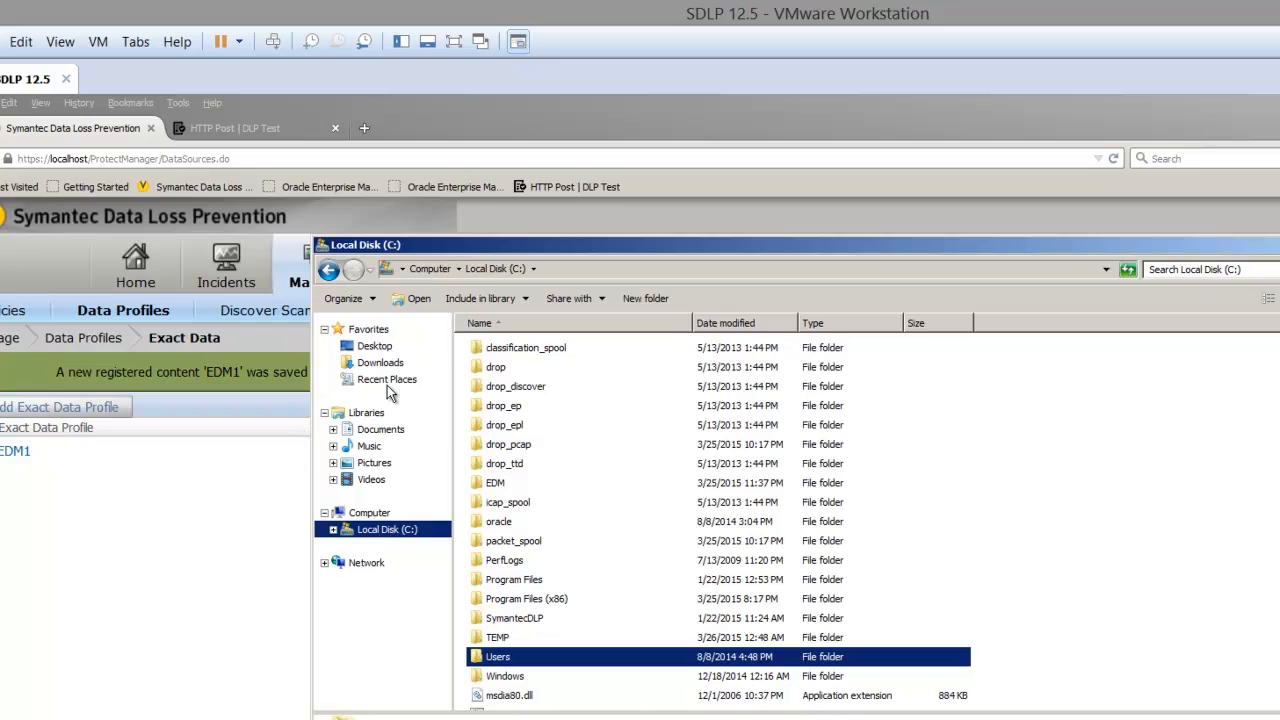
pyautogui.doubleClick(495, 482)
pyautogui.rightClick(522, 404)
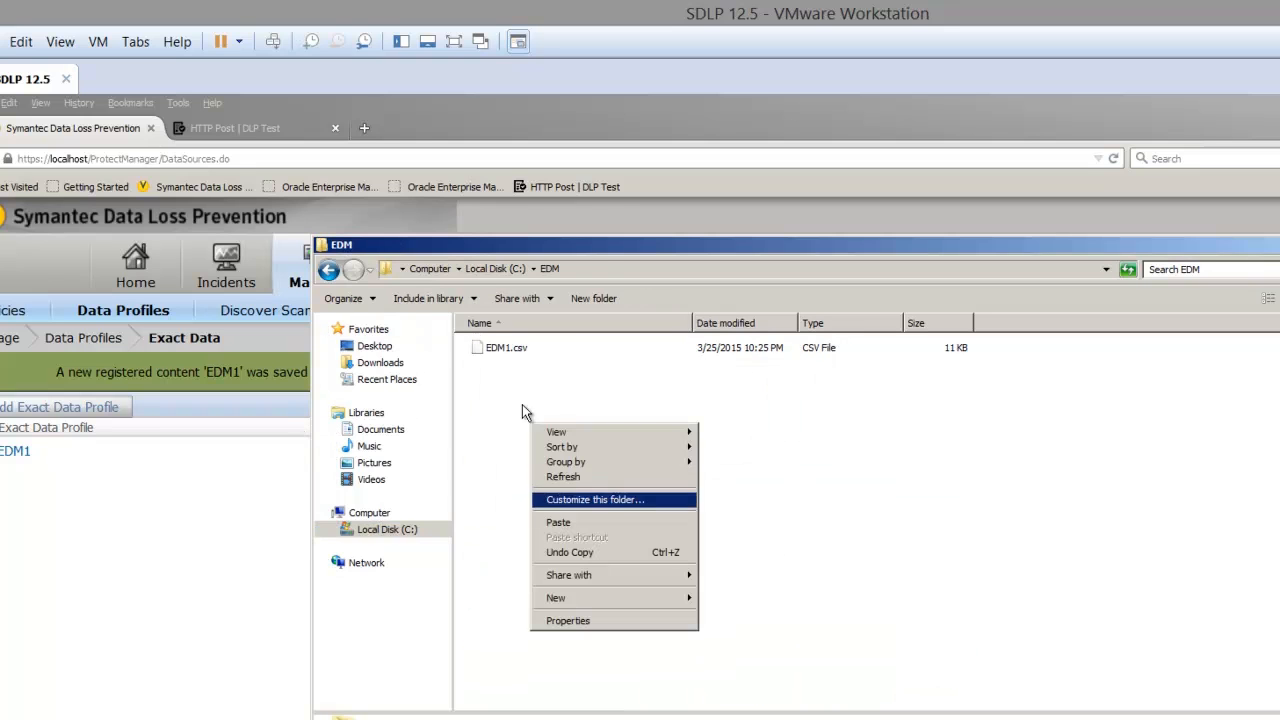
pyautogui.click(558, 522)
pyautogui.press('Up')
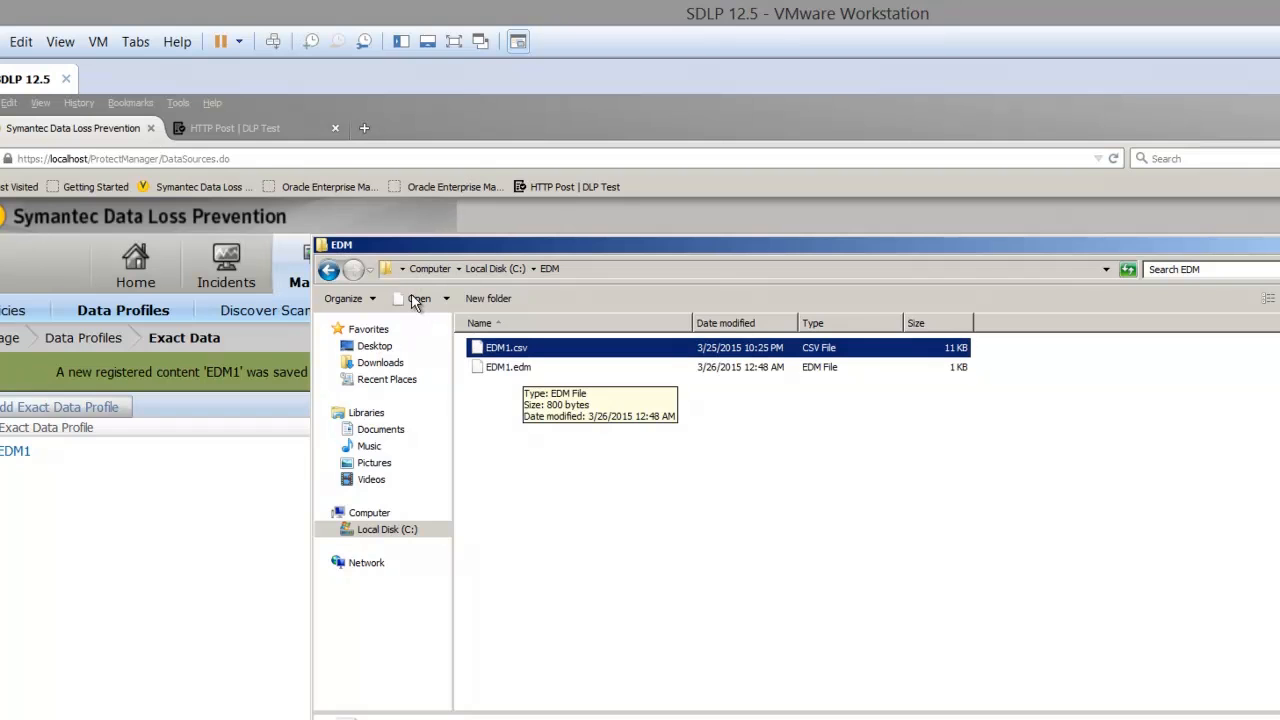
pyautogui.press('Down')
pyautogui.click(489, 410)
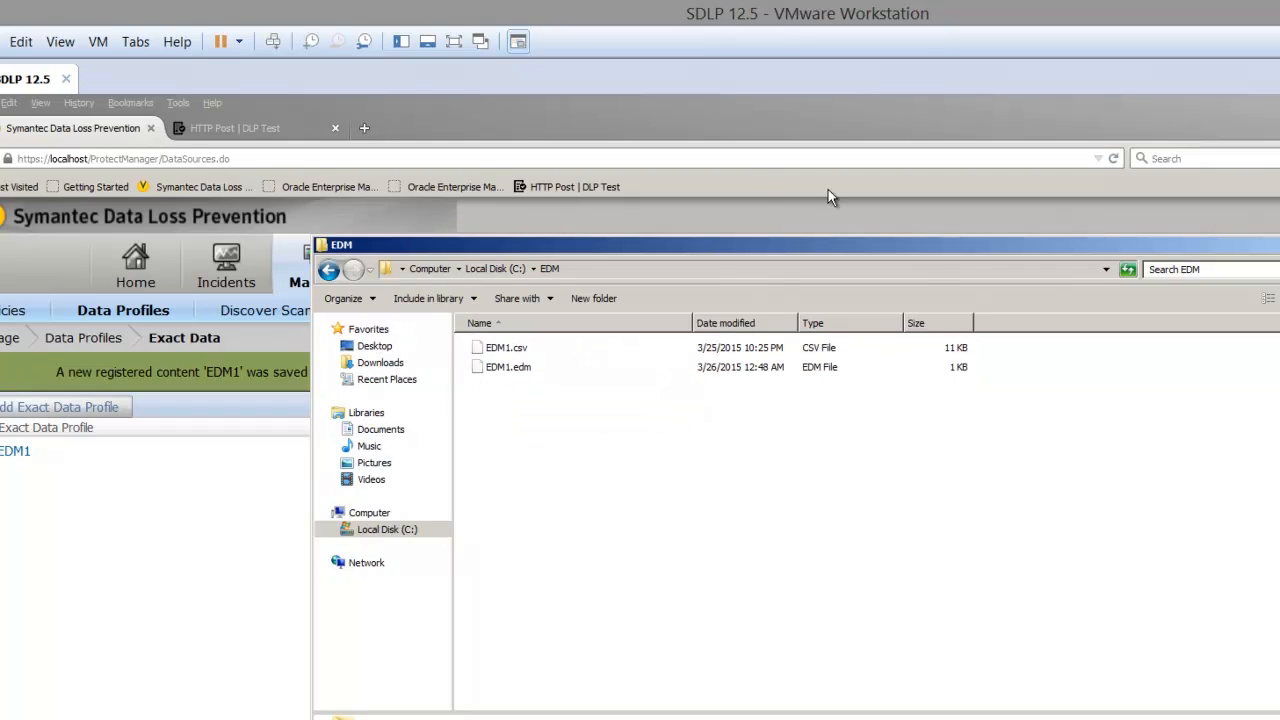
# - Open an administrator Command Prompt in front of the EDM folder window and minimize the browser
pyautogui.moveTo(652, 249); pyautogui.dragTo(745, 180)
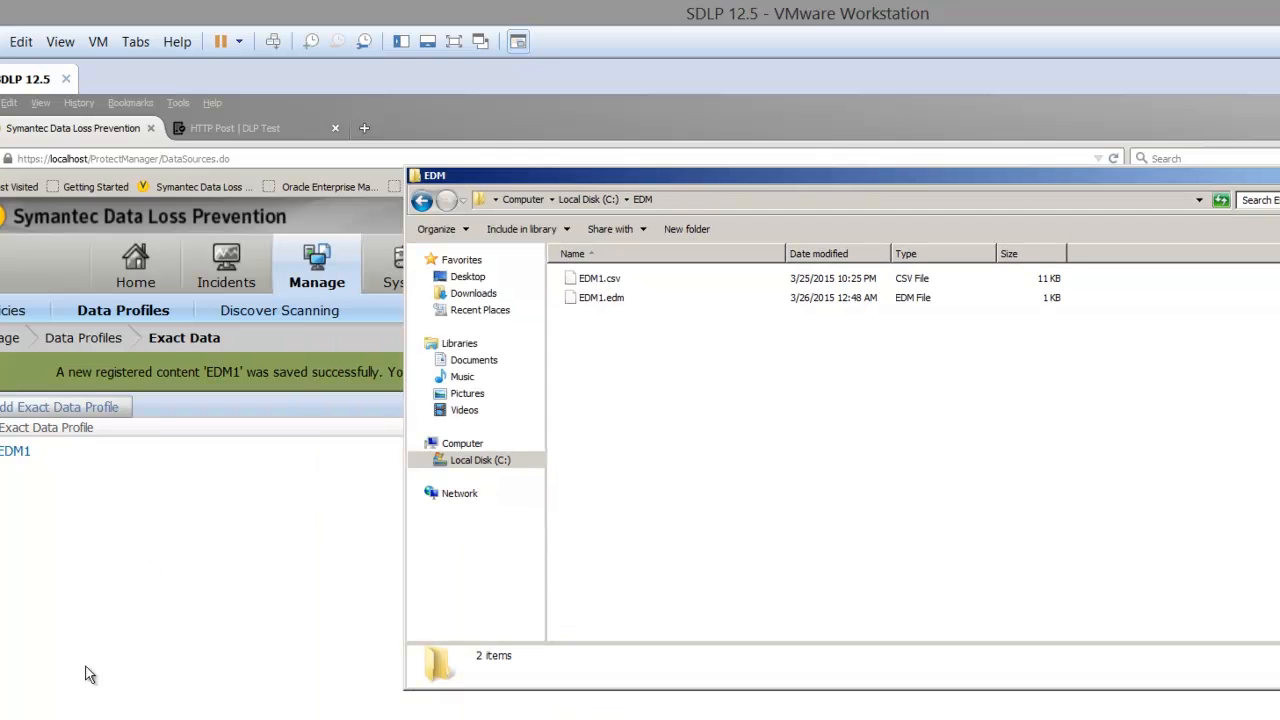
pyautogui.click(1, 697)
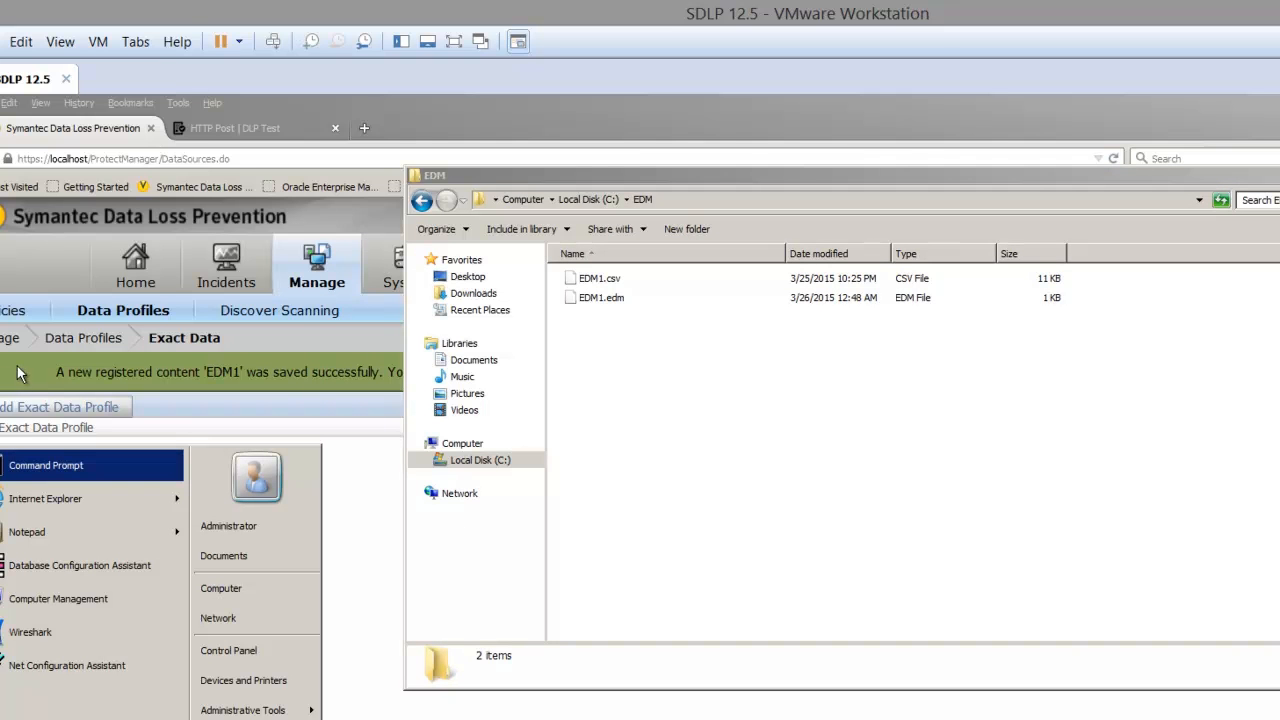
pyautogui.rightClick(62, 465)
pyautogui.click(95, 490)
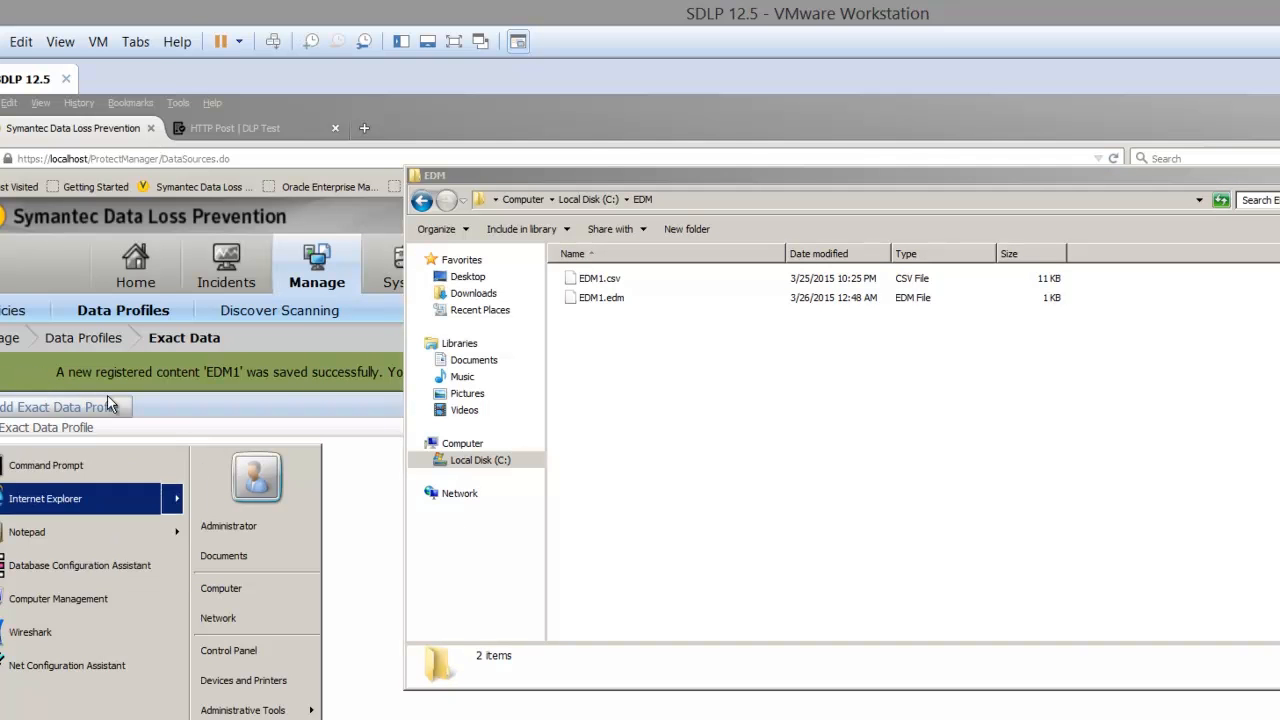
pyautogui.moveTo(240, 143); pyautogui.dragTo(836, 266)
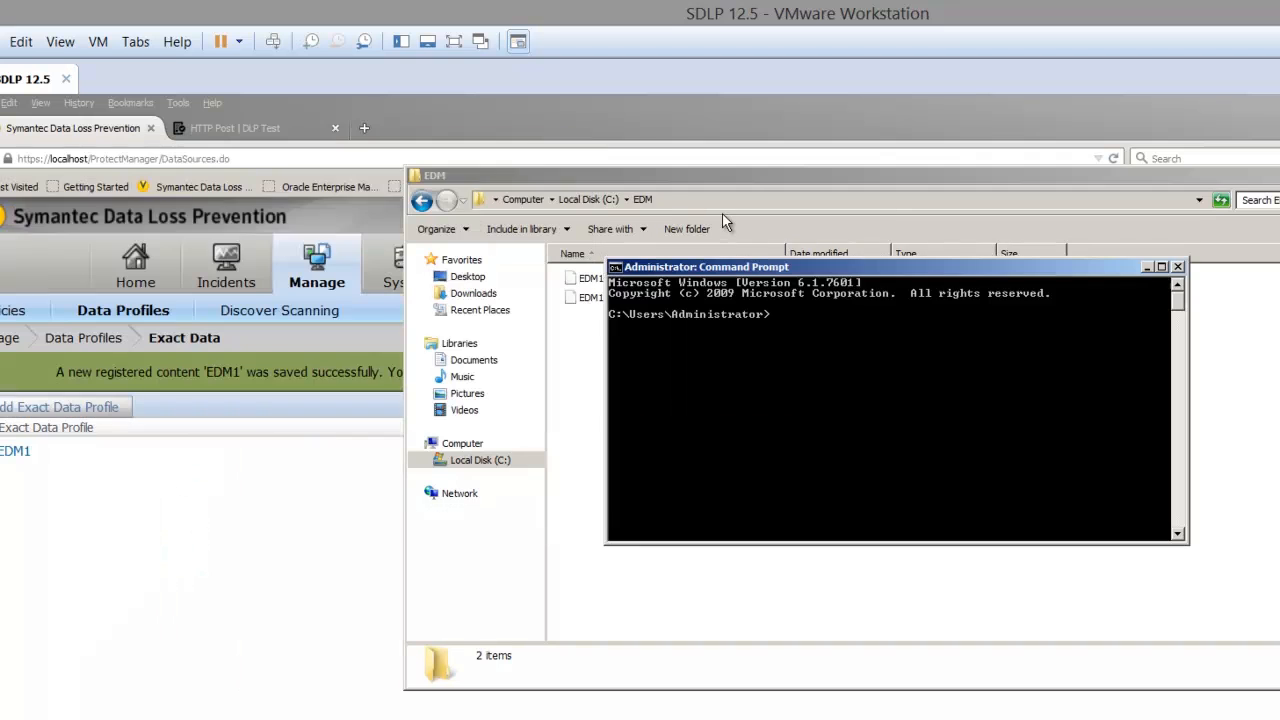
pyautogui.click(1278, 102)
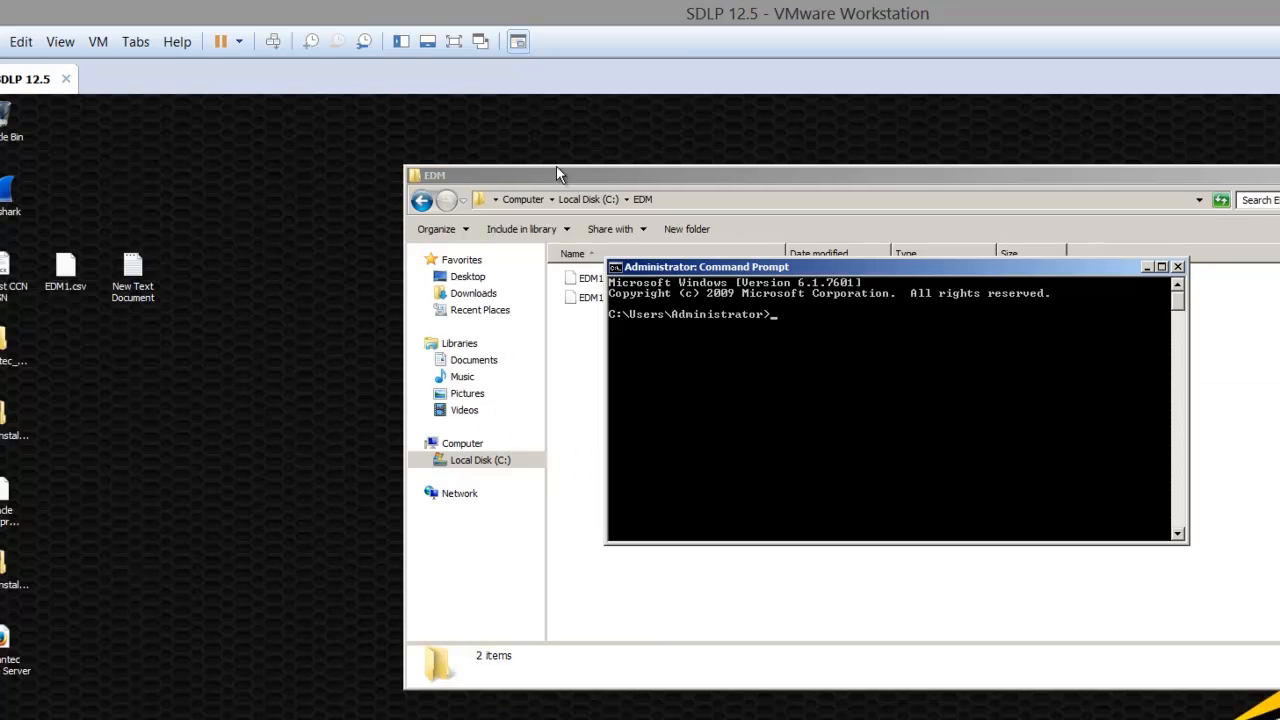
pyautogui.click(155, 360)
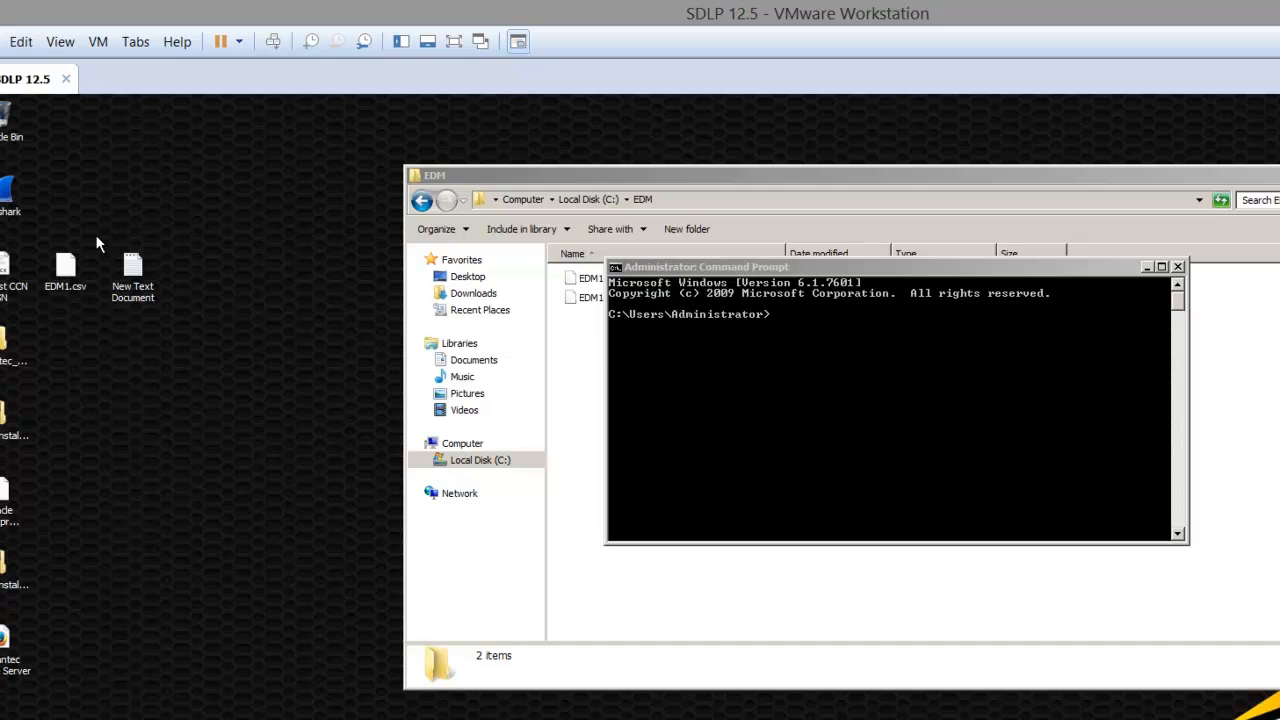
# - Change the Command Prompt's working directory to C:\SymantecDLP\Protect\bin
pyautogui.click(671, 311)
pyautogui.write('cd\\')
pyautogui.press('Return')
pyautogui.write('cd SymantecDLP')
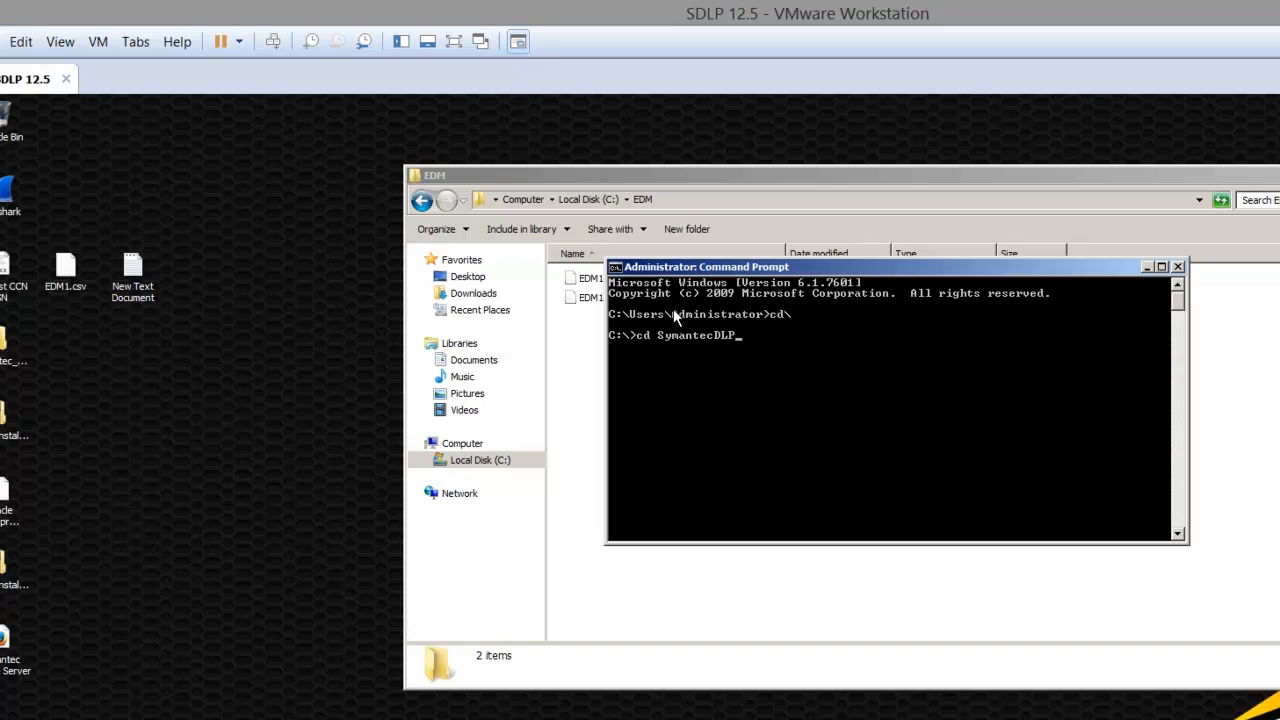
pyautogui.write('\\Protect\\bin')
pyautogui.press('Return')
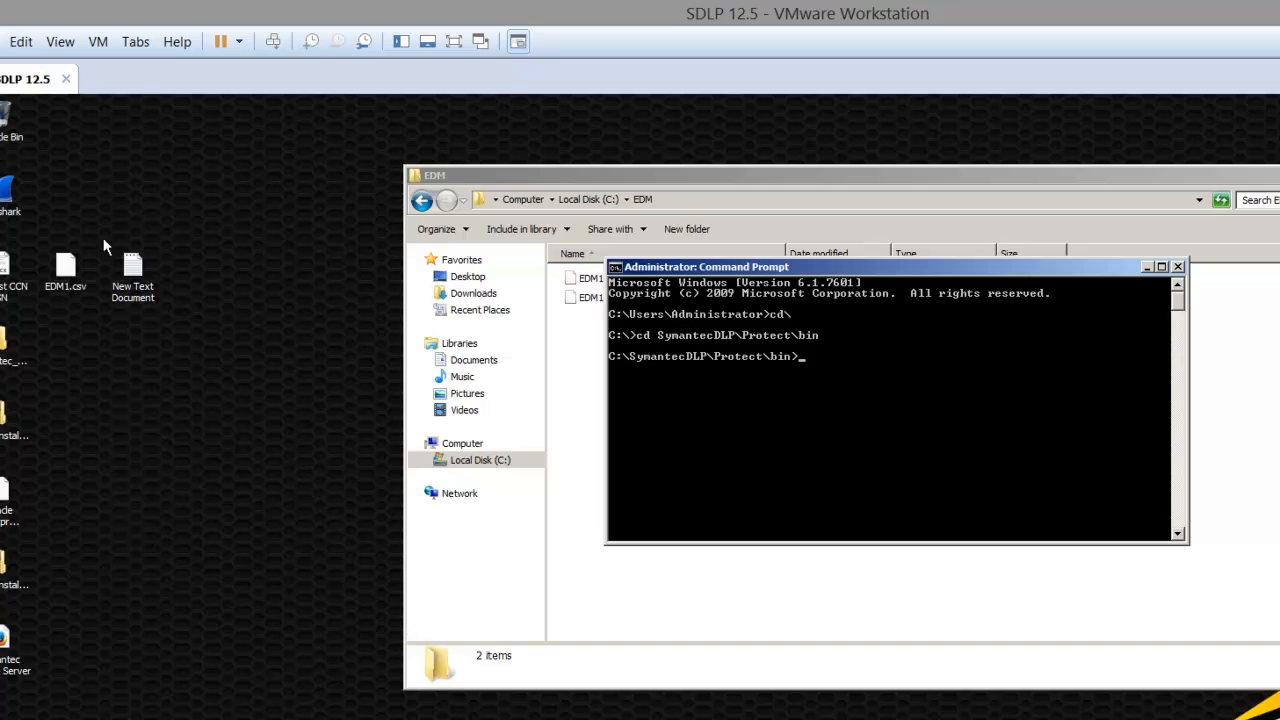
# - Open New Text Document from the desktop and copy its command from RemoteEDMIndexer.exe through -verbose
pyautogui.doubleClick(132, 270)
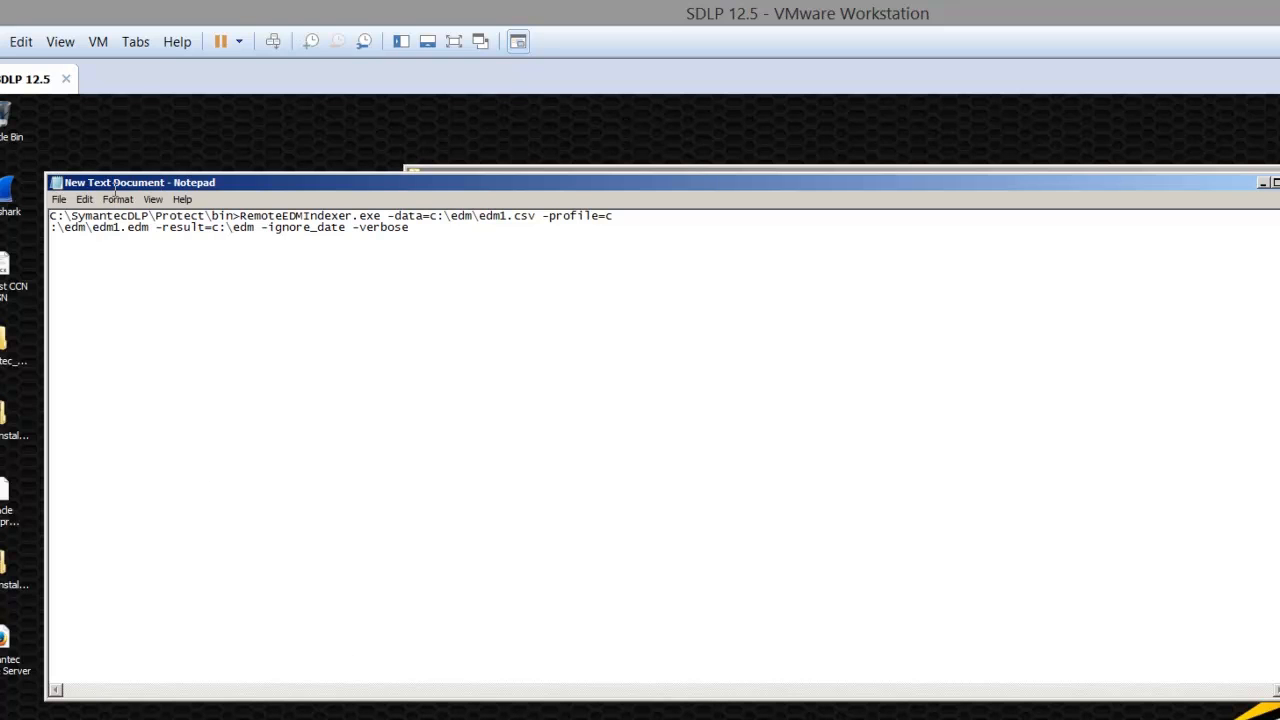
pyautogui.moveTo(518, 157); pyautogui.dragTo(593, 328)
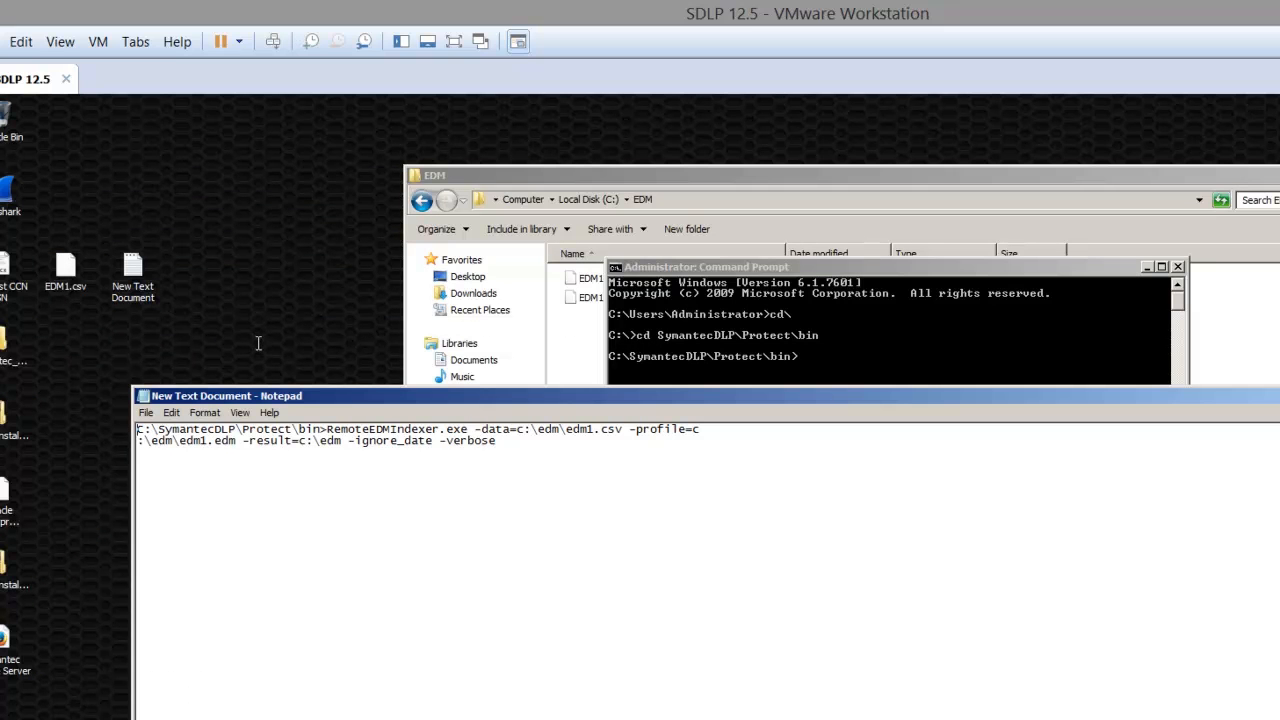
pyautogui.moveTo(314, 344); pyautogui.dragTo(559, 351)
pyautogui.rightClick(408, 346)
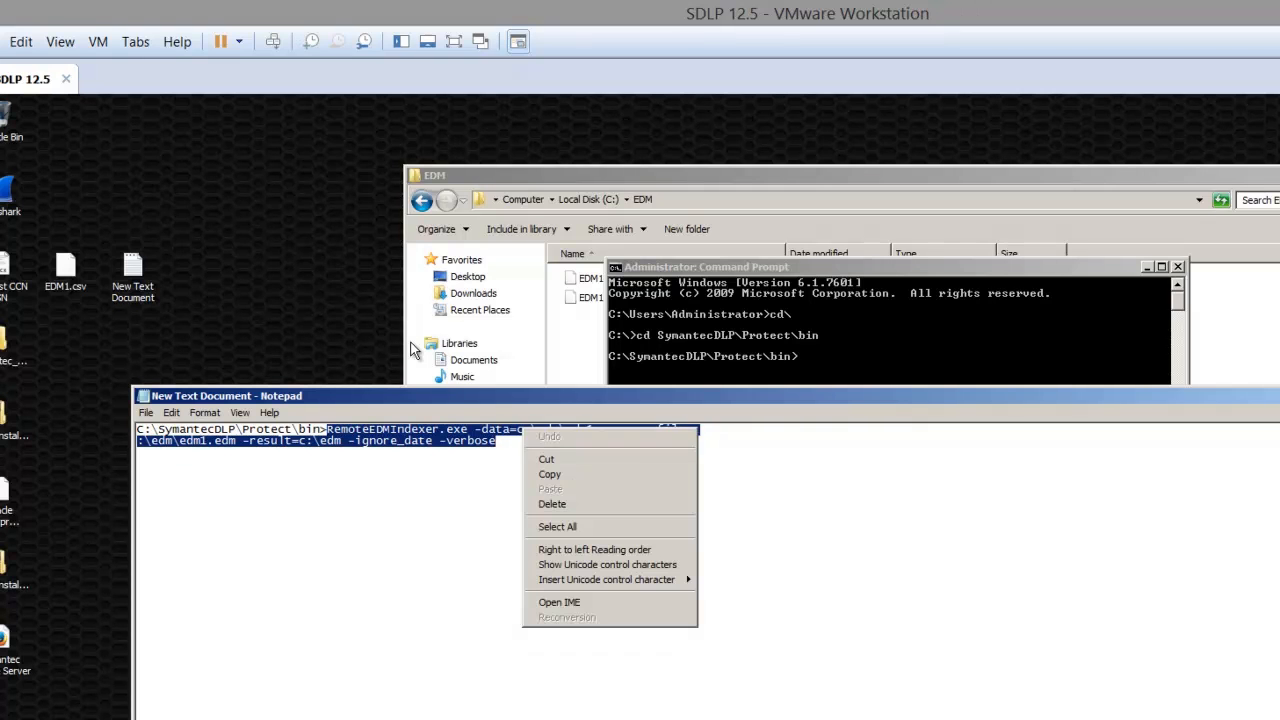
pyautogui.click(470, 378)
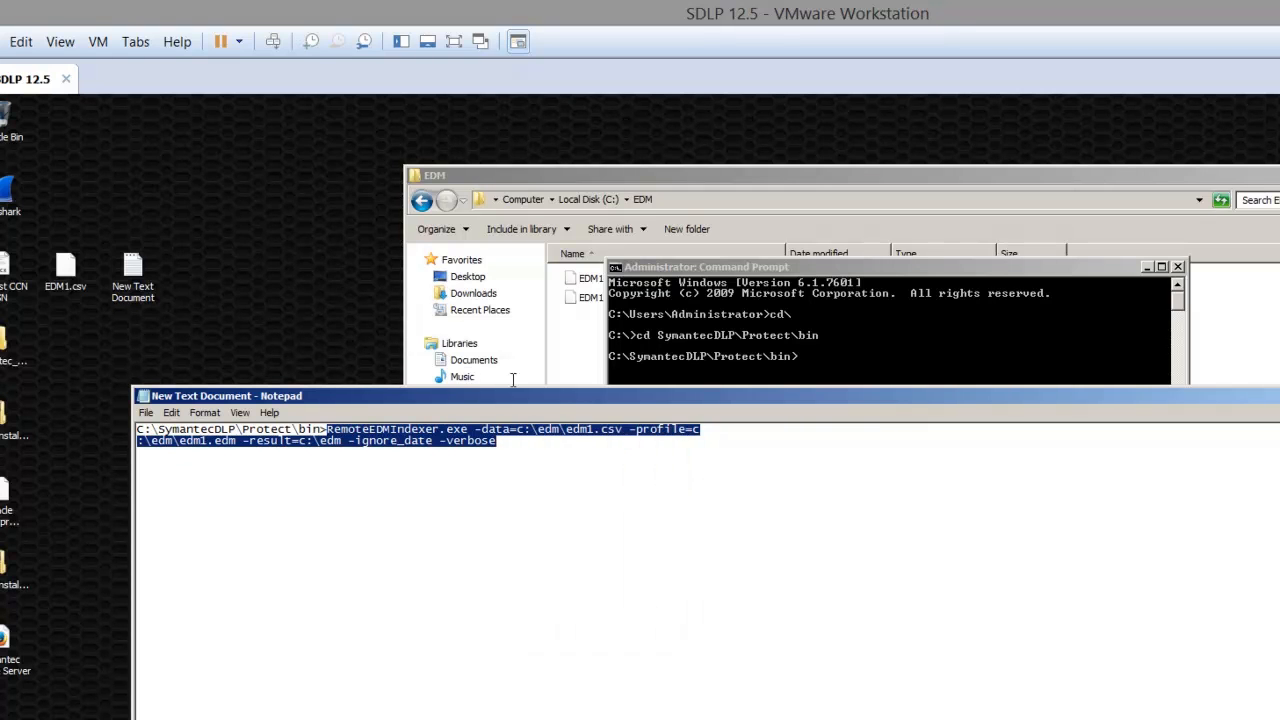
# - Try to run the copied two-line RemoteEDMIndexer.exe command in the Command Prompt
pyautogui.click(1076, 321)
pyautogui.rightClick(992, 268)
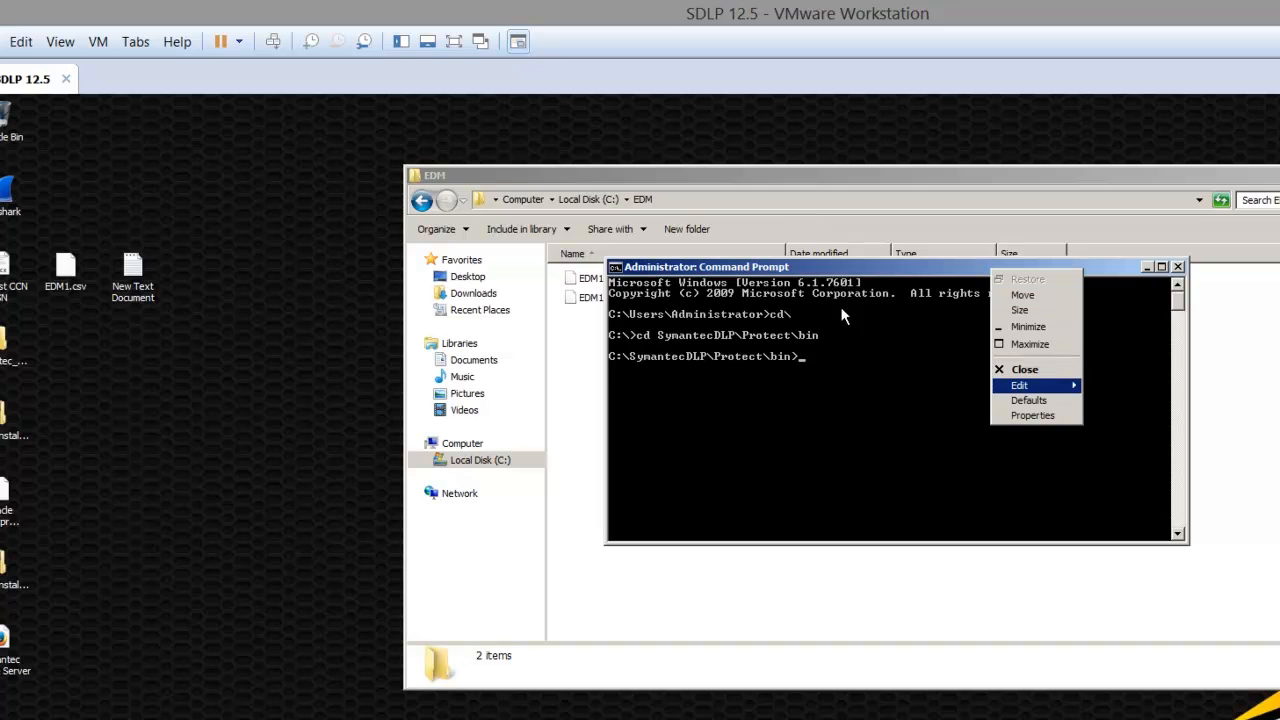
pyautogui.press('Right')
pyautogui.press('Down')
pyautogui.press('Down')
pyautogui.press('Return')
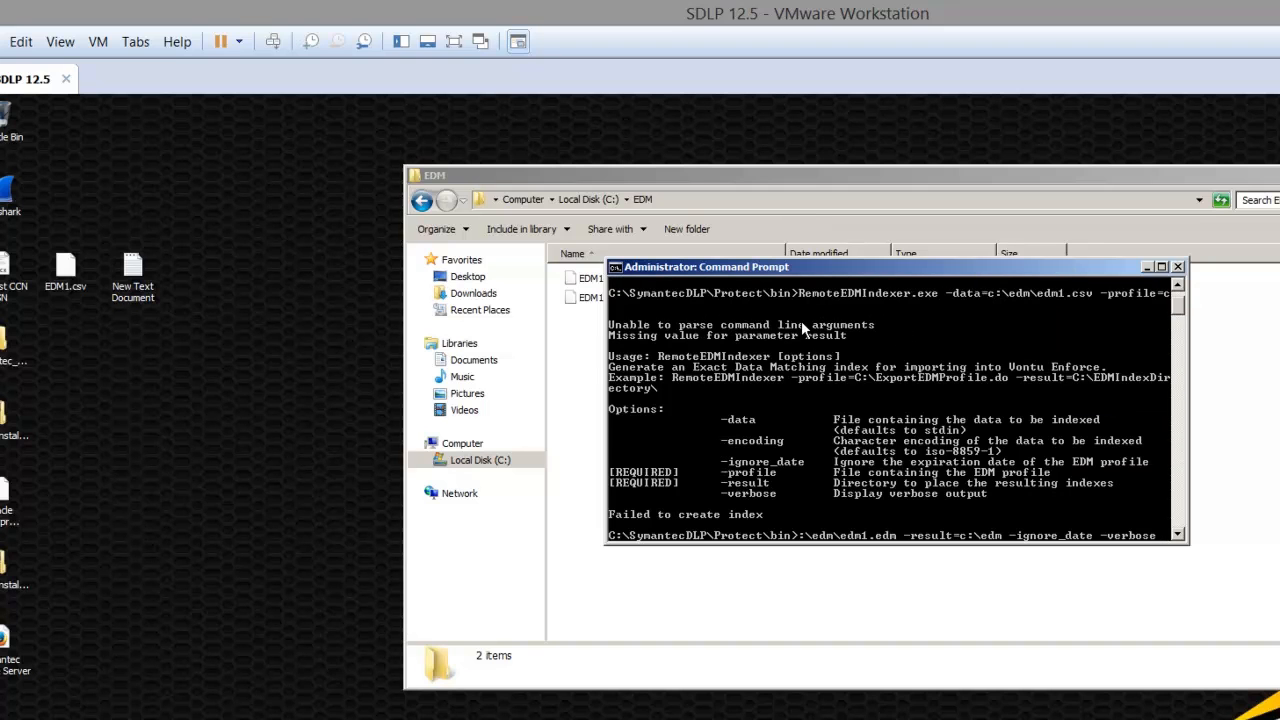
# - Discard the leftover command fragment at the prompt and clear the console with cls
pyautogui.scroll(-4, 765, 318)
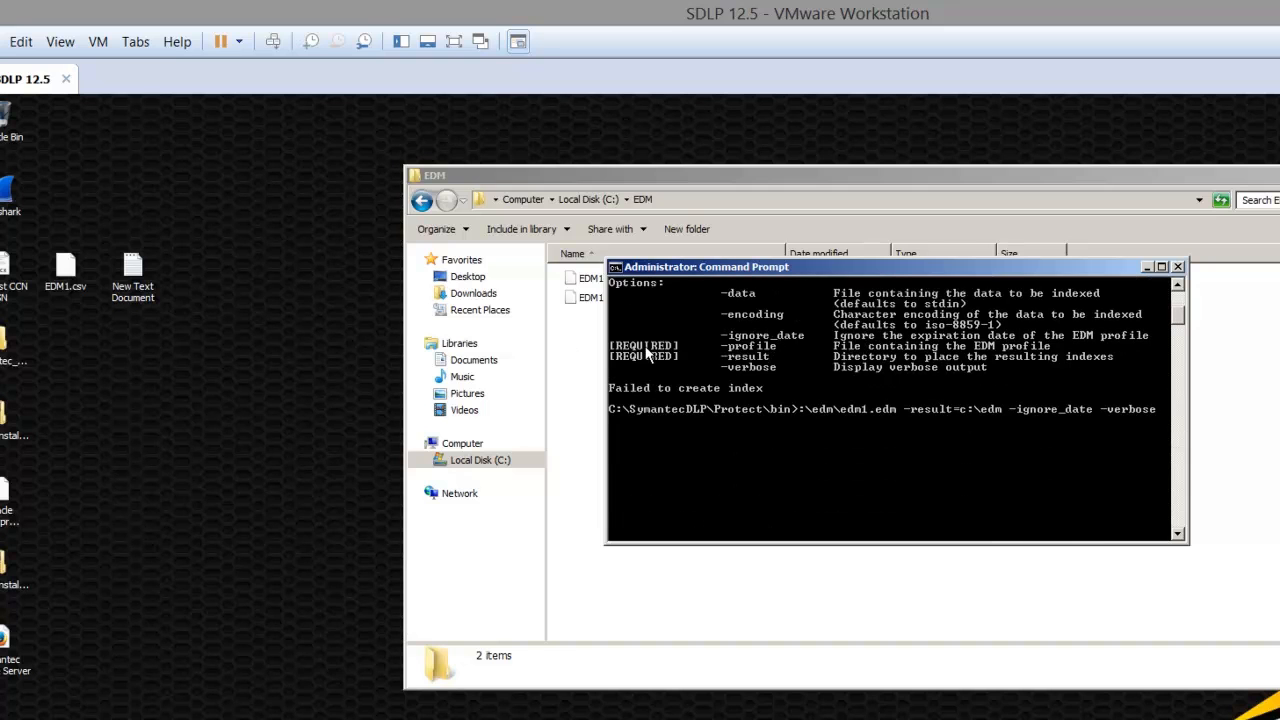
pyautogui.scroll(-3, 608, 355)
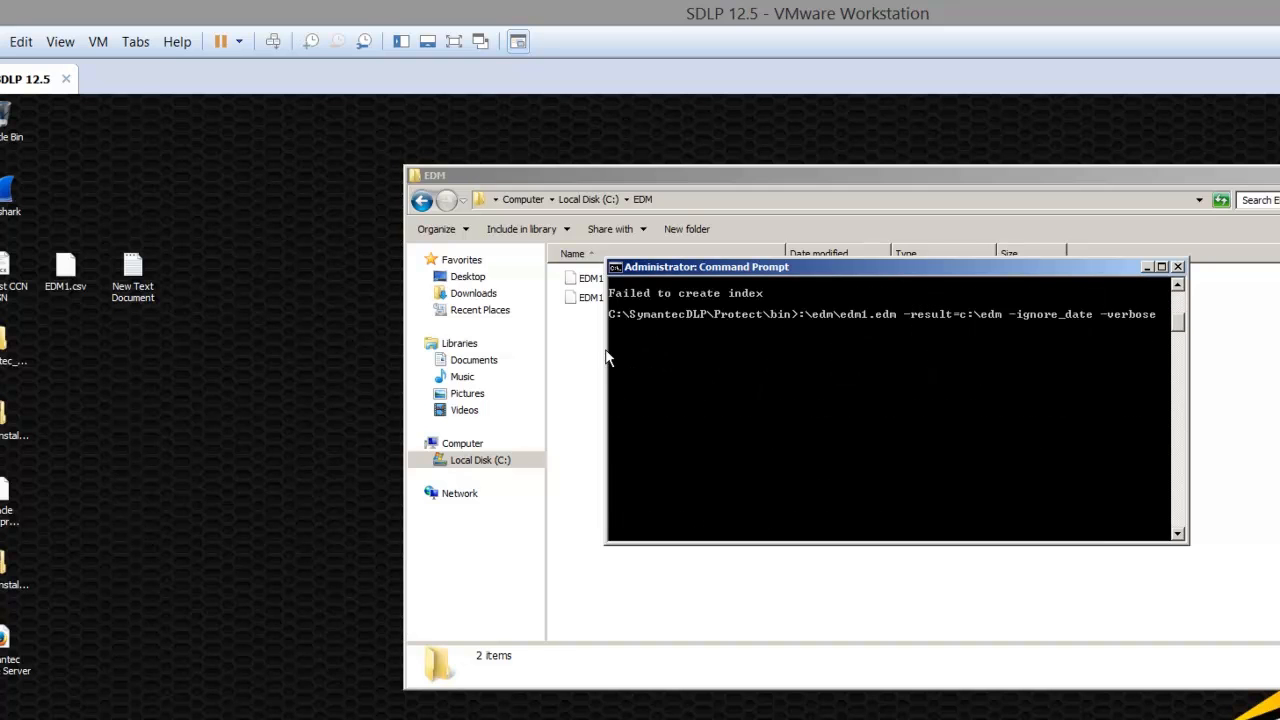
pyautogui.scroll(2, 613, 349)
pyautogui.write('ls')
pyautogui.hotkey('ctrl', 'c')
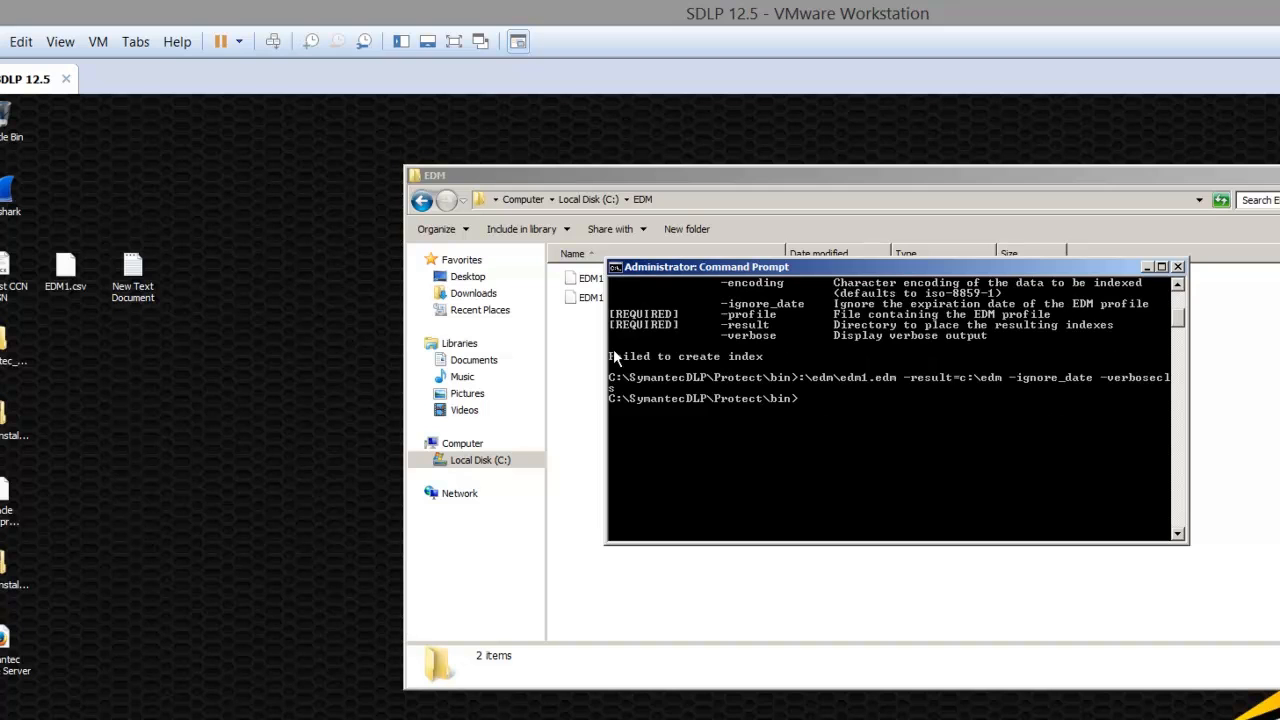
pyautogui.write('cls')
pyautogui.press('Return')
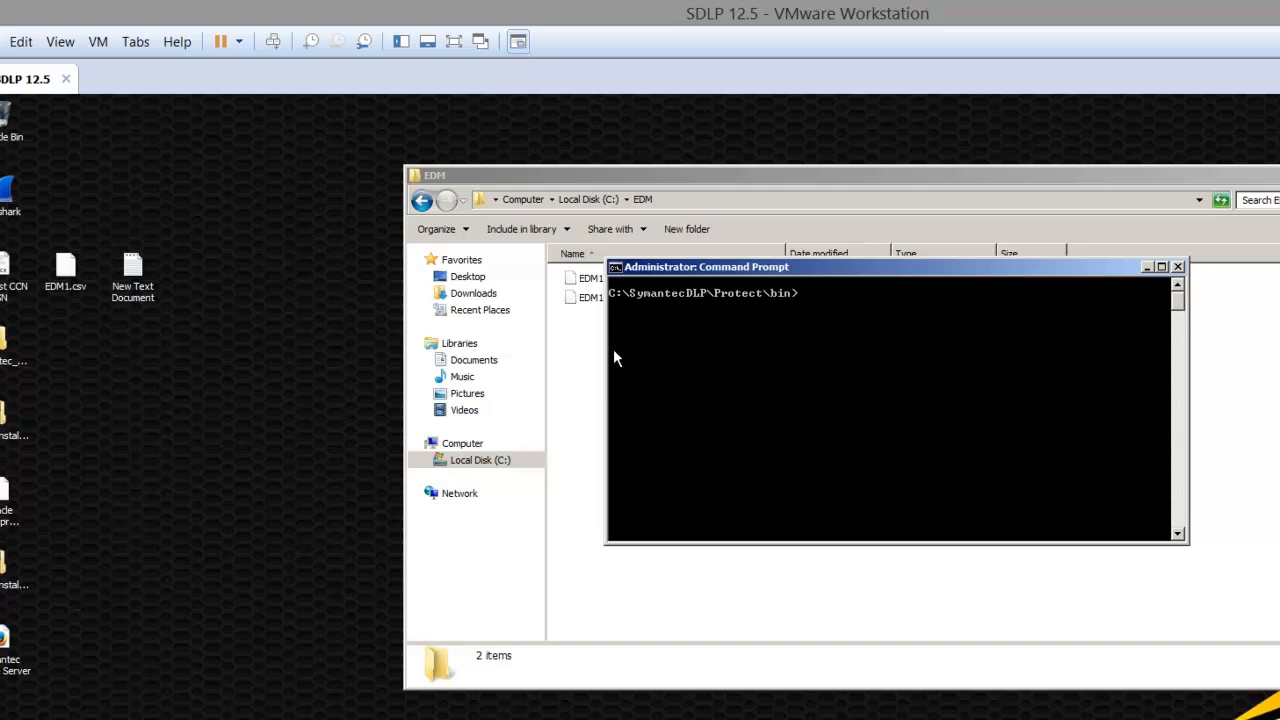
# - Enter the beginning of the indexer command, RemoteEDMIndexer.exe -da, at the prompt
pyautogui.write('Re')
pyautogui.press('Tab')
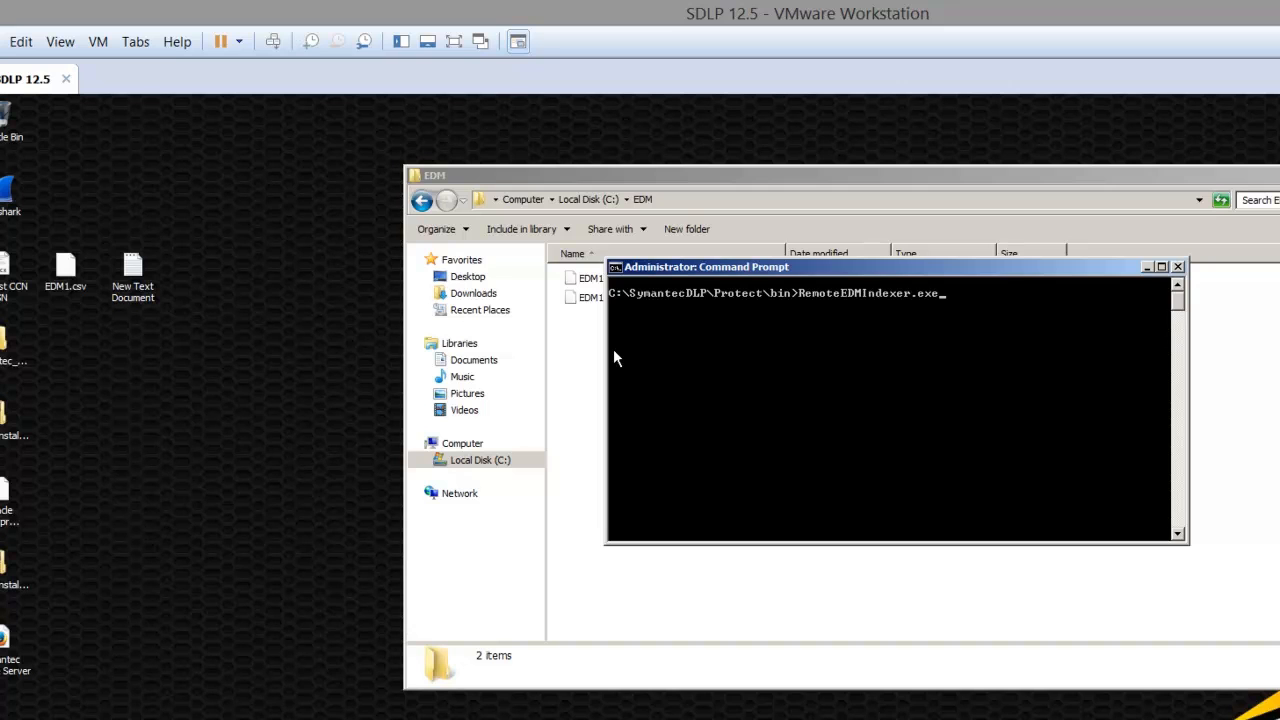
pyautogui.write('-da')
# - Join the two lines of the RemoteEDMIndexer command in the Notepad document into a single line
pyautogui.hotkey('alt', 'Tab')
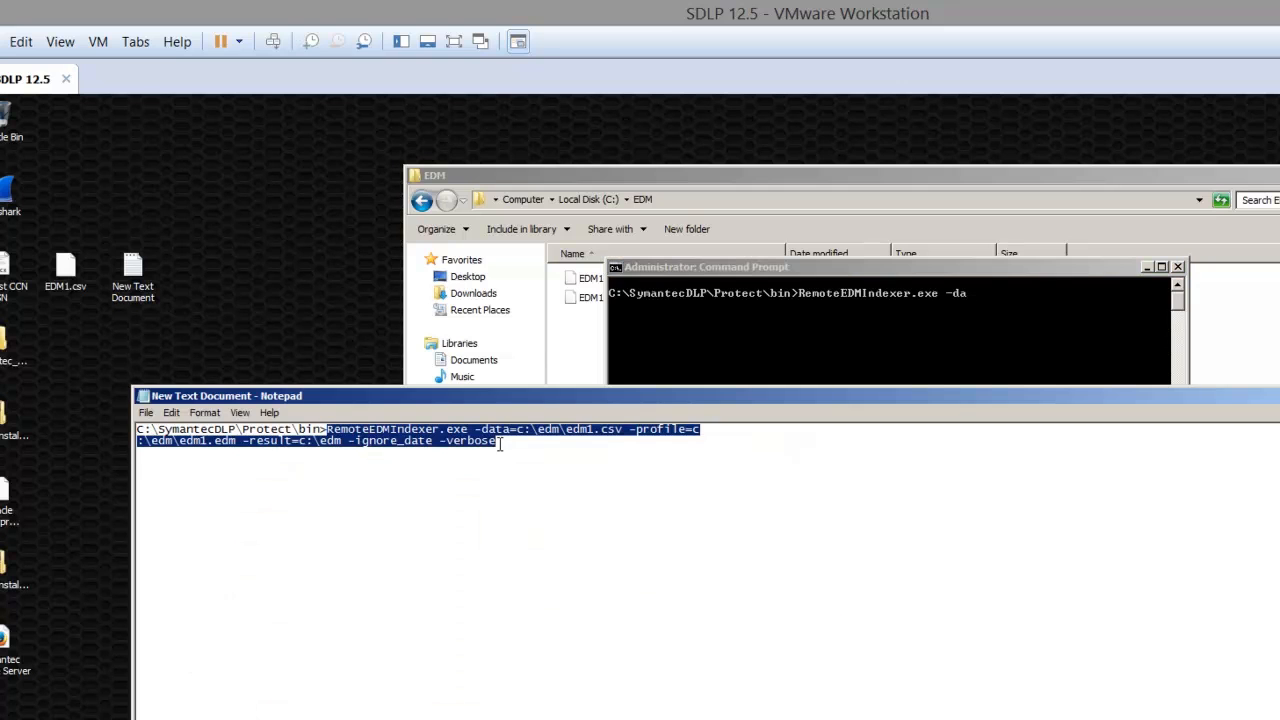
pyautogui.press('Right')
pyautogui.press('Home')
pyautogui.press('BackSpace')
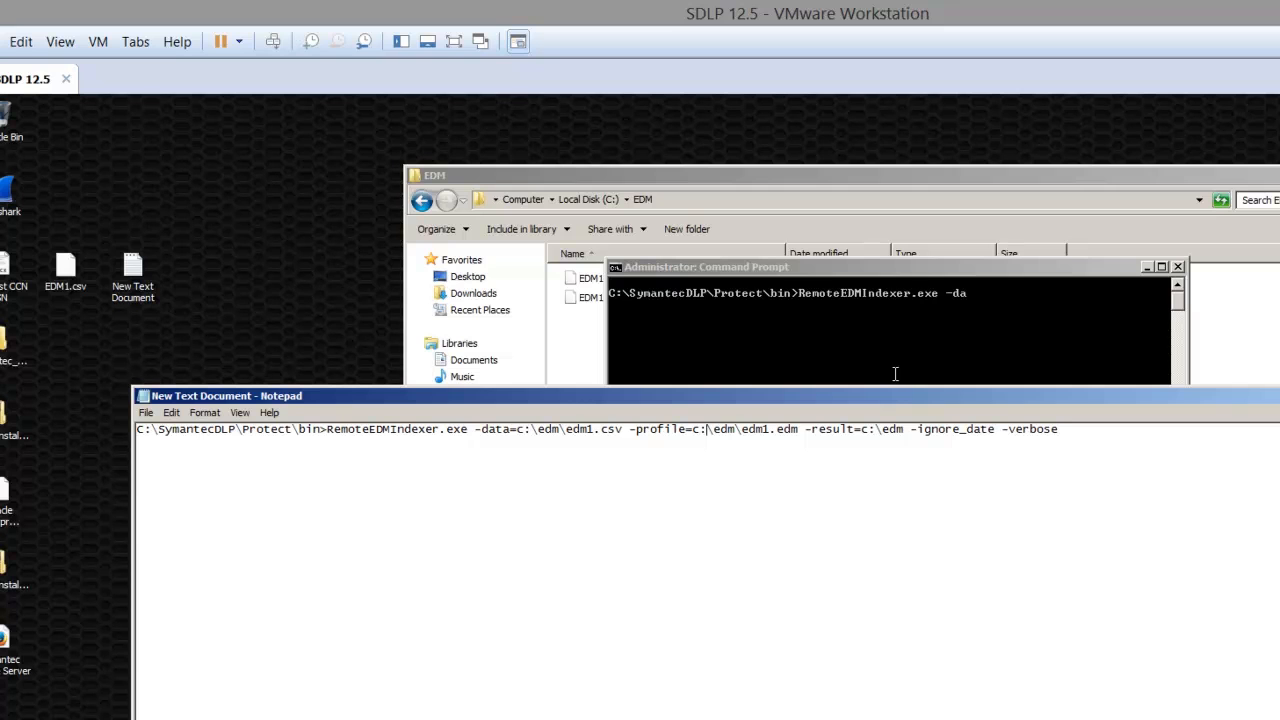
# - Complete the indexer command at the prompt with the arguments copied from Notepad: -data=c:\edm\edm1.csv -profile=c:\edm\edm1.edm -result=c:\edm -ignore_date -verbose
pyautogui.moveTo(851, 343); pyautogui.dragTo(375, 340)
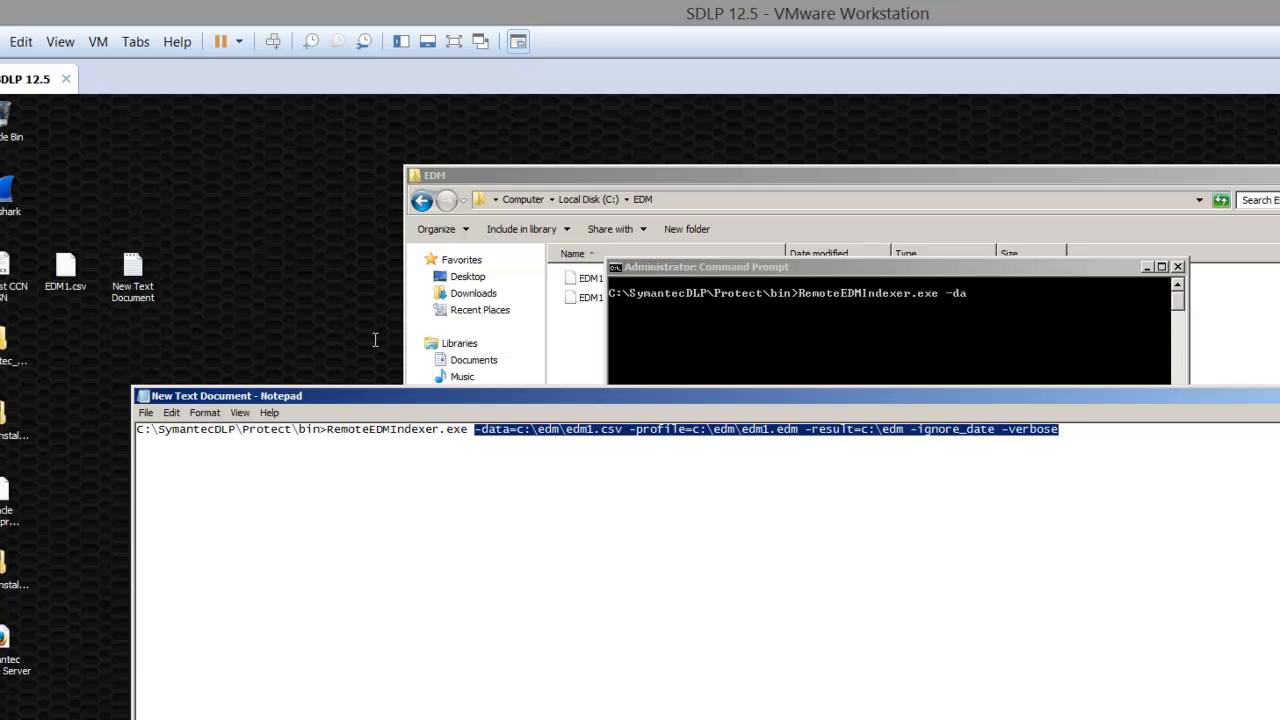
pyautogui.rightClick(421, 342)
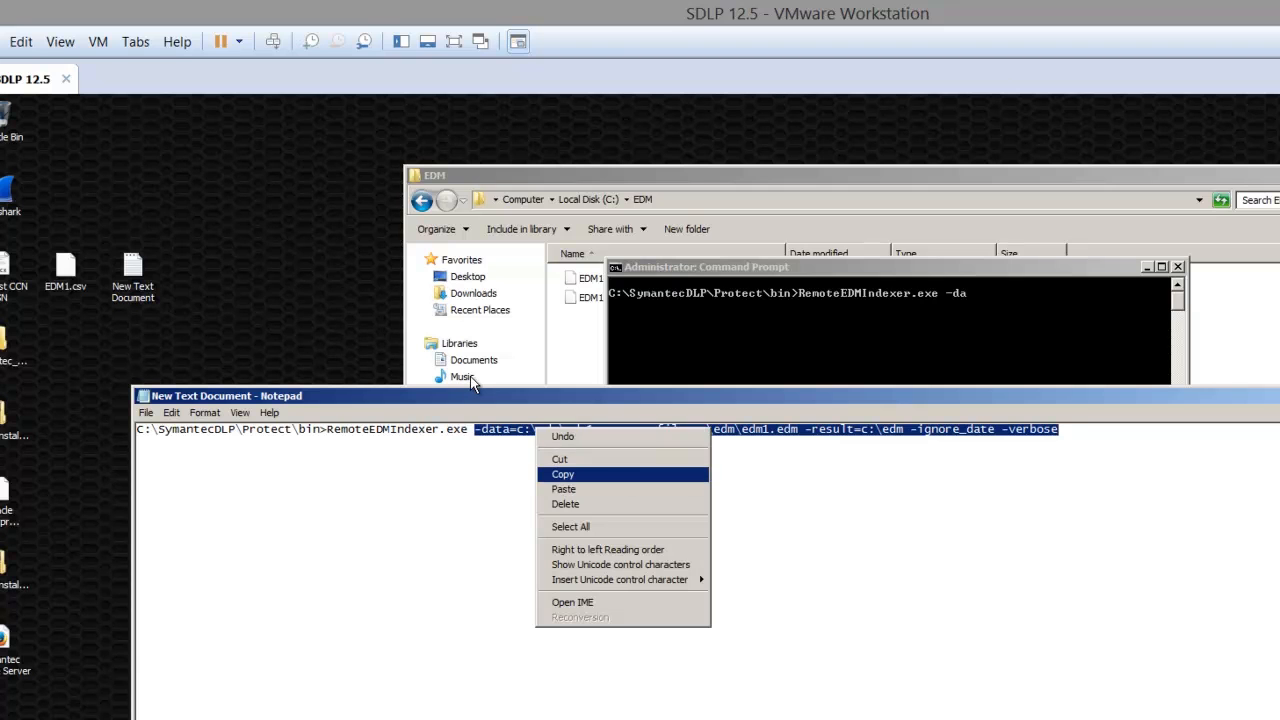
pyautogui.click(588, 474)
pyautogui.click(1073, 327)
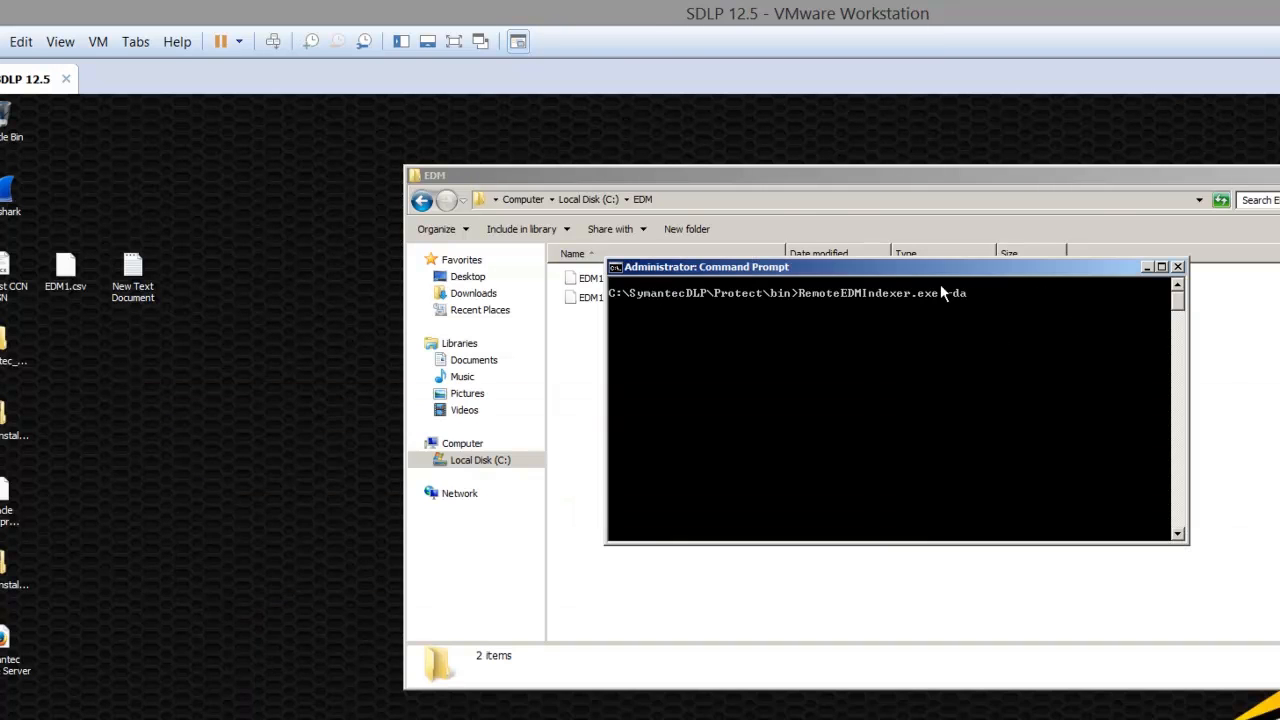
pyautogui.press('BackSpace')
pyautogui.press('BackSpace')
pyautogui.rightClick(995, 268)
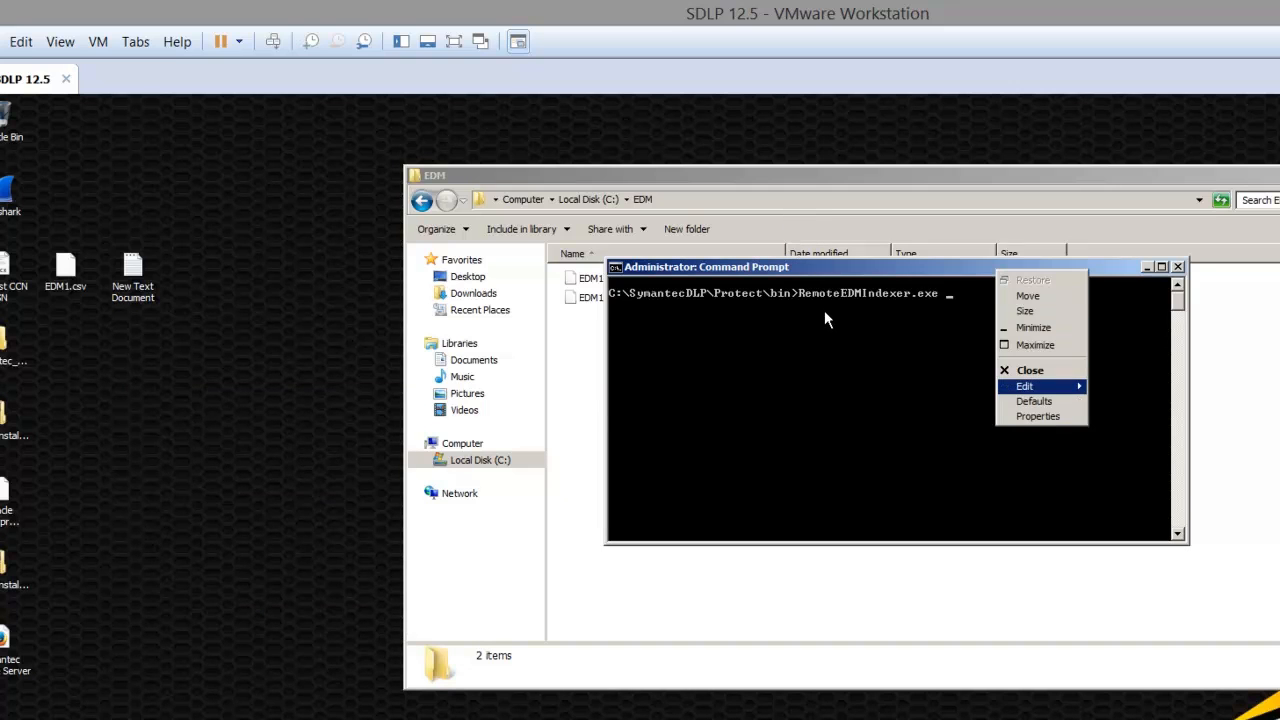
pyautogui.moveTo(1030, 386)
pyautogui.press('Return')
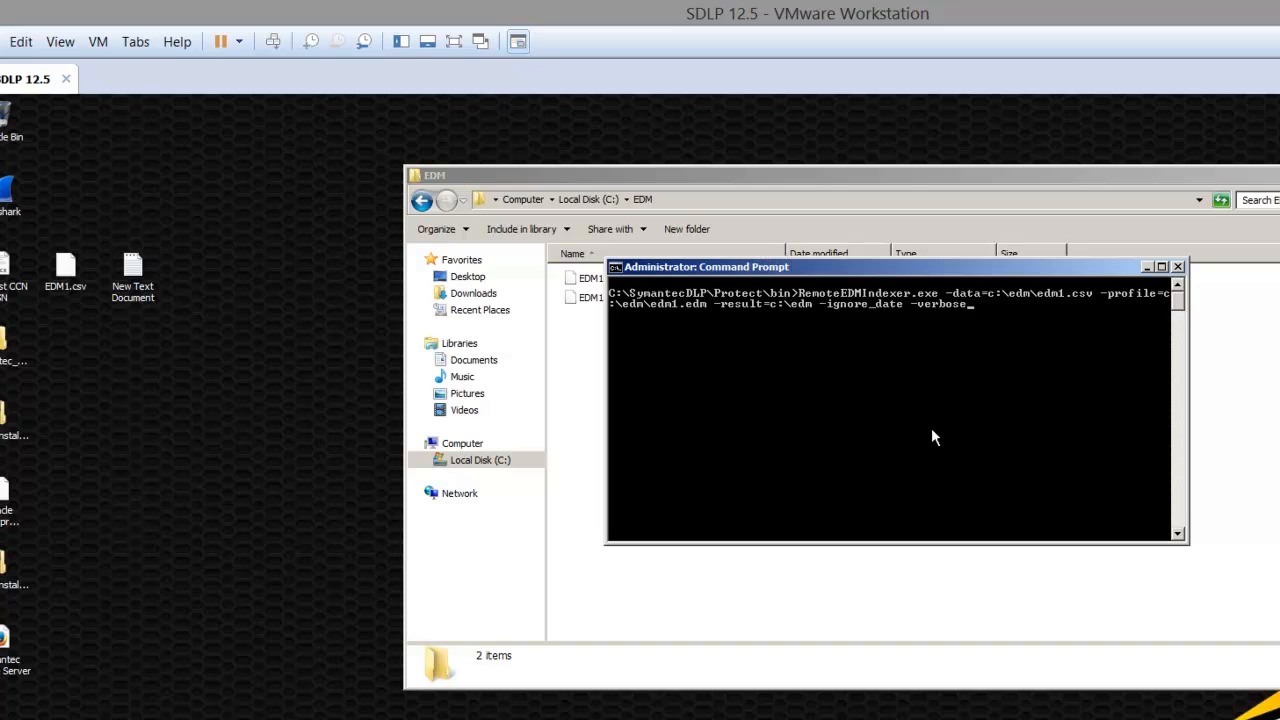
# - Enlarge and reposition the console window, and run the completed RemoteEDMIndexer.exe command
pyautogui.moveTo(1187, 543); pyautogui.dragTo(1187, 660)
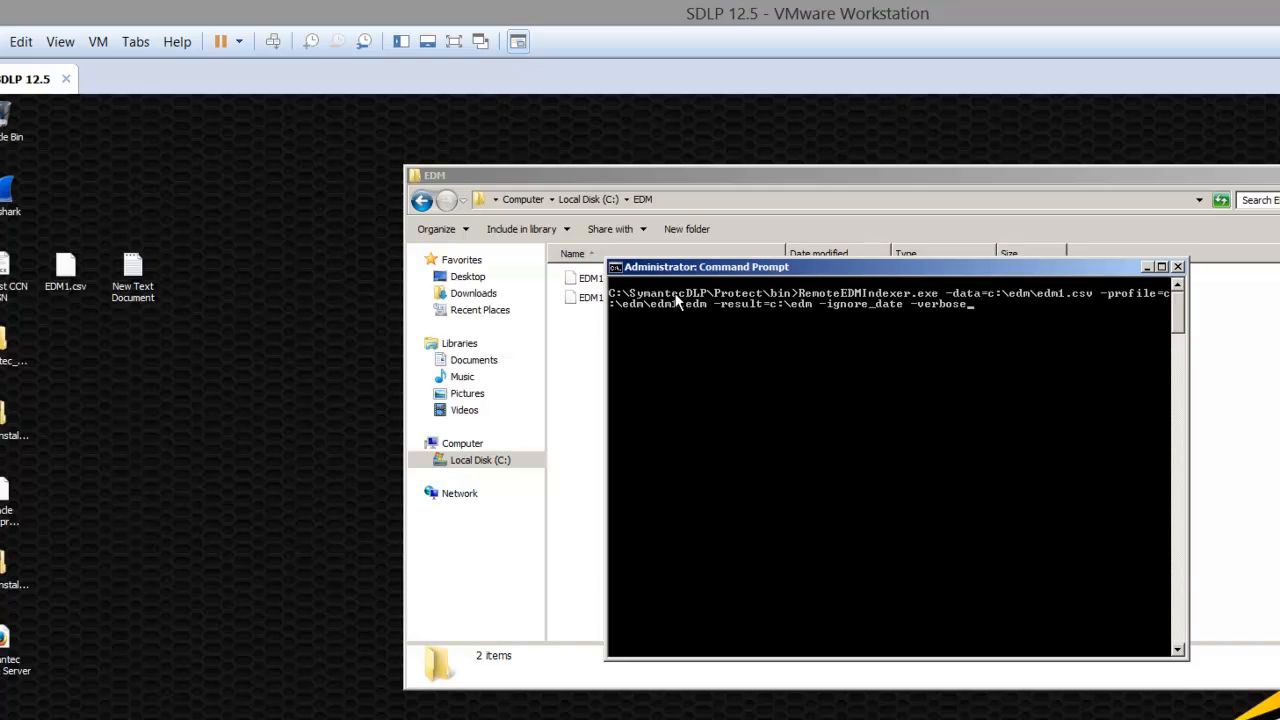
pyautogui.moveTo(700, 267); pyautogui.dragTo(562, 250)
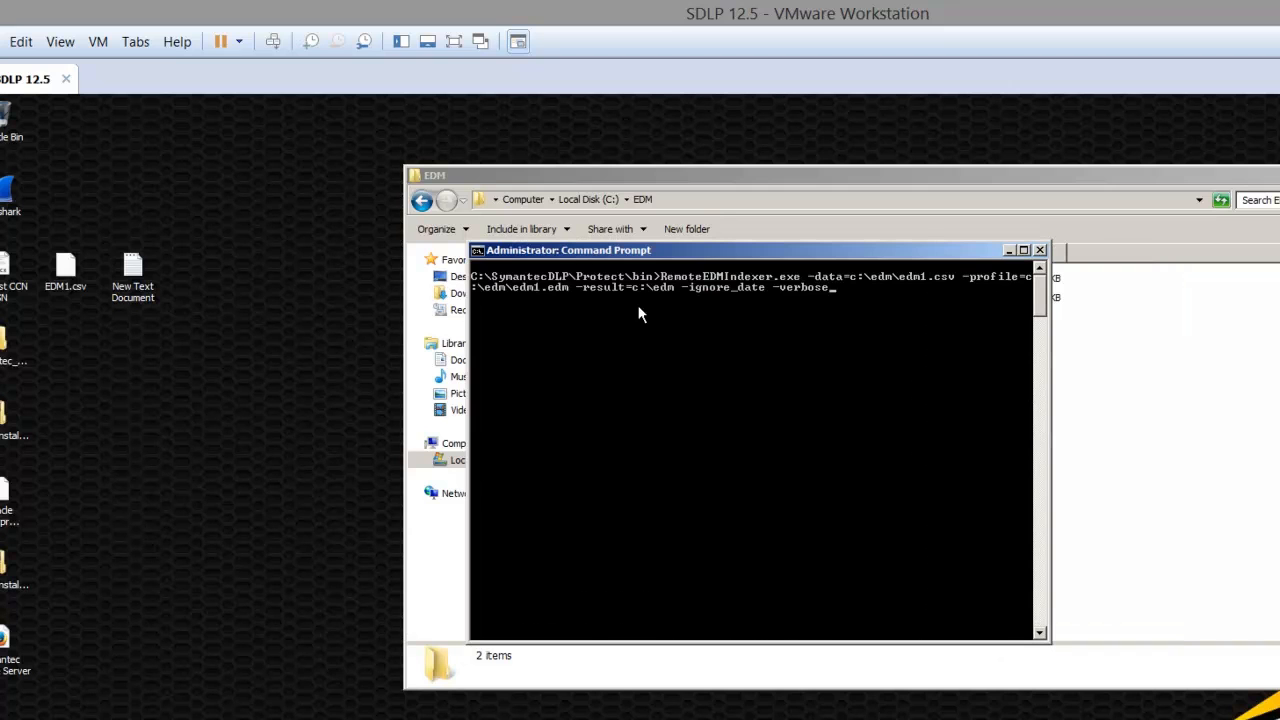
pyautogui.press('Return')
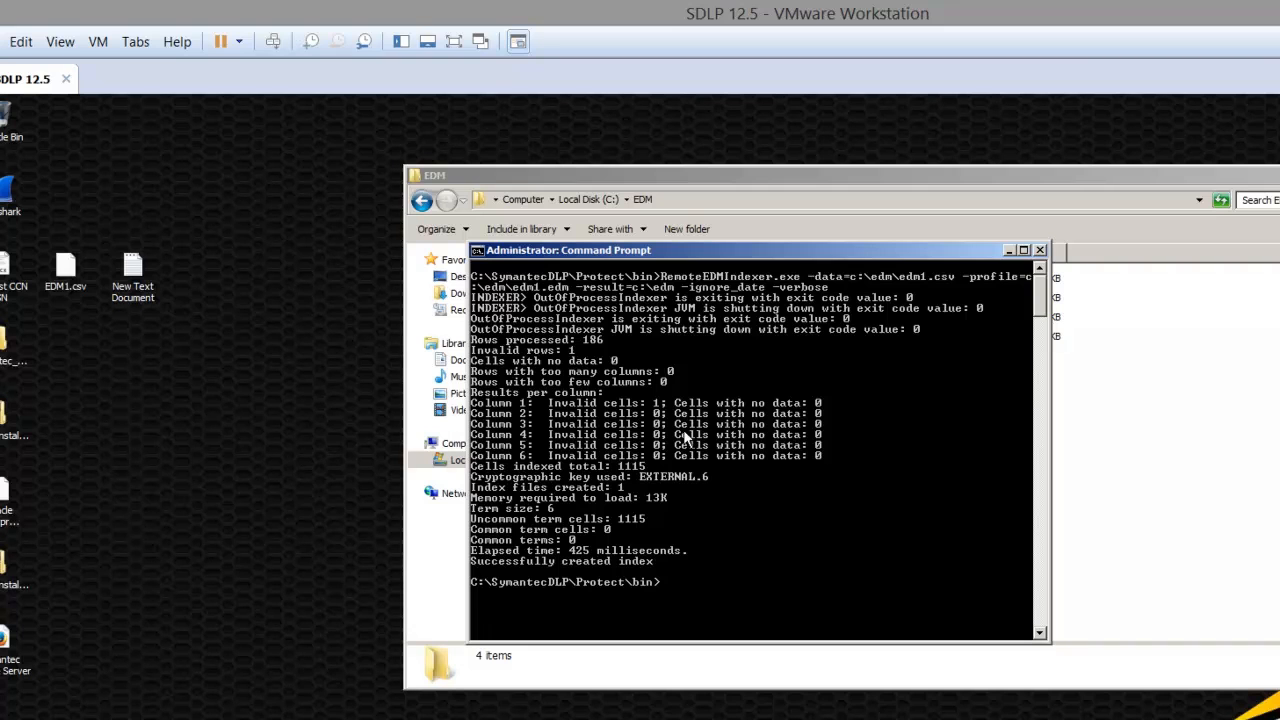
# - Copy the generated index files ExternalDataSource.EDM1.pdx and ExternalDataSource.EDM1.rdx from the C:\EDM folder
pyautogui.click(1120, 332)
pyautogui.rightClick(725, 425)
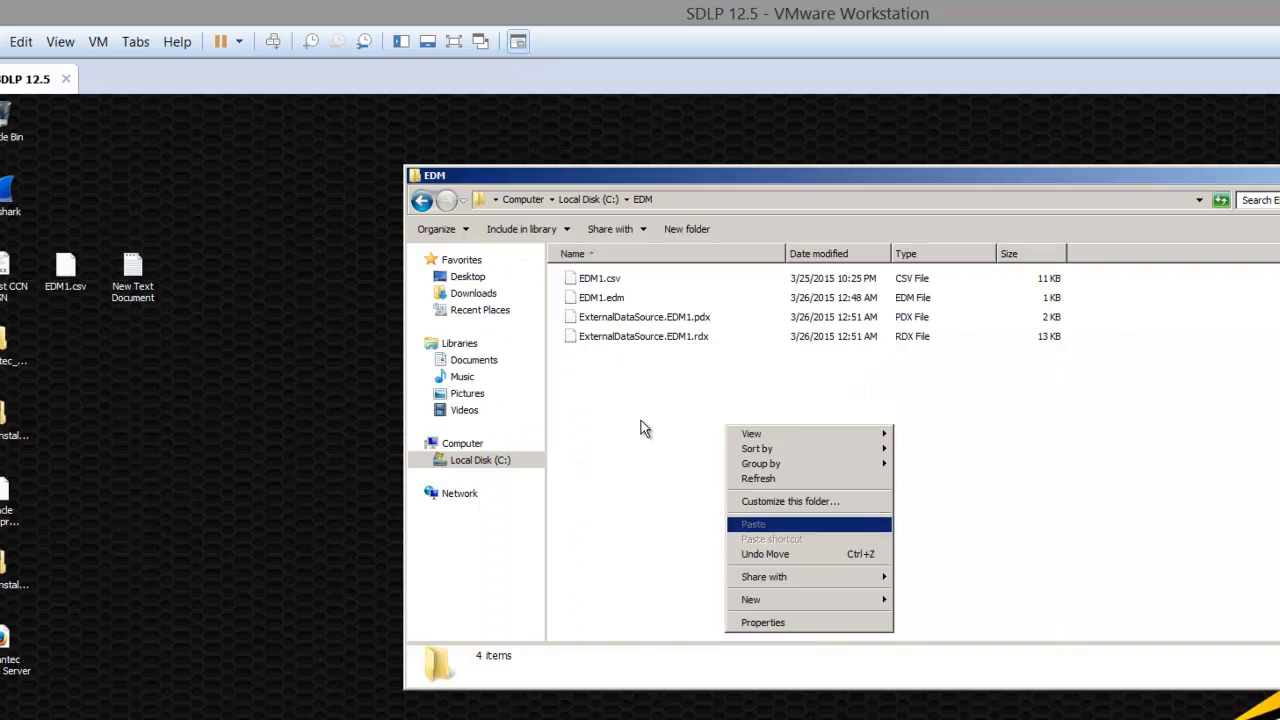
pyautogui.click(813, 321)
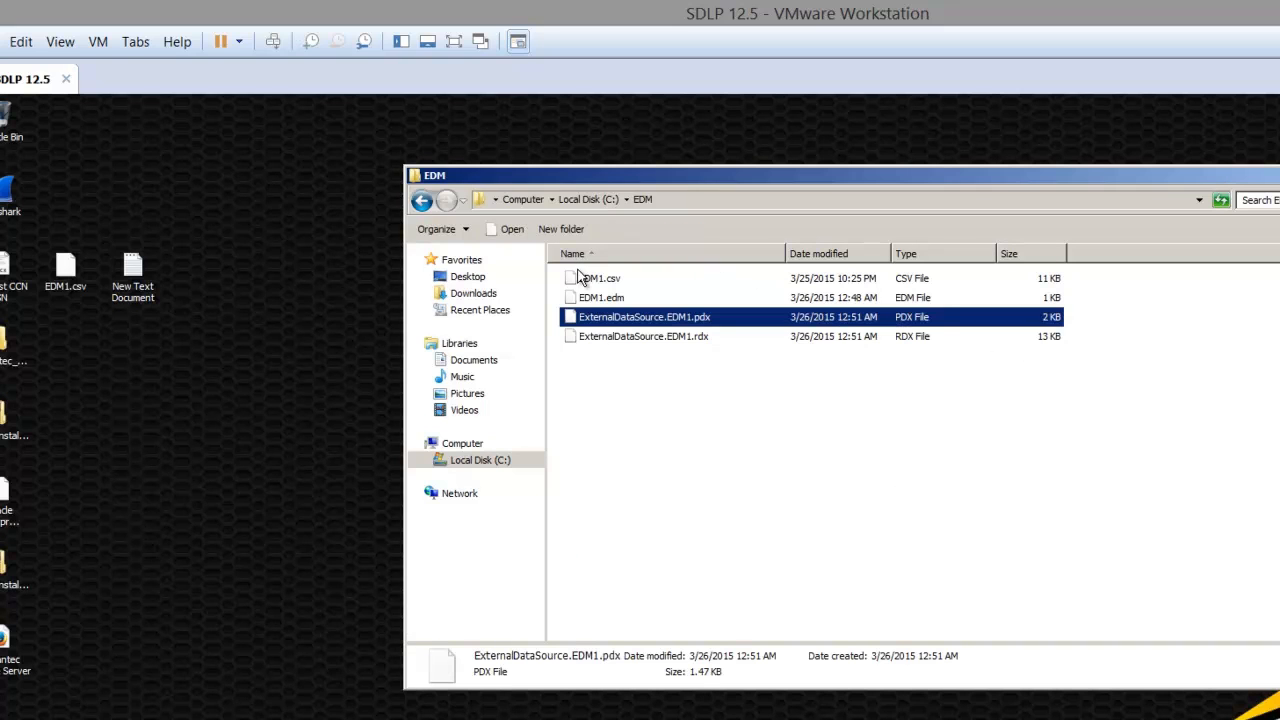
pyautogui.hotkey('shift', 'Down')
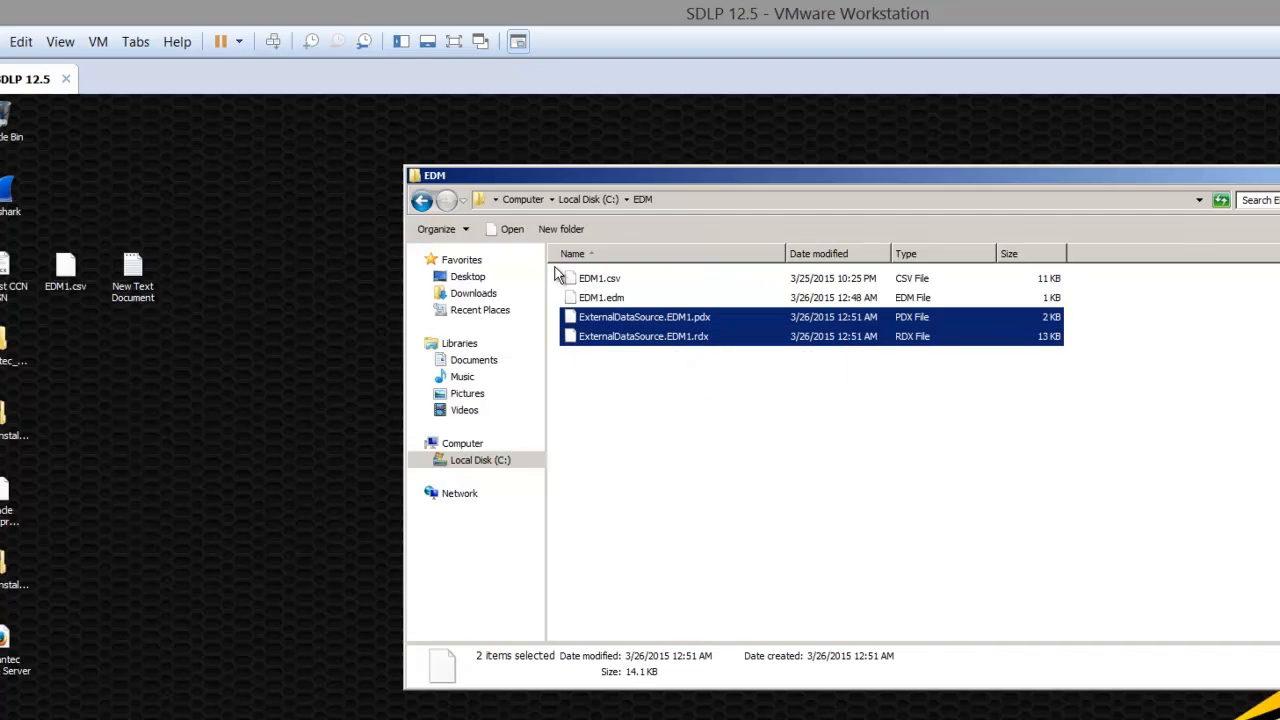
pyautogui.rightClick(703, 333)
pyautogui.click(724, 403)
pyautogui.click(247, 395)
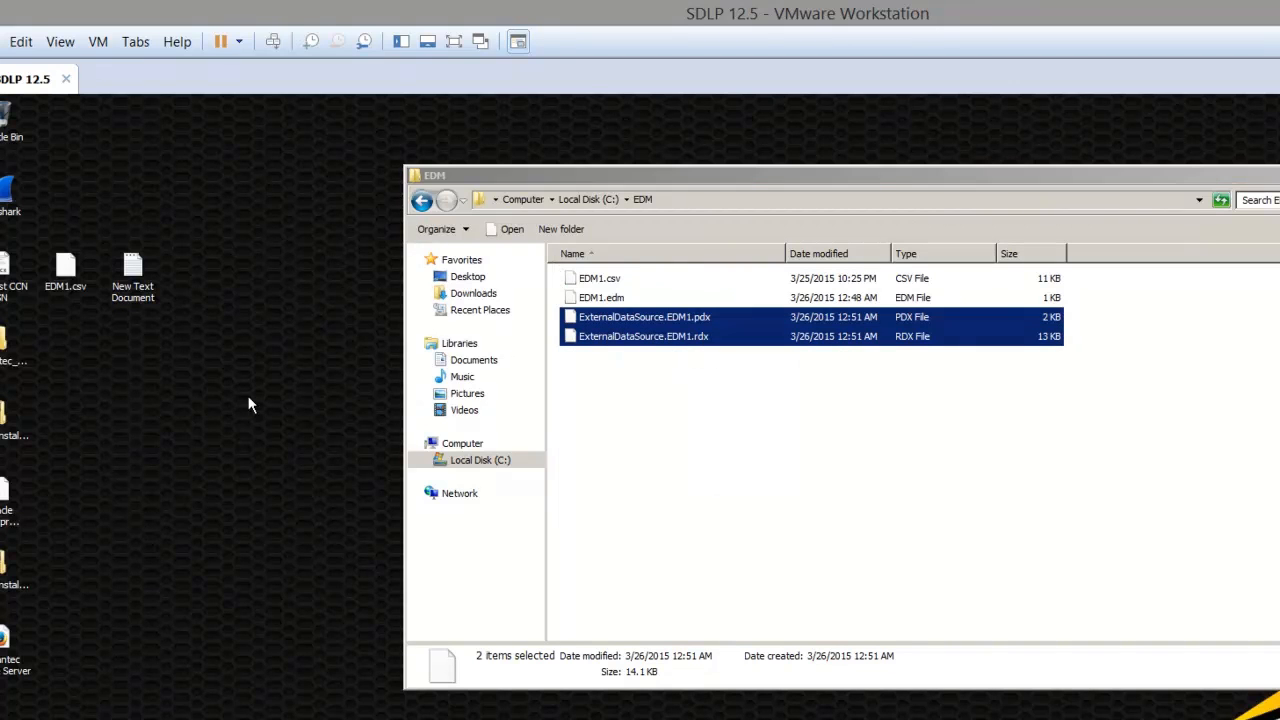
# - Paste the two copied index files into the C:\SymantecDLP\Protect\index folder
pyautogui.click(8, 700)
pyautogui.hotkey('alt', 'Tab')
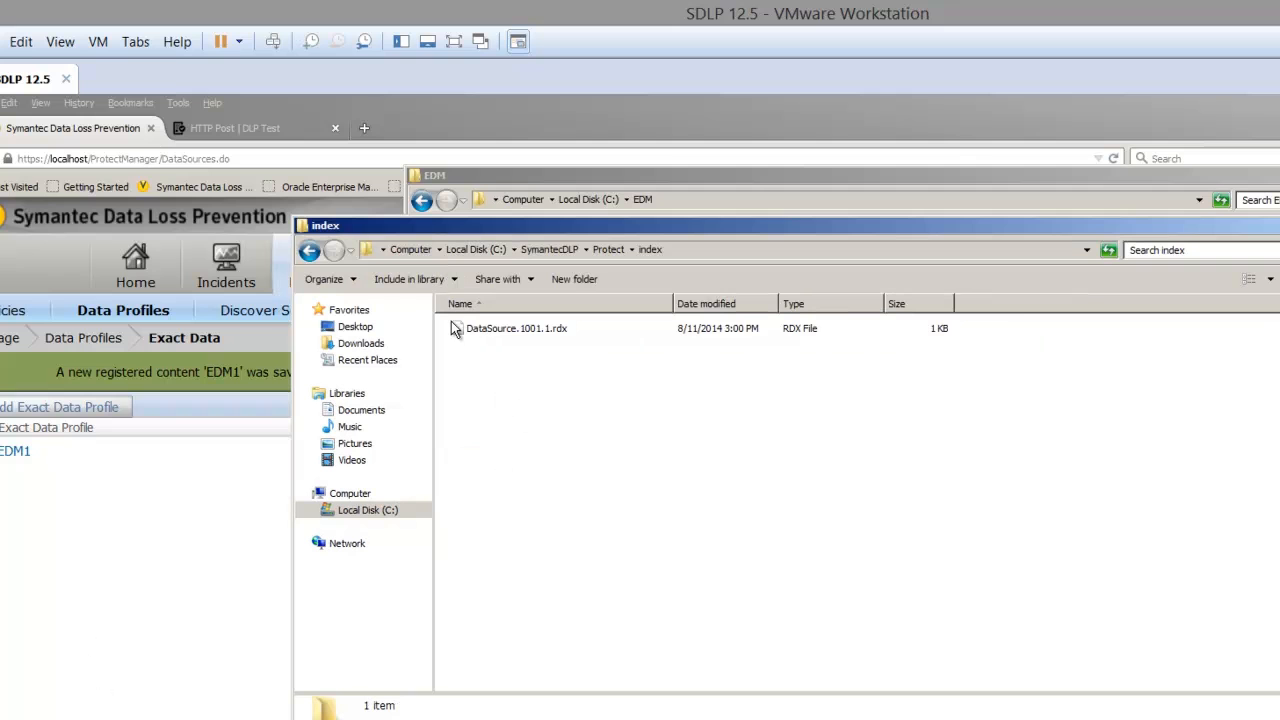
pyautogui.hotkey('shift', 'F10')
pyautogui.press('Right')
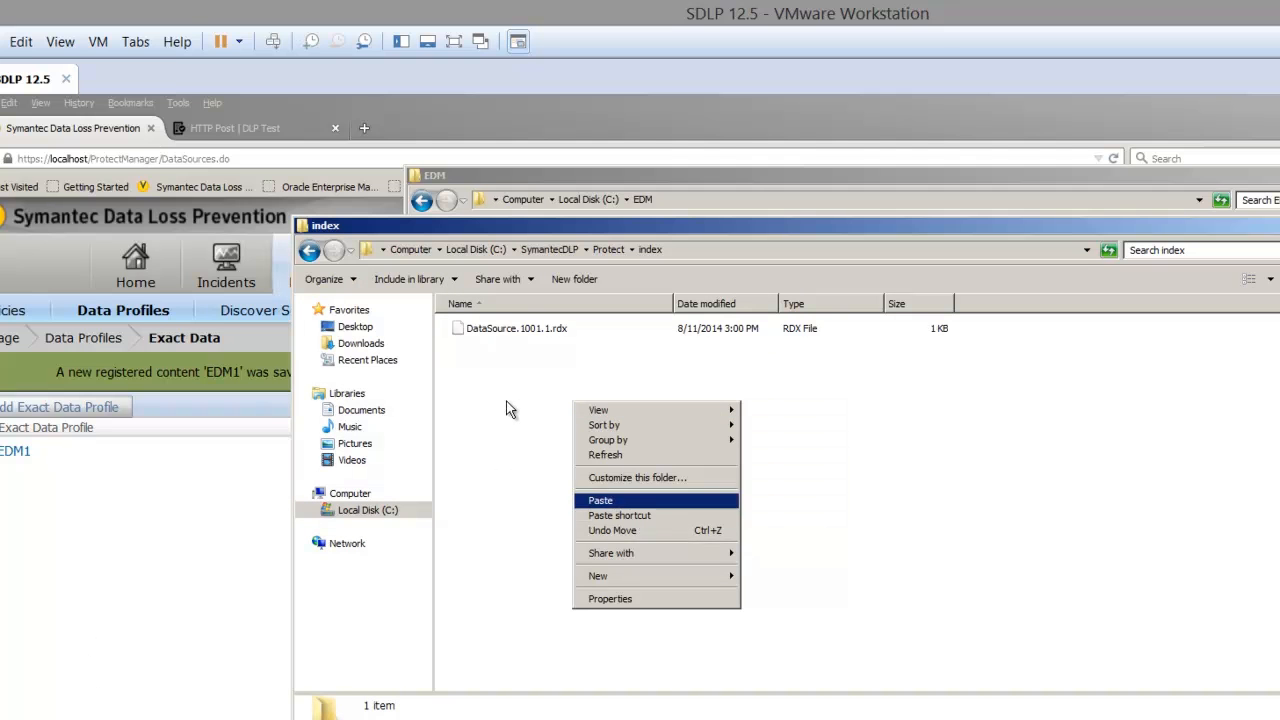
pyautogui.click(601, 500)
pyautogui.click(660, 405)
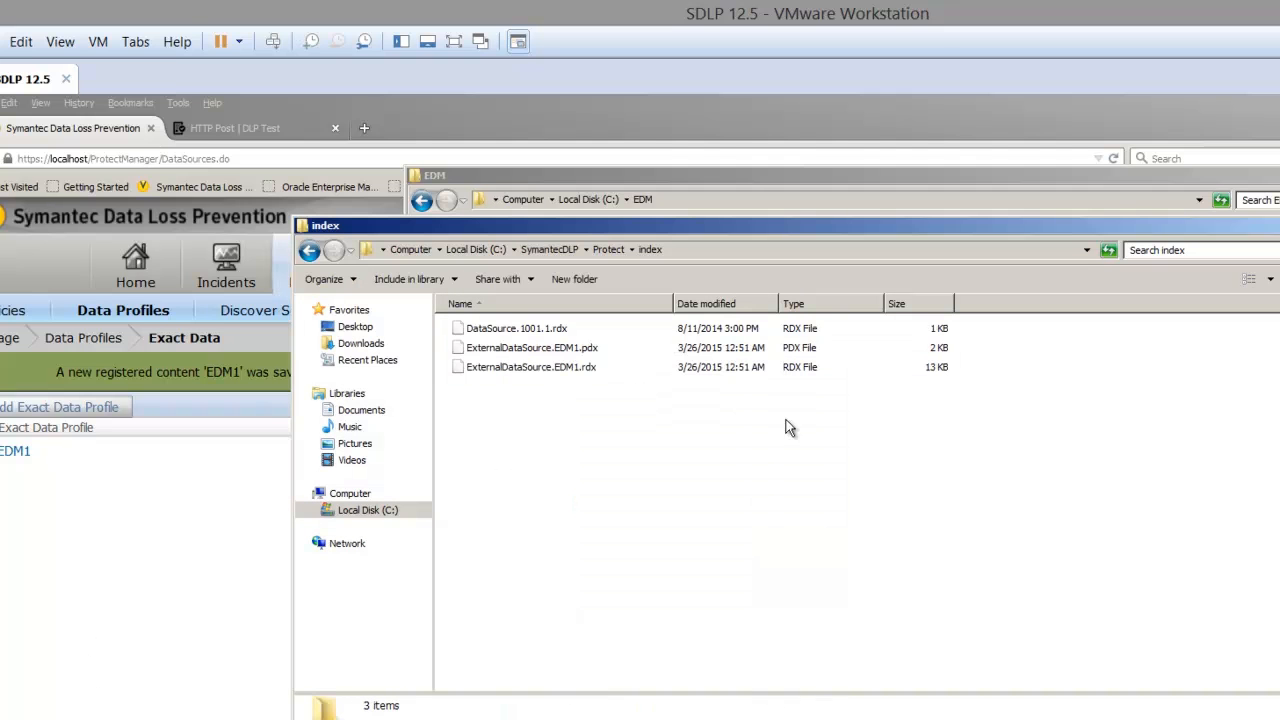
# - Set the EDM1 exact data profile in the browser console to Load Externally Generated Index with Submit Indexing Job on Save, and save it
pyautogui.click(1056, 179)
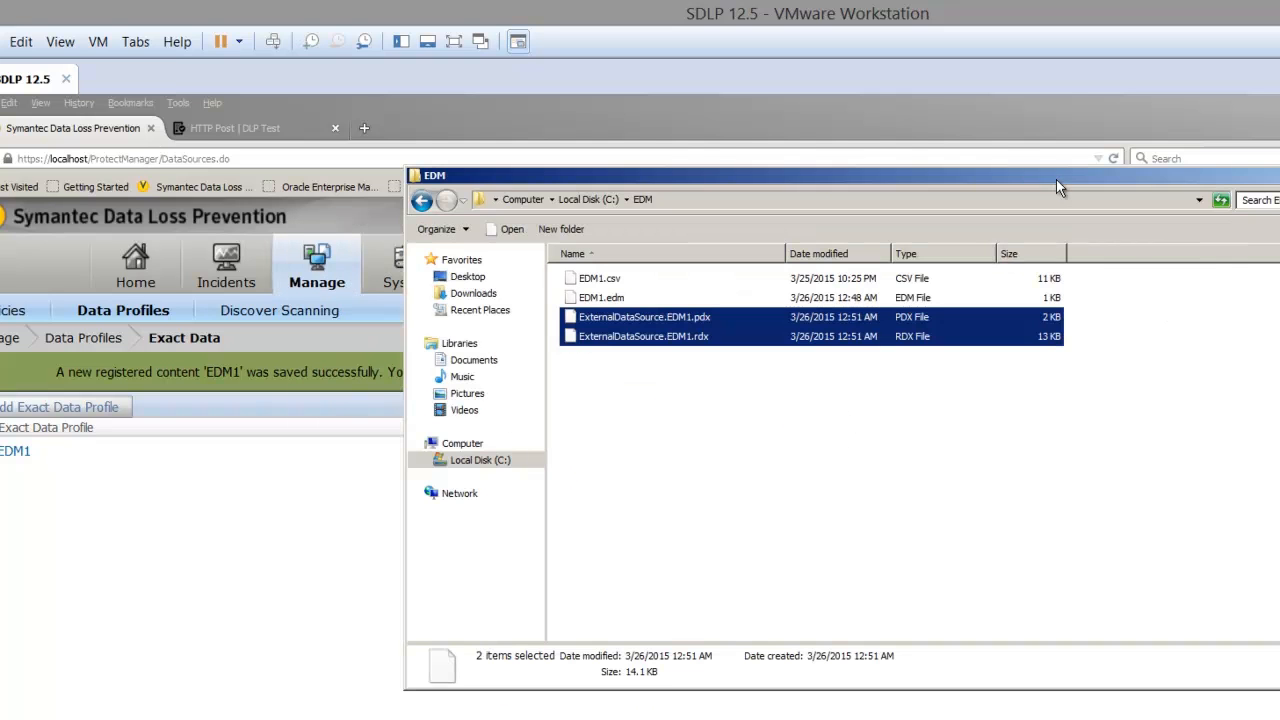
pyautogui.click(1147, 139)
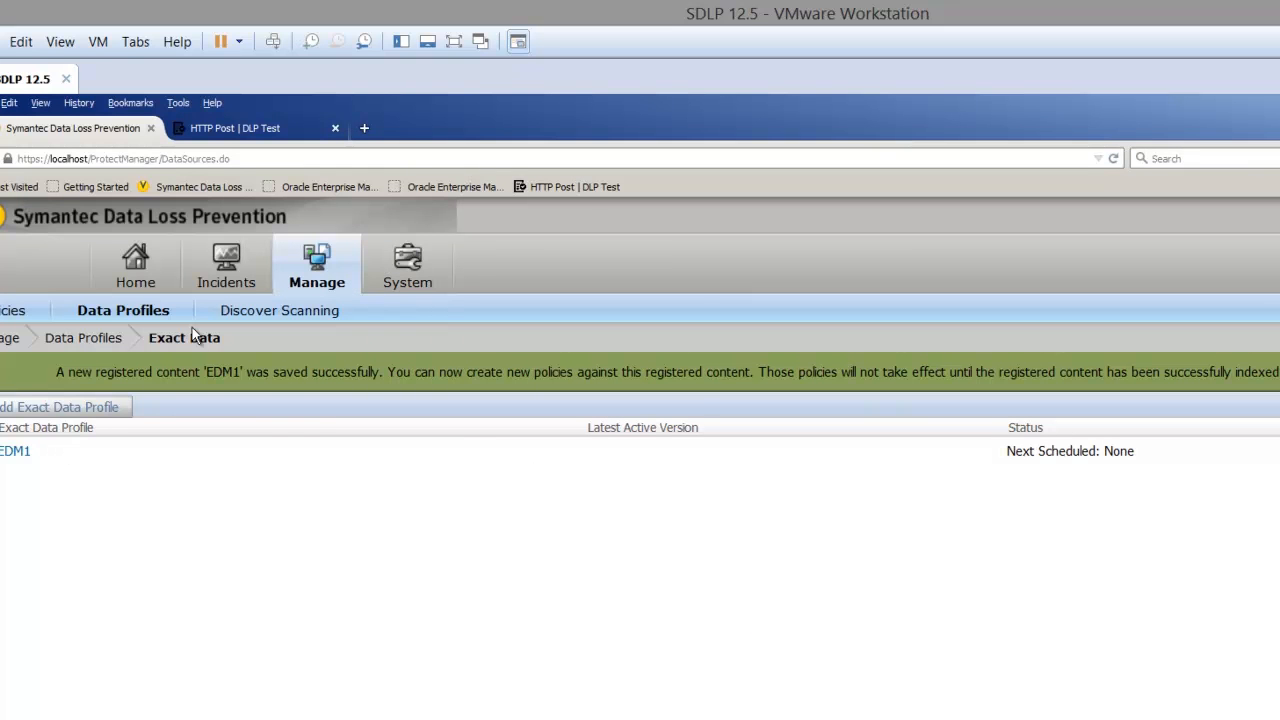
pyautogui.click(15, 451)
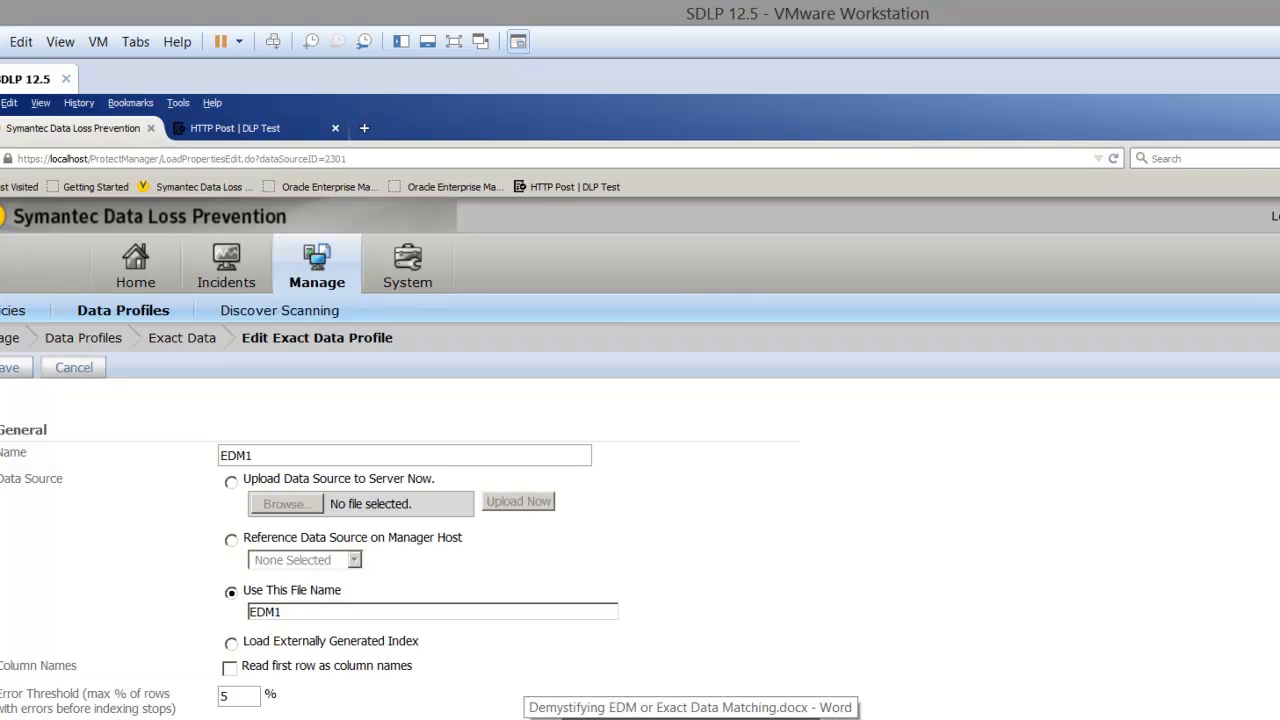
pyautogui.scroll(-5, 676, 487)
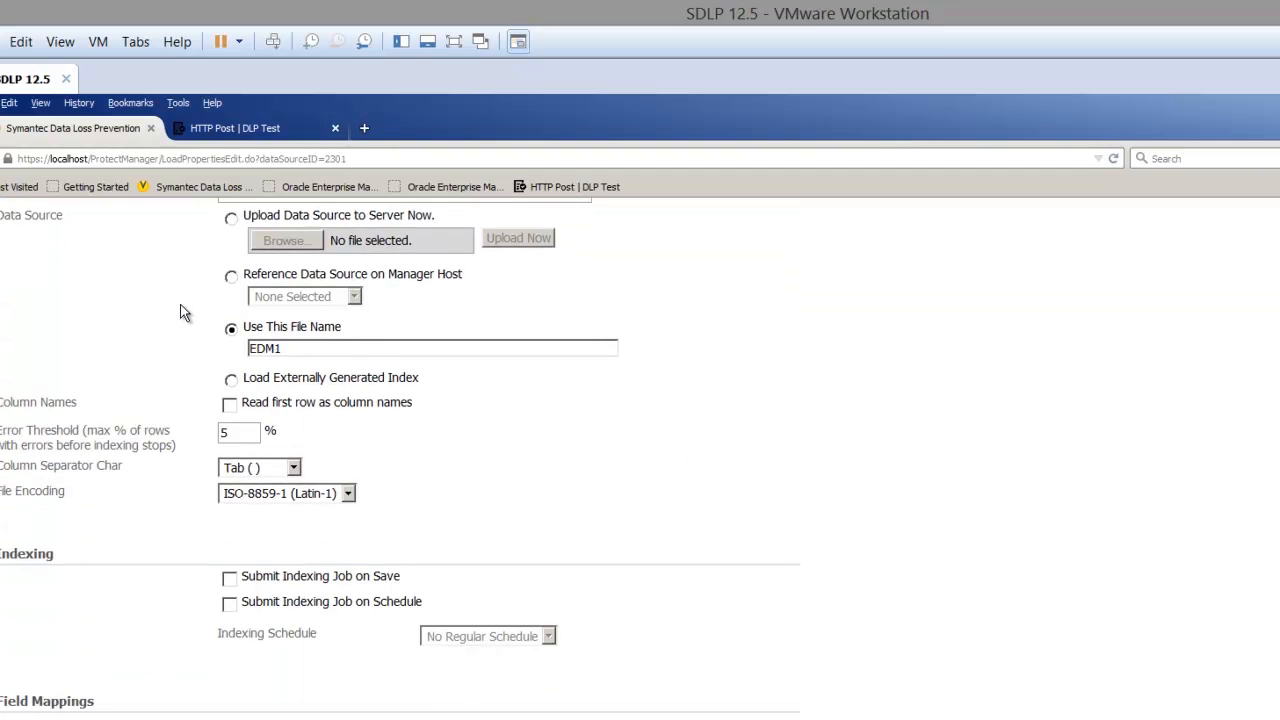
pyautogui.press('Down')
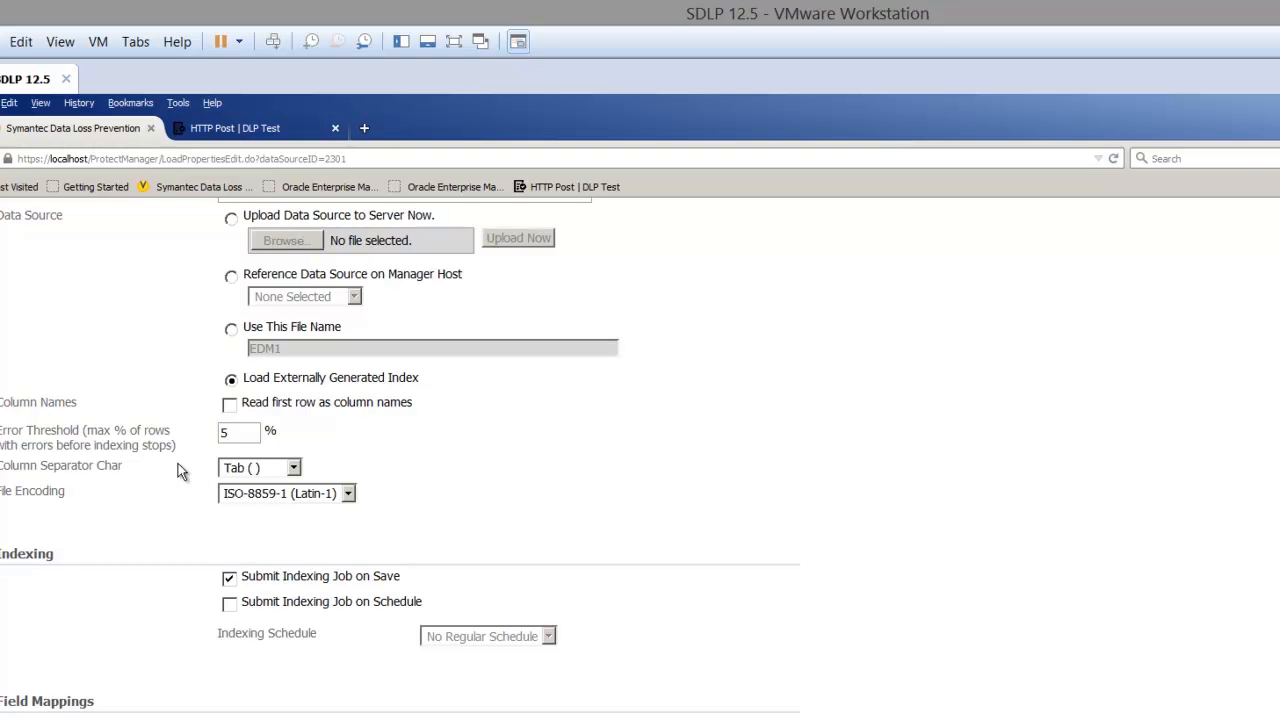
pyautogui.scroll(3, 212, 546)
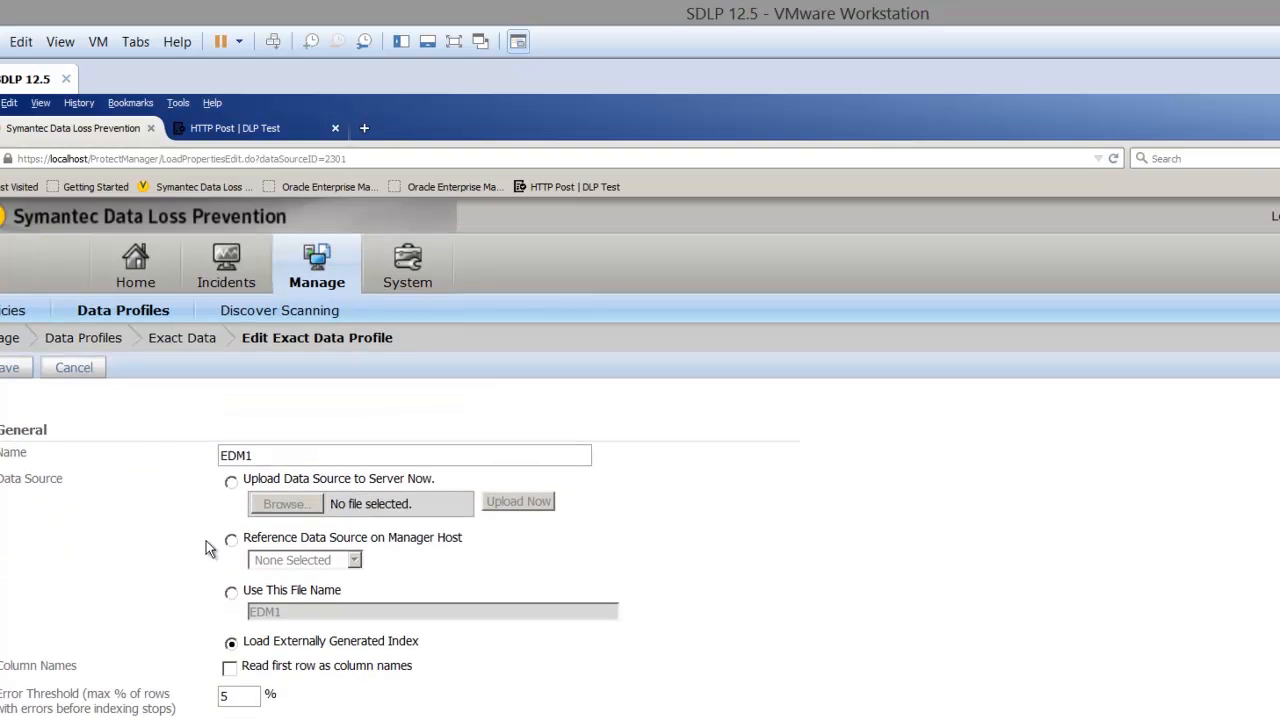
pyautogui.click(4, 307)
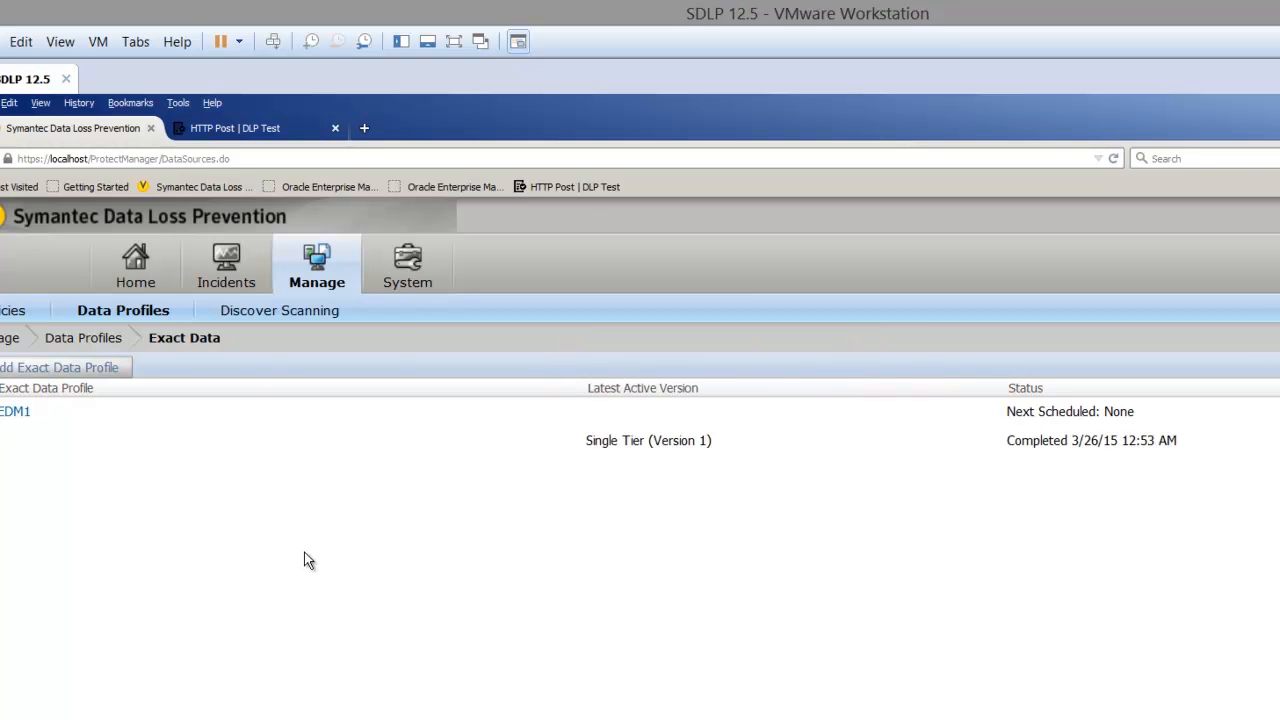
# - Open the policy list and add a new blank policy
pyautogui.moveTo(199, 219)
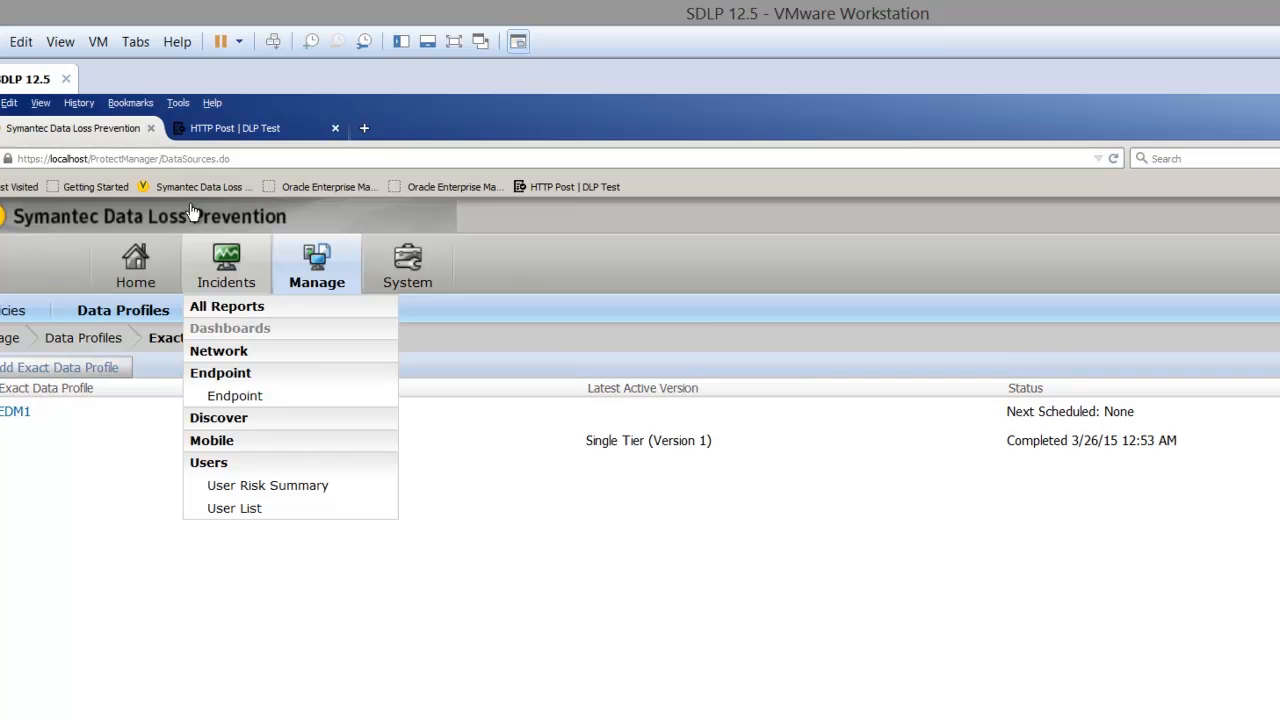
pyautogui.moveTo(317, 265)
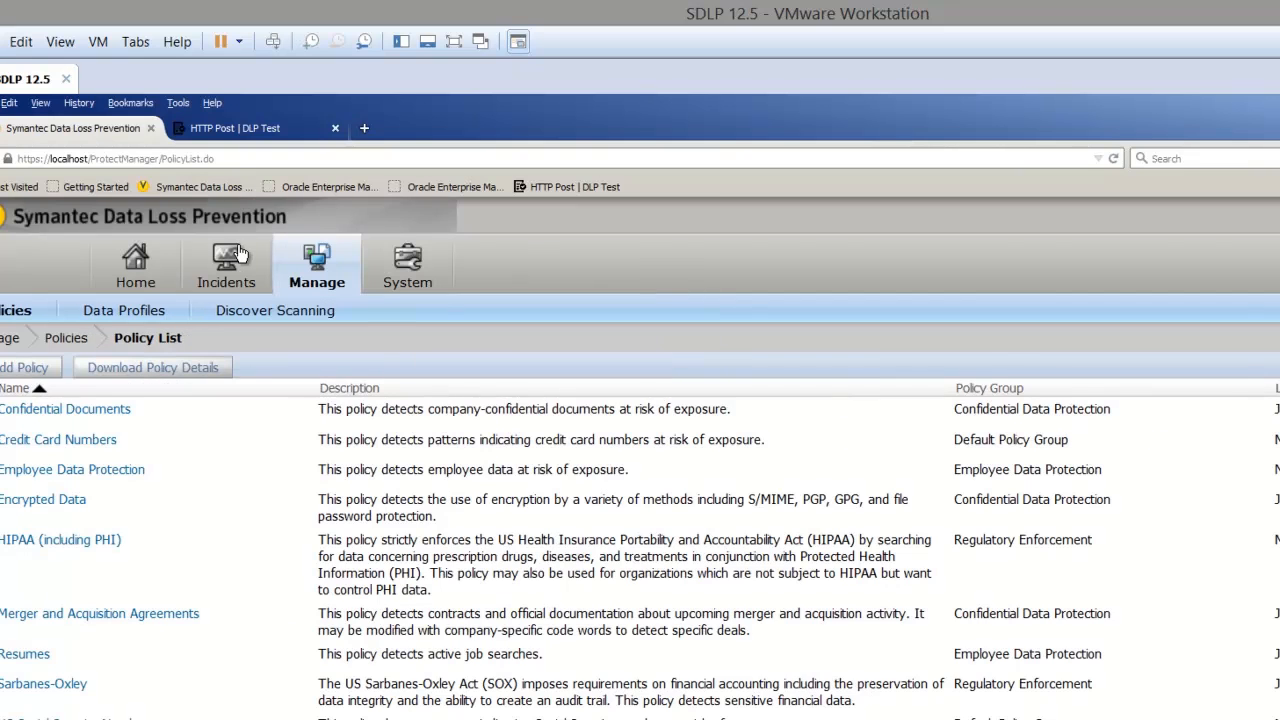
pyautogui.click(24, 367)
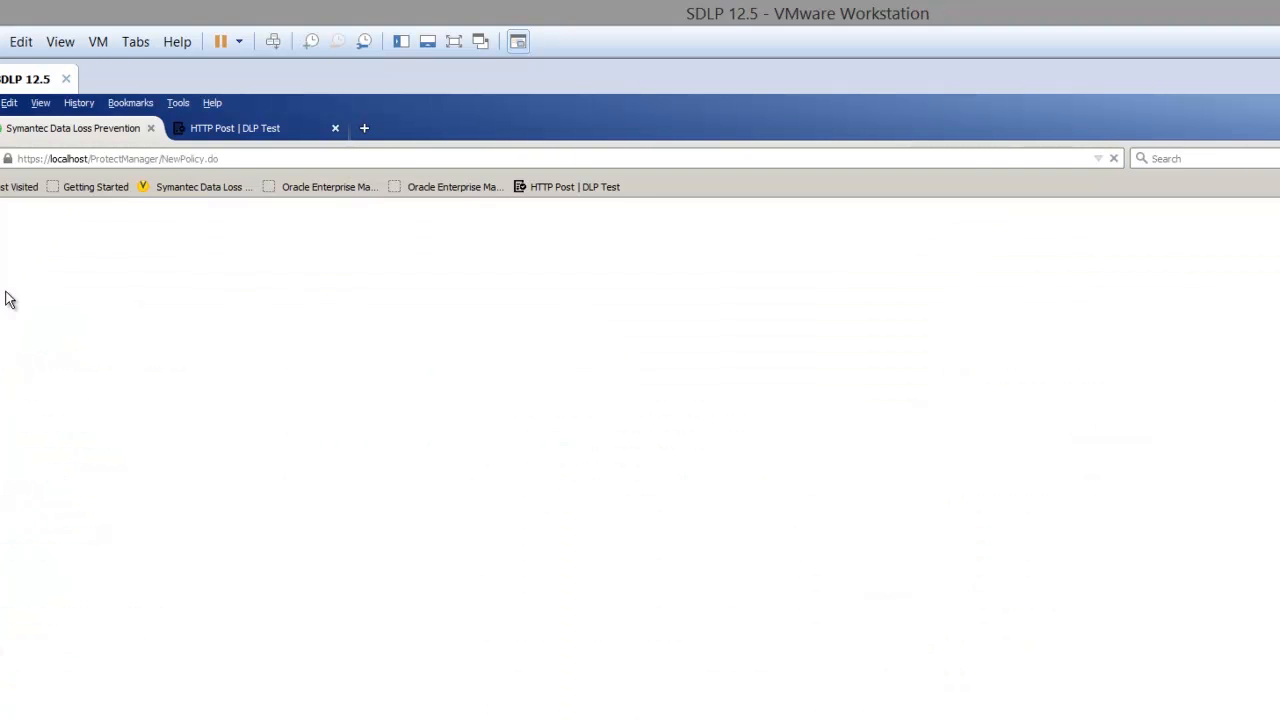
pyautogui.click(84, 367)
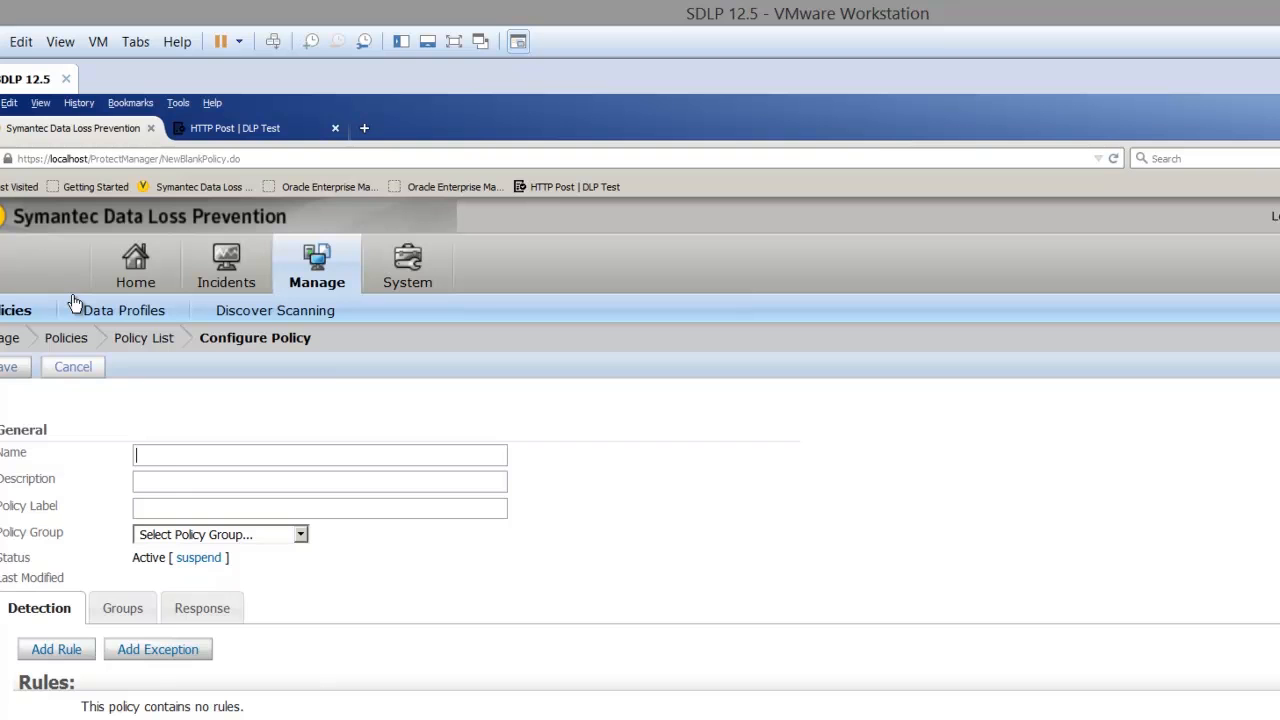
# - Name the new policy EDM1 and assign it to the Employee Data Protection policy group
pyautogui.press('Down')
pyautogui.write('E')
pyautogui.press('Down')
pyautogui.press('Return')
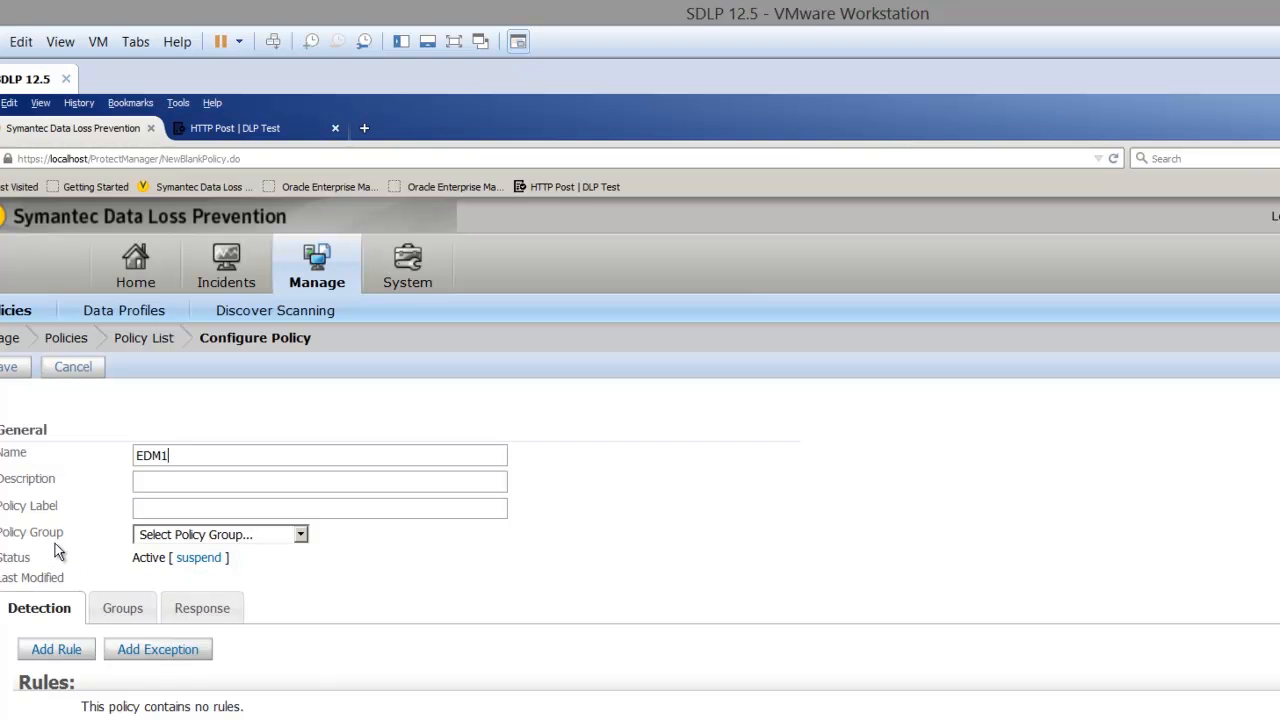
pyautogui.click(220, 535)
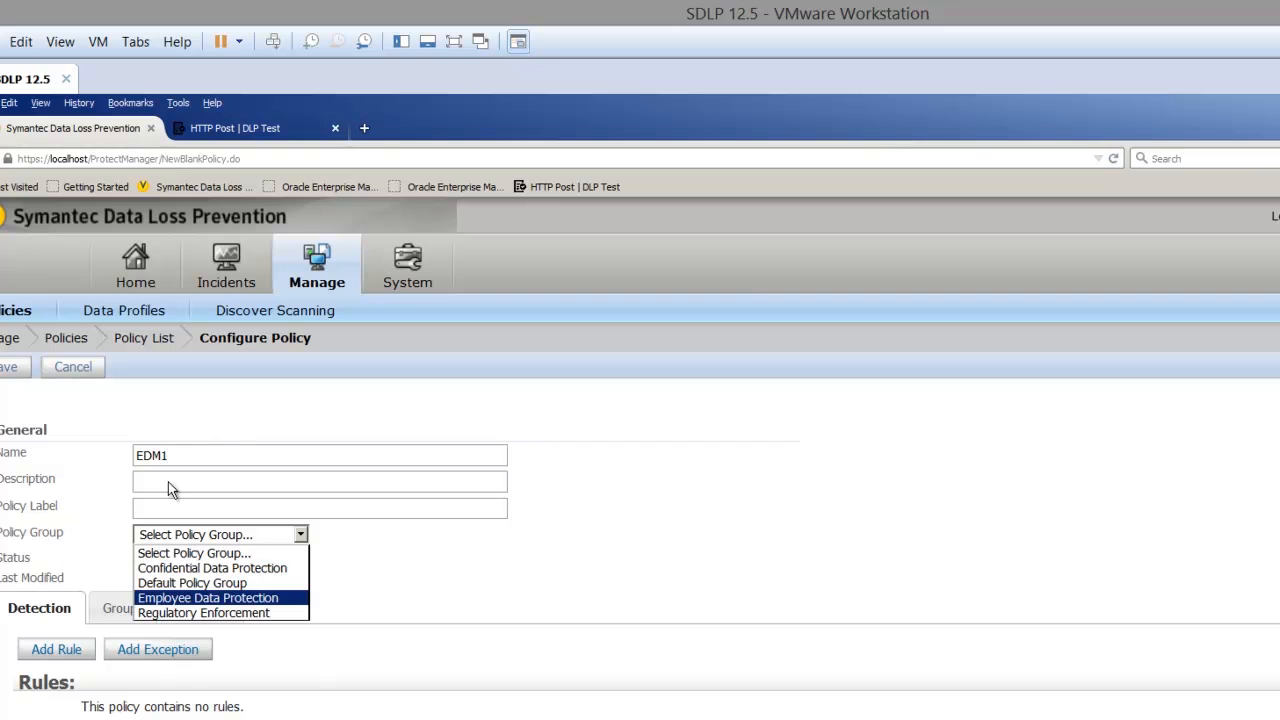
pyautogui.press('Return')
# - Add a detection rule of type Content Matches Exact Data From the EDM1 profile and continue to its settings
pyautogui.click(56, 649)
pyautogui.click(42, 572)
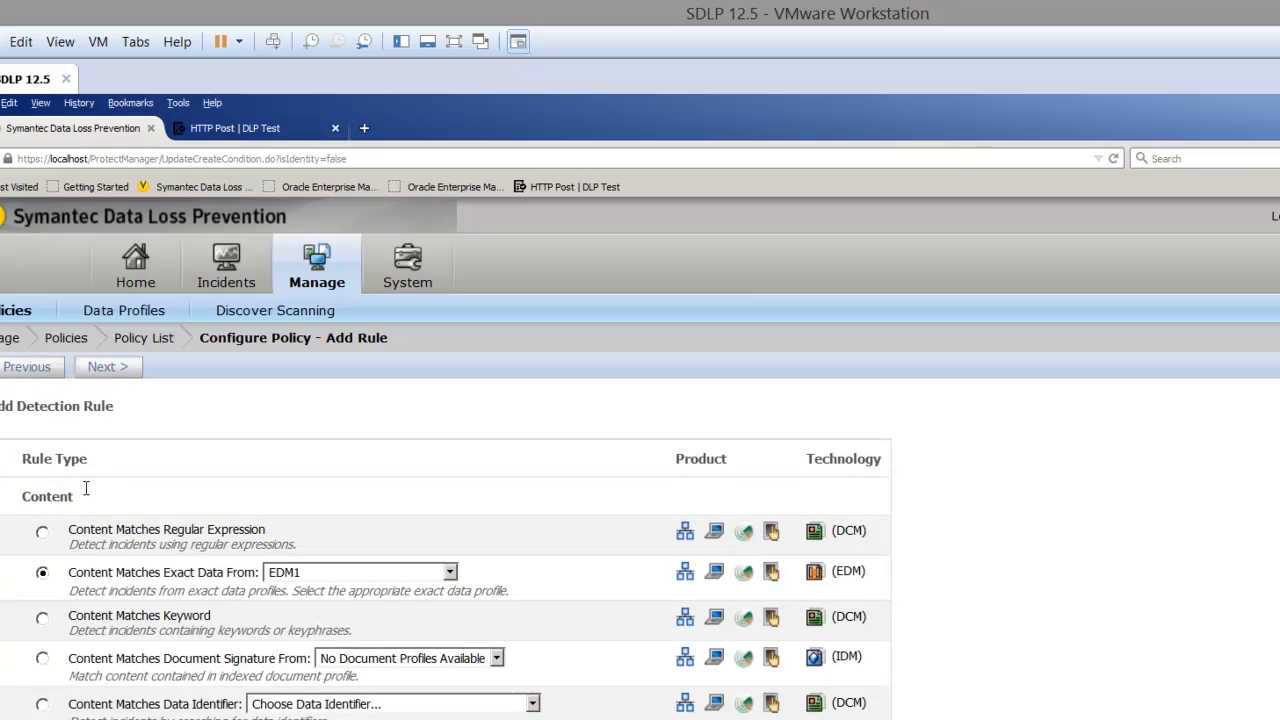
pyautogui.click(360, 572)
pyautogui.click(320, 468)
pyautogui.click(107, 366)
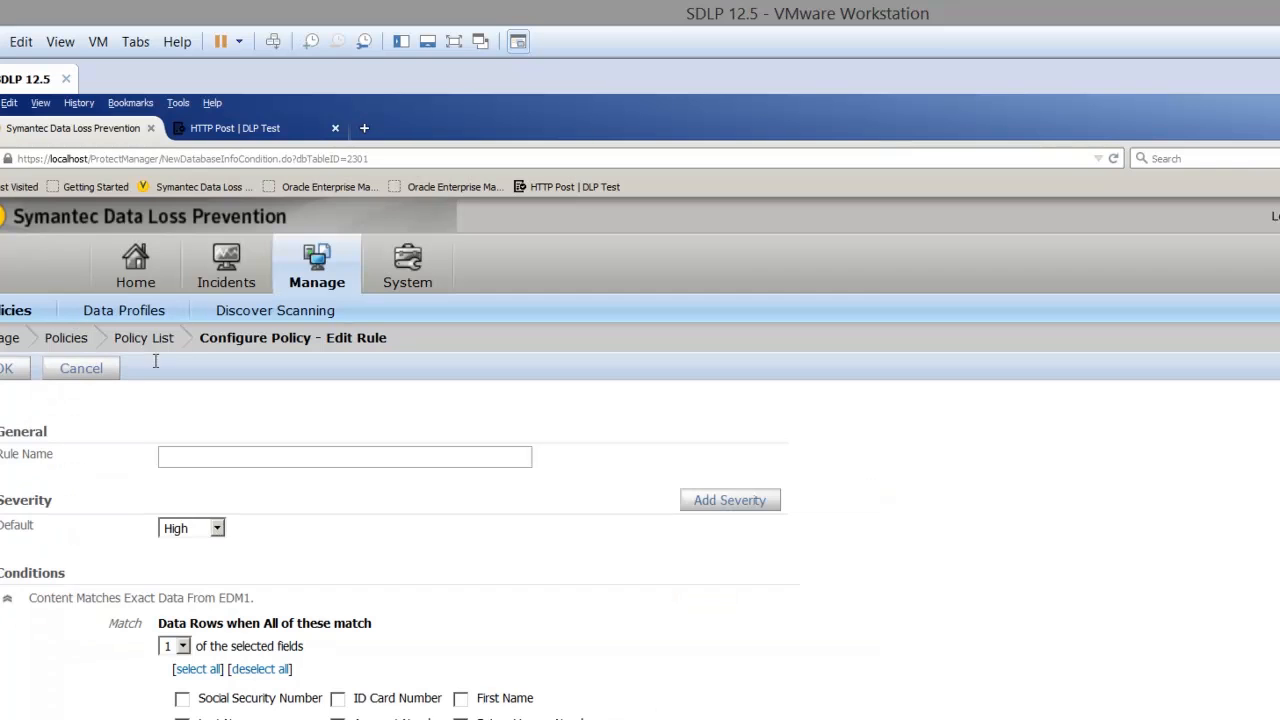
# - Name the rule EDM1 and require 2 of the selected fields to match, selecting Social Security Number and Last Name
pyautogui.press('Down')
pyautogui.press('Down')
pyautogui.press('Return')
pyautogui.hotkey('alt', 'Down')
pyautogui.press('Return')
pyautogui.press('Tab')
pyautogui.press('Tab')
pyautogui.press('Tab')
pyautogui.press('space')
# - Review the rule's severity, match conditions, ignore options, excluded combinations, incident minimum and Match On settings
pyautogui.scroll(-5, 196, 572)
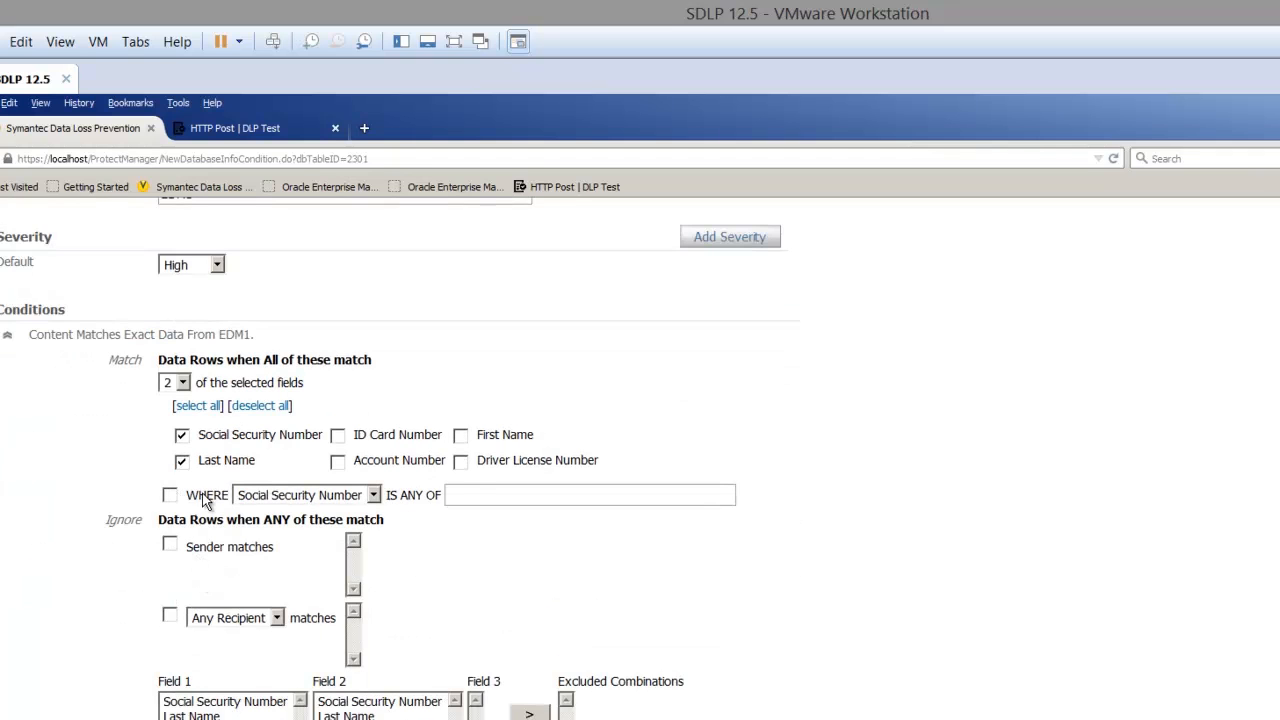
pyautogui.scroll(-3, 297, 455)
pyautogui.scroll(5, 302, 430)
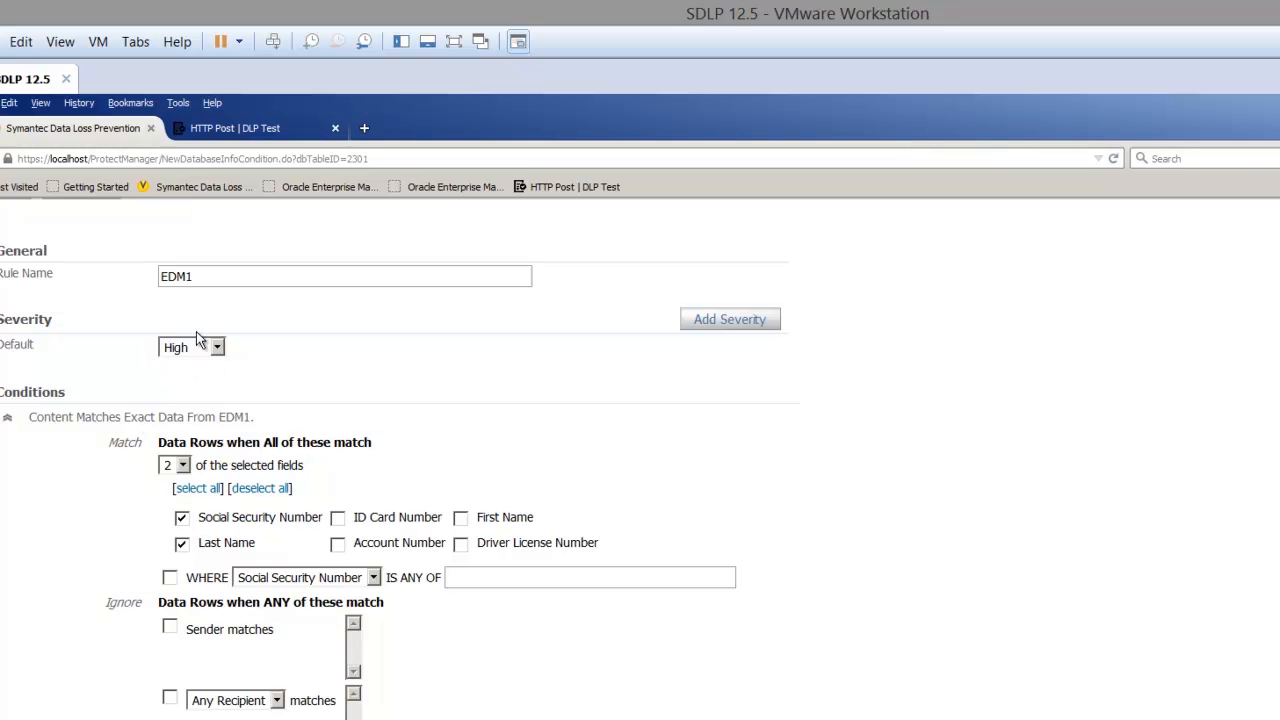
pyautogui.scroll(-6, 159, 500)
pyautogui.scroll(9, 193, 358)
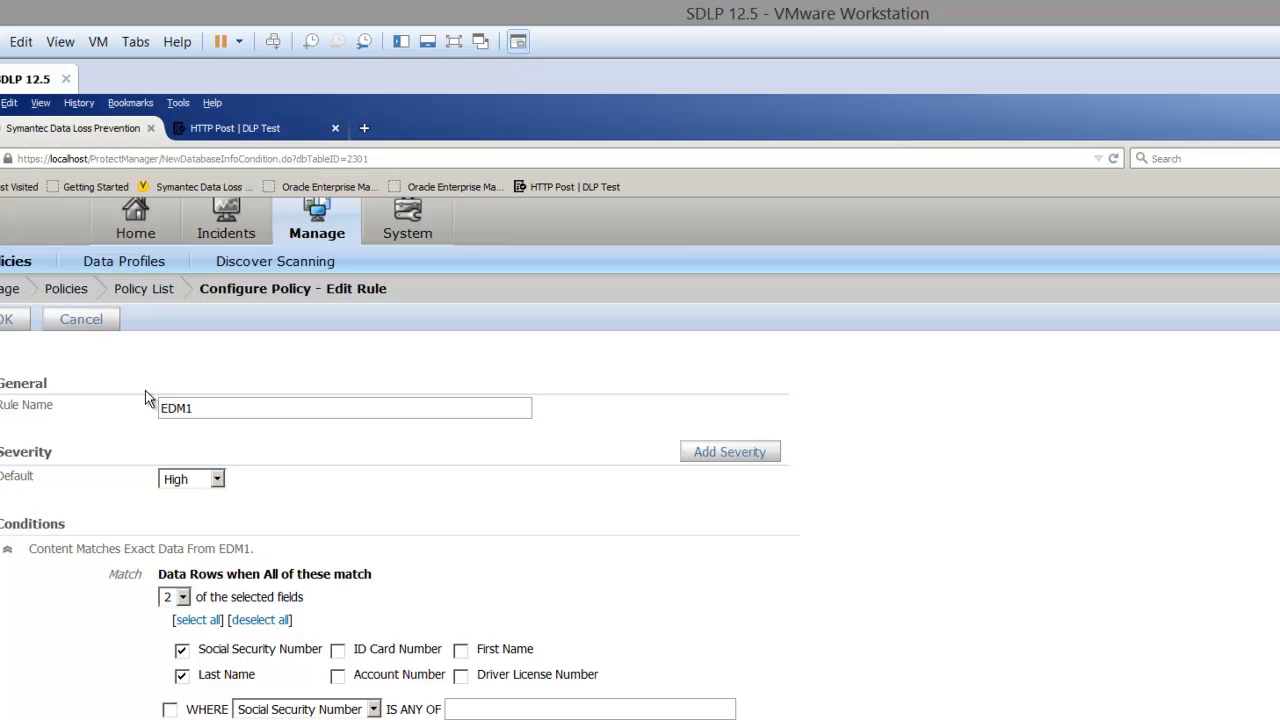
pyautogui.scroll(-3, 145, 397)
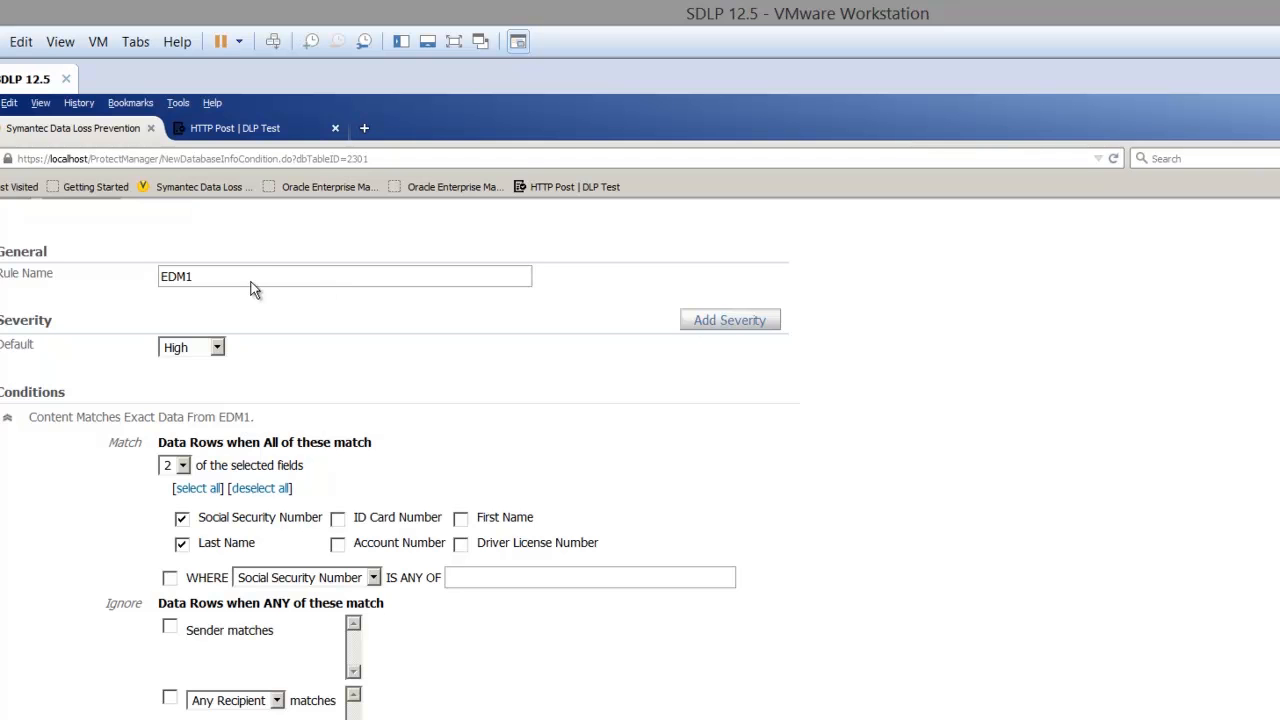
pyautogui.scroll(-3, 285, 443)
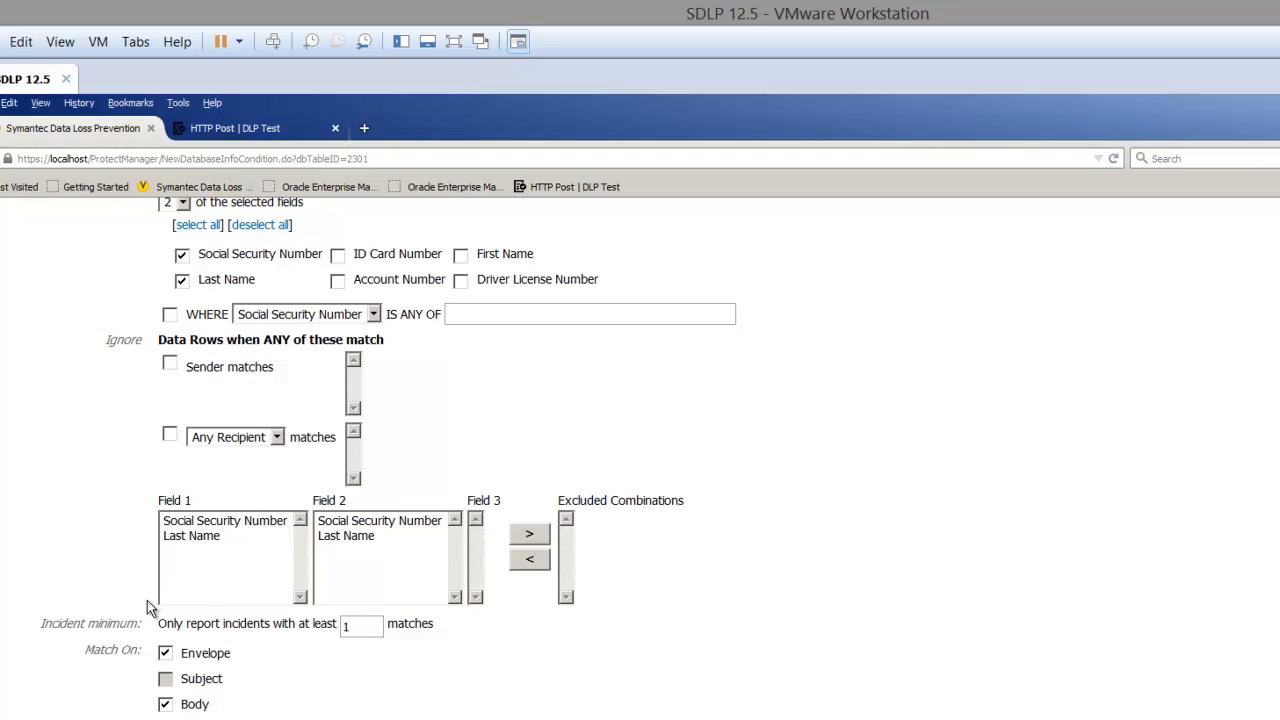
# - Confirm the EDM1 exact data rule and save the EDM1 policy
pyautogui.scroll(5, 138, 632)
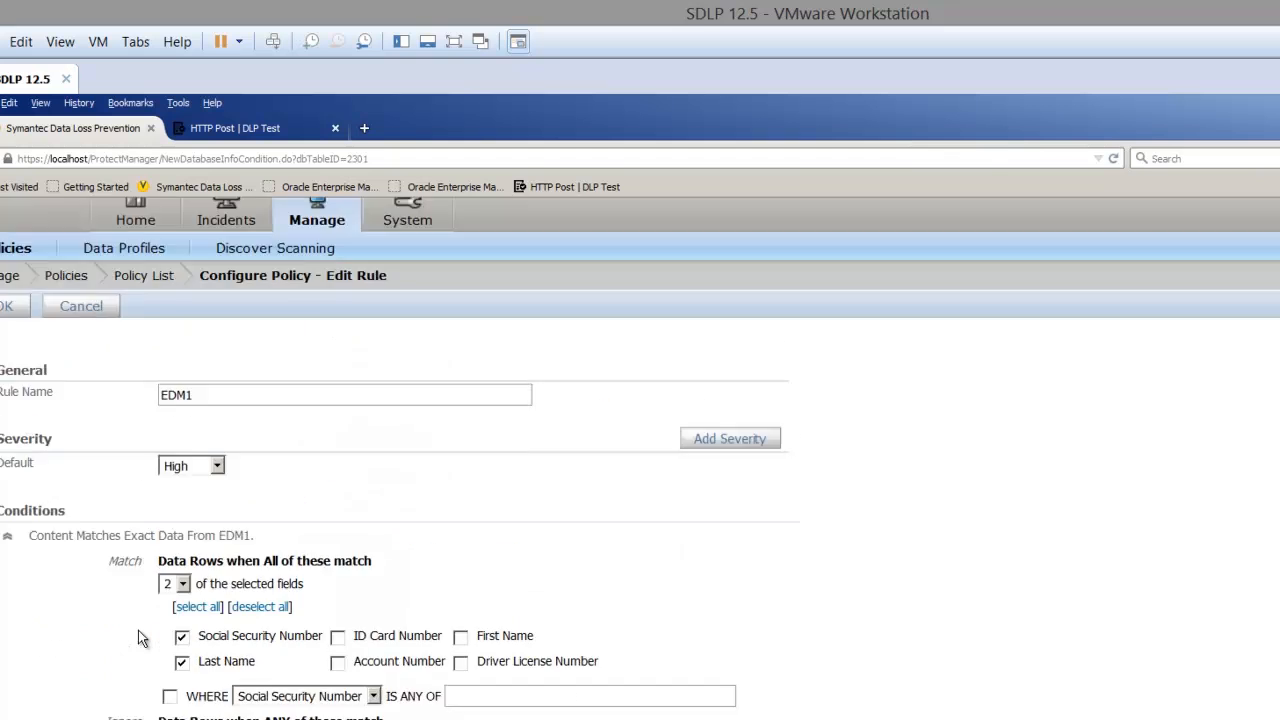
pyautogui.scroll(-5, 180, 410)
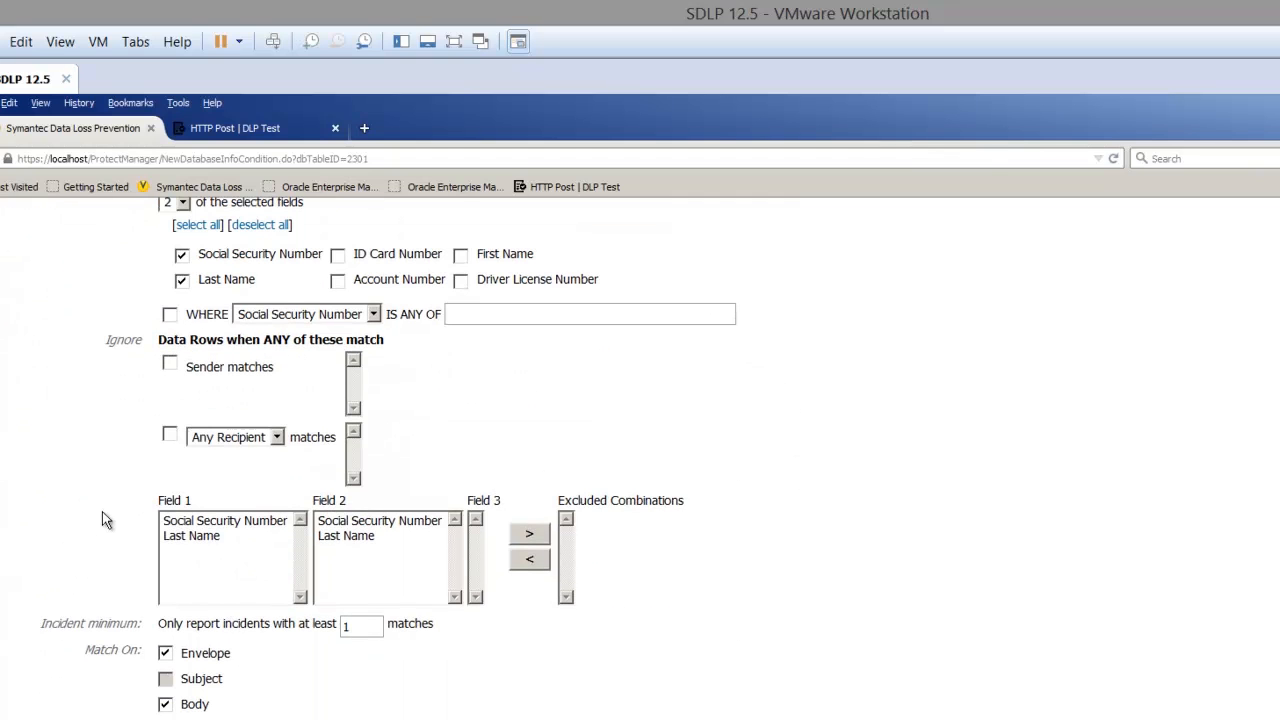
pyautogui.scroll(5, 102, 511)
pyautogui.click(8, 368)
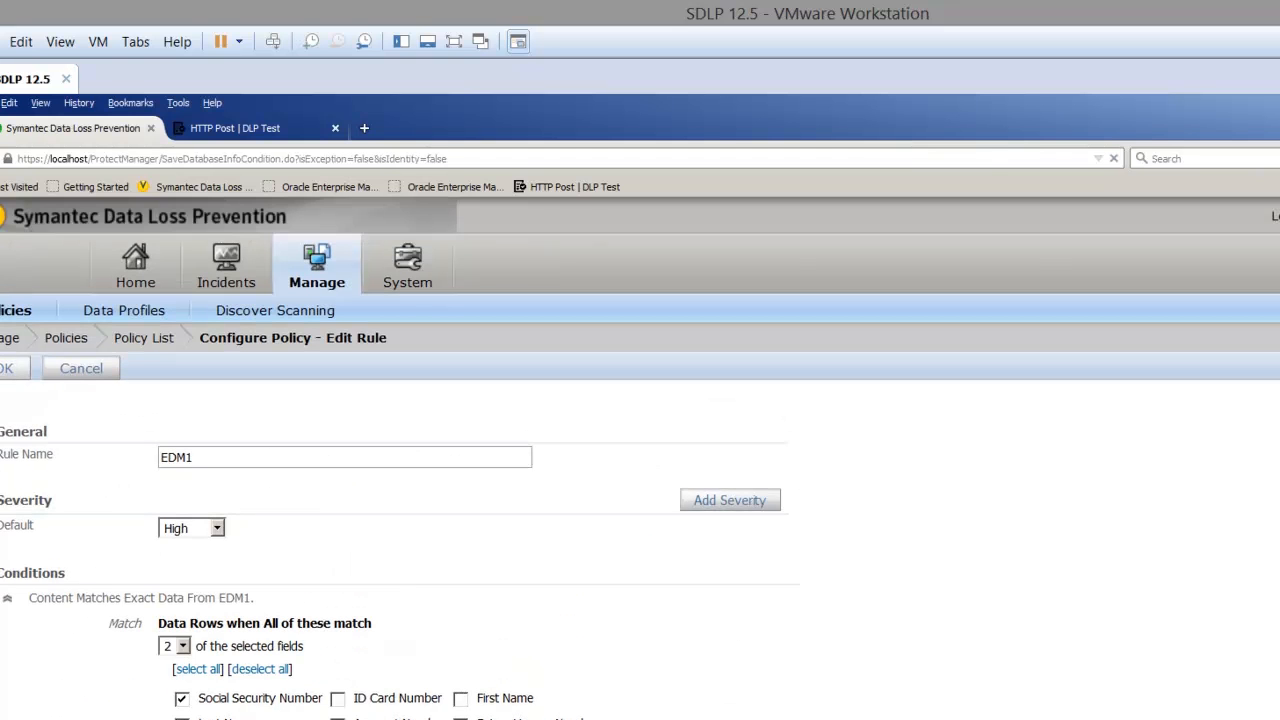
pyautogui.scroll(-2, 250, 360)
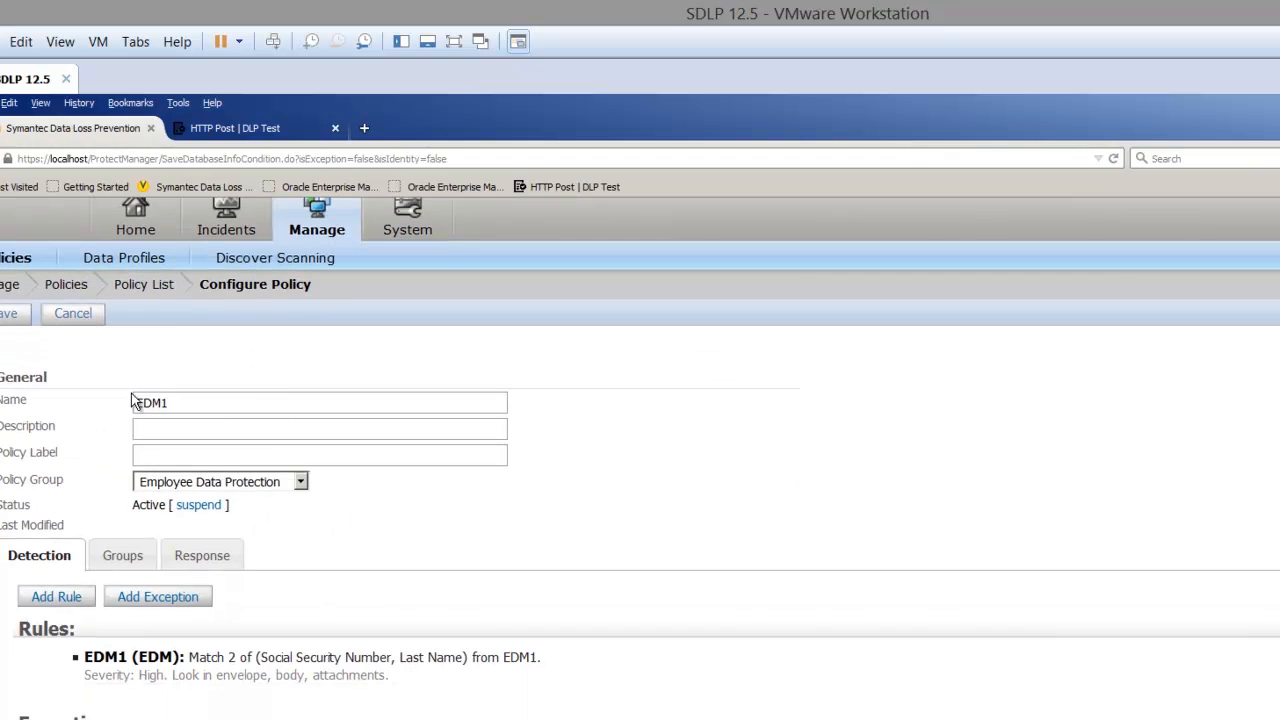
pyautogui.click(4, 259)
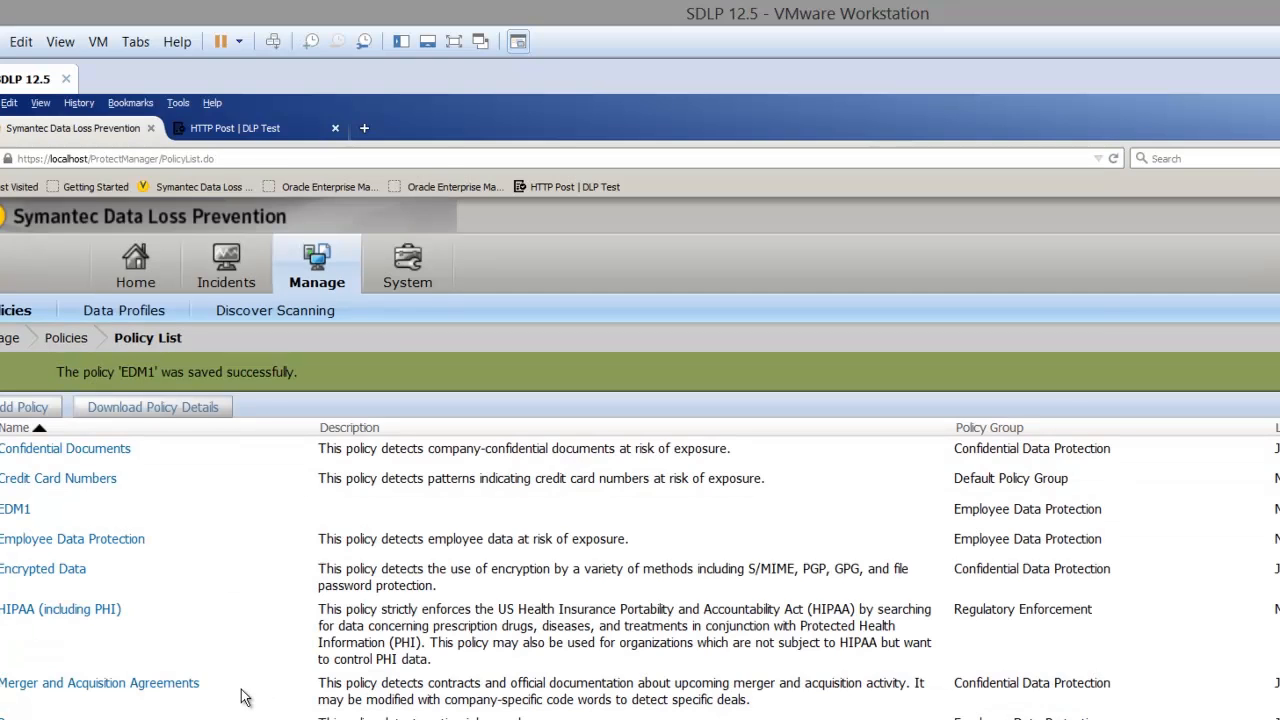
# - Close the Notepad command notes without saving and clear the browser and Command Prompt windows off the desktop
pyautogui.hotkey('alt', 'Tab')
pyautogui.hotkey('alt', 'F4')
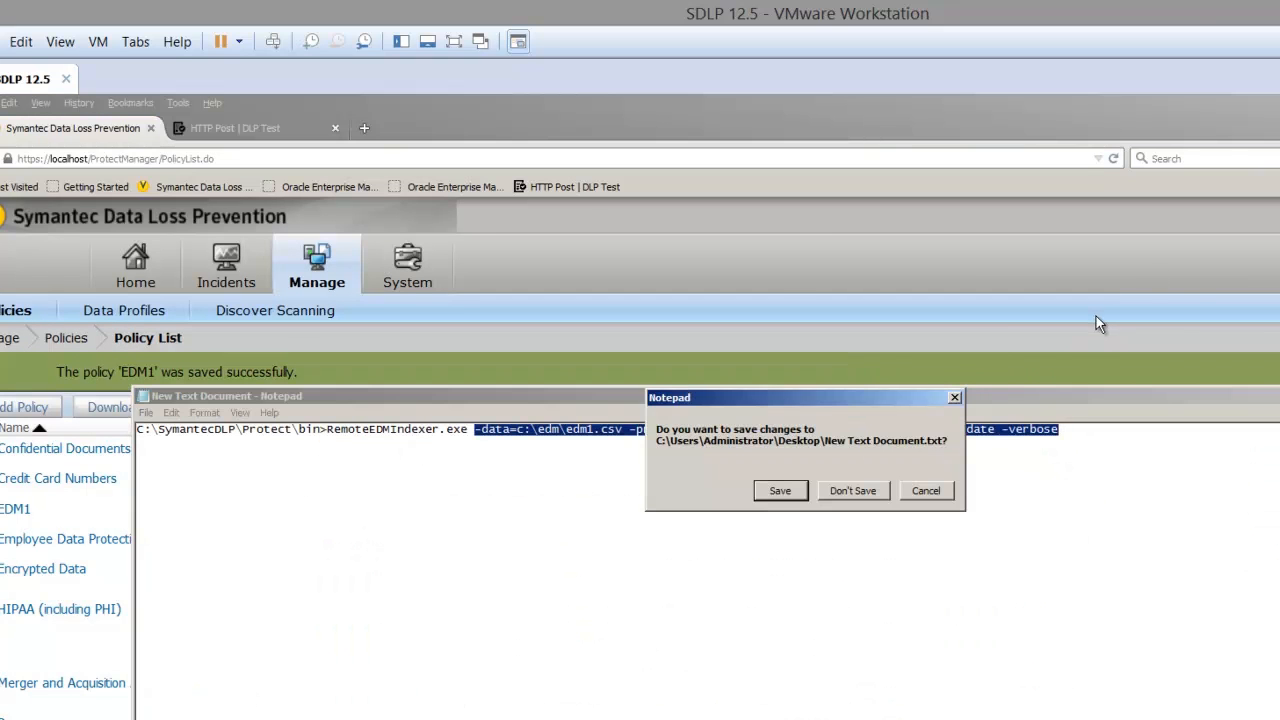
pyautogui.press('Tab')
pyautogui.press('Return')
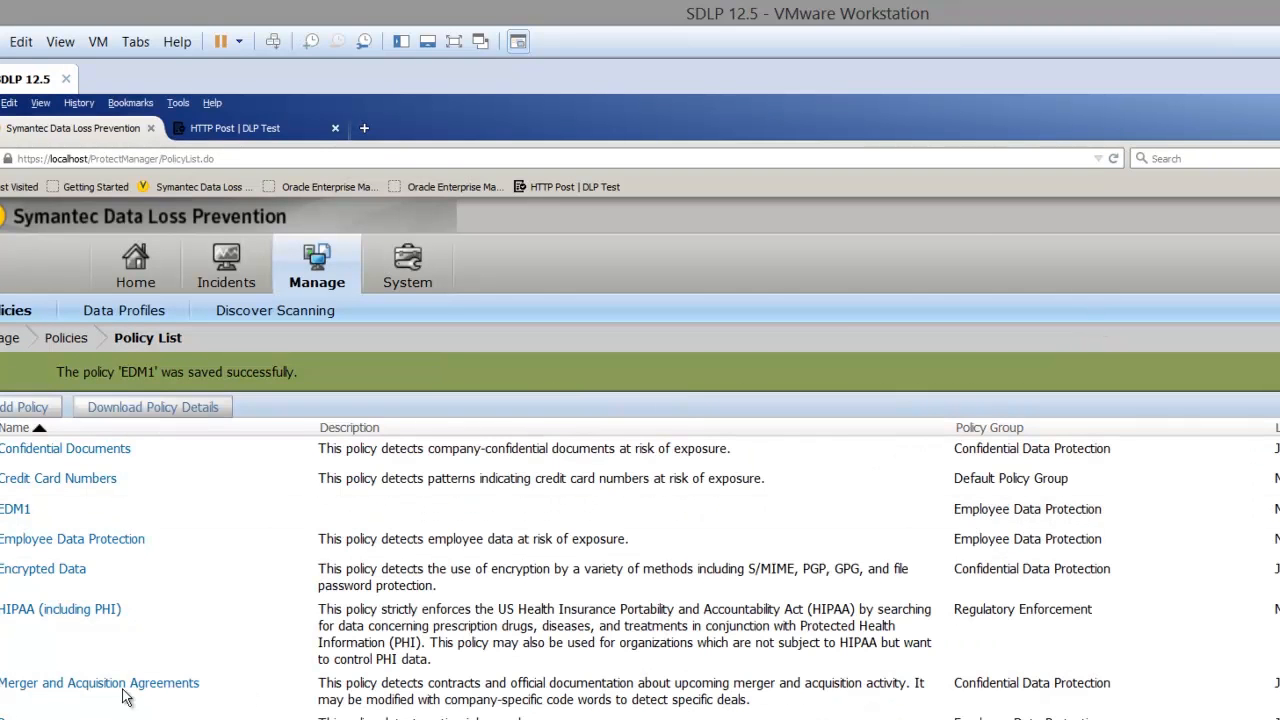
pyautogui.click(178, 702)
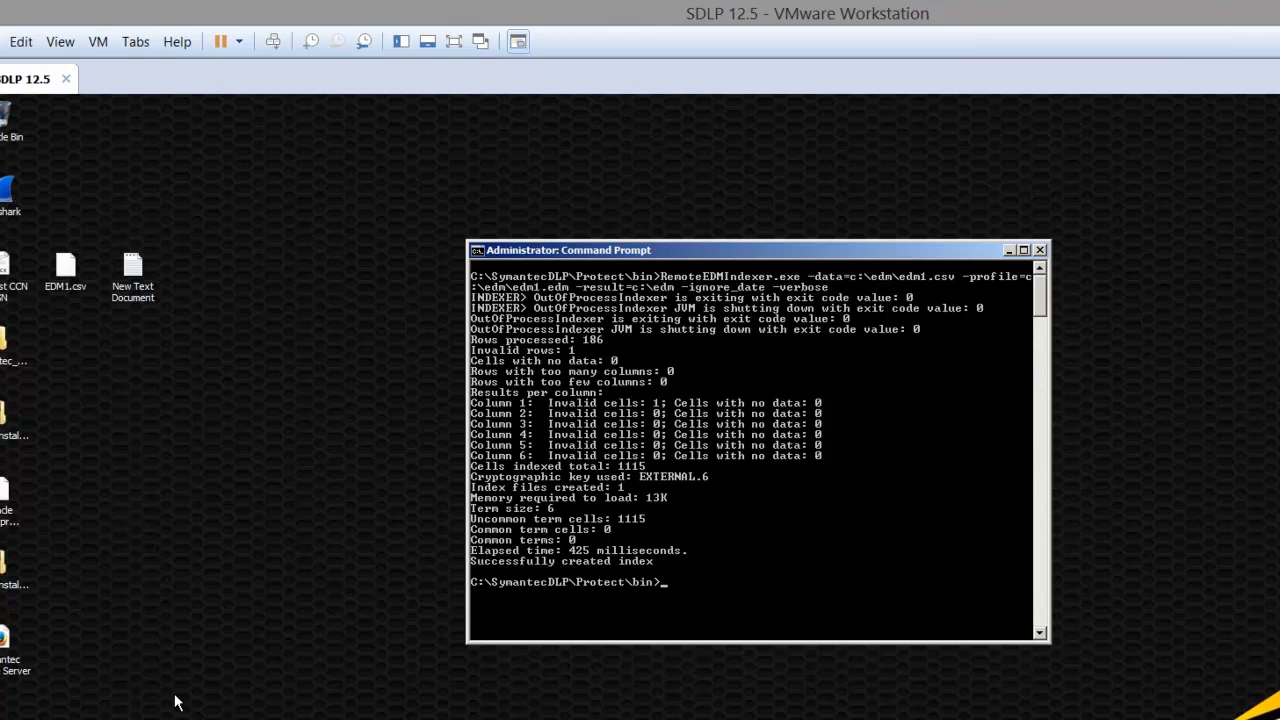
pyautogui.press('super+d')
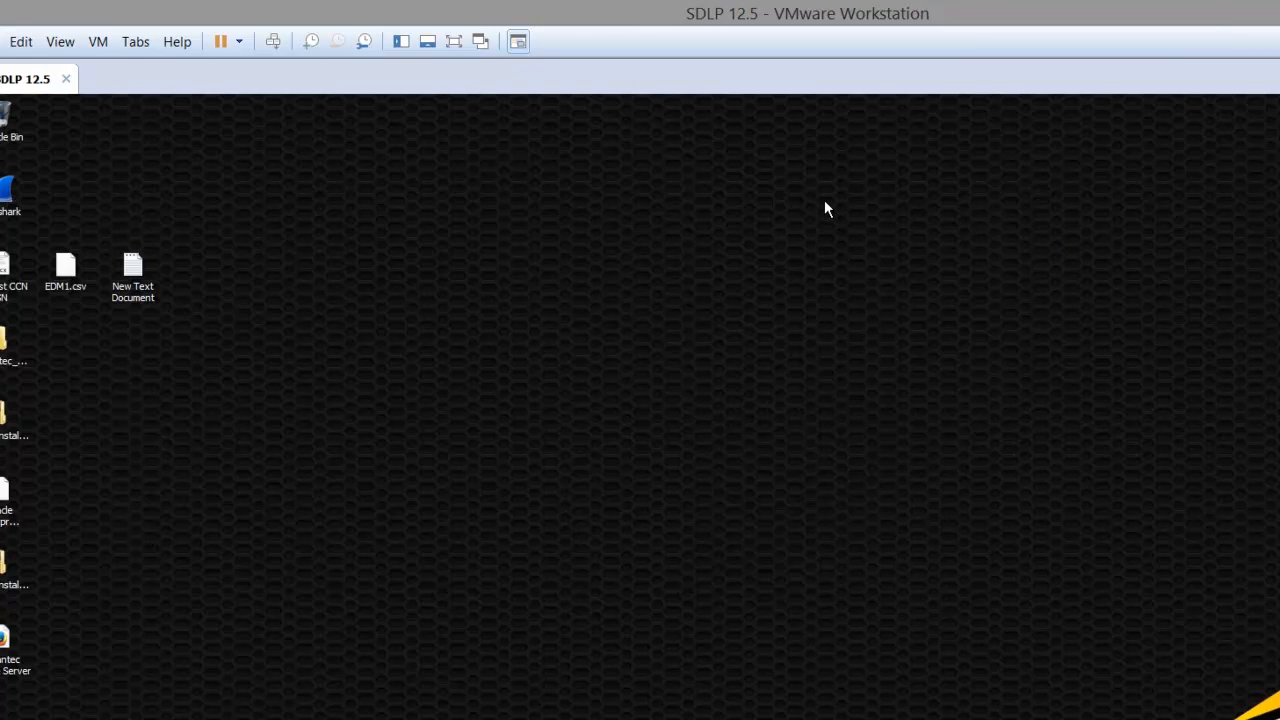
# - Return to the browser, bring up a blank HTTP Post form on dlptest.com and enter "test 2" as the subject
pyautogui.click(181, 697)
pyautogui.click(240, 128)
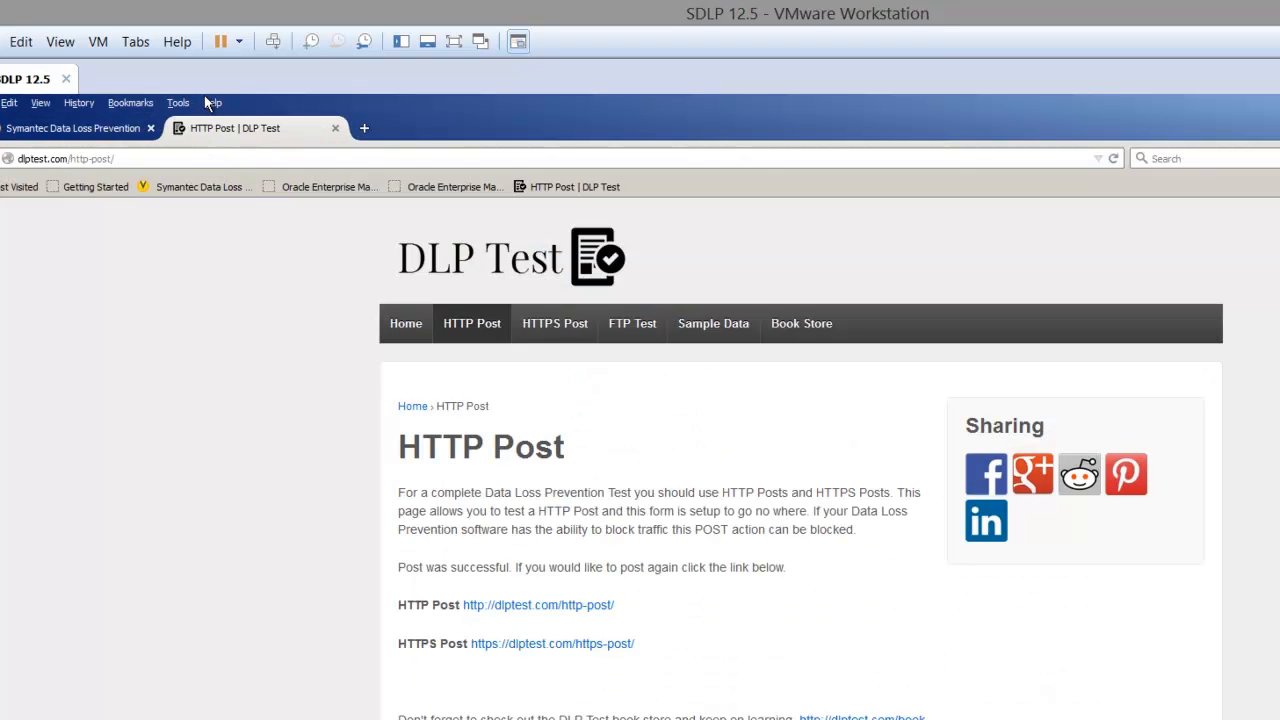
pyautogui.click(395, 270)
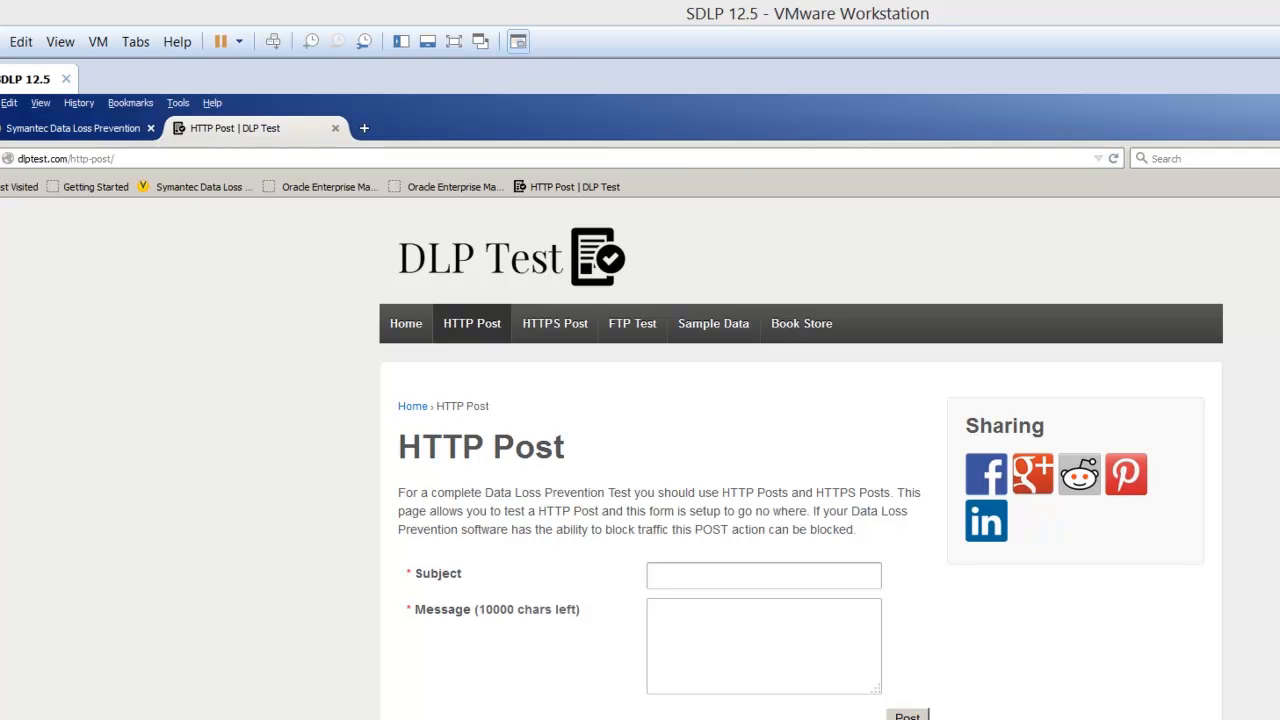
pyautogui.click(591, 457)
pyautogui.press('Tab')
pyautogui.write('test')
pyautogui.press('Down')
pyautogui.press('Tab')
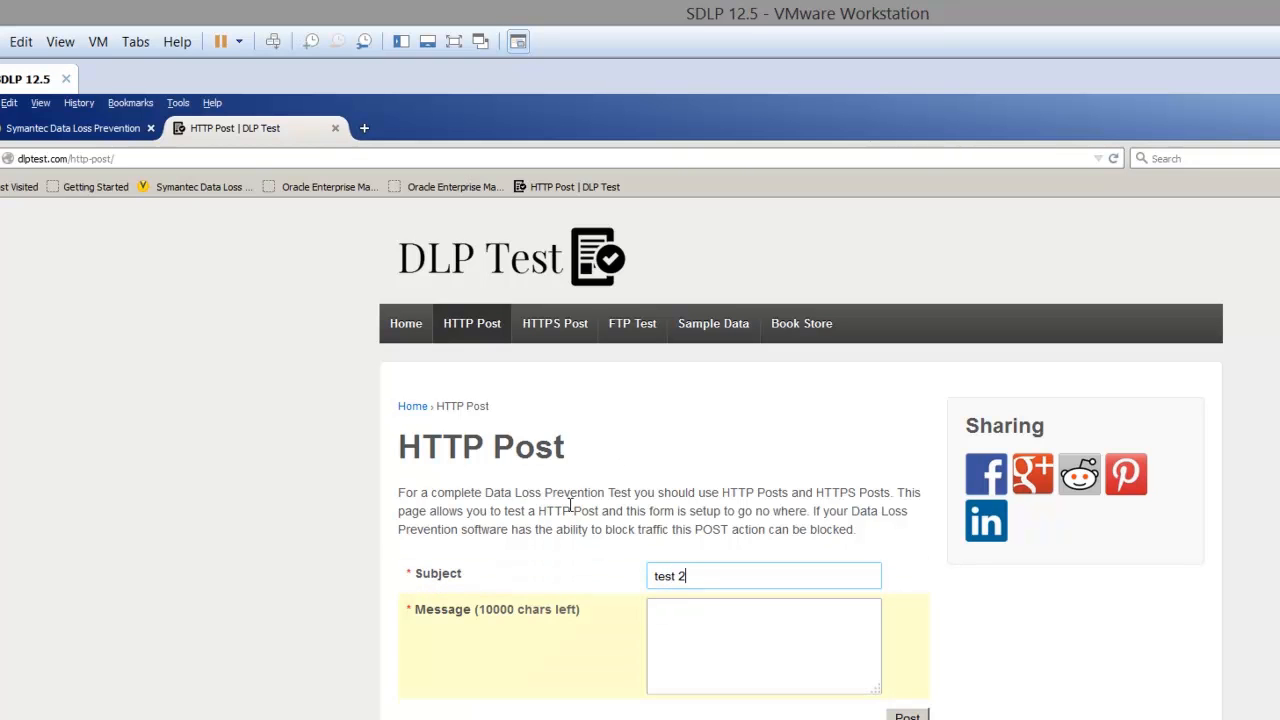
# - Paste the copied employee records into the message and submit the HTTP post
pyautogui.hotkey('ctrl', 'v')
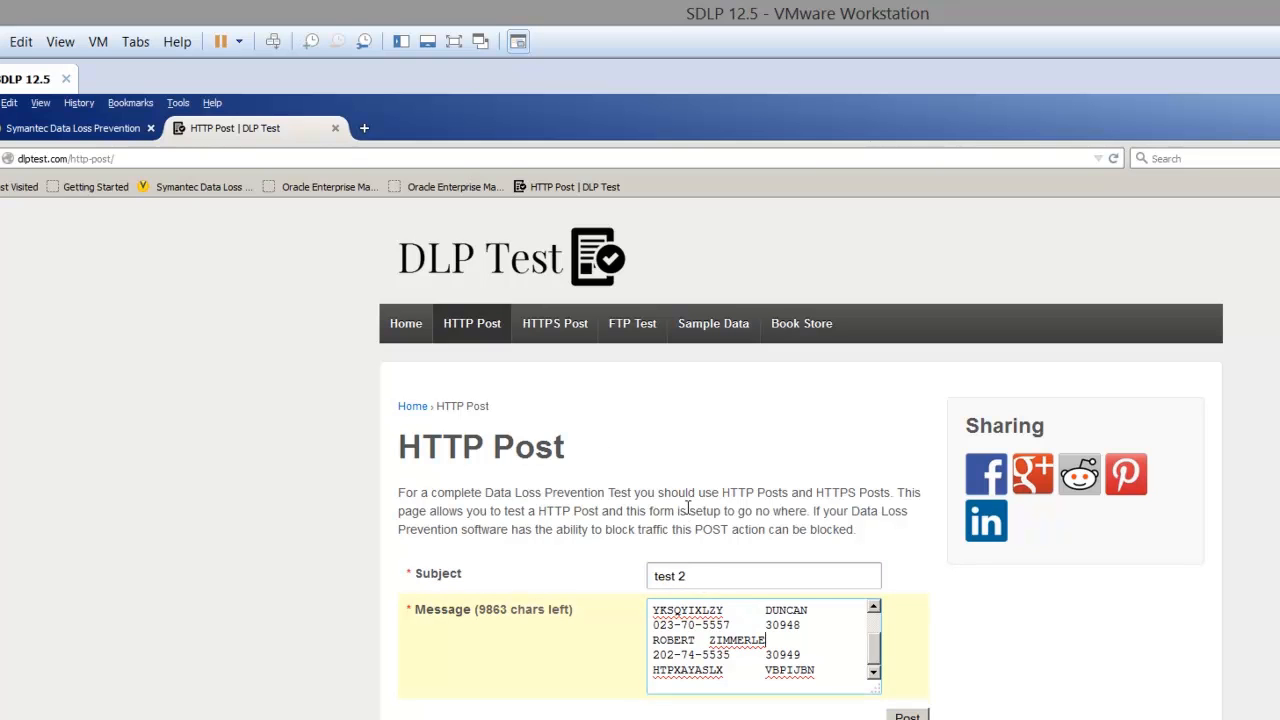
pyautogui.hotkey('ctrl', 'Home')
pyautogui.hotkey('ctrl', 'End')
pyautogui.press('Tab')
pyautogui.press('Return')
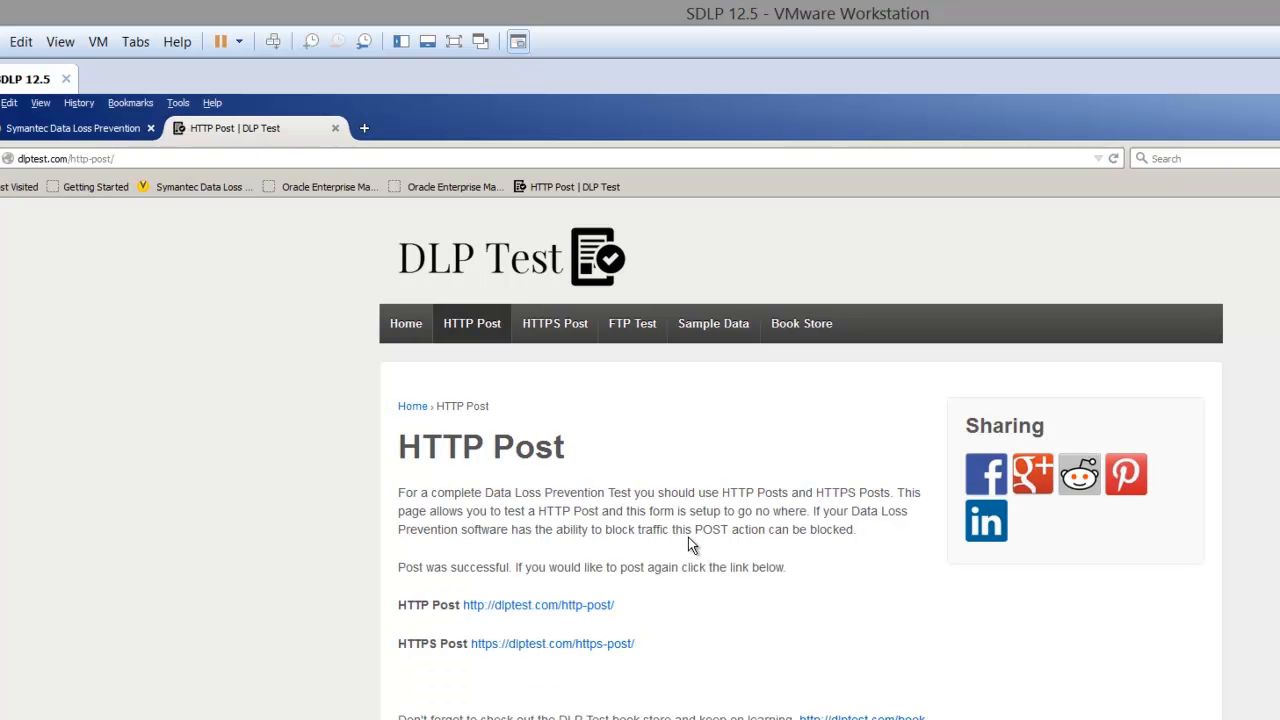
# - Check server status and message activity in the Symantec Data Loss Prevention servers overview
pyautogui.click(95, 130)
pyautogui.moveTo(407, 262)
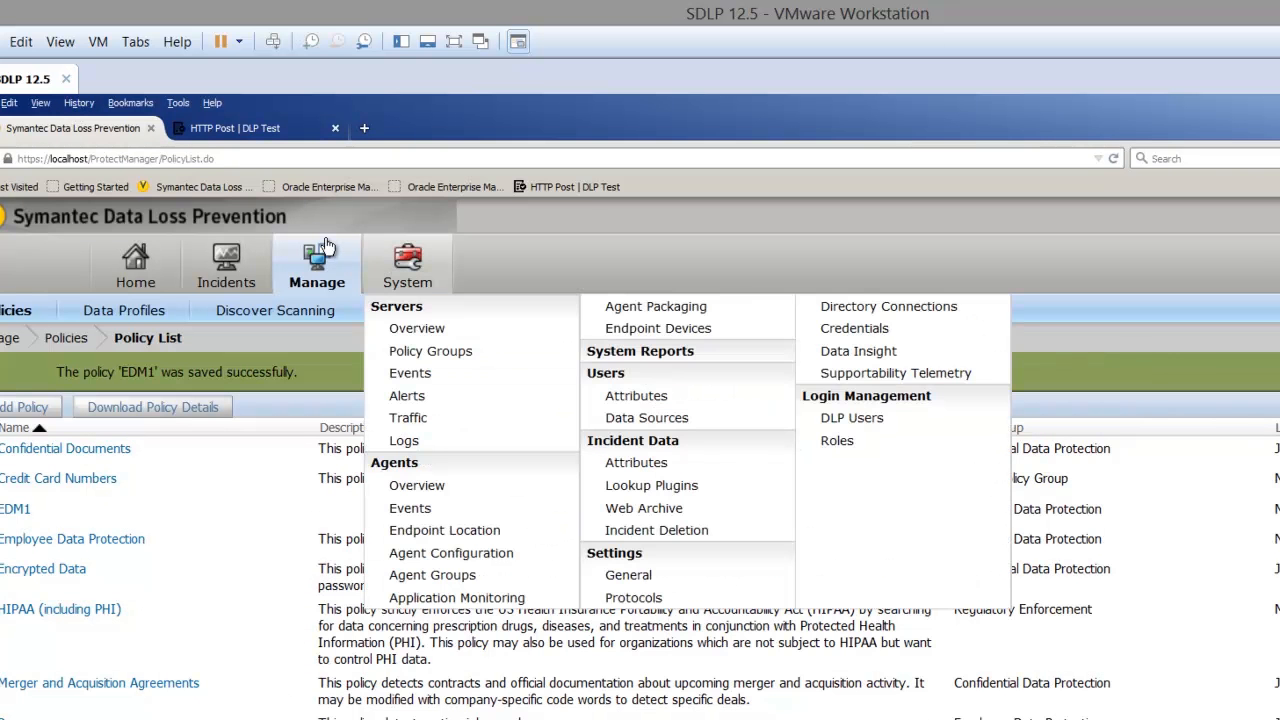
pyautogui.click(395, 307)
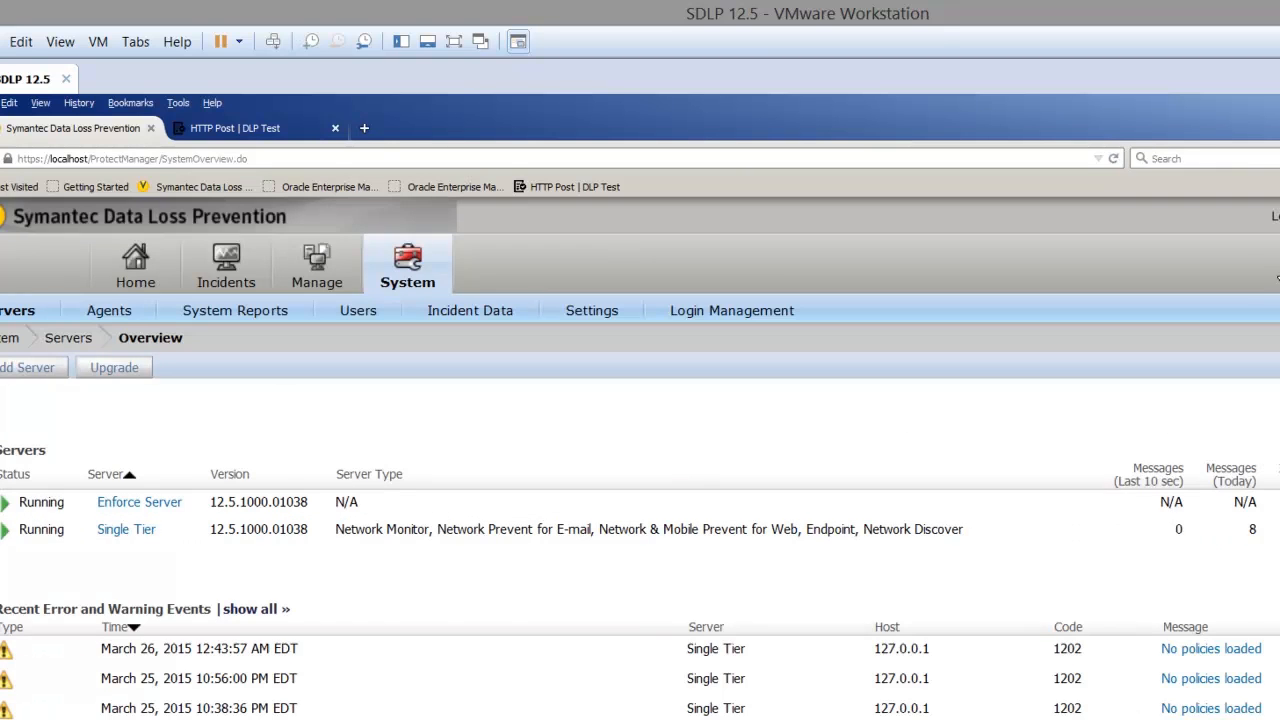
# - Open the new network incidents report and compare the EDM1 incident's matches with the copied rows in DLP_EDM Test_File.csv
pyautogui.click(185, 290)
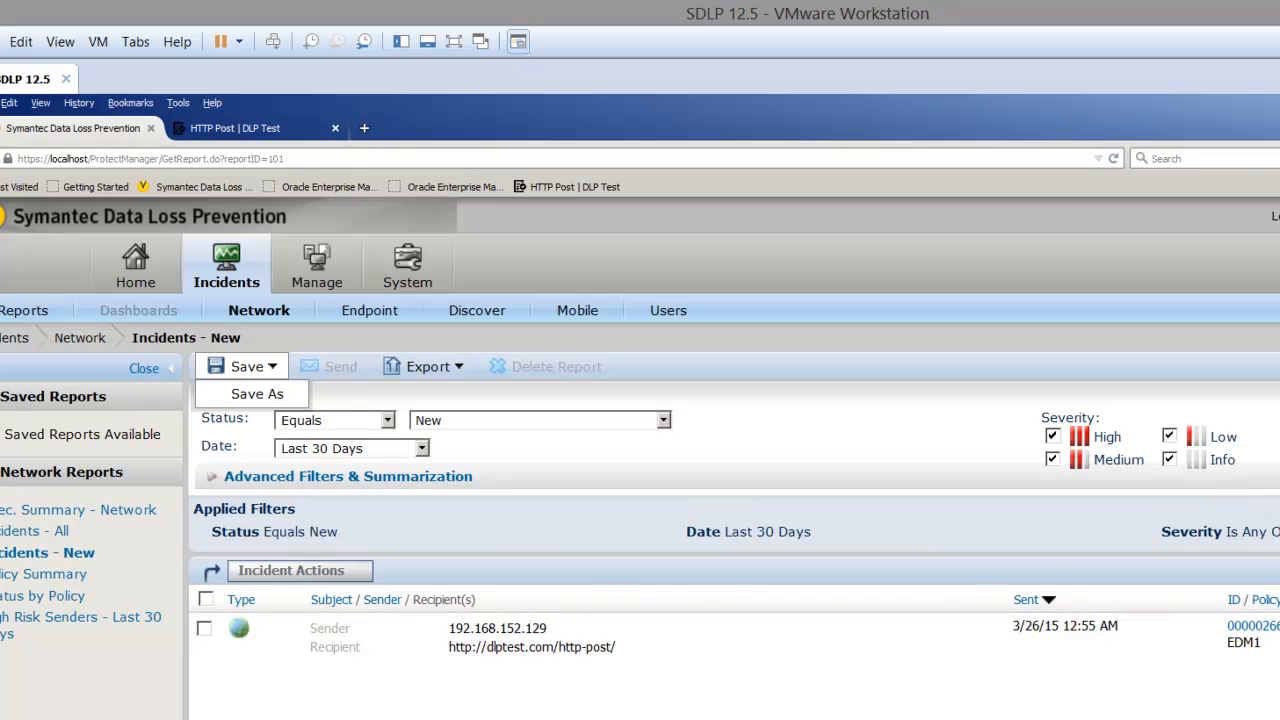
pyautogui.hotkey('alt', 'Tab')
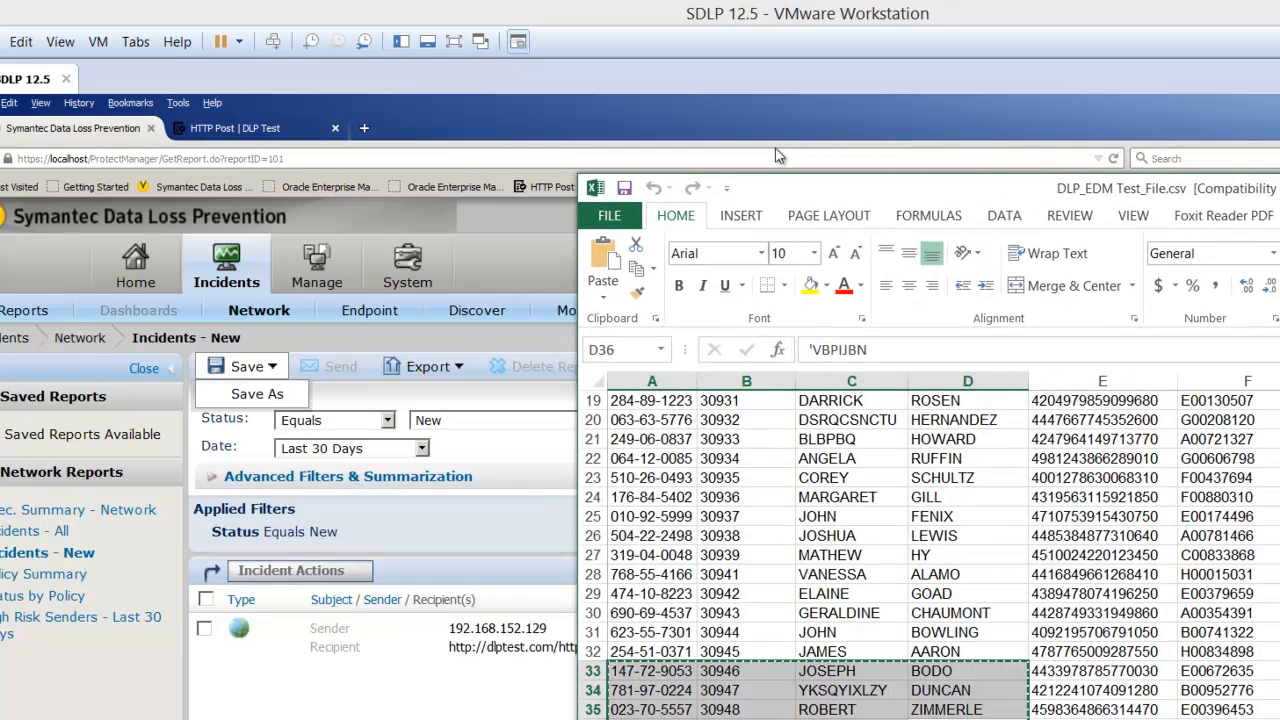
pyautogui.hotkey('alt', 'Tab')
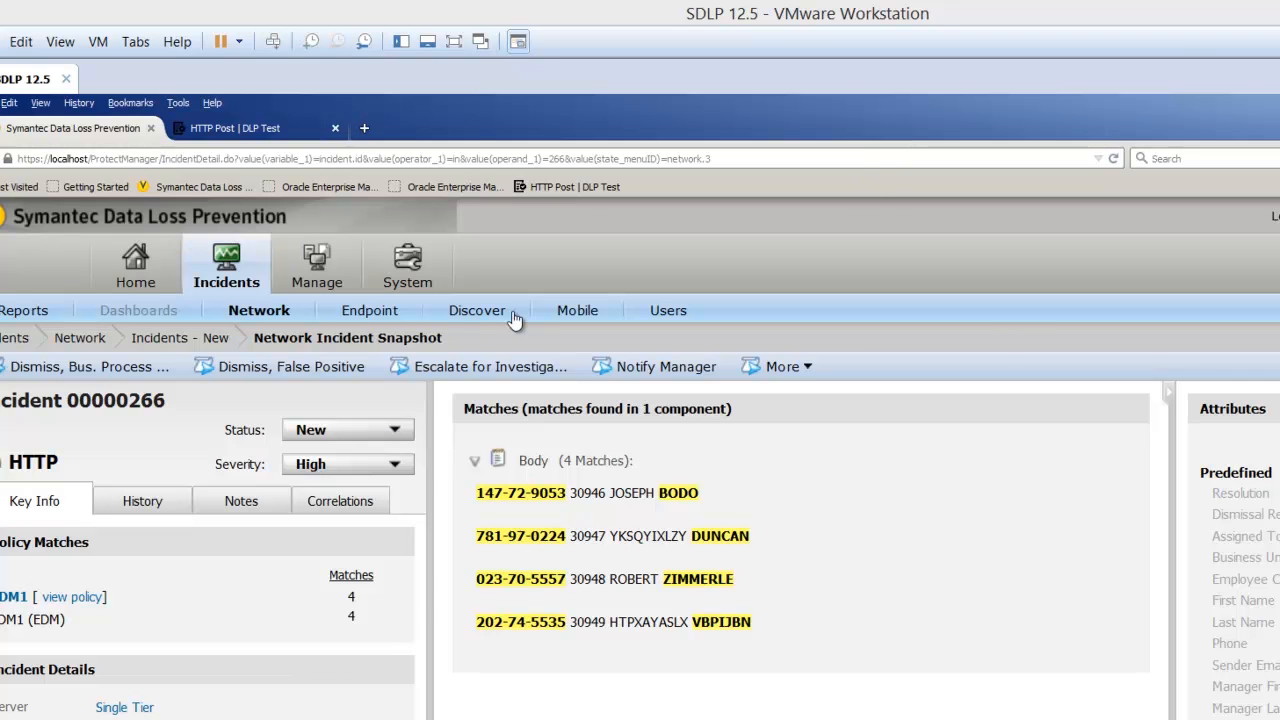
# - Revisit the servers overview and the policy list
pyautogui.click(407, 265)
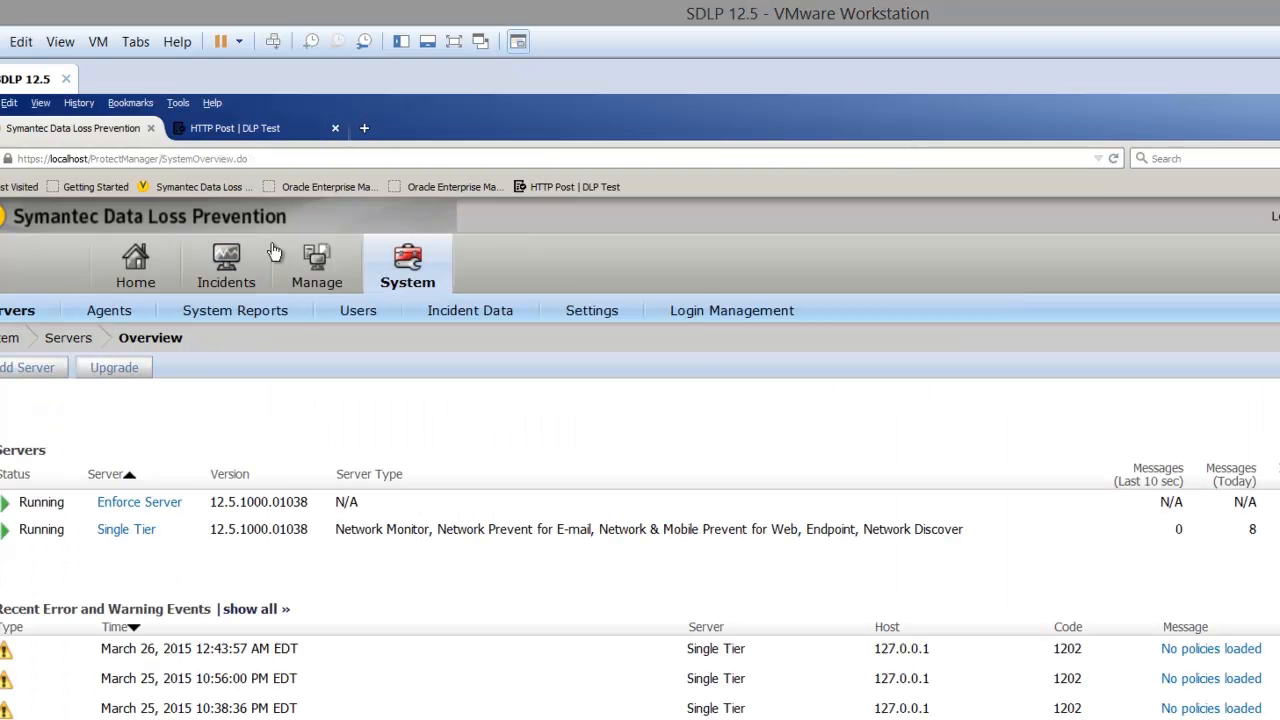
pyautogui.click(329, 329)
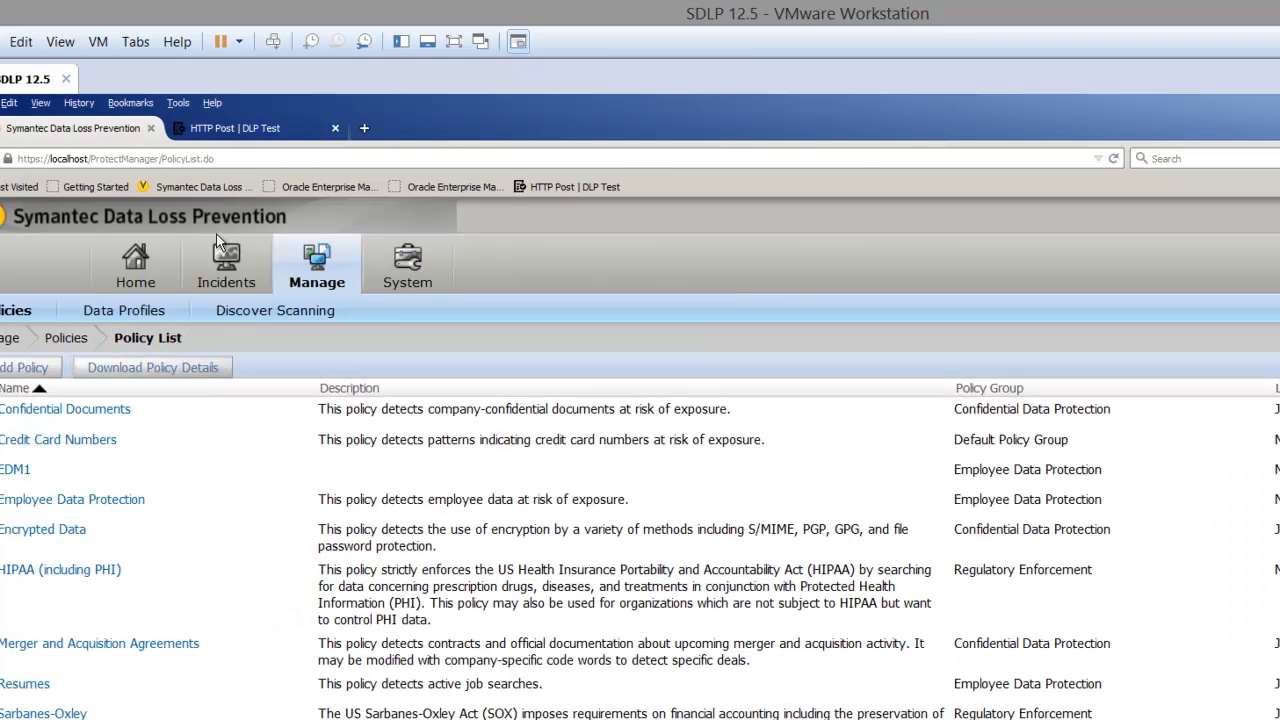
pyautogui.moveTo(215, 240)
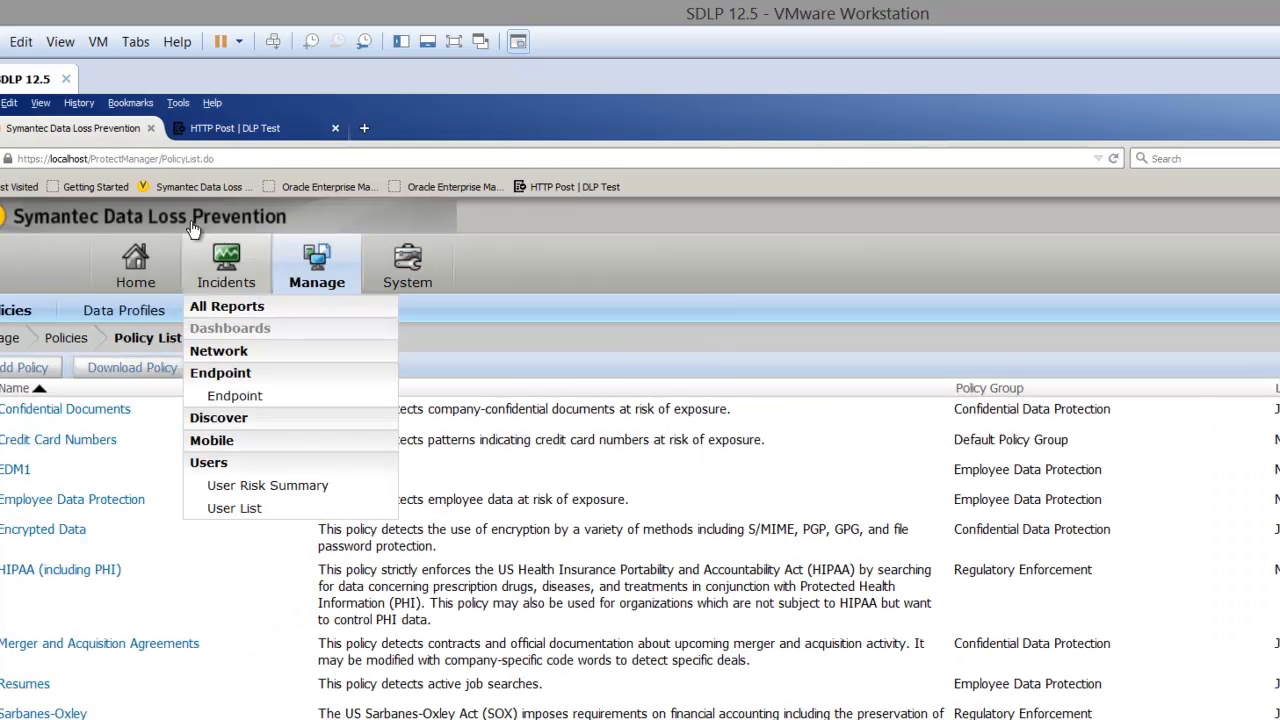